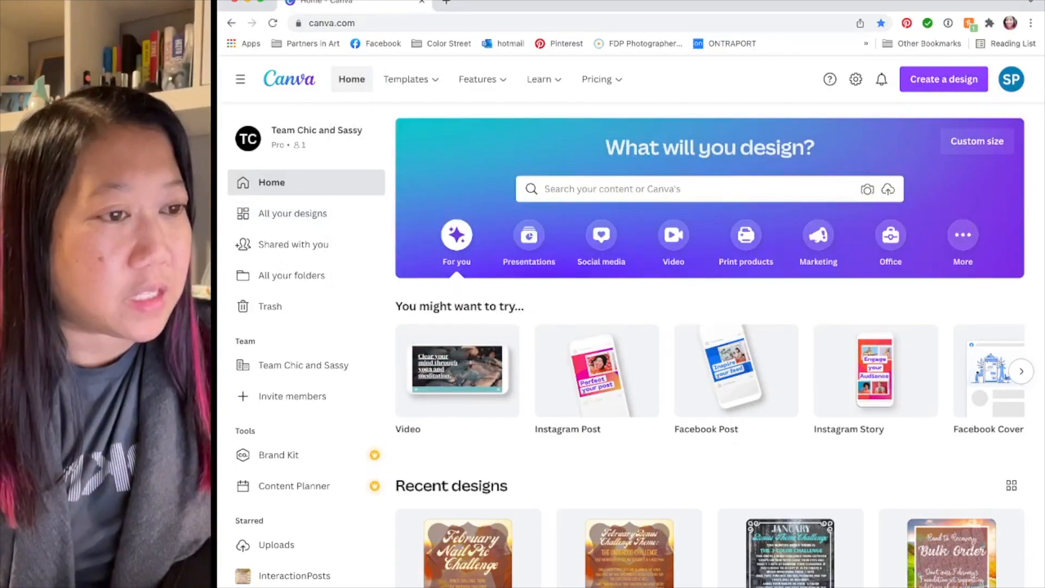
Step: Open the template library and show its social media template categories
mouse_move(408, 79)
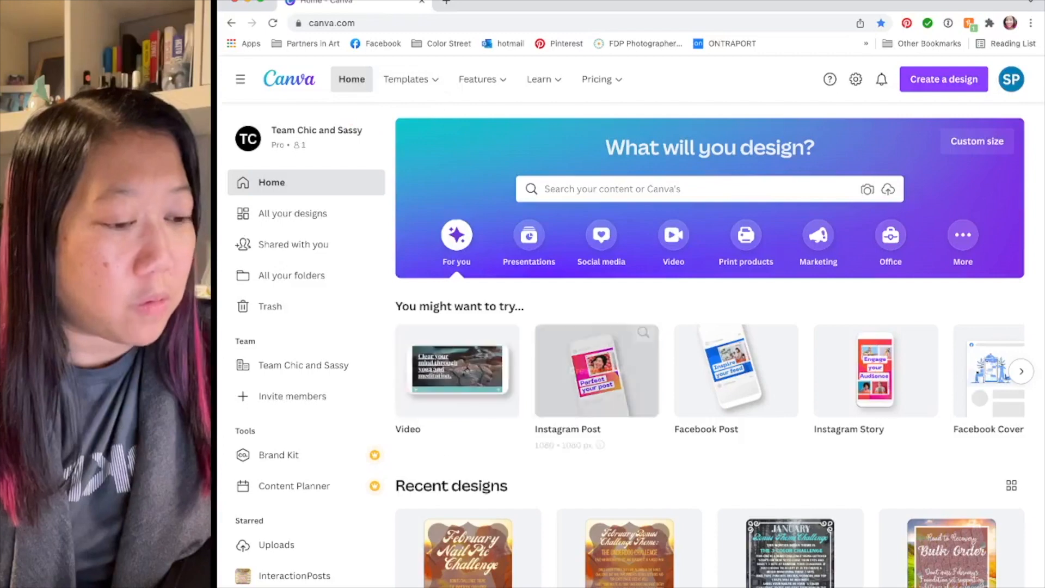
scroll(708, 327, down, 1)
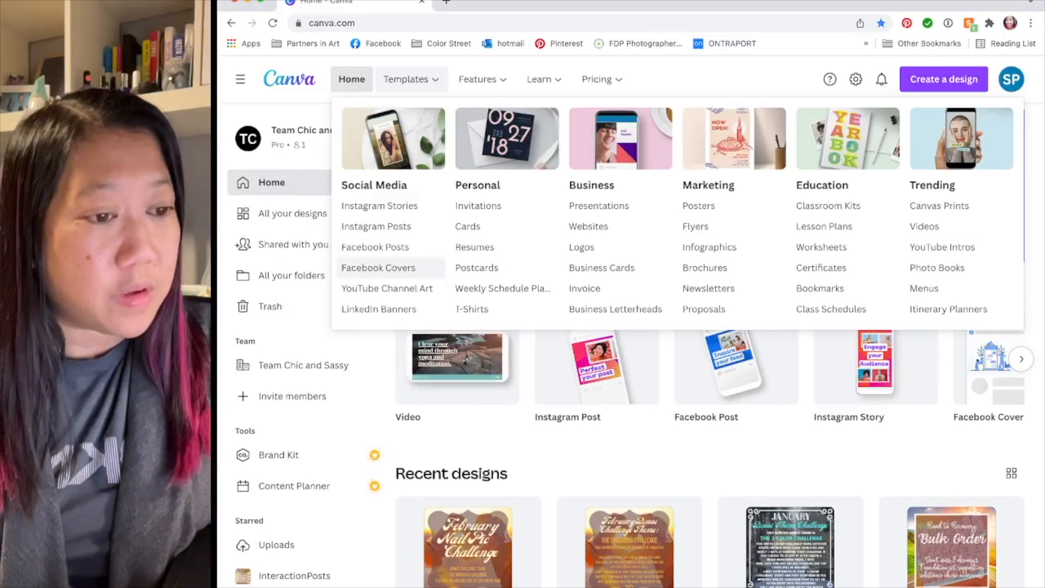
scroll(707, 457, down, 1)
scroll(708, 457, down, 1)
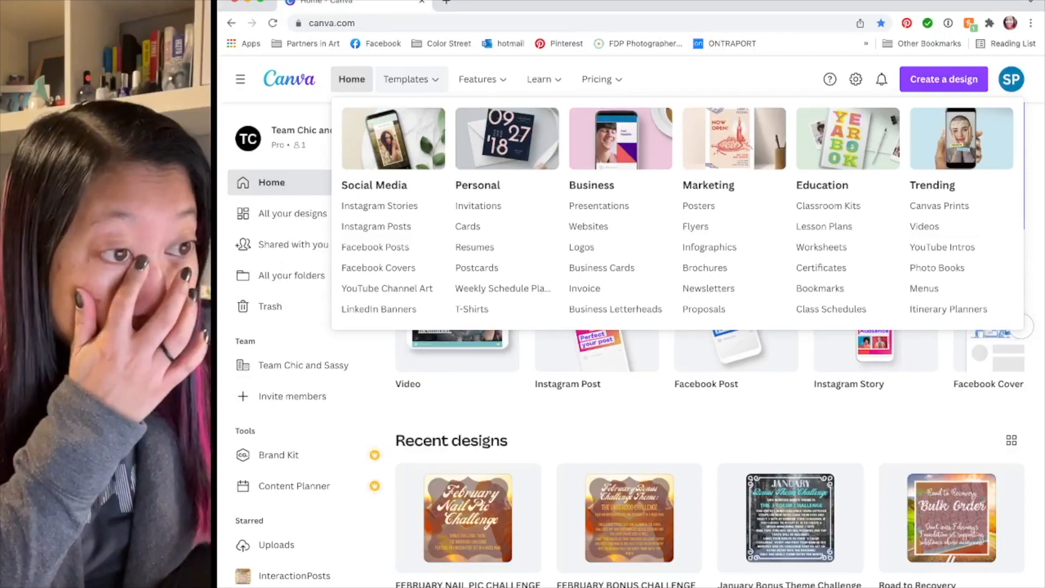
click(411, 80)
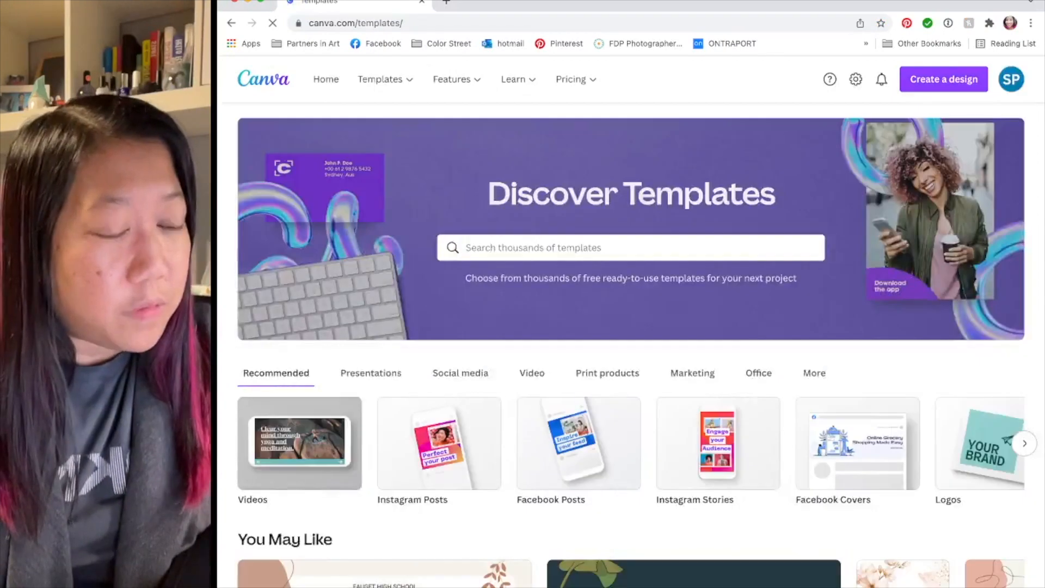
click(461, 373)
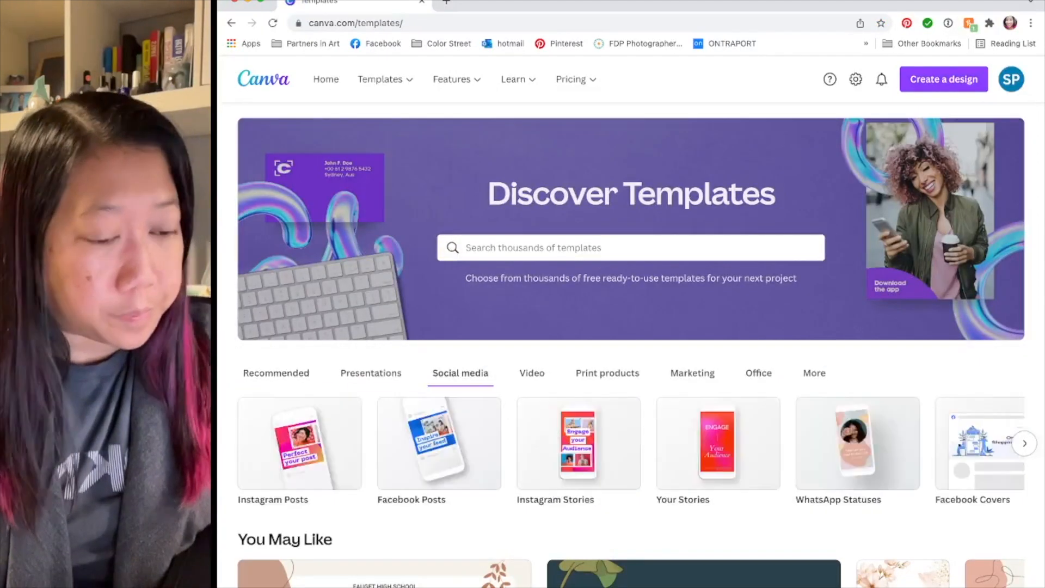
Step: Look through the row of social media template types, from Instagram Posts to Instagram Story Highlights, and return to its start
scroll(632, 326, down, 1)
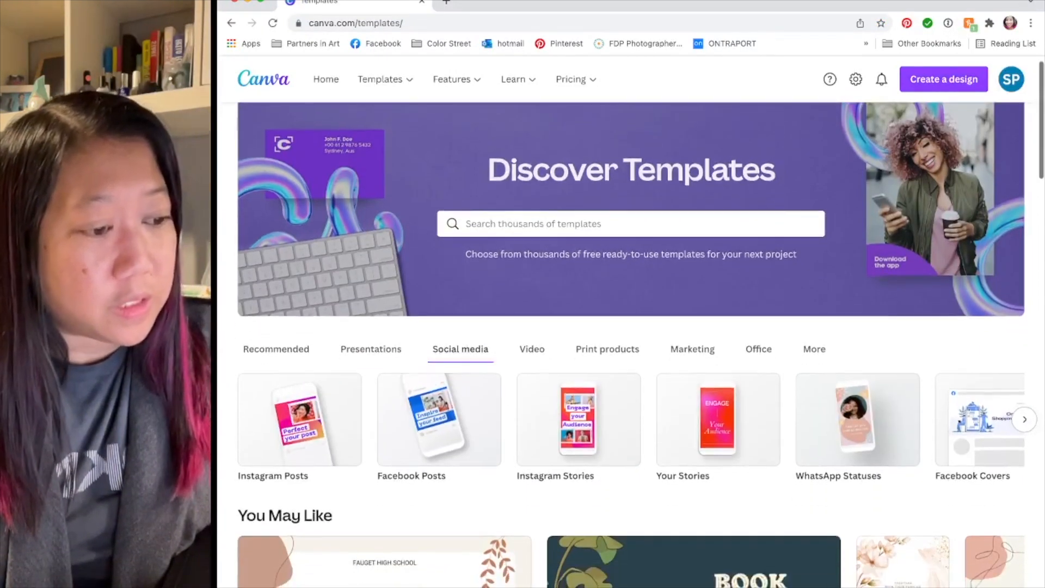
scroll(632, 430, right, 2)
scroll(632, 419, right, 3)
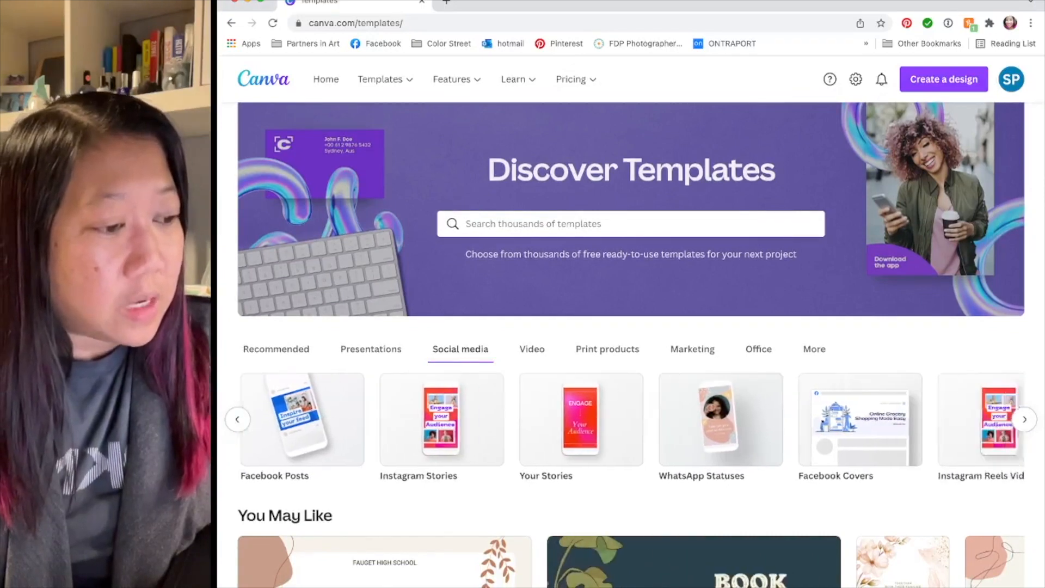
scroll(632, 419, right, 5)
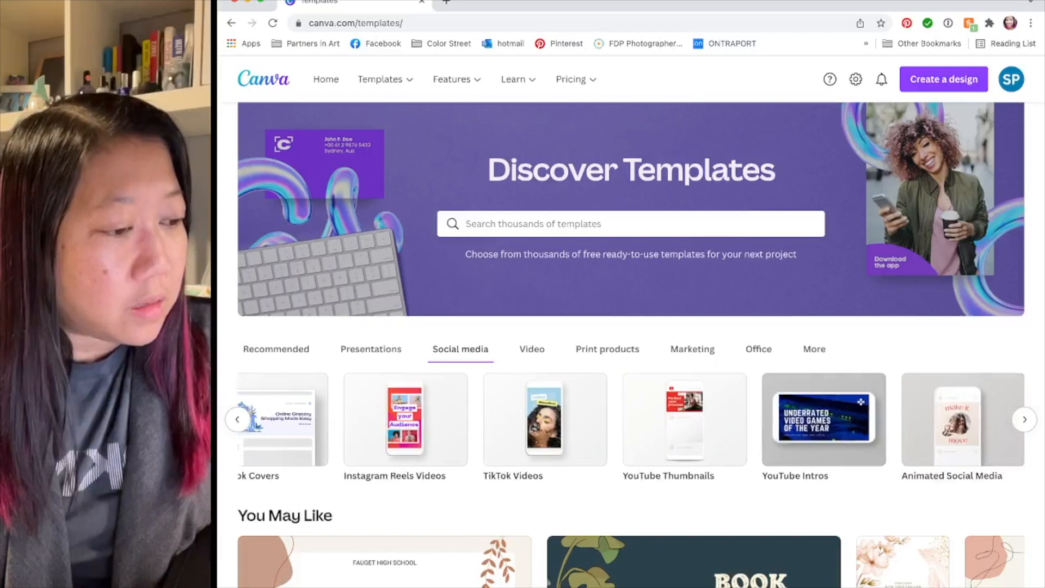
scroll(632, 419, right, 4)
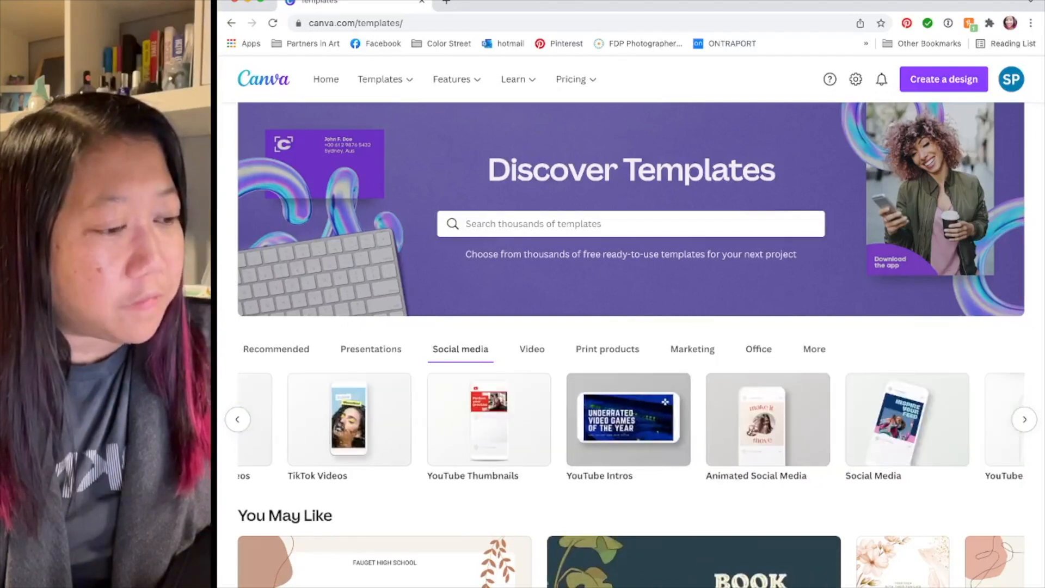
scroll(632, 420, right, 3)
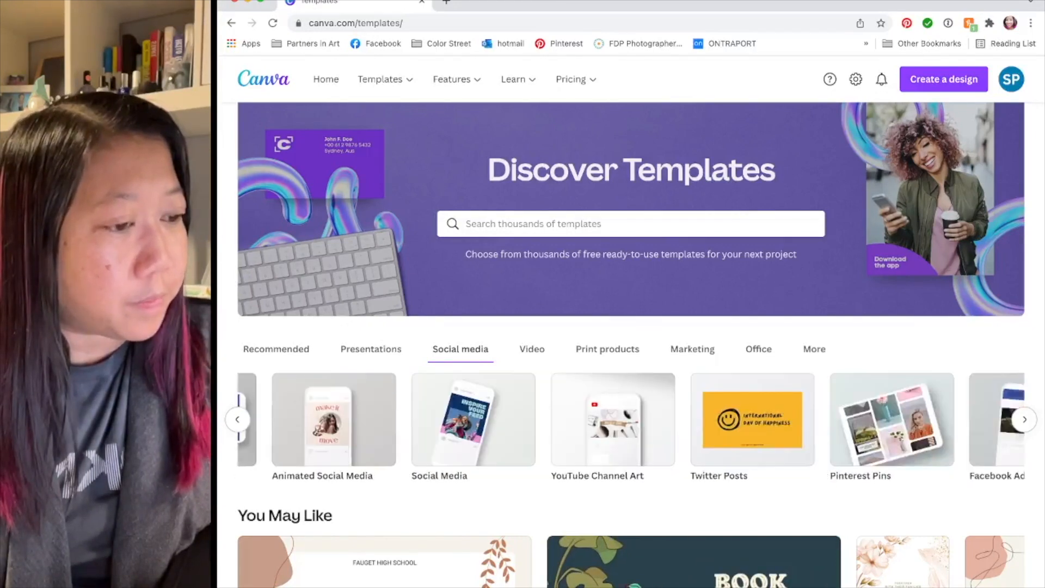
scroll(631, 419, right, 4)
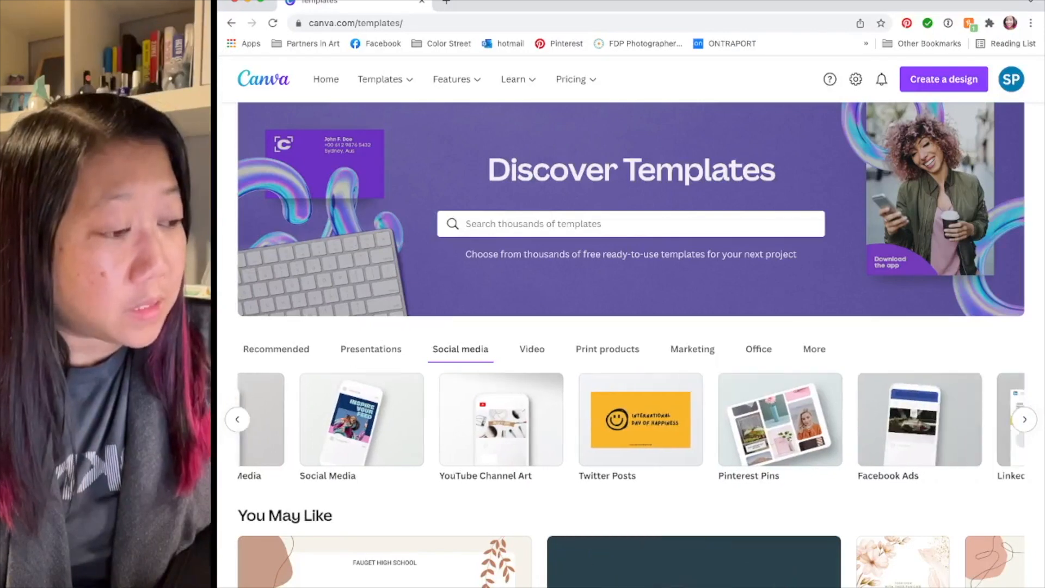
scroll(632, 419, right, 4)
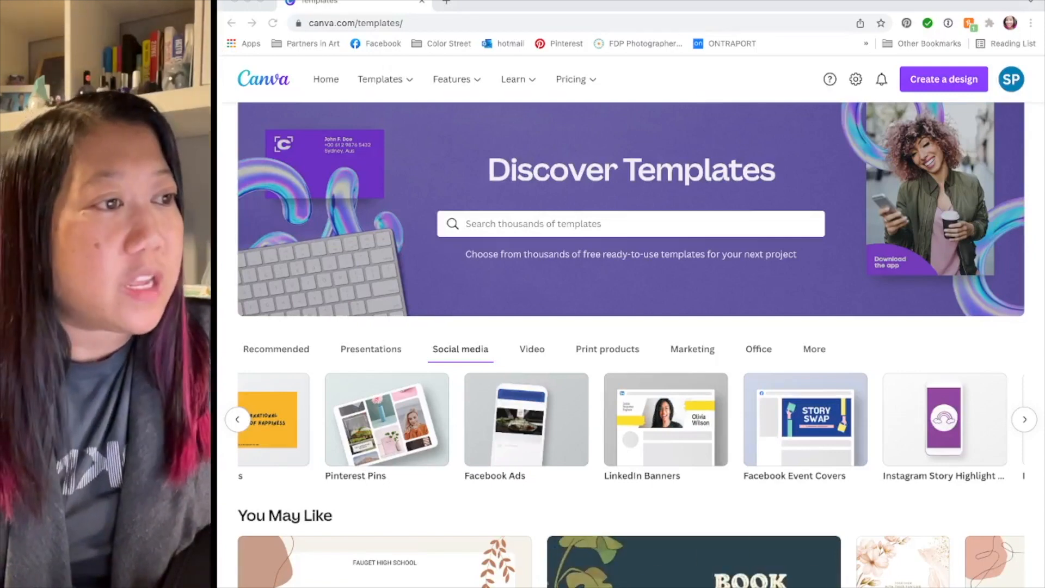
click(653, 4)
scroll(631, 419, left, 10)
scroll(631, 419, left, 10)
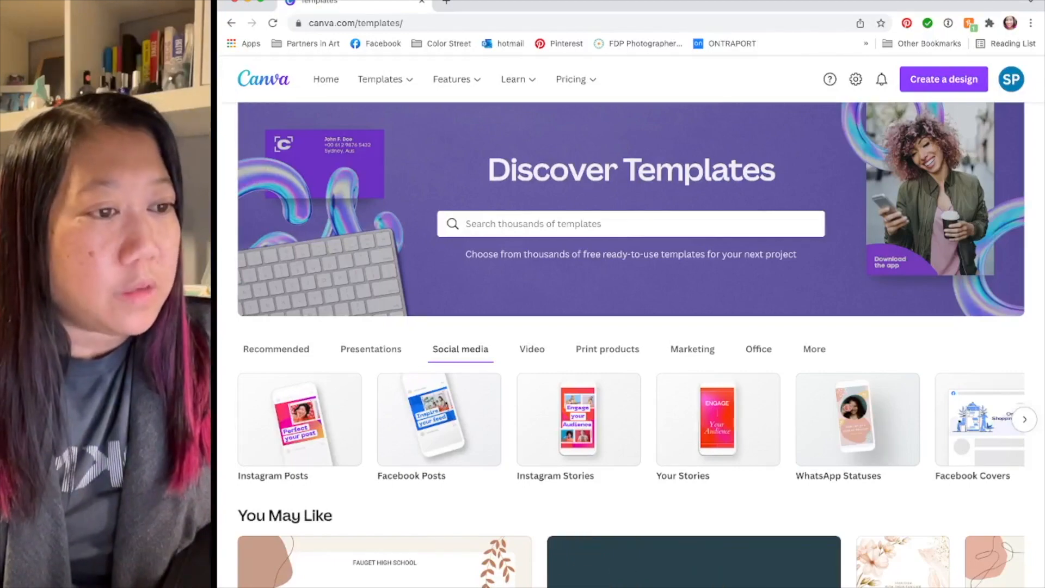
Step: Find the "Hello February" design with hanging red hearts among the Instagram post templates and open it for customizing
mouse_move(384, 78)
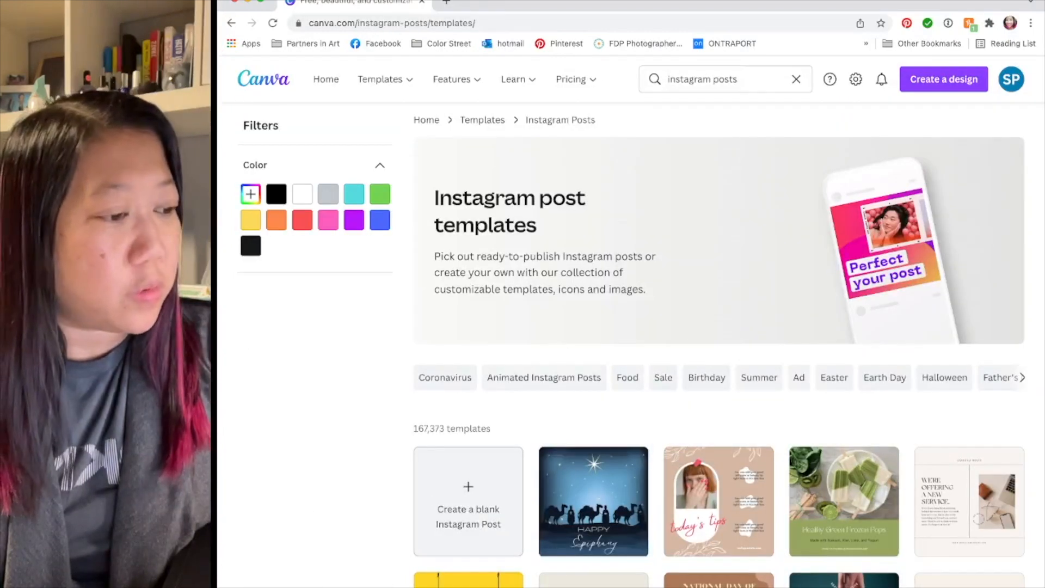
scroll(468, 490, down, 3)
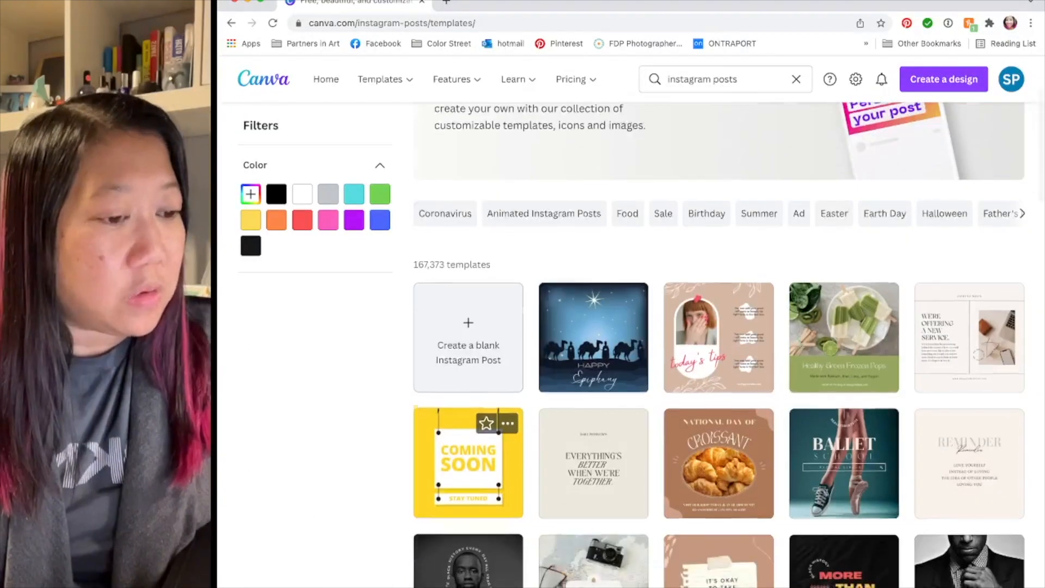
scroll(479, 447, down, 2)
scroll(599, 463, down, 2)
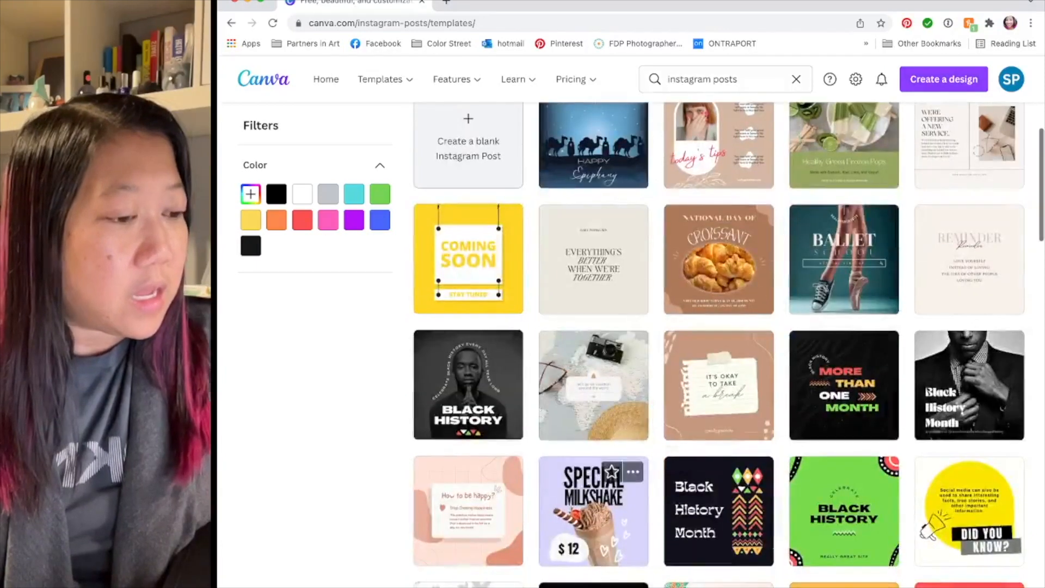
scroll(599, 522, down, 2)
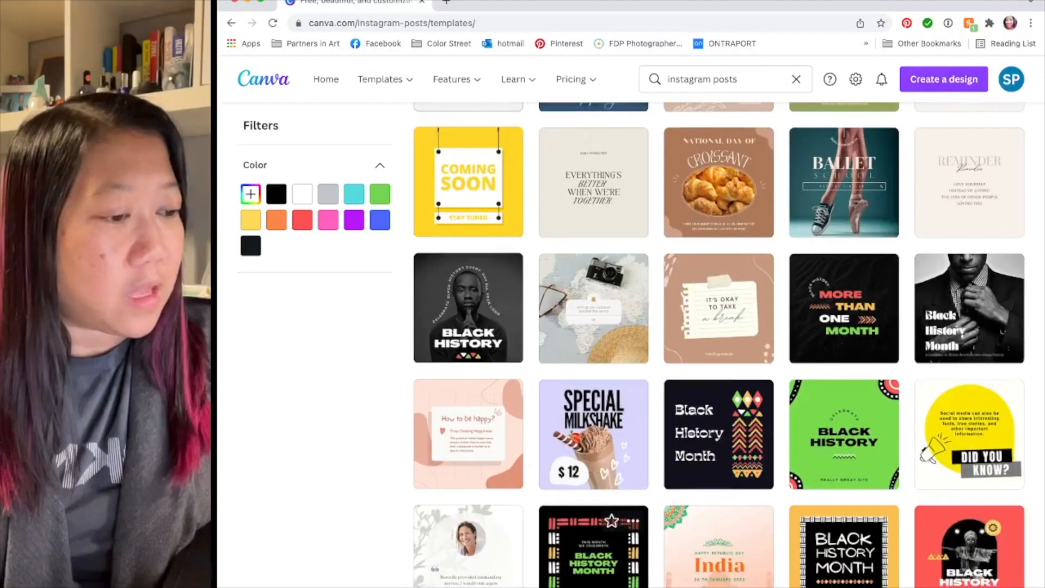
scroll(599, 522, down, 7)
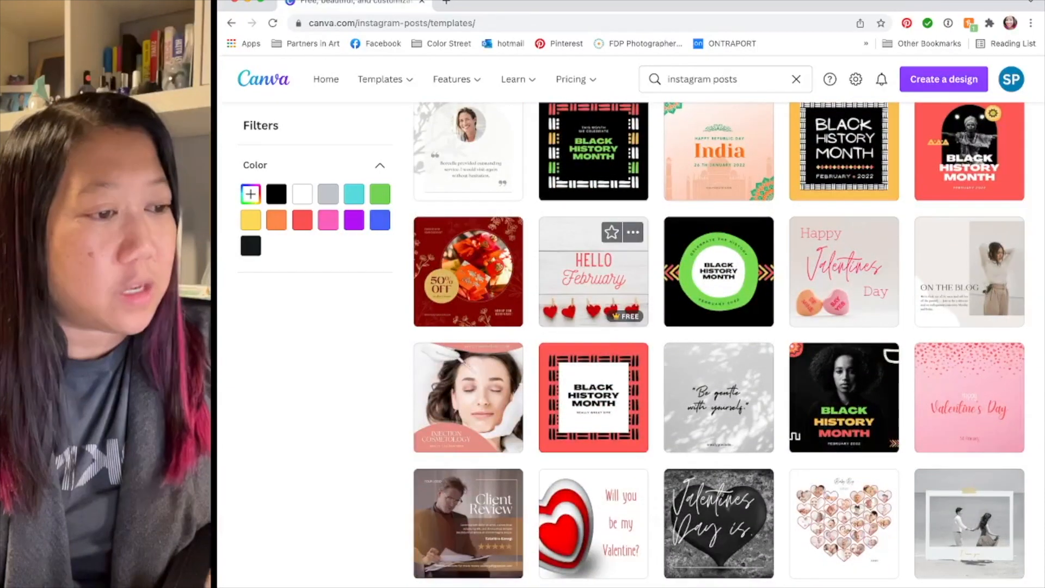
click(593, 272)
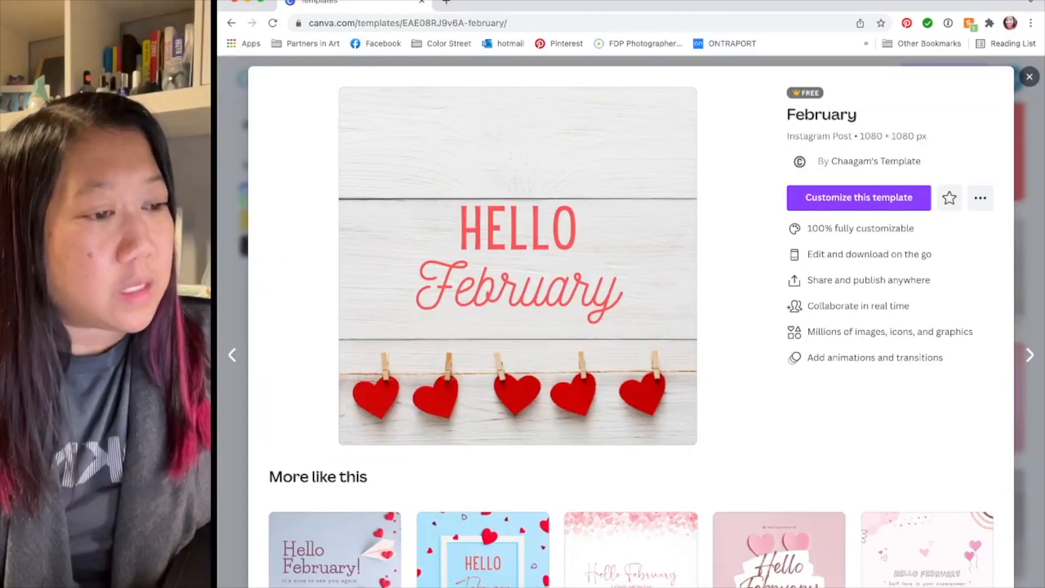
click(859, 197)
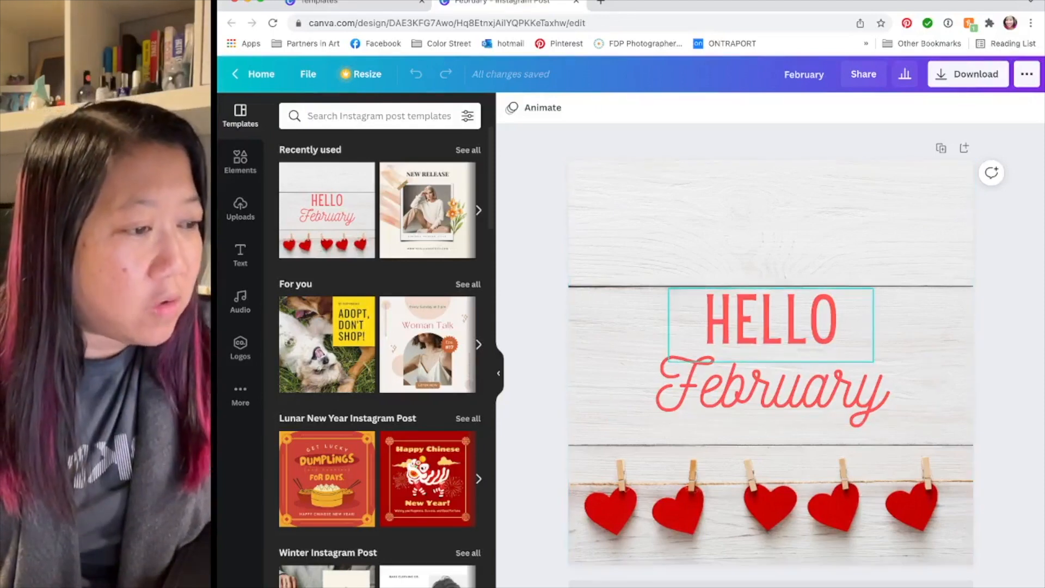
Step: Inspect the separate elements of the design: the HELLO text, the February text and the wooden background image
click(770, 322)
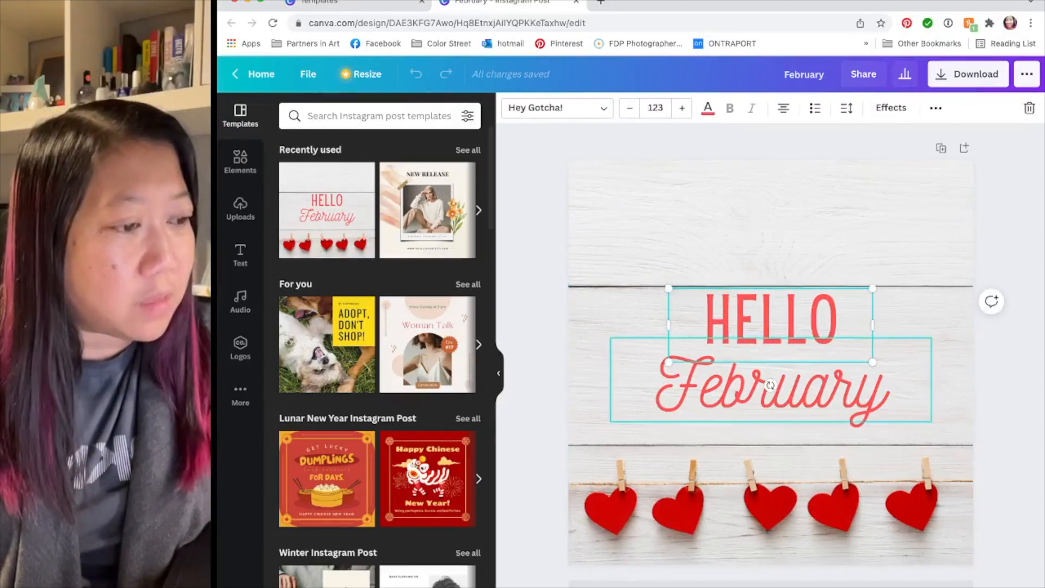
click(773, 390)
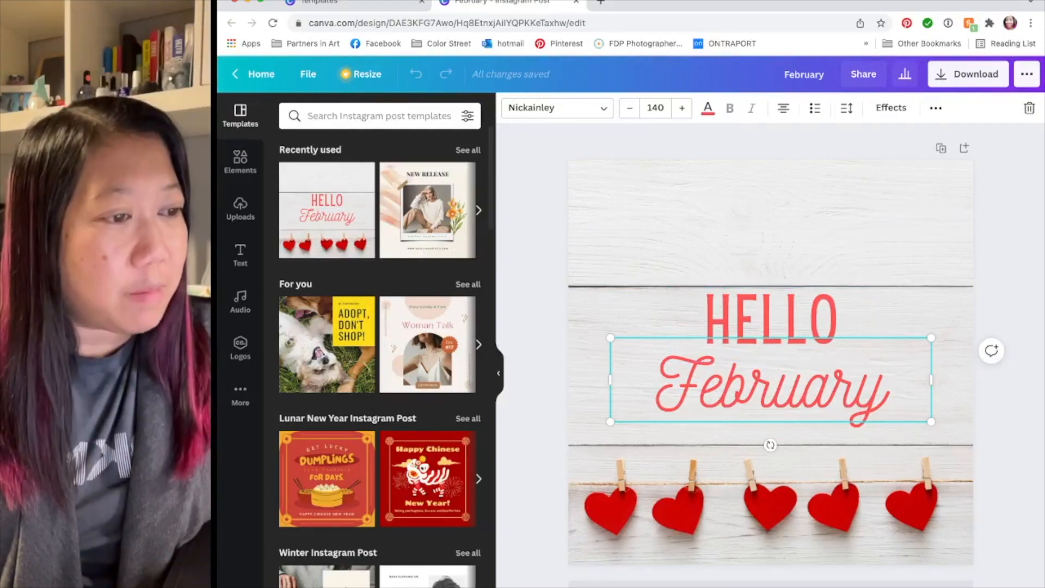
click(770, 218)
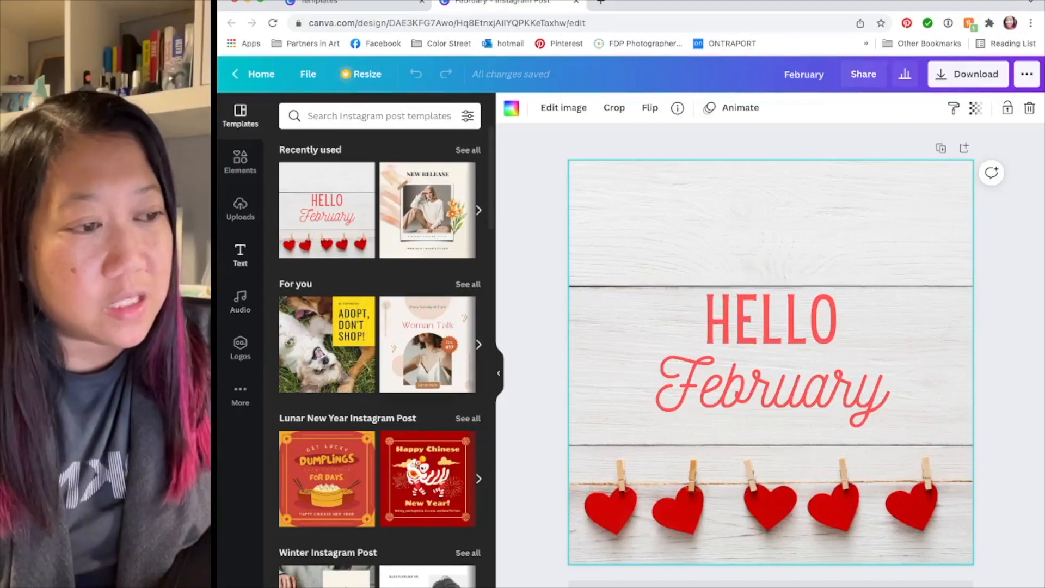
Step: Add a heading text box and move it into the empty area above the HELLO text
click(240, 255)
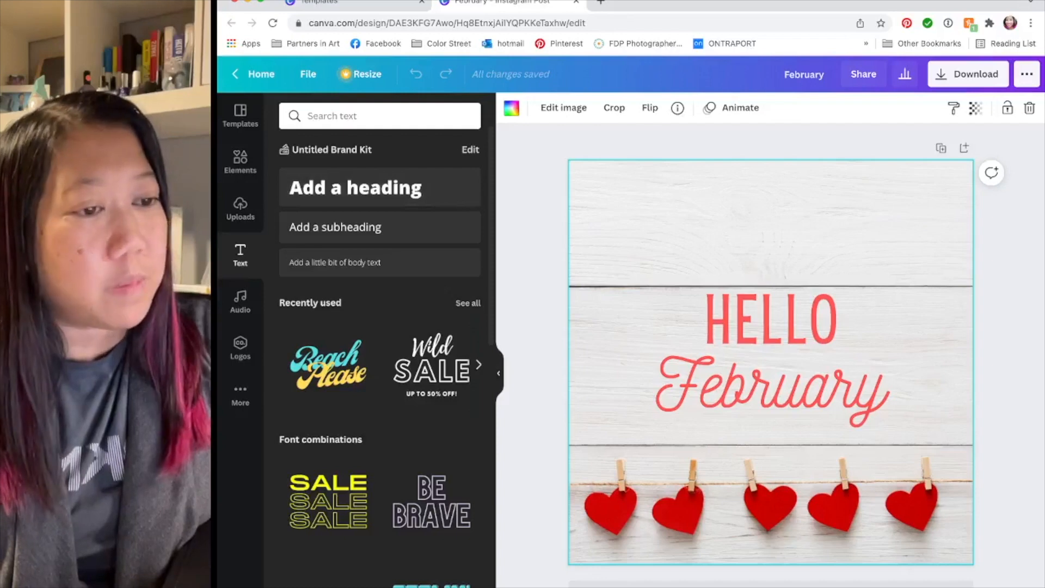
click(354, 187)
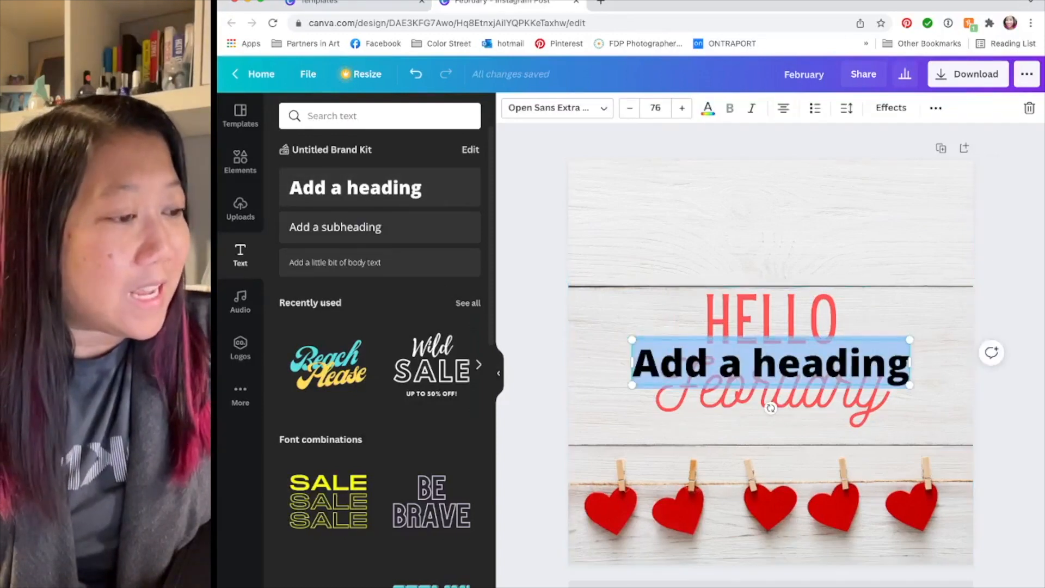
drag(909, 364, 778, 364)
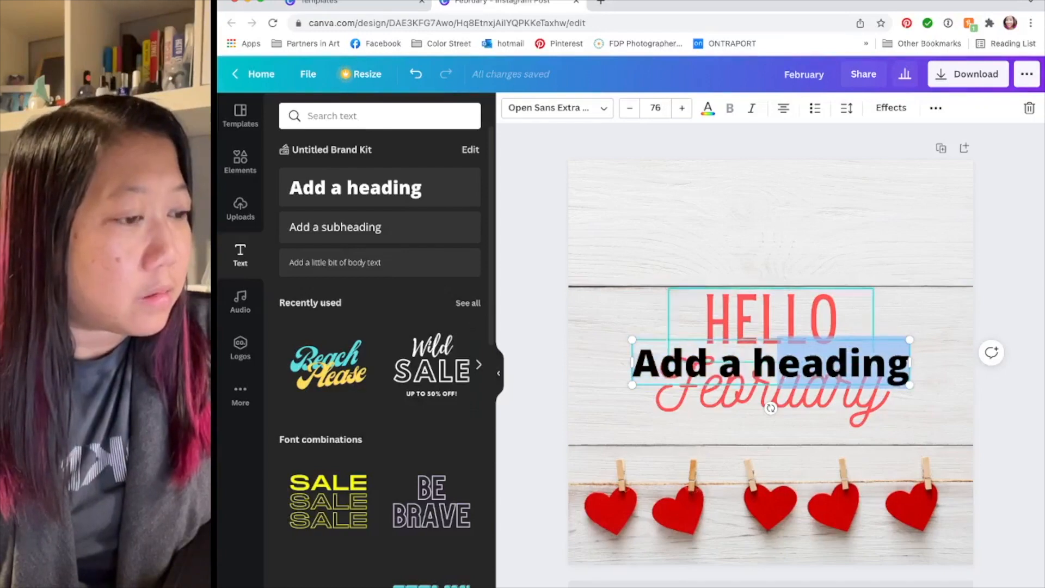
click(773, 245)
click(771, 363)
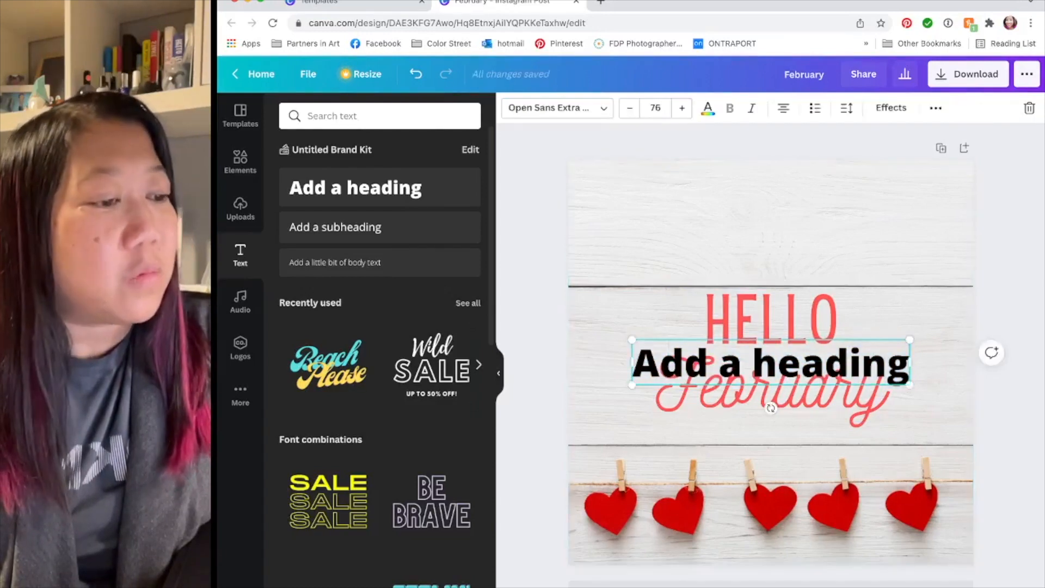
click(771, 322)
click(771, 364)
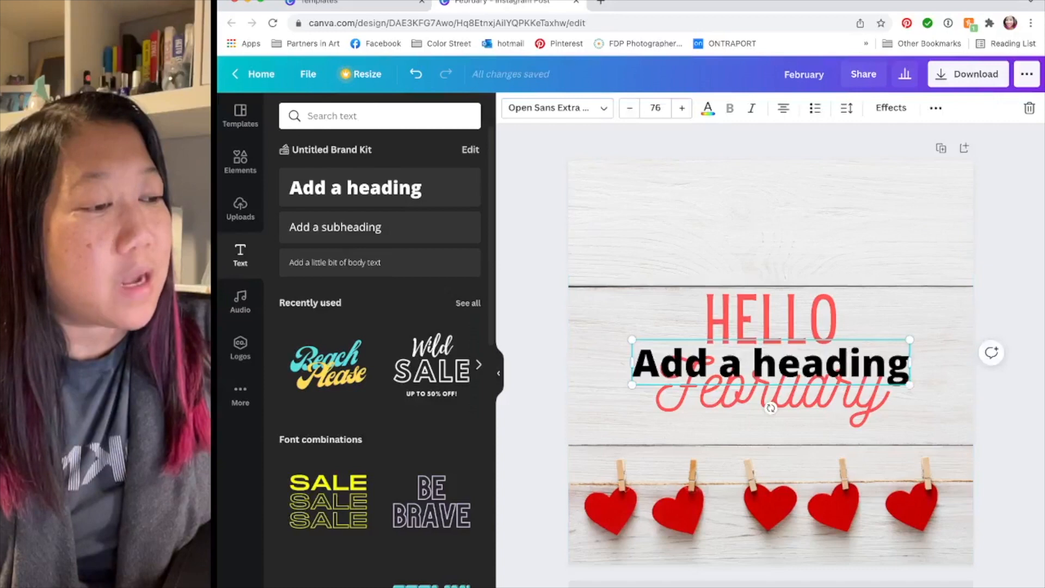
drag(771, 363, 770, 216)
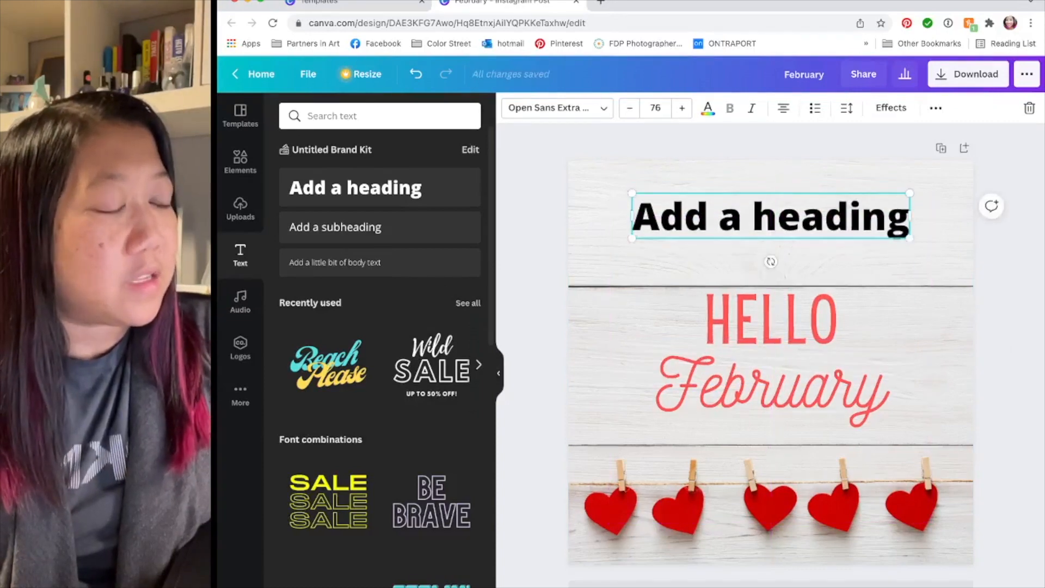
Step: Replace the new heading's placeholder text with "Nailfie Challenge"
double_click(770, 216)
click(778, 215)
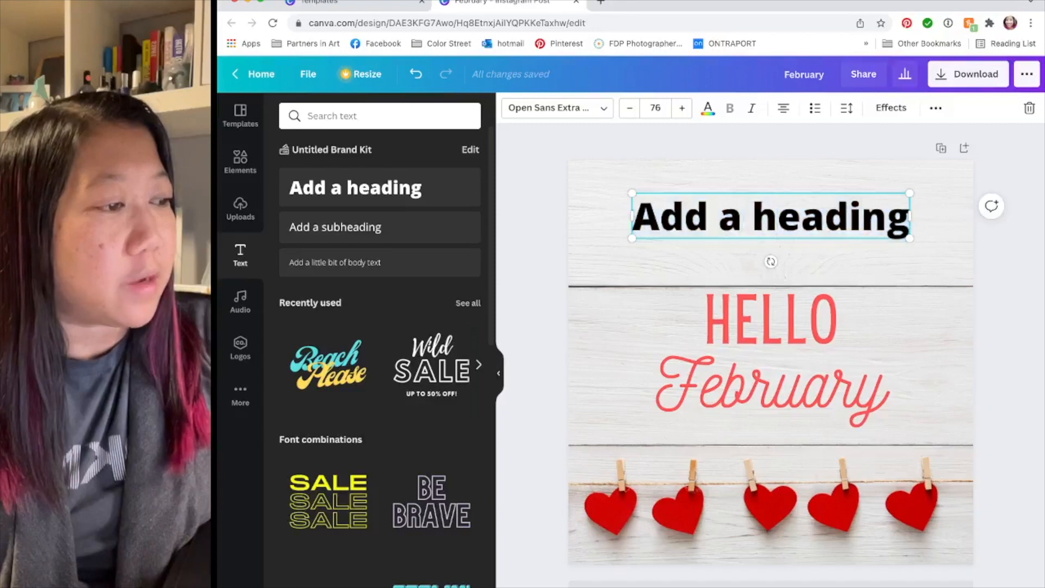
drag(910, 216, 632, 216)
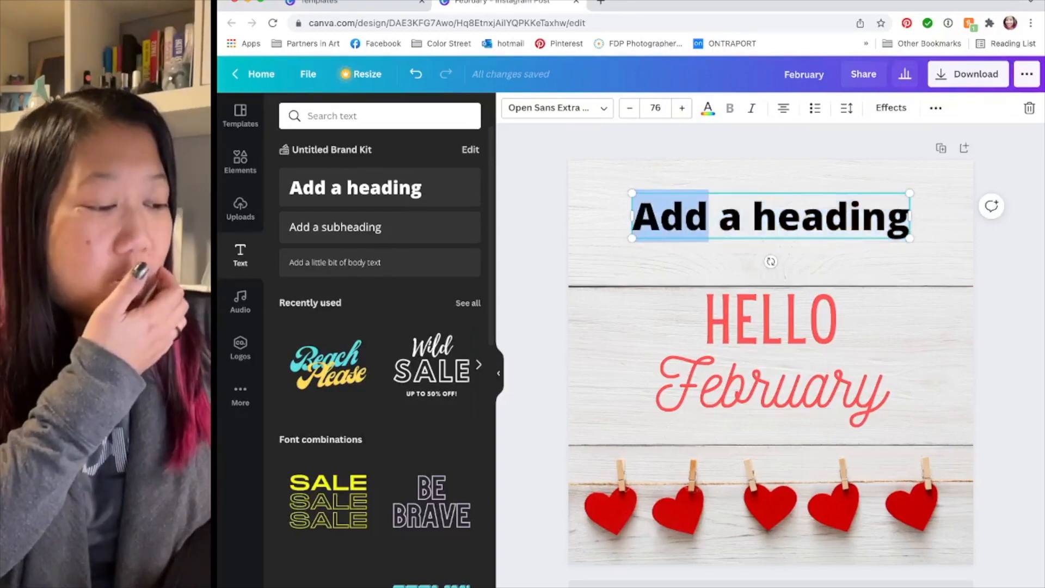
key(BackSpace)
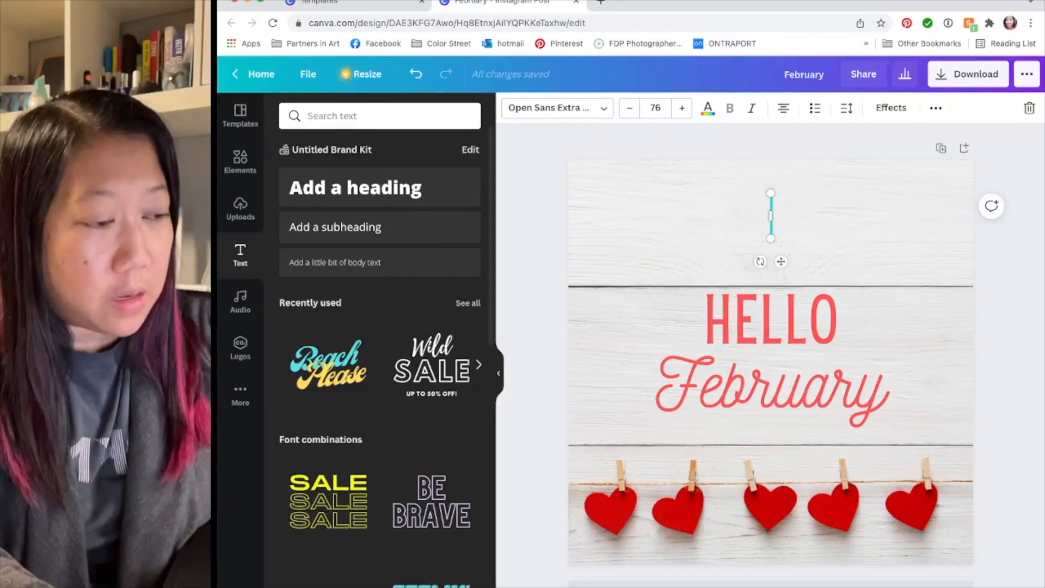
text(Nail)
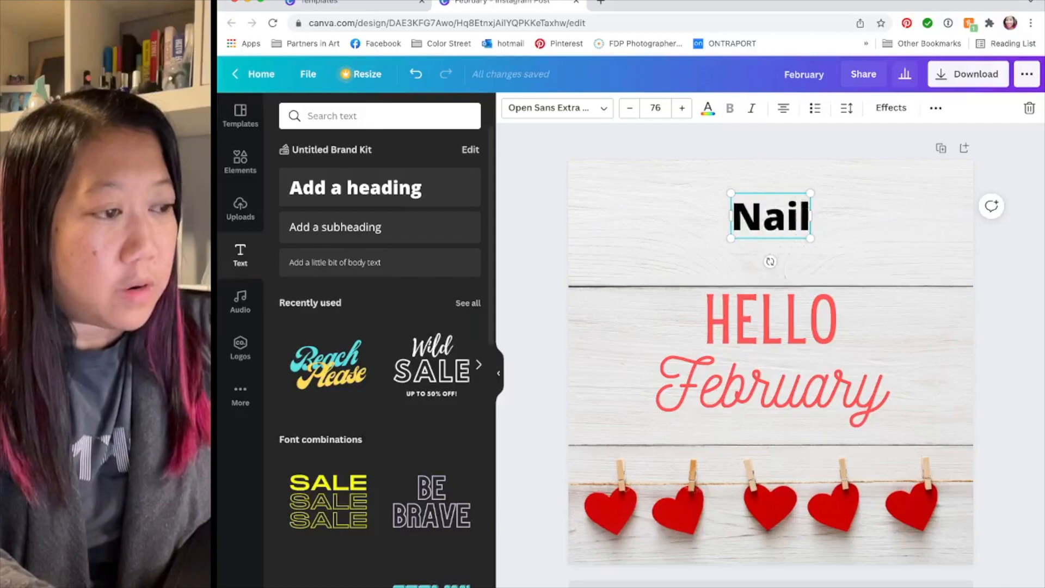
text(fied)
key(BackSpace)
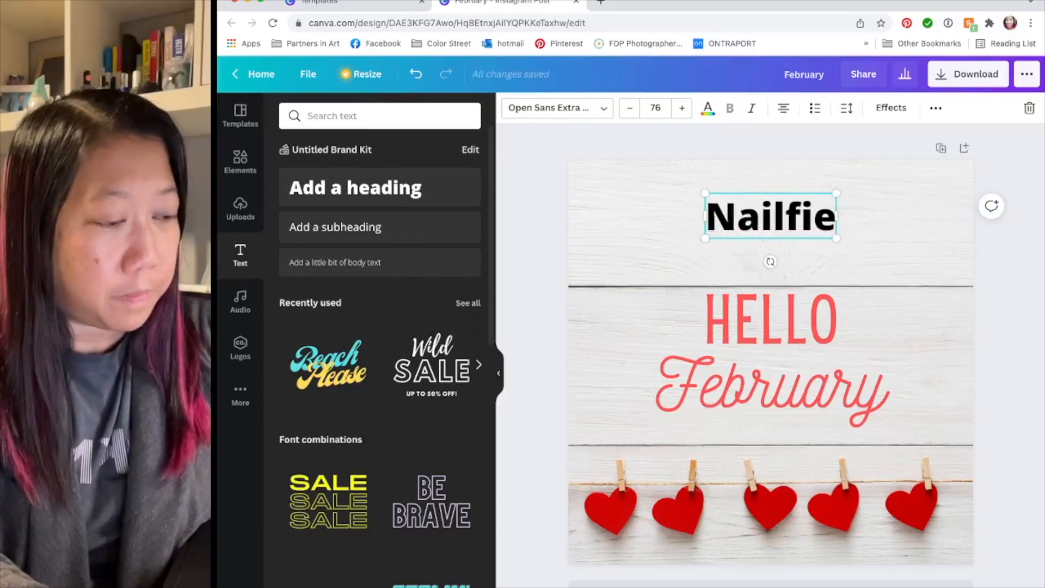
text(Challenge)
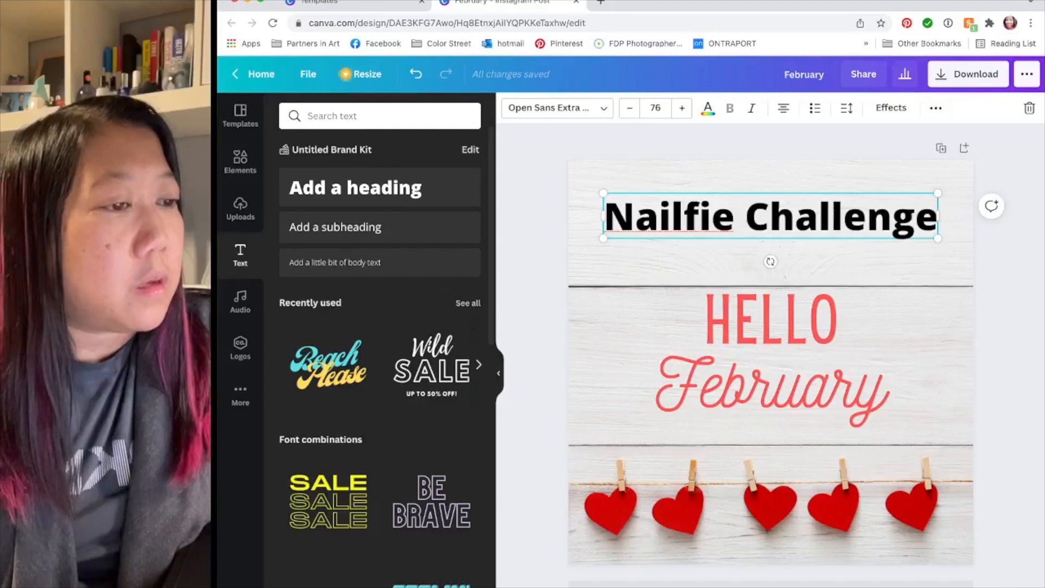
Step: Change the font of the "Nailfie Challenge" heading to Nickainley
key(ctrl+a)
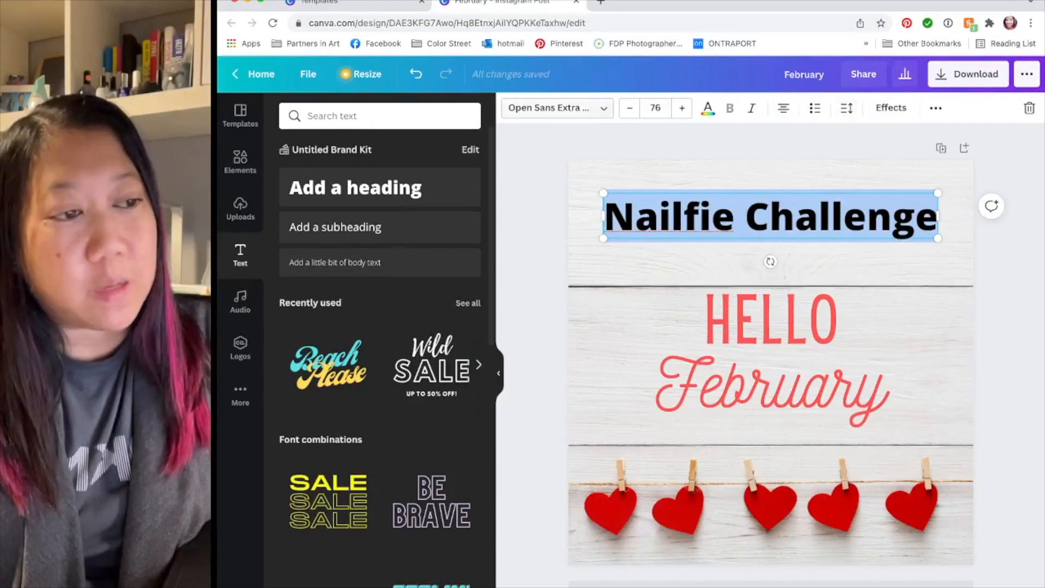
click(557, 109)
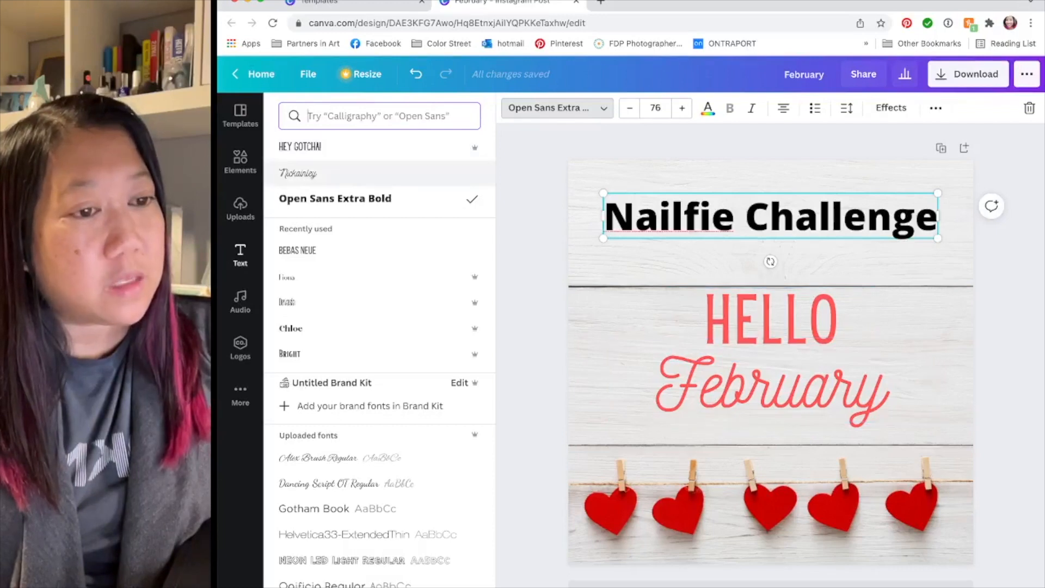
click(298, 173)
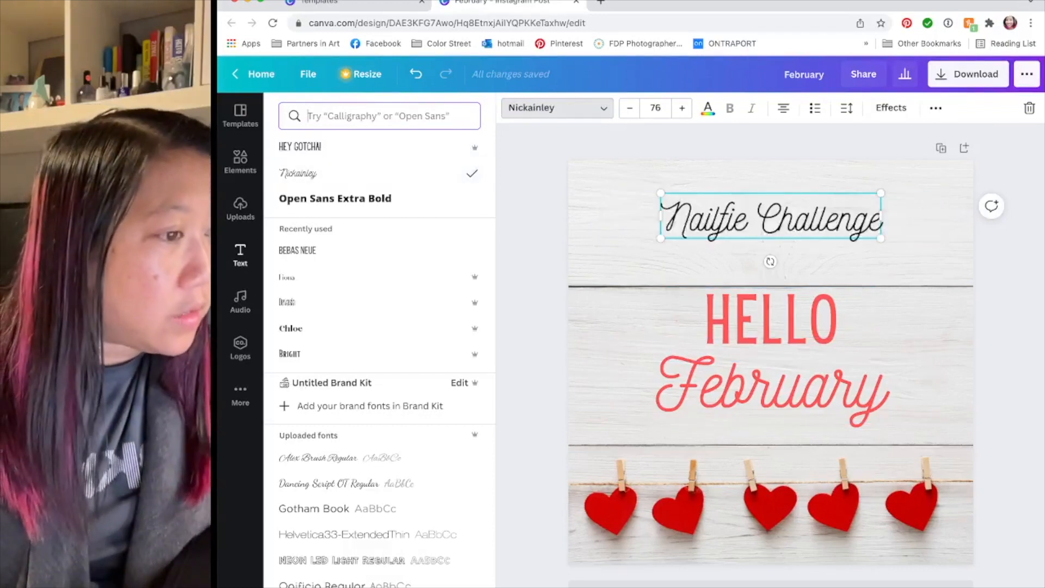
Step: Increase the font size of the "Nailfie Challenge" heading to 104
key(super+a)
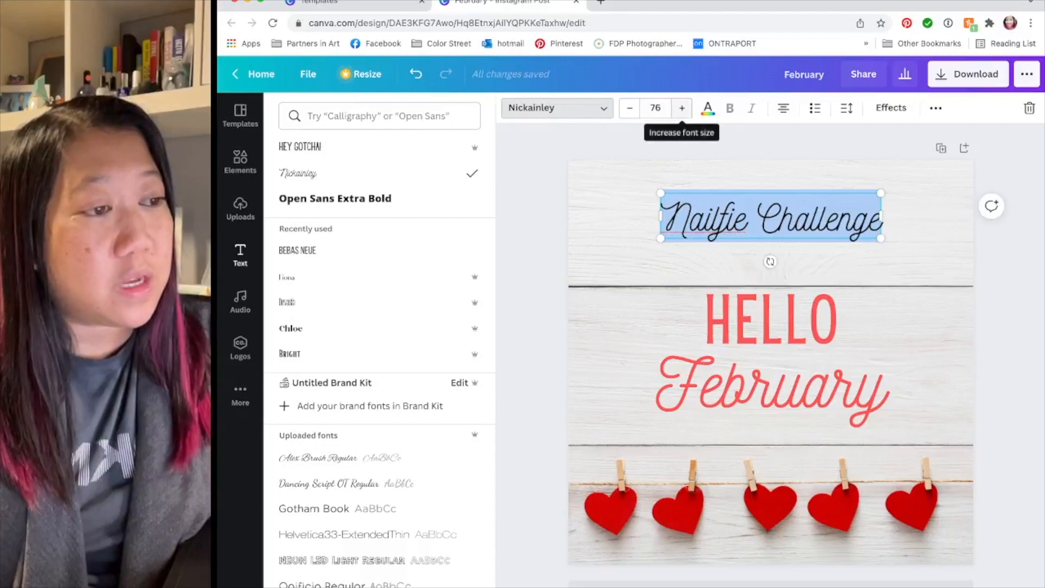
click(681, 108)
click(682, 108)
click(682, 108)
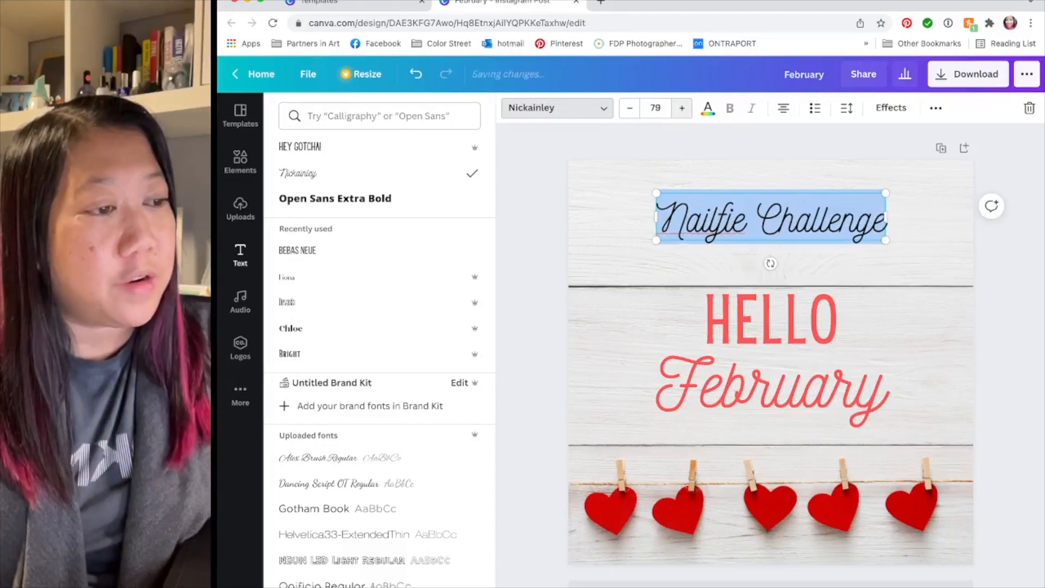
click(682, 108)
click(681, 107)
click(682, 108)
click(682, 108)
click(656, 108)
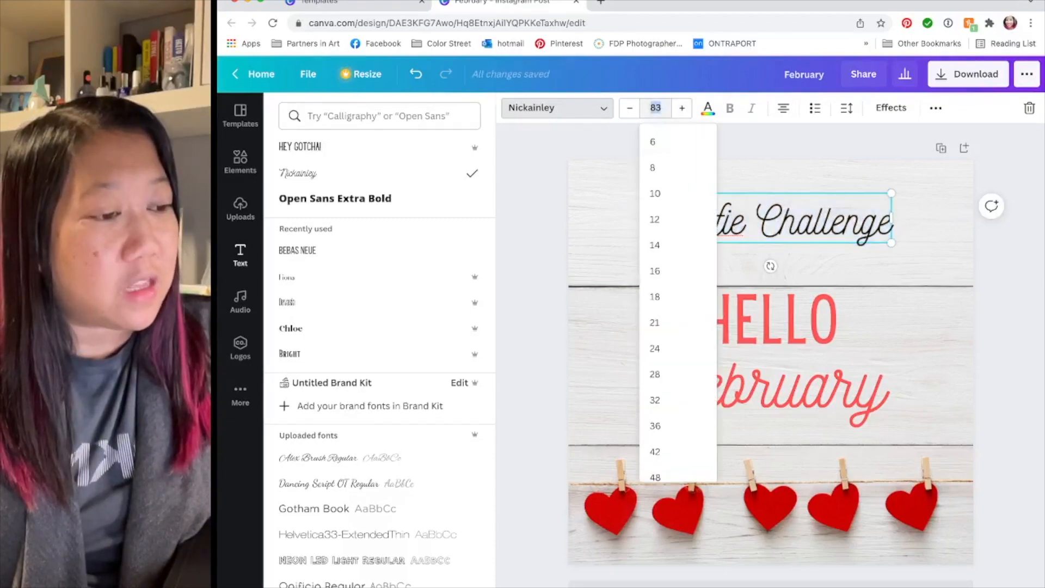
scroll(675, 207, down, 5)
click(658, 412)
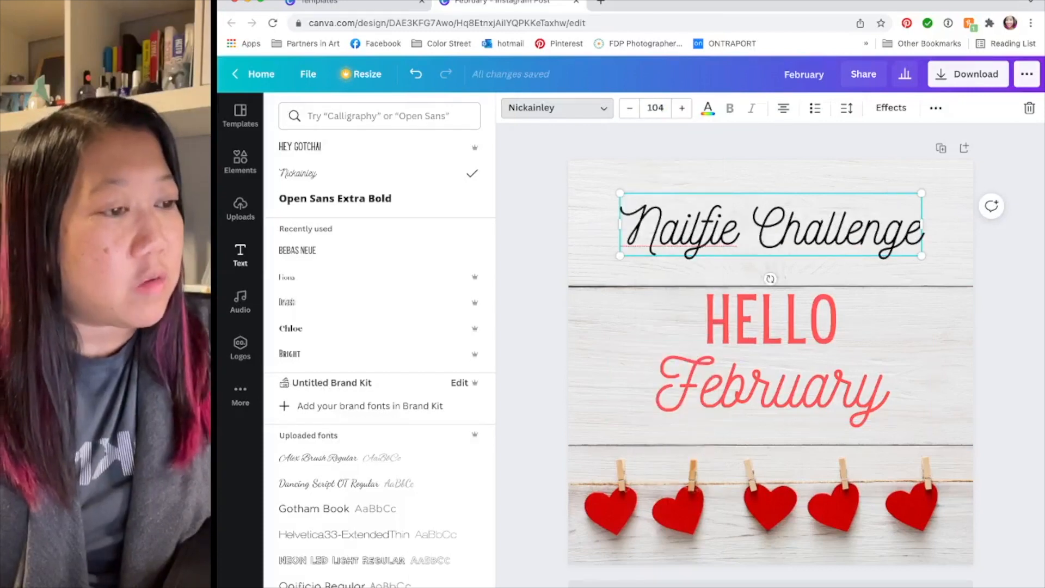
Step: Scale the "Nailfie Challenge" heading up to font size 117 and center it horizontally on the design
drag(620, 193, 582, 185)
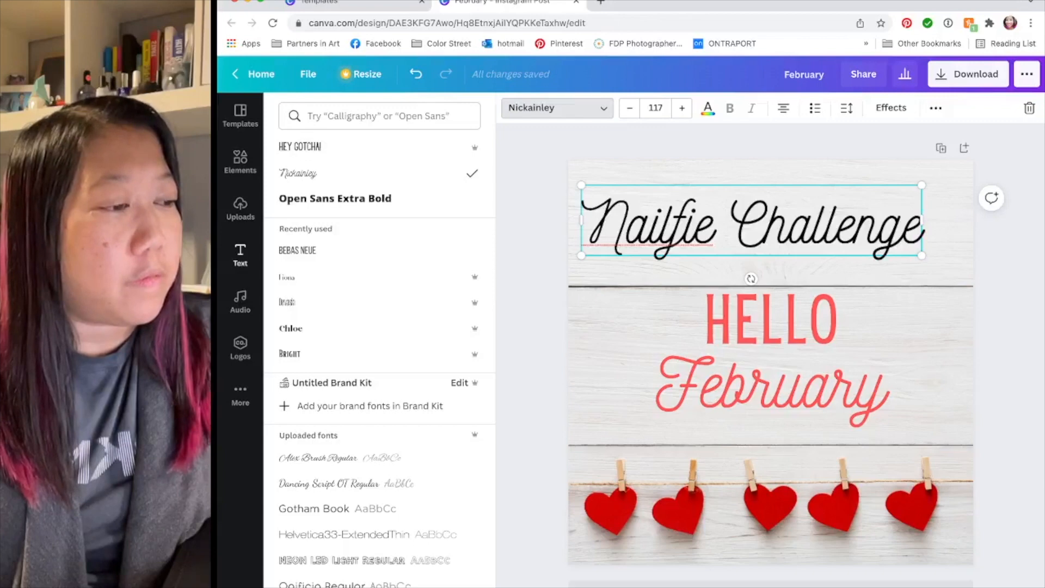
key(Escape)
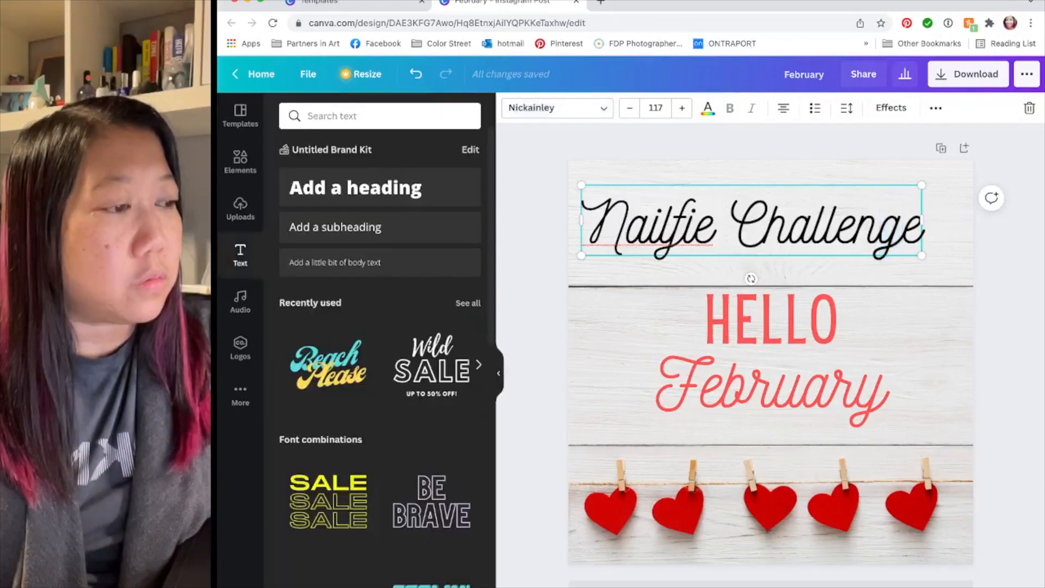
drag(751, 223, 771, 223)
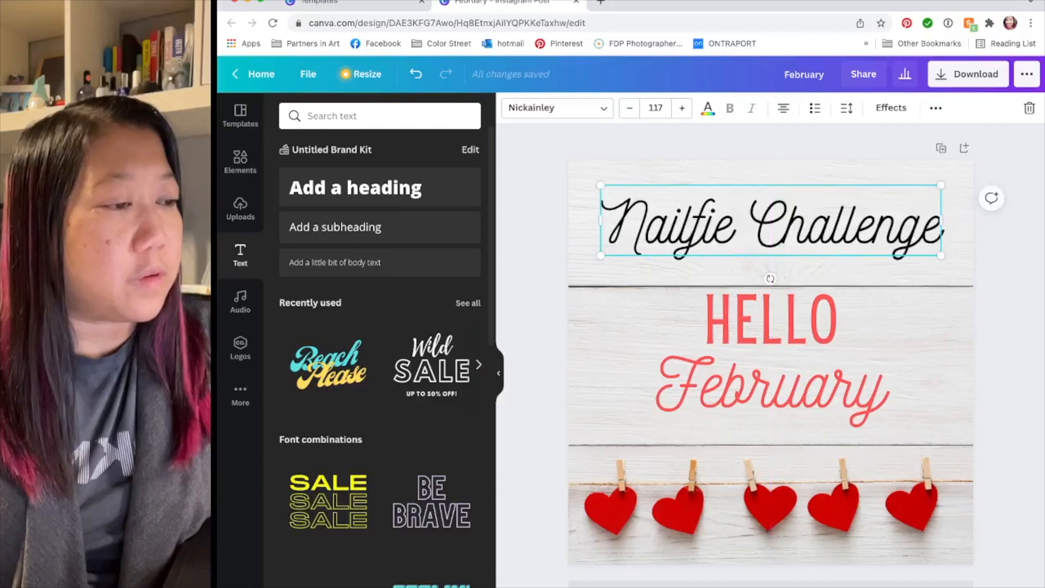
Step: Recolor the whole "Nailfie Challenge" heading with the dark red from the photo colors
double_click(847, 223)
key(ctrl+a)
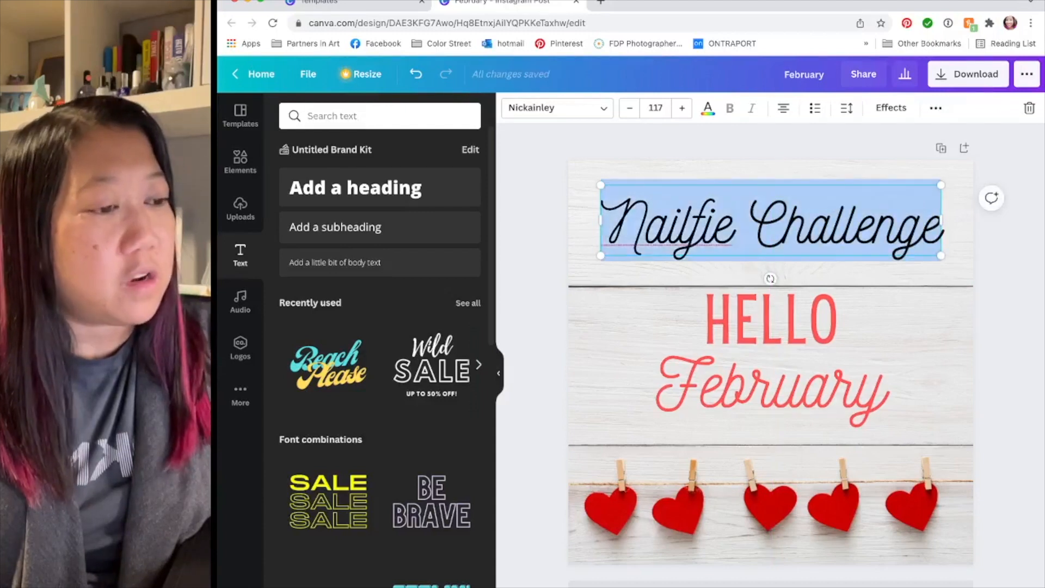
click(670, 221)
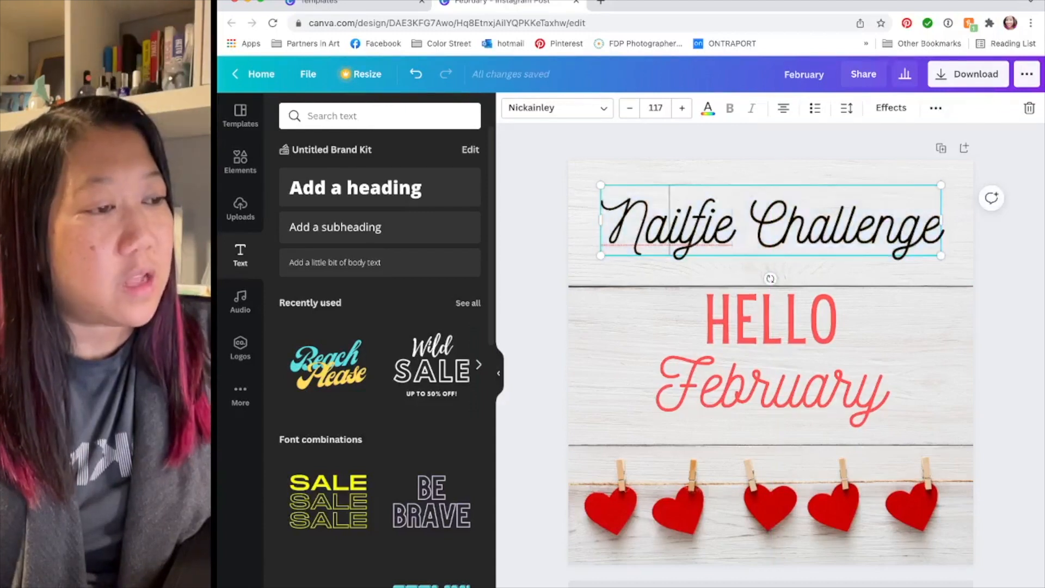
key(ctrl+a)
click(708, 107)
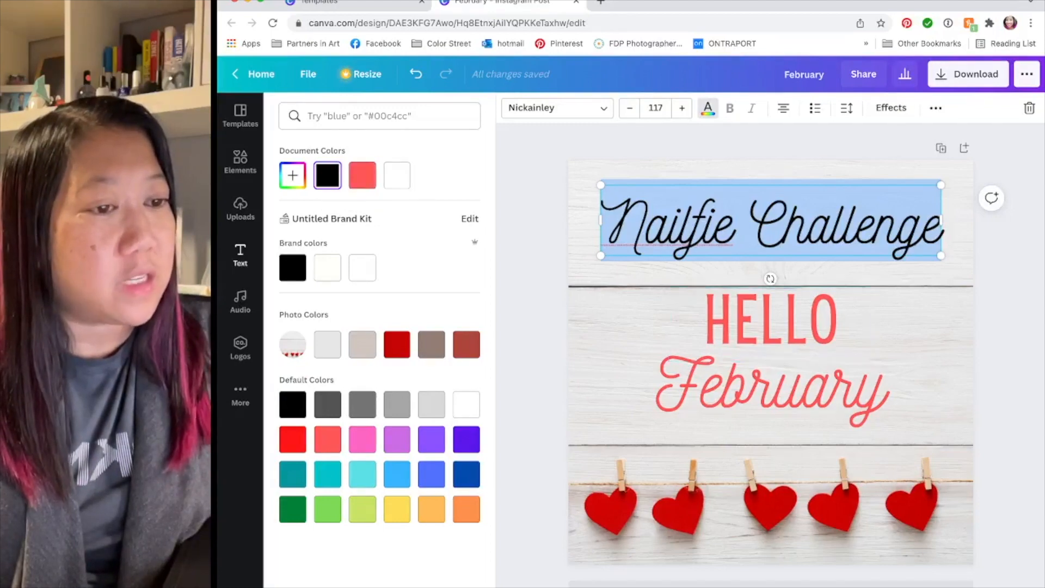
click(363, 175)
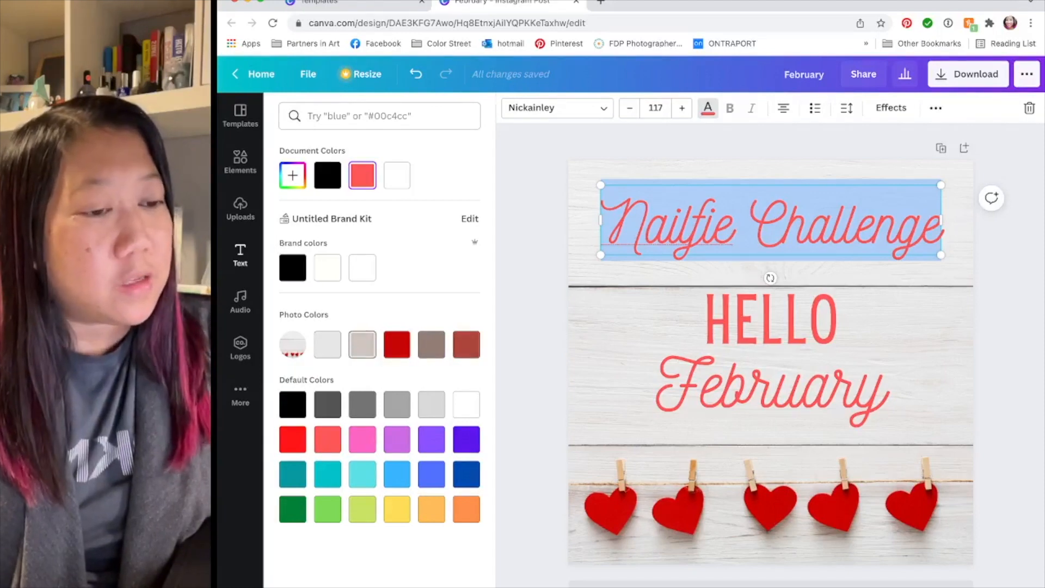
click(397, 344)
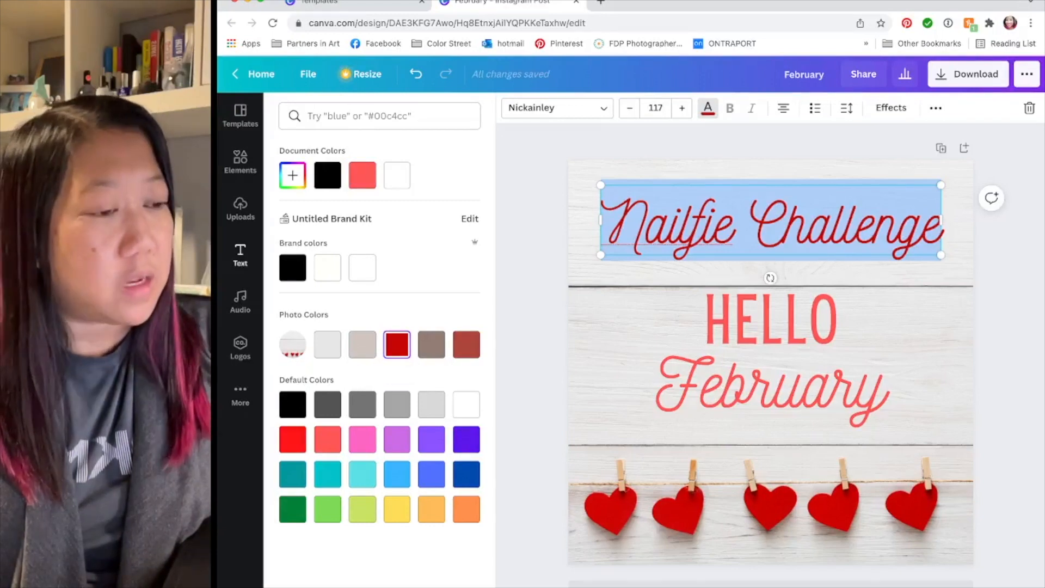
Step: Move the "Nailfie Challenge" heading slightly lower within the uppermost wooden plank and deselect it
key(Escape)
key(Escape)
drag(770, 220, 771, 225)
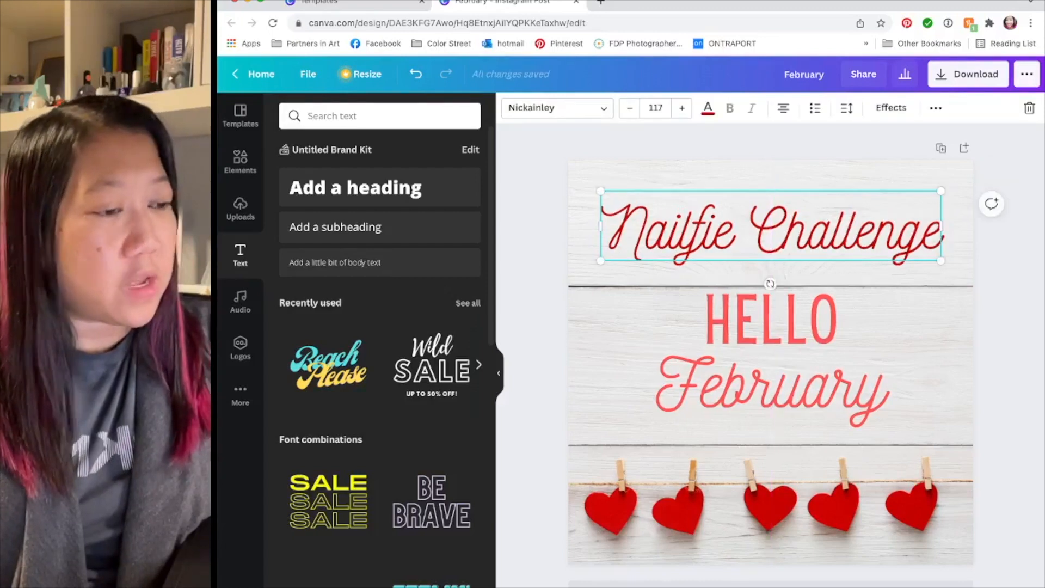
key(Escape)
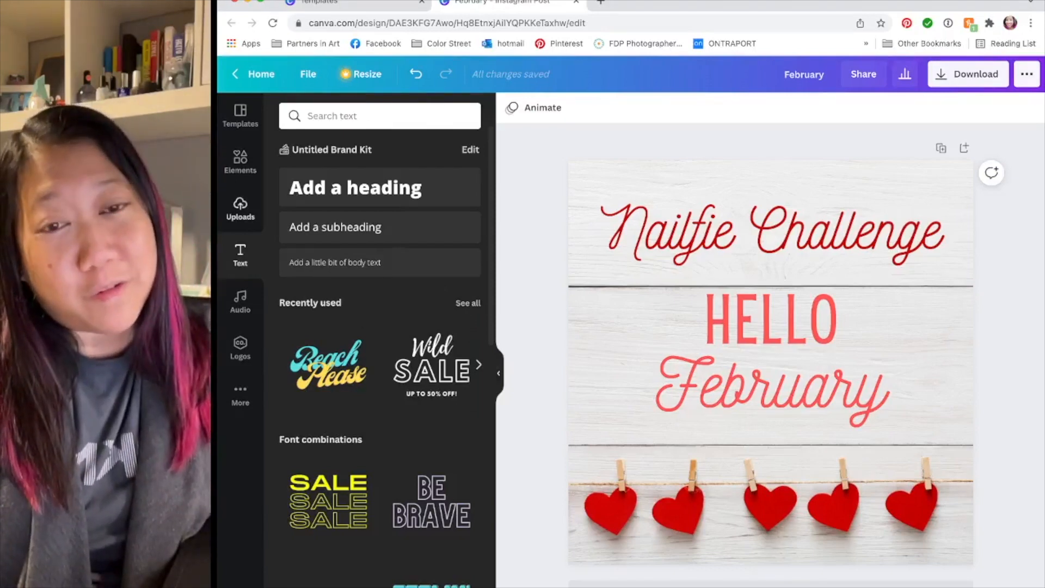
Step: Add the uploaded photo of the hand with purple glitter nails and a dark sleeve to the design
click(240, 208)
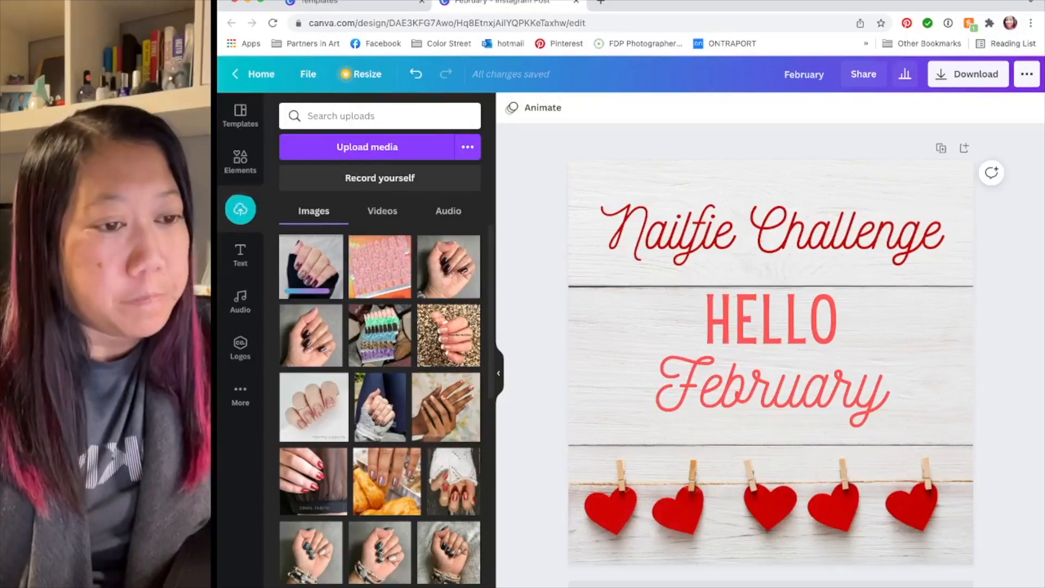
scroll(379, 406, down, 10)
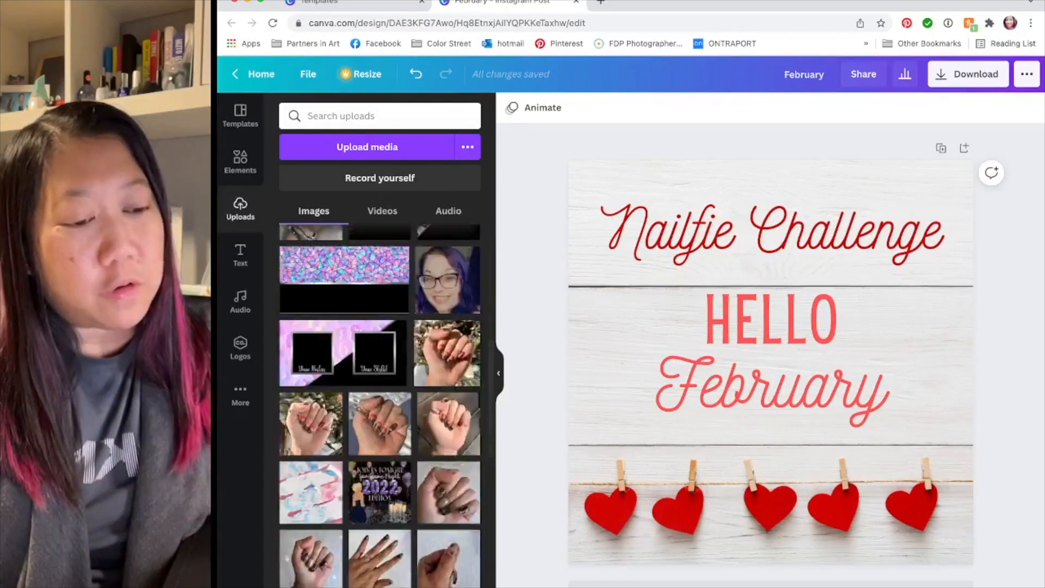
scroll(380, 405, down, 5)
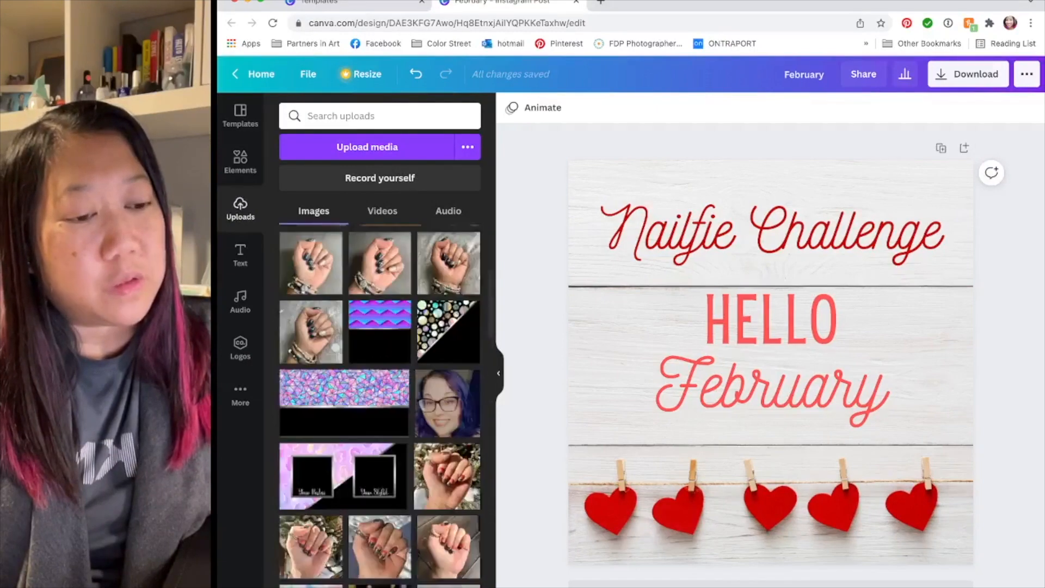
scroll(354, 337, down, 5)
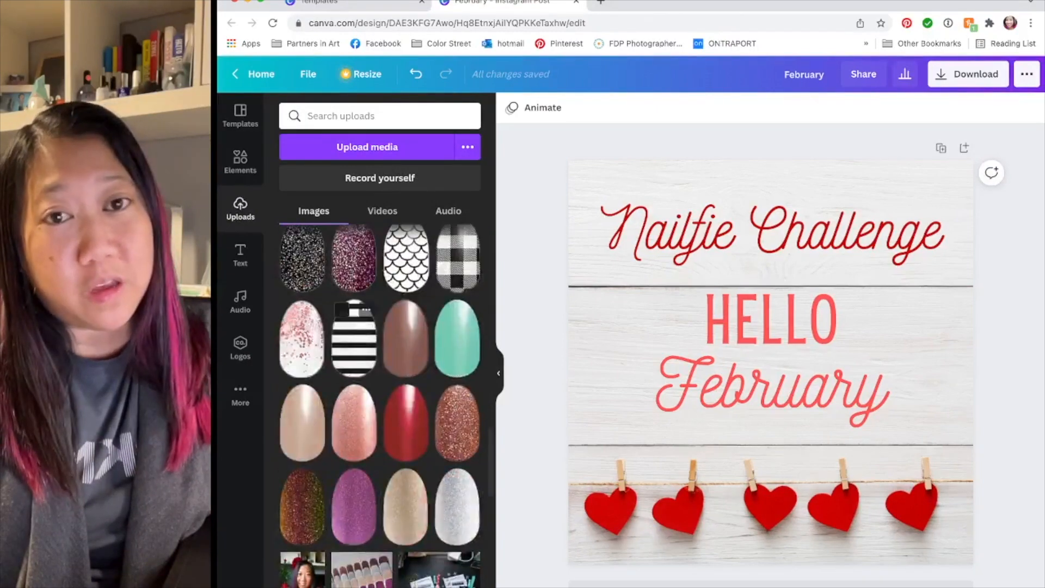
scroll(354, 337, down, 2)
scroll(354, 337, up, 10)
scroll(379, 405, up, 3)
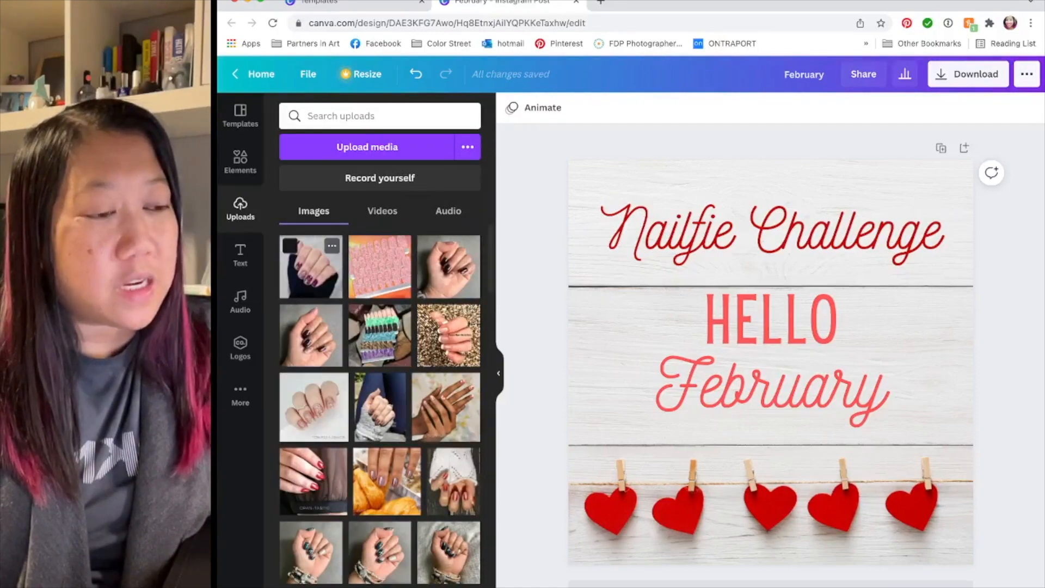
mouse_move(311, 266)
mouse_down()
mouse_move(689, 375)
mouse_move(713, 398)
mouse_move(285, 283)
mouse_move(308, 267)
mouse_up()
click(311, 267)
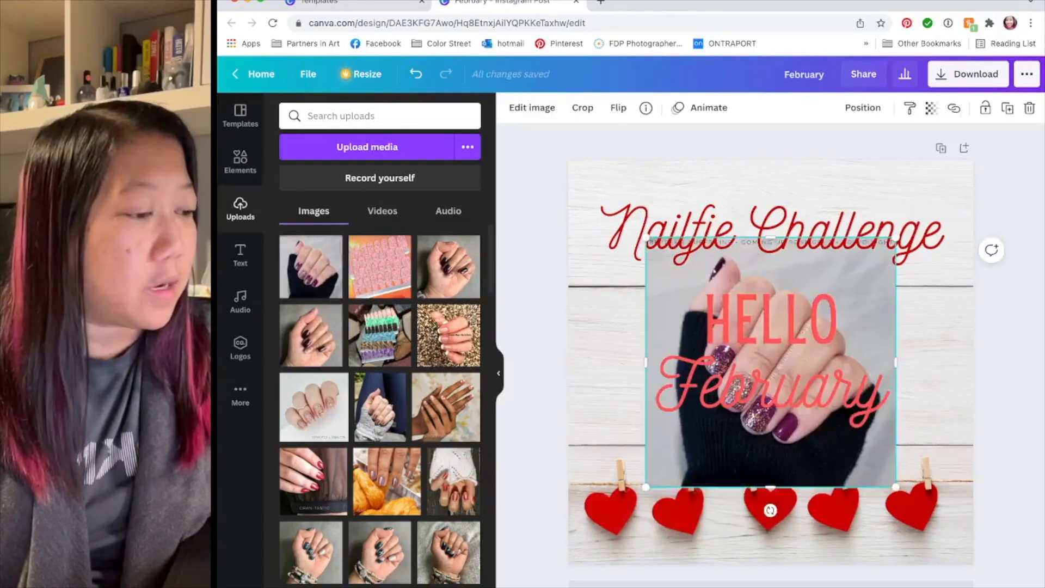
Step: Shrink the nail photo proportionally to about a third of the design's width
drag(896, 488, 789, 379)
click(718, 248)
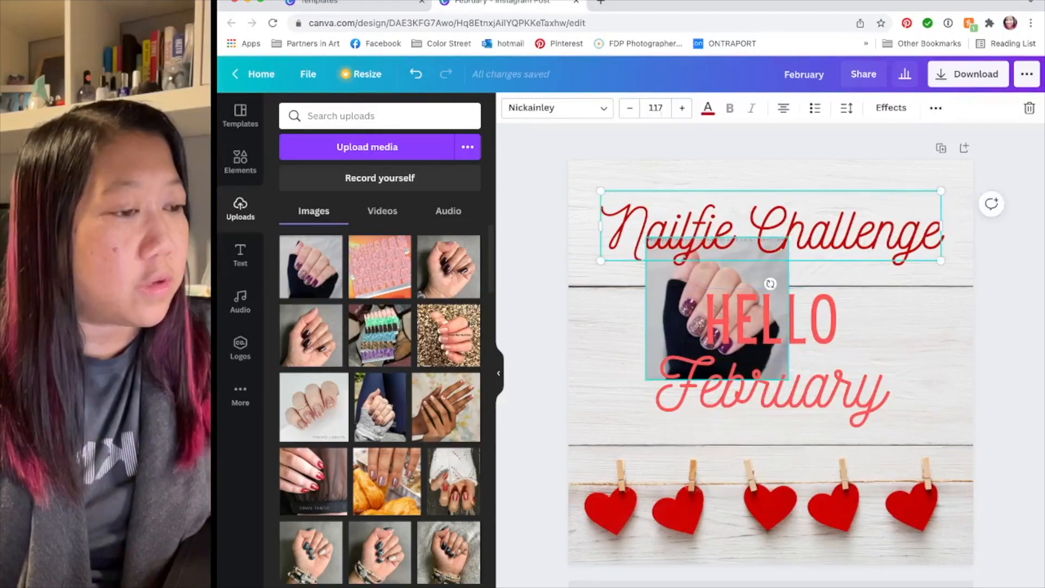
click(703, 280)
click(771, 322)
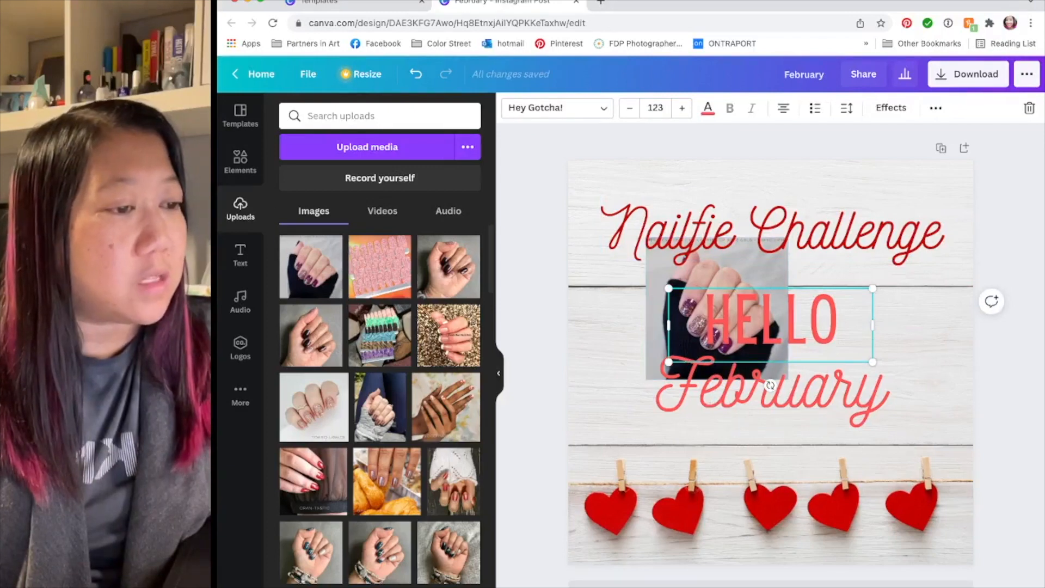
click(604, 327)
click(770, 224)
click(713, 262)
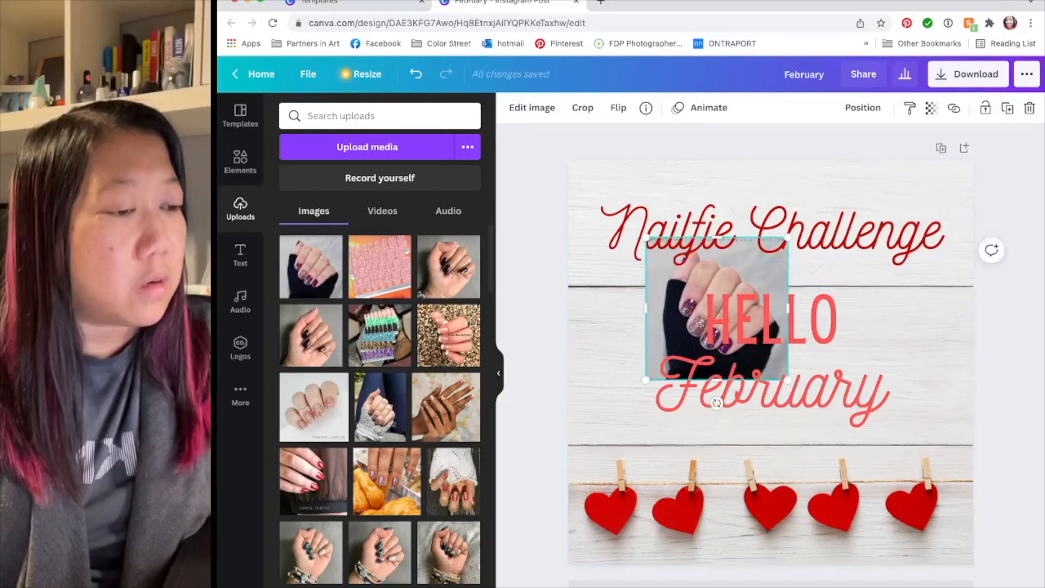
Step: Move the nail photo over the middle heart, make it slightly smaller and center it horizontally beneath the February text
drag(717, 309, 766, 488)
drag(693, 417, 724, 443)
mouse_move(776, 499)
mouse_down()
mouse_move(729, 495)
mouse_move(777, 478)
mouse_move(749, 490)
mouse_move(766, 488)
mouse_up()
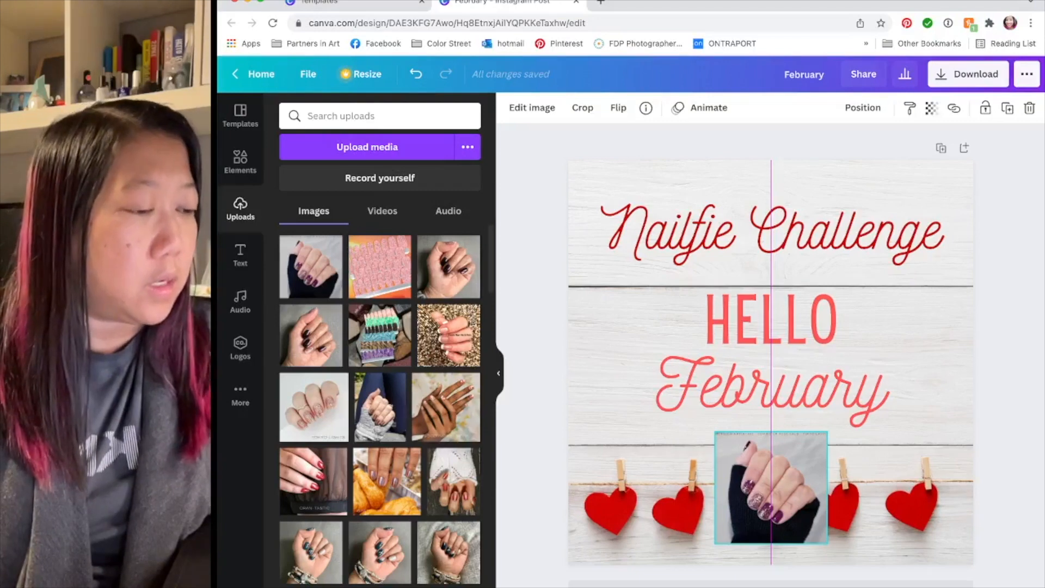
drag(767, 489, 766, 488)
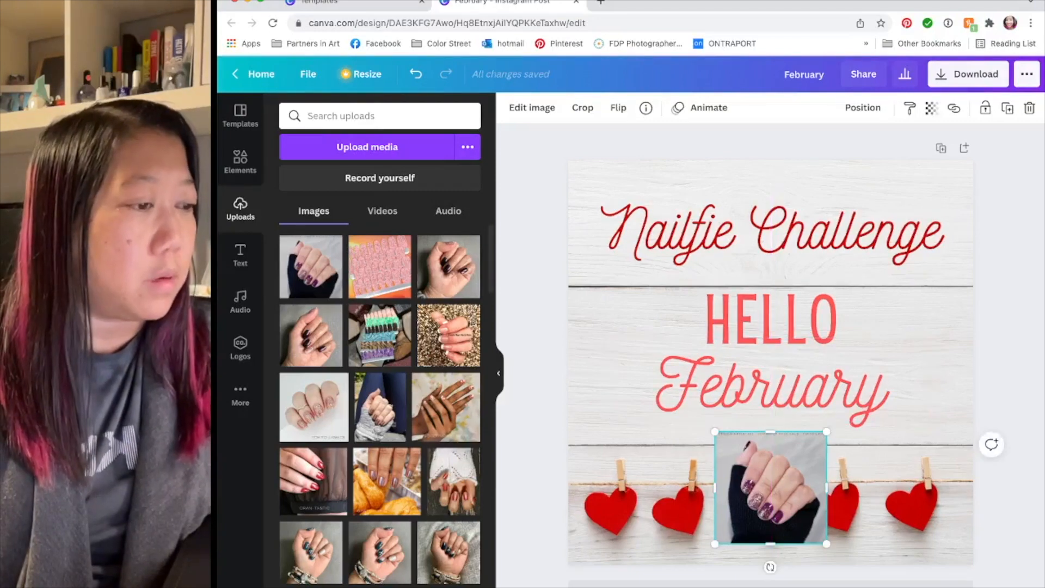
click(926, 337)
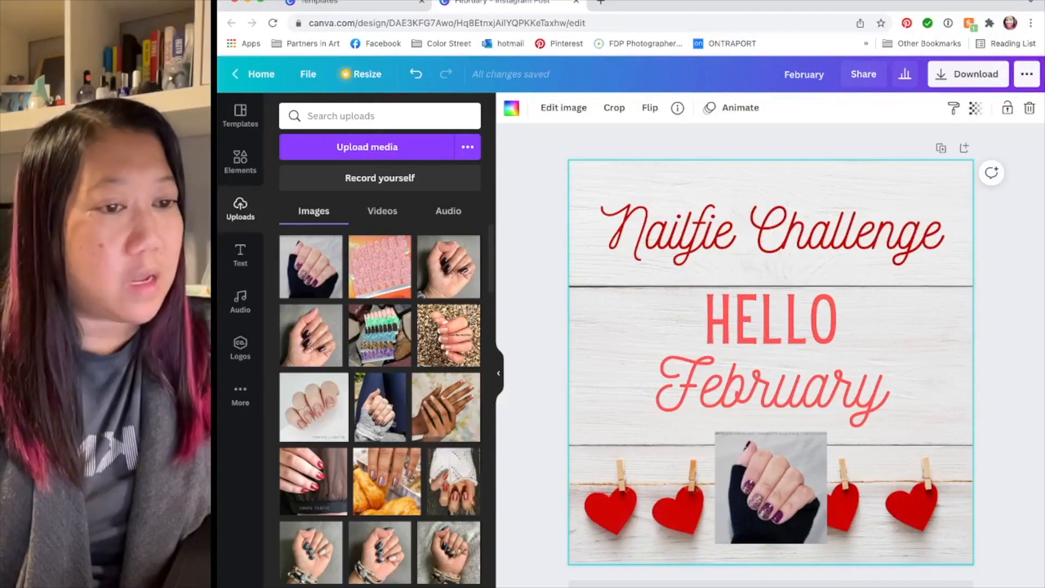
Step: Add a square shape over the nail photo and resize it to be slightly larger than the photo
click(240, 162)
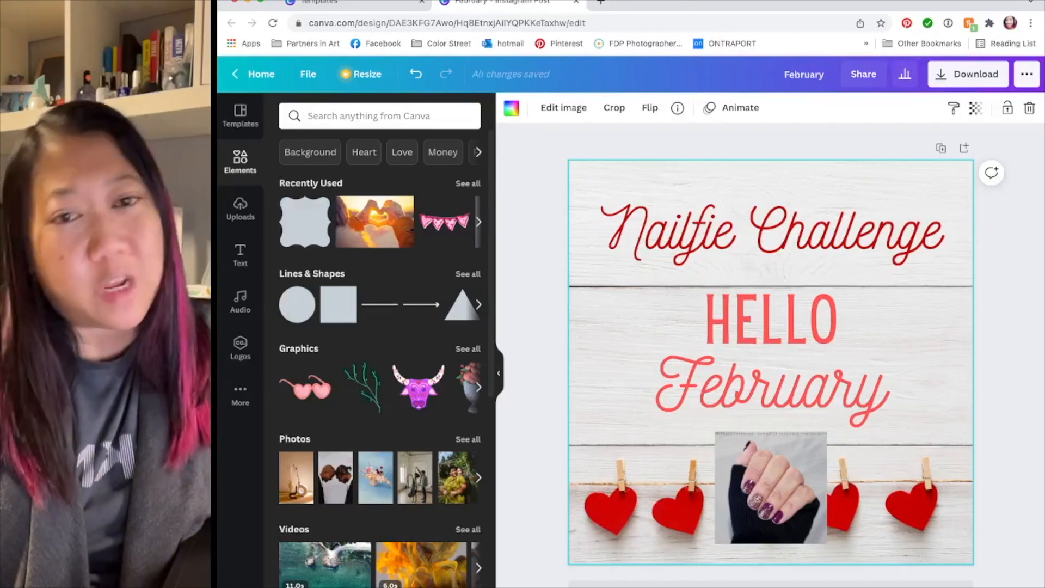
scroll(466, 291, down, 1)
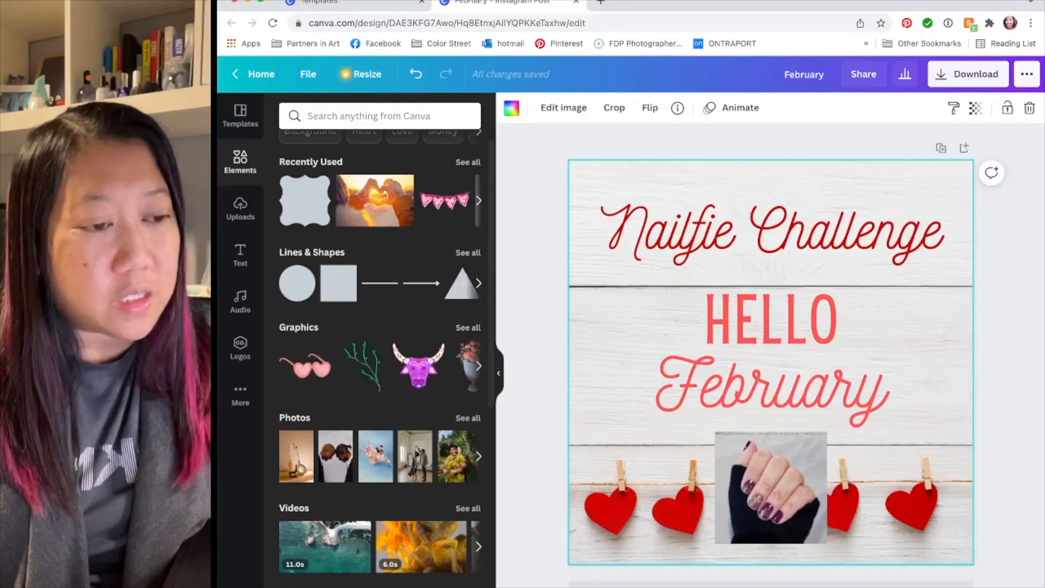
click(468, 253)
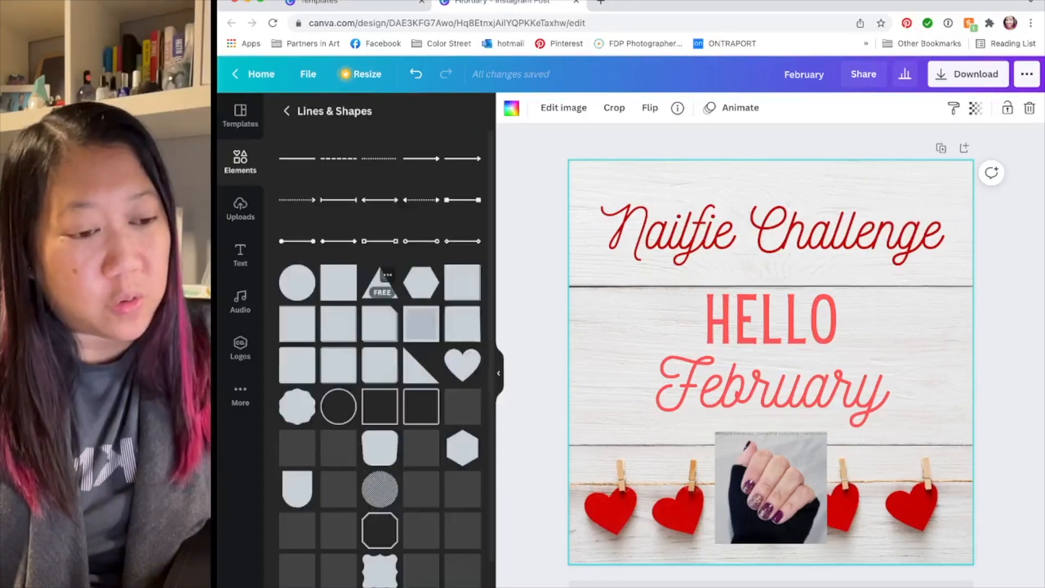
scroll(381, 354, down, 5)
scroll(381, 354, up, 5)
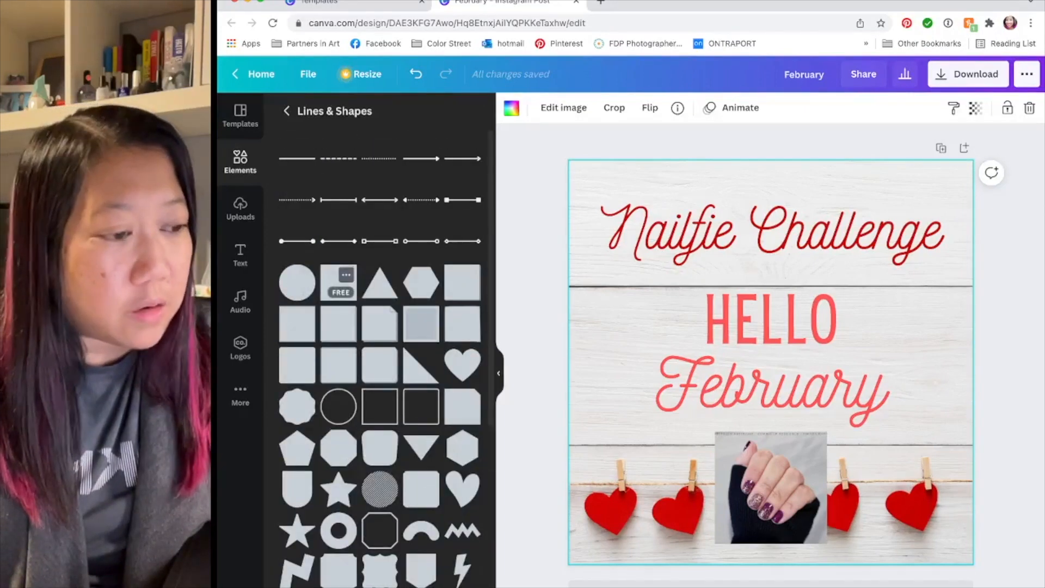
click(338, 282)
drag(771, 362, 820, 436)
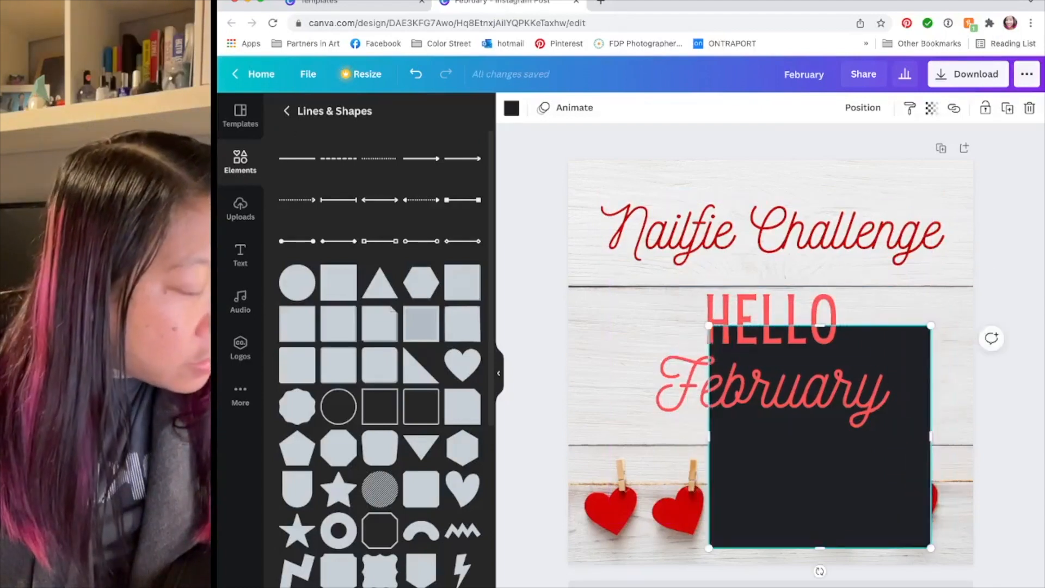
drag(931, 326, 829, 428)
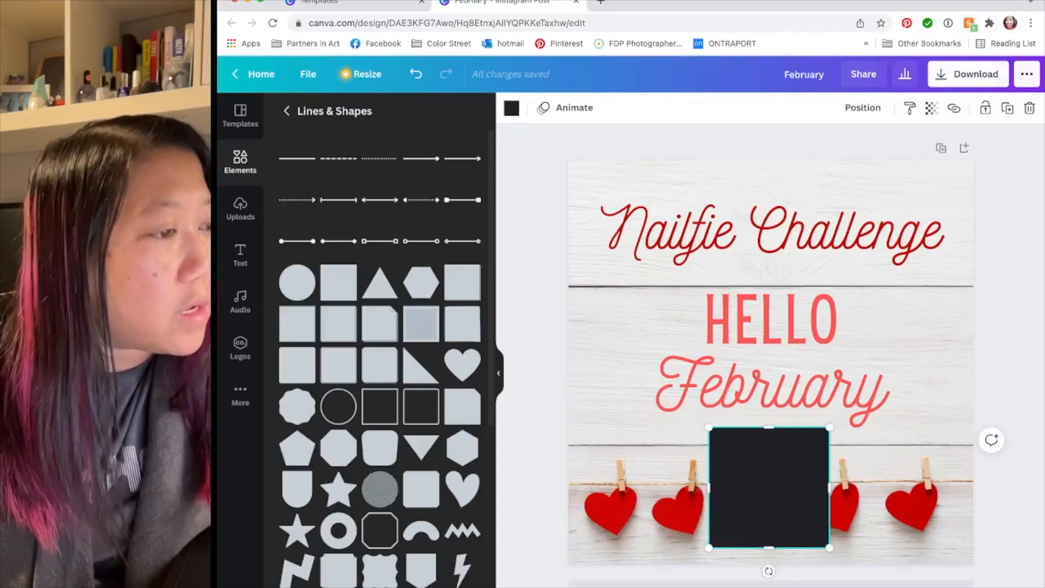
Step: Center the black square over the nail photo and send it backward behind the photo as a border
mouse_move(768, 488)
mouse_down()
mouse_move(802, 487)
mouse_move(771, 487)
mouse_up()
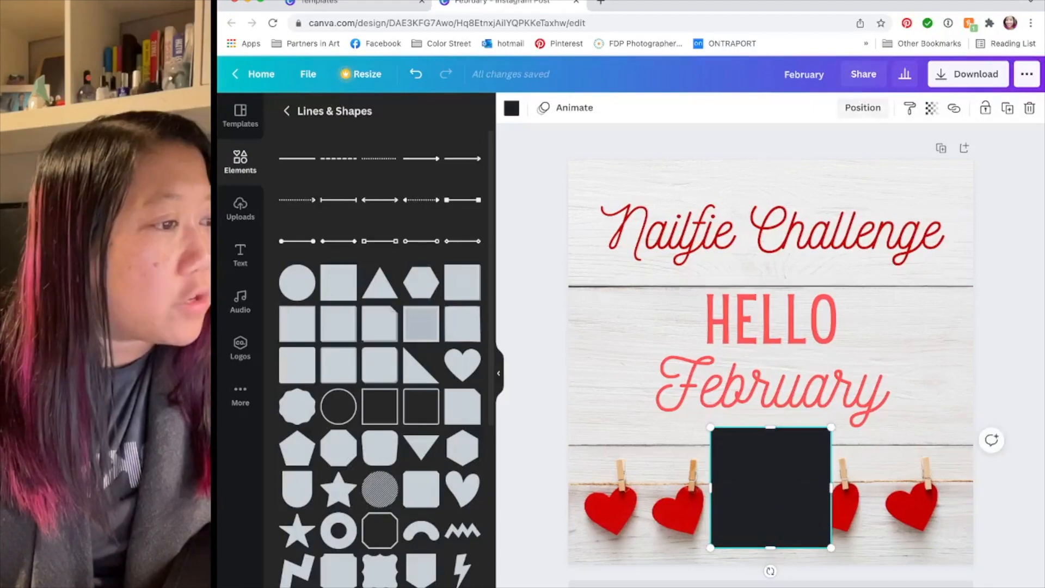
click(863, 107)
click(816, 147)
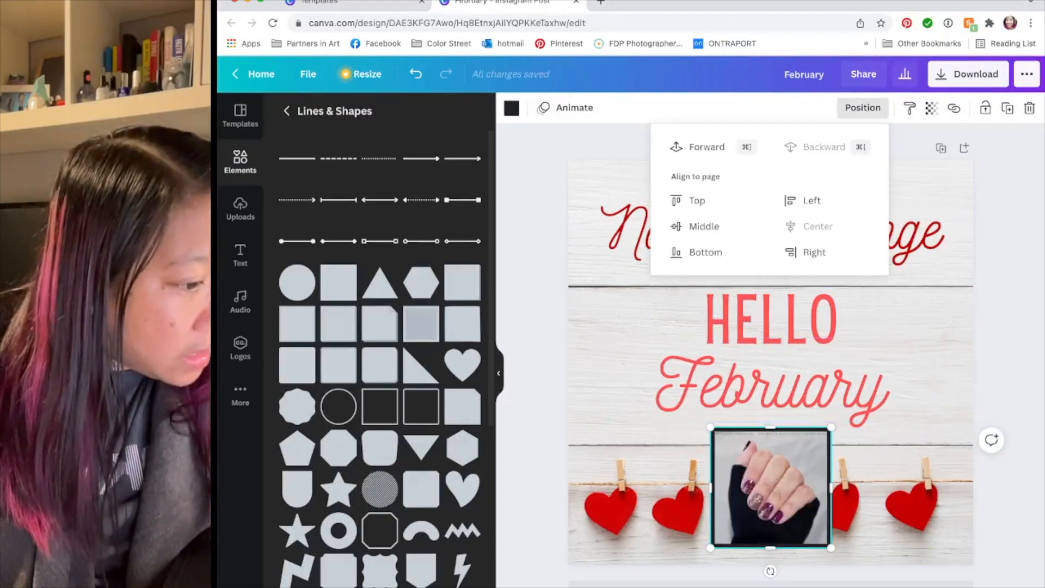
click(901, 441)
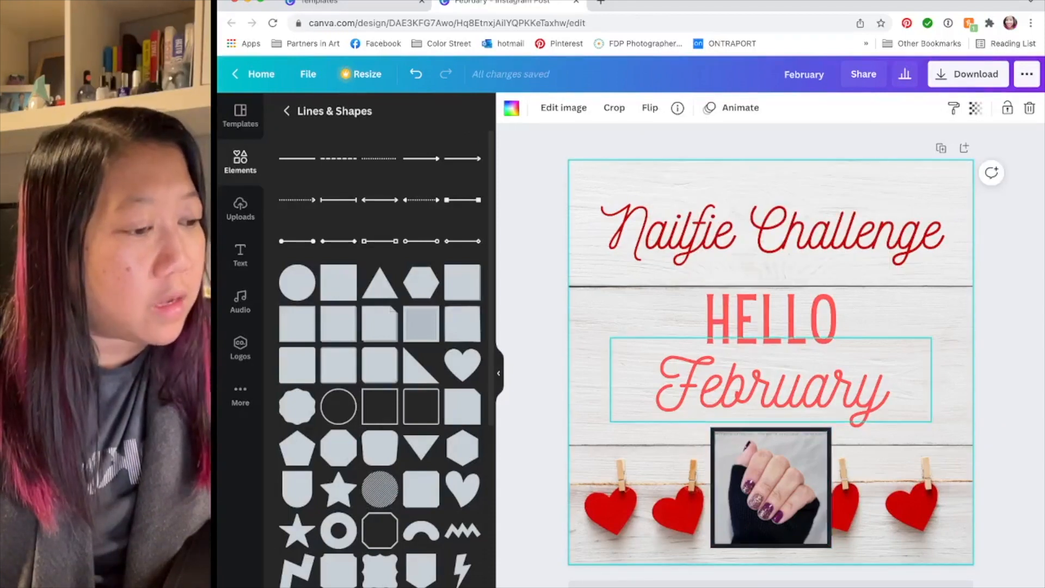
Step: Recolor the square behind the nail photo to white #ffffff
click(713, 487)
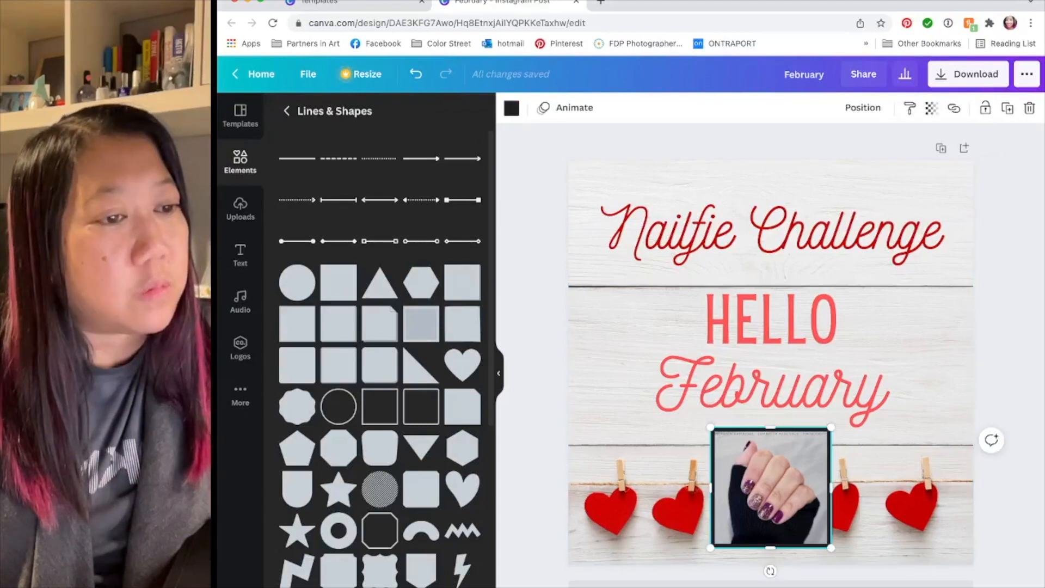
click(512, 108)
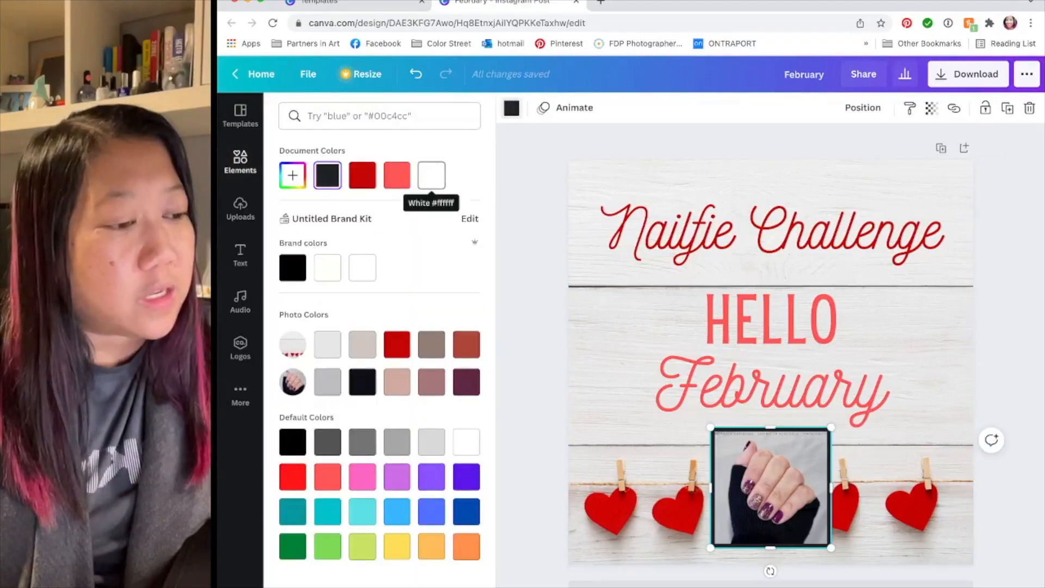
click(432, 175)
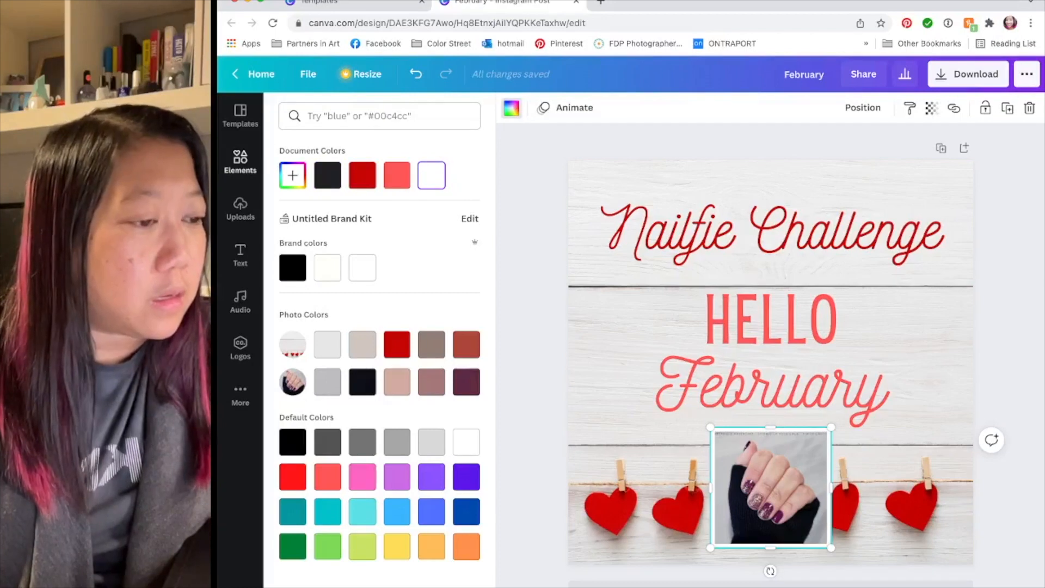
click(240, 161)
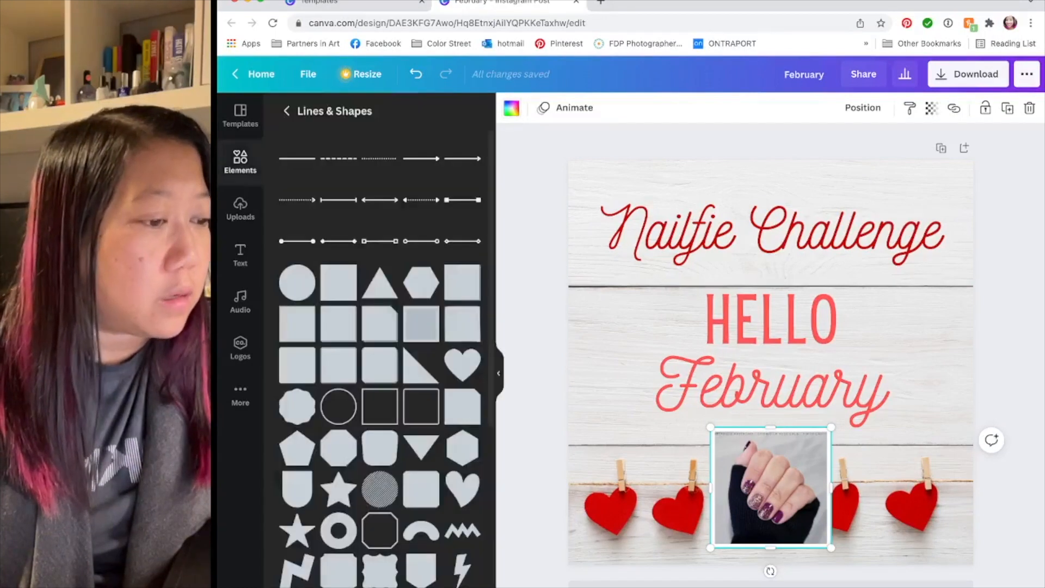
click(915, 354)
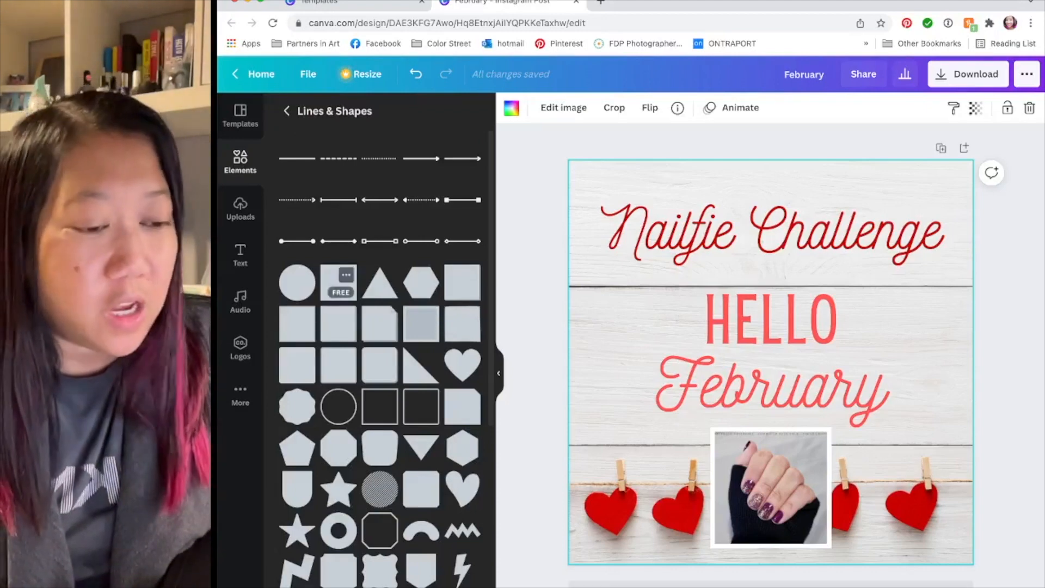
Step: Add the nearly square photo frame with a white film-style border from the Frames collection and shift it toward the design's left edge
scroll(338, 282, down, 6)
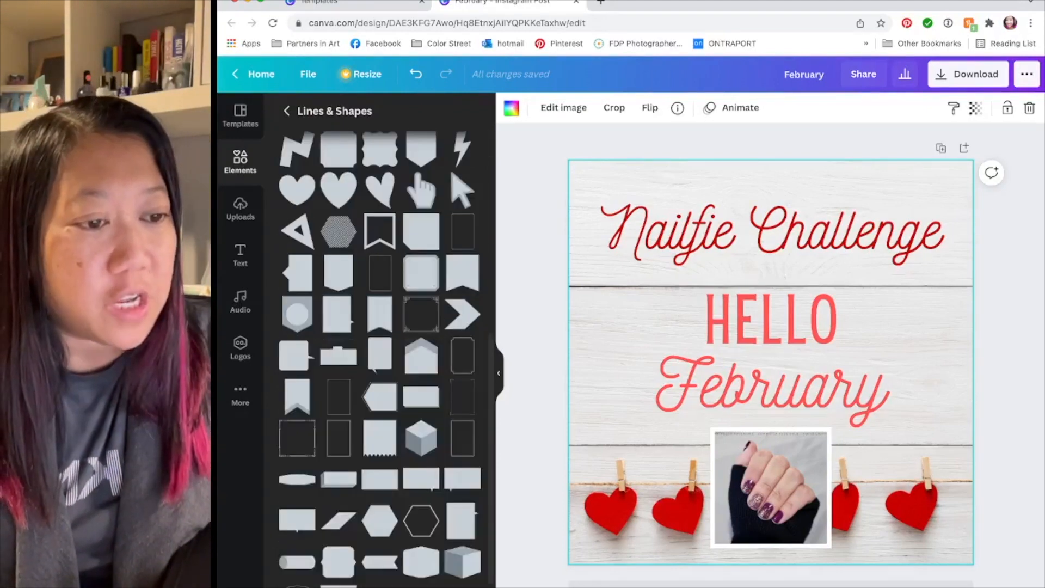
click(287, 110)
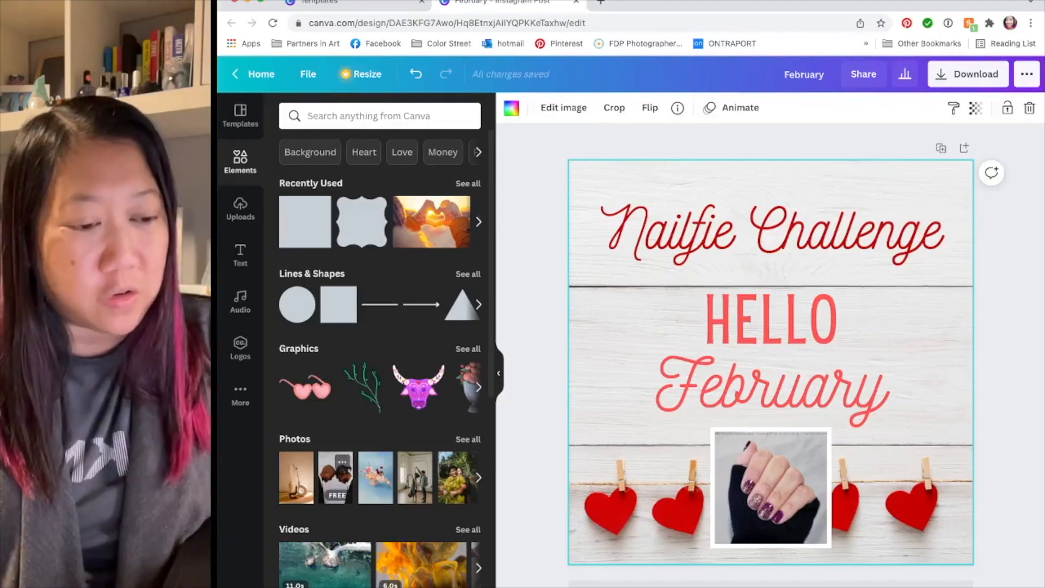
scroll(348, 490, down, 2)
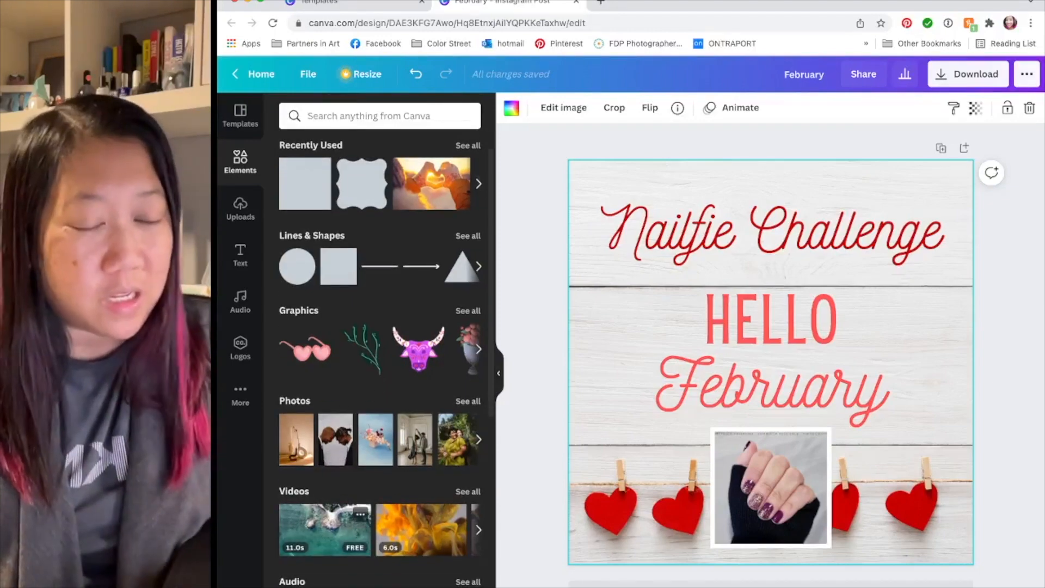
scroll(326, 522, down, 5)
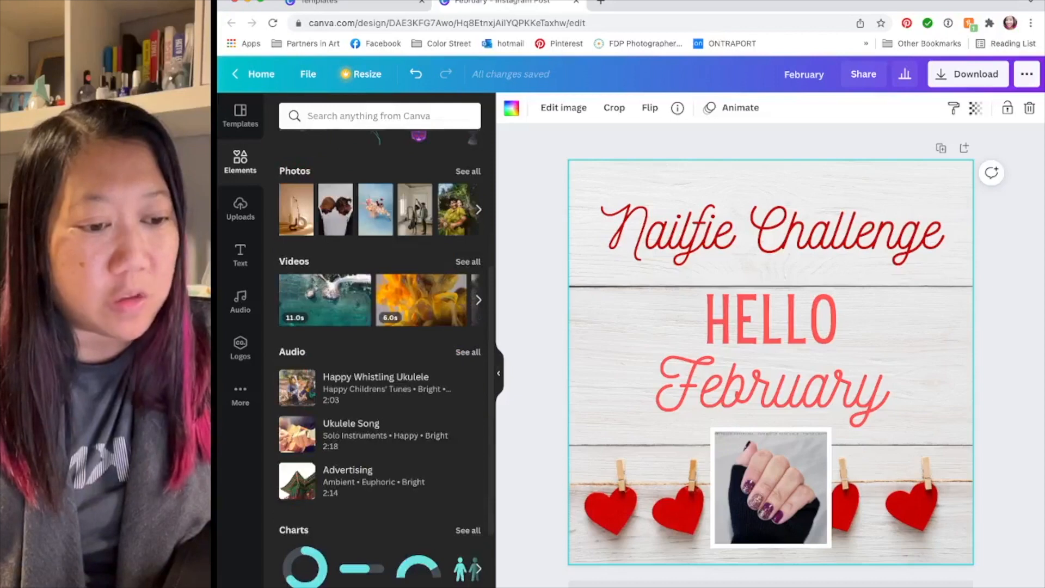
scroll(381, 360, down, 5)
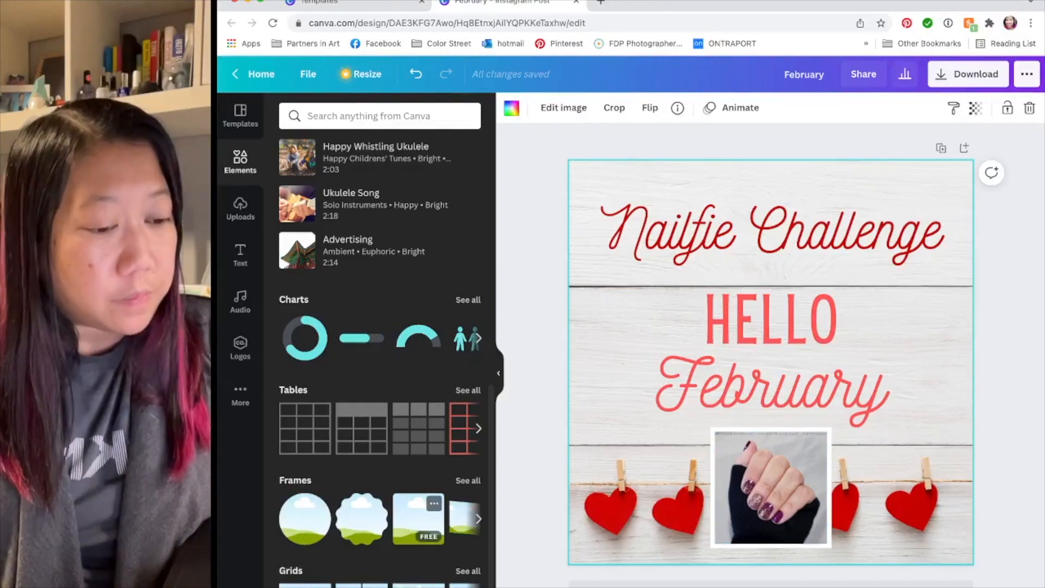
scroll(380, 337, up, 1)
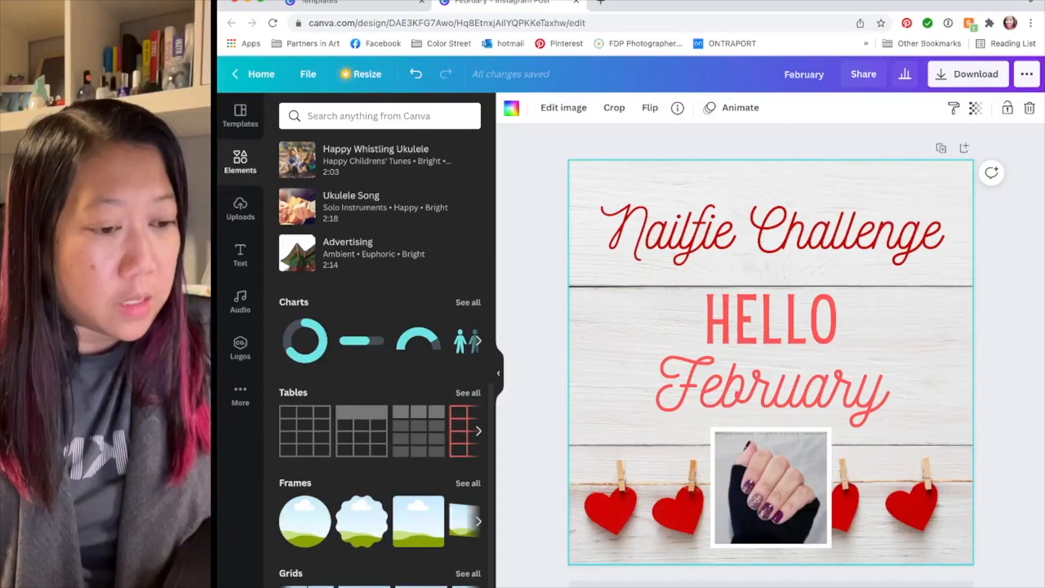
click(468, 483)
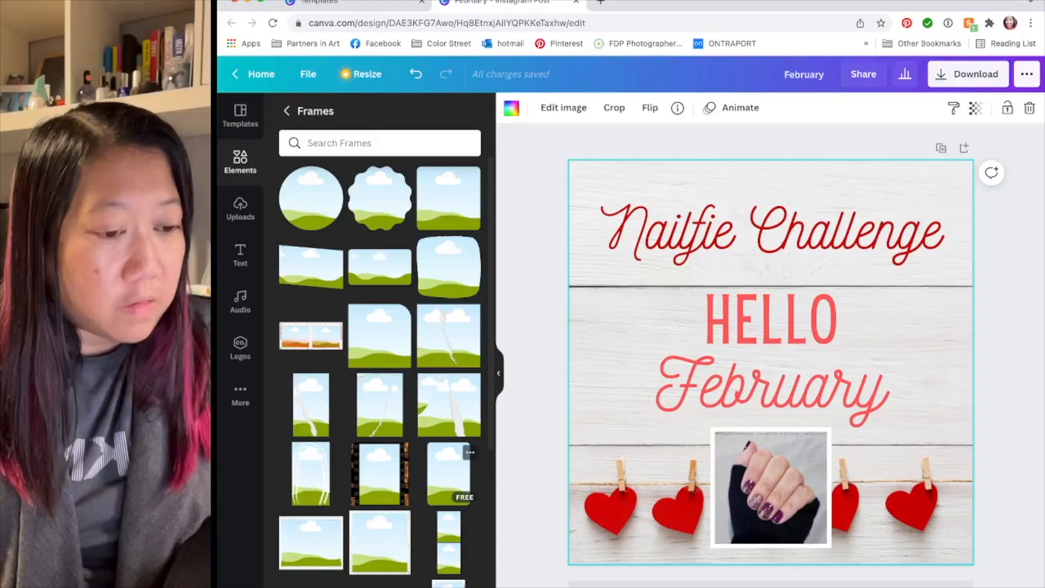
click(449, 474)
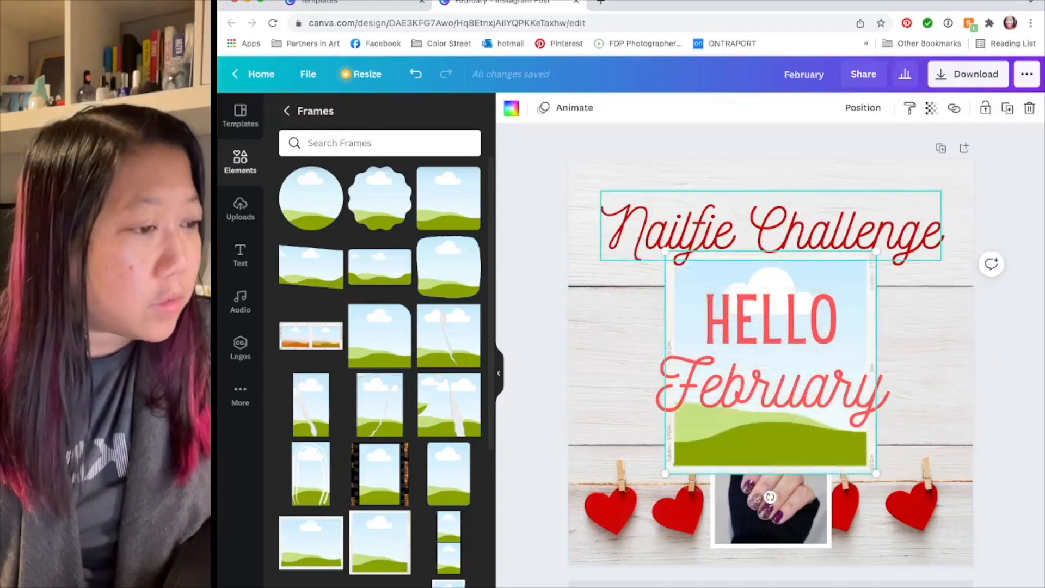
click(770, 228)
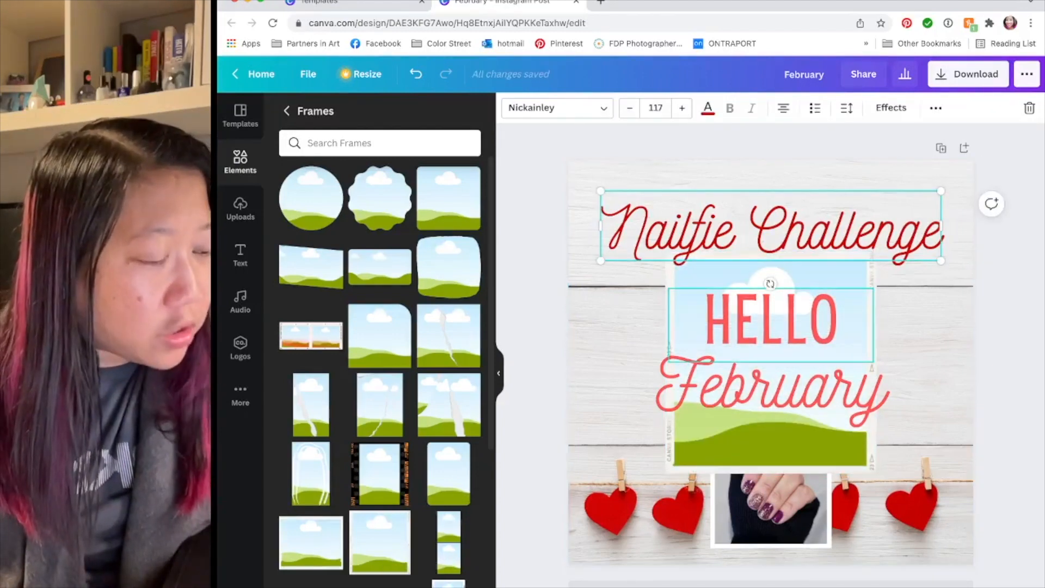
drag(770, 447, 683, 445)
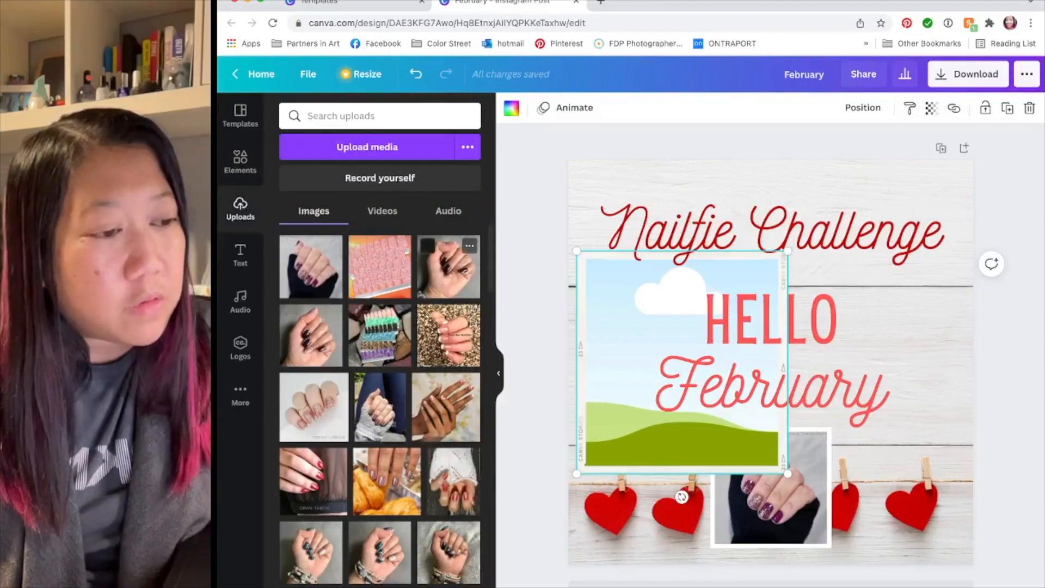
Step: Fill the frame with the uploaded dark-nail hand photo, shrink it and place it just left of the white-bordered nail photo
mouse_move(449, 267)
mouse_down()
mouse_move(790, 427)
mouse_move(357, 257)
mouse_move(446, 266)
mouse_up()
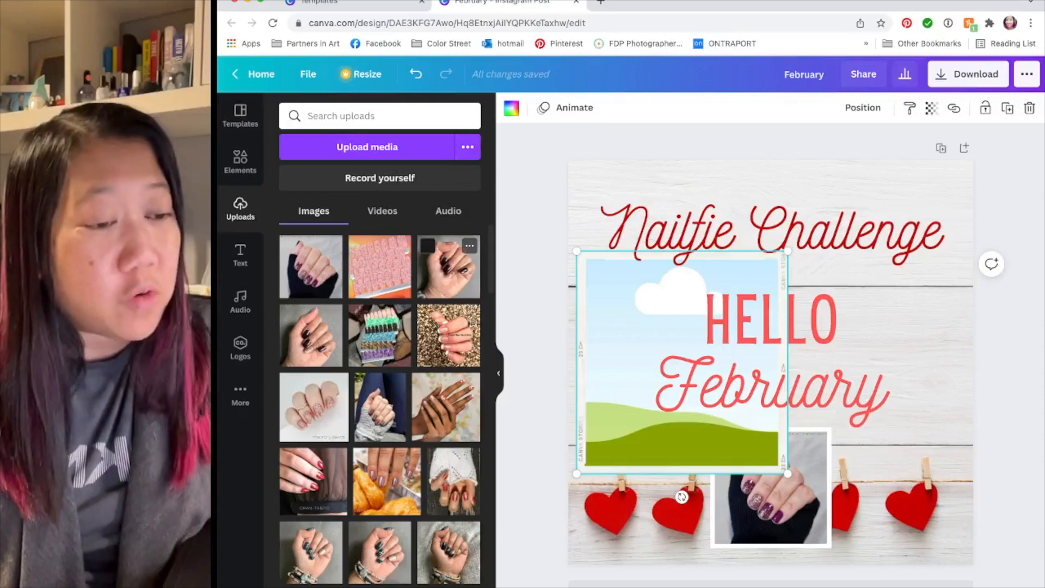
drag(449, 267, 749, 425)
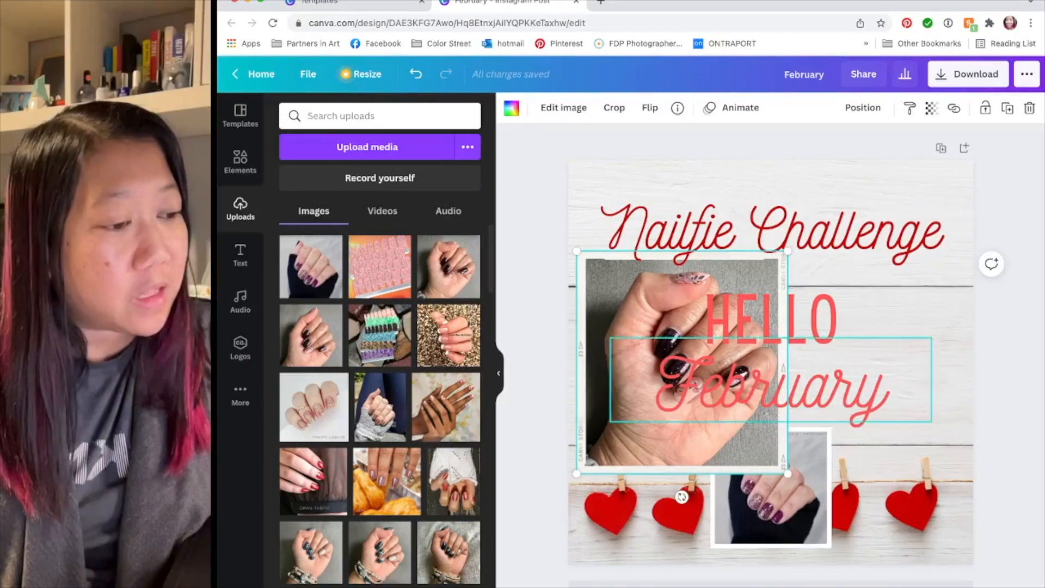
drag(788, 474, 687, 367)
drag(632, 309, 645, 491)
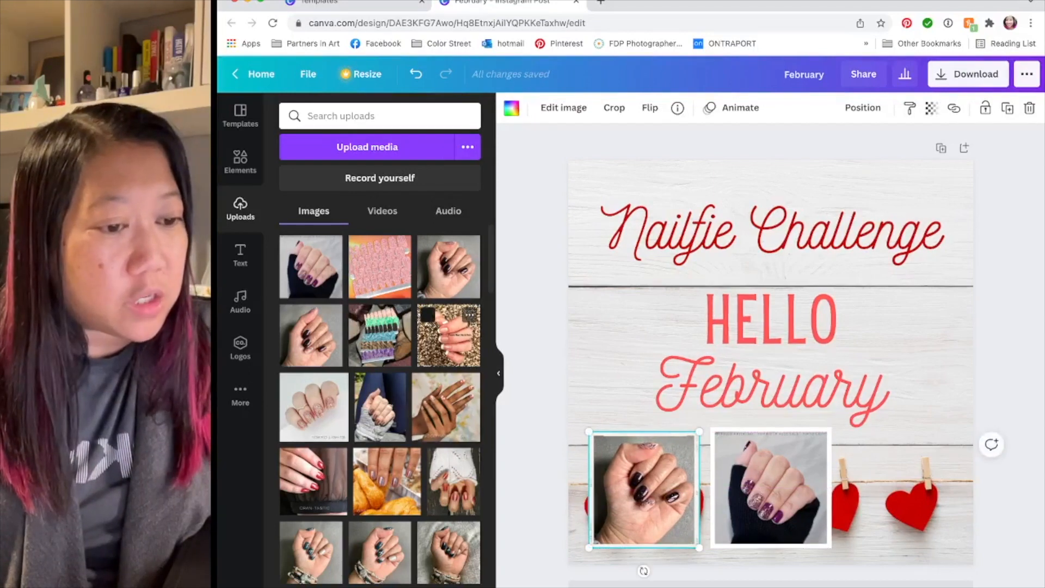
Step: Swap the frame's picture for the gray-sleeve hand photo, another dark-nail photo, and finally the teal-nail photo with bracelets
drag(381, 408, 648, 490)
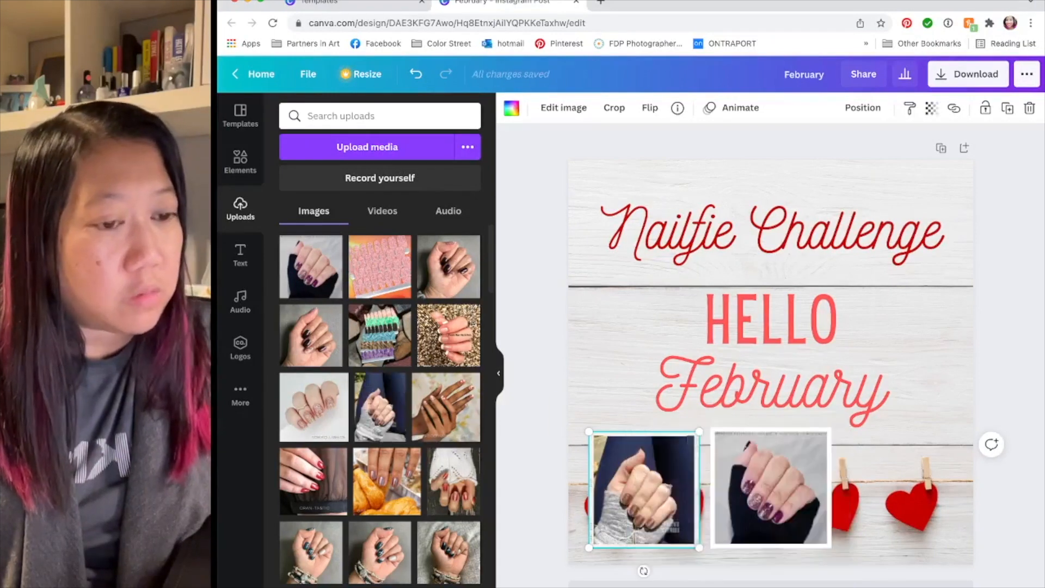
drag(311, 335, 648, 490)
drag(310, 553, 648, 490)
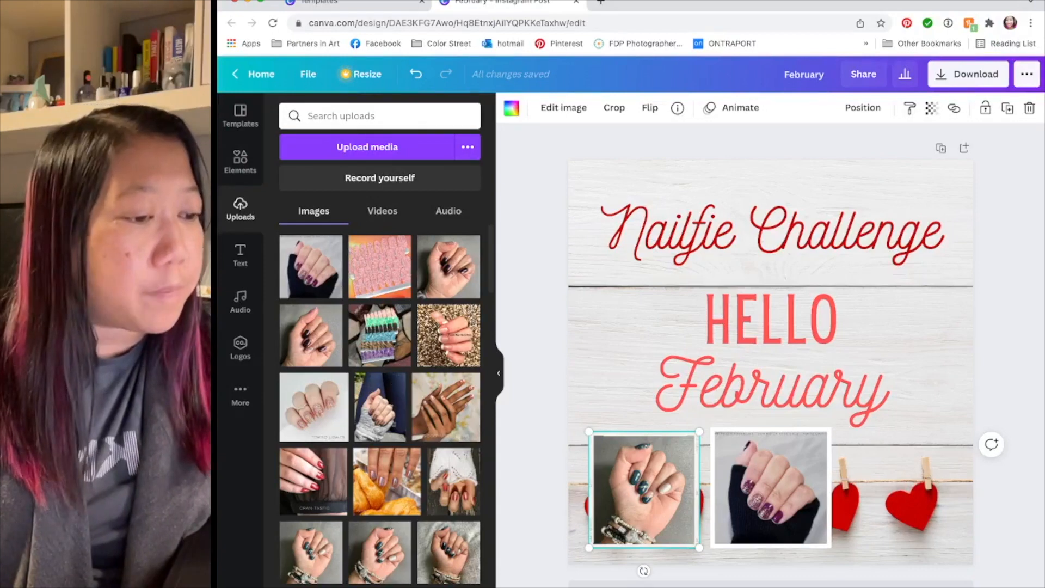
Step: Delete the teal-nail photo and its empty frame from the design
click(773, 384)
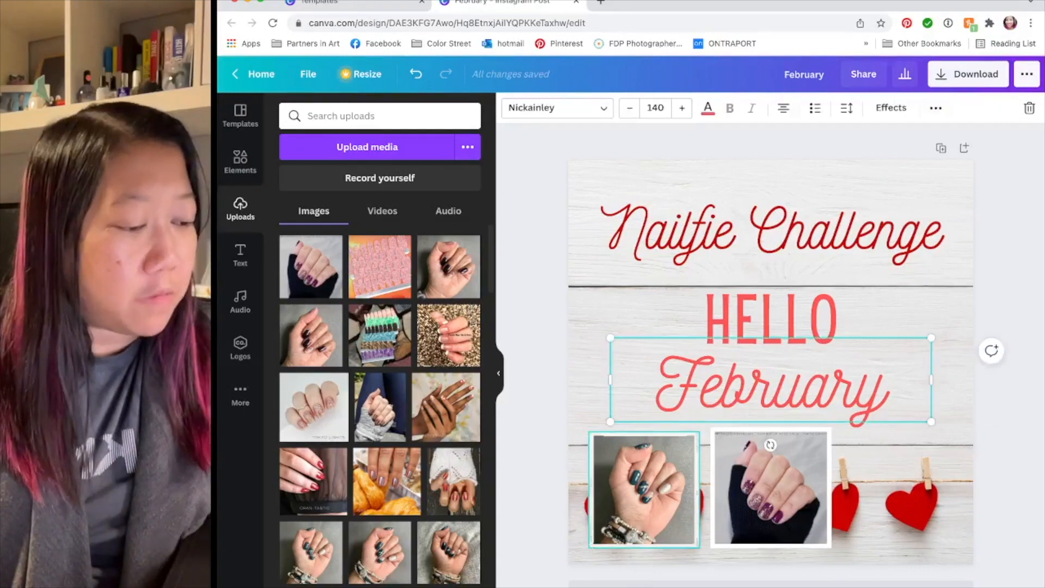
click(644, 490)
key(Delete)
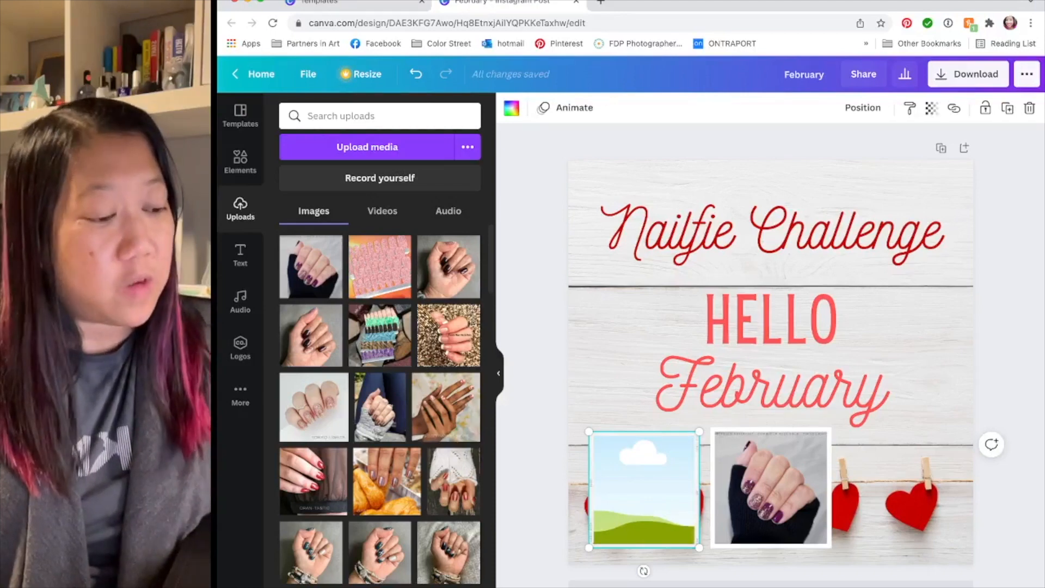
key(Delete)
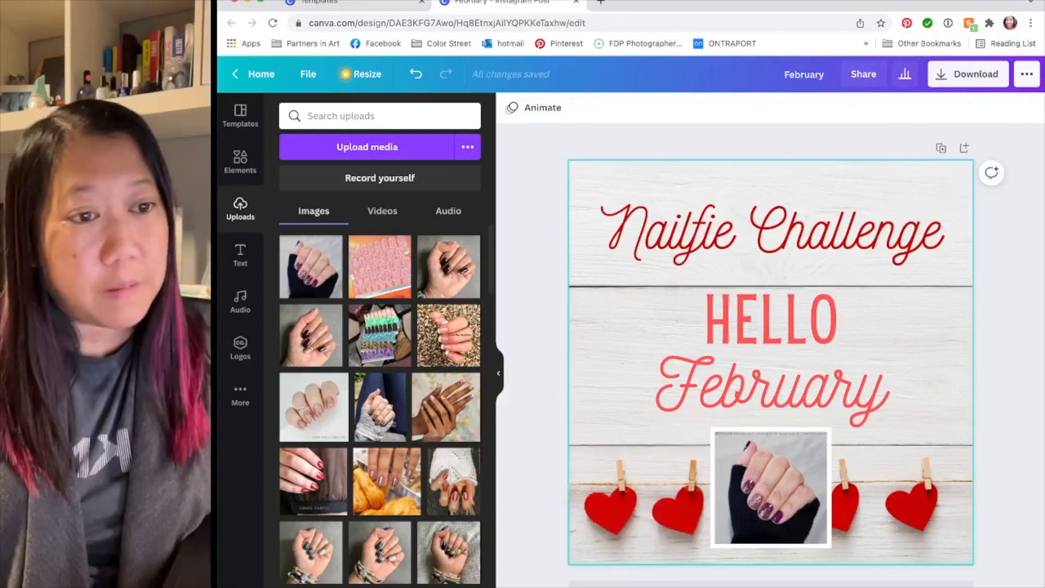
Step: Browse the full collection of grid layouts for arranging photos
click(240, 162)
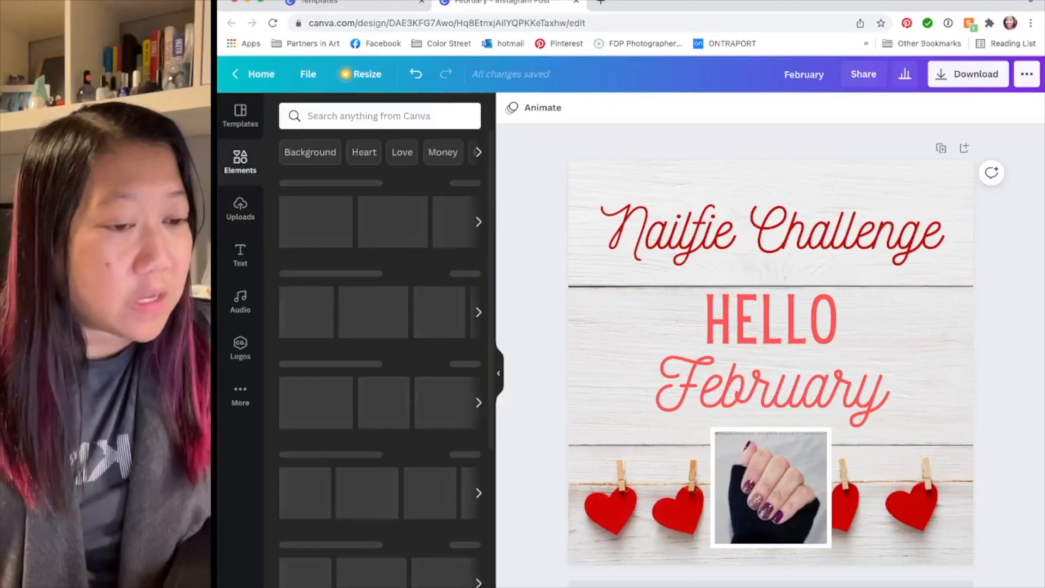
click(286, 111)
scroll(380, 338, down, 3)
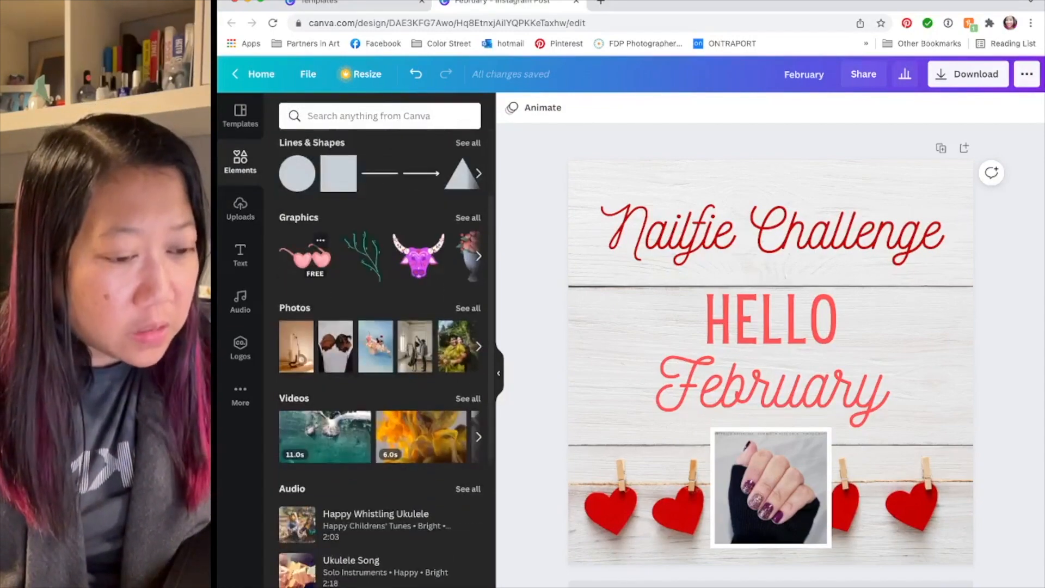
scroll(380, 337, down, 6)
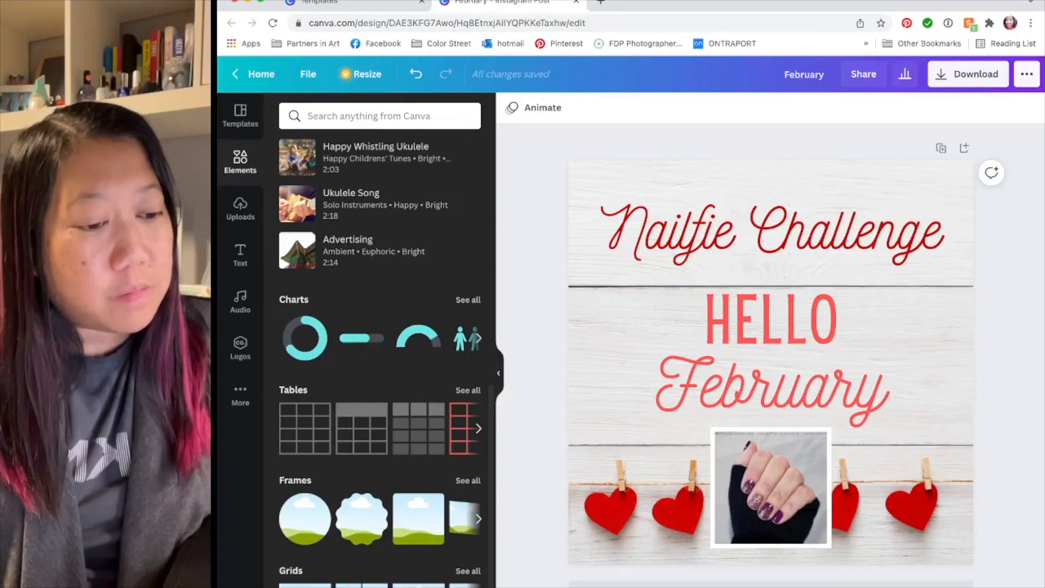
click(467, 571)
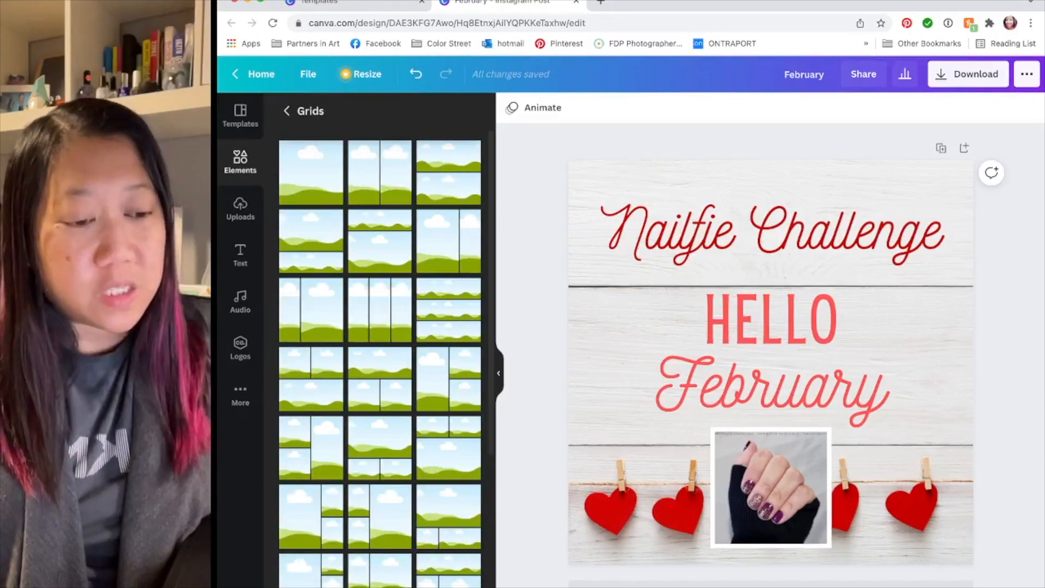
scroll(381, 359, down, 1)
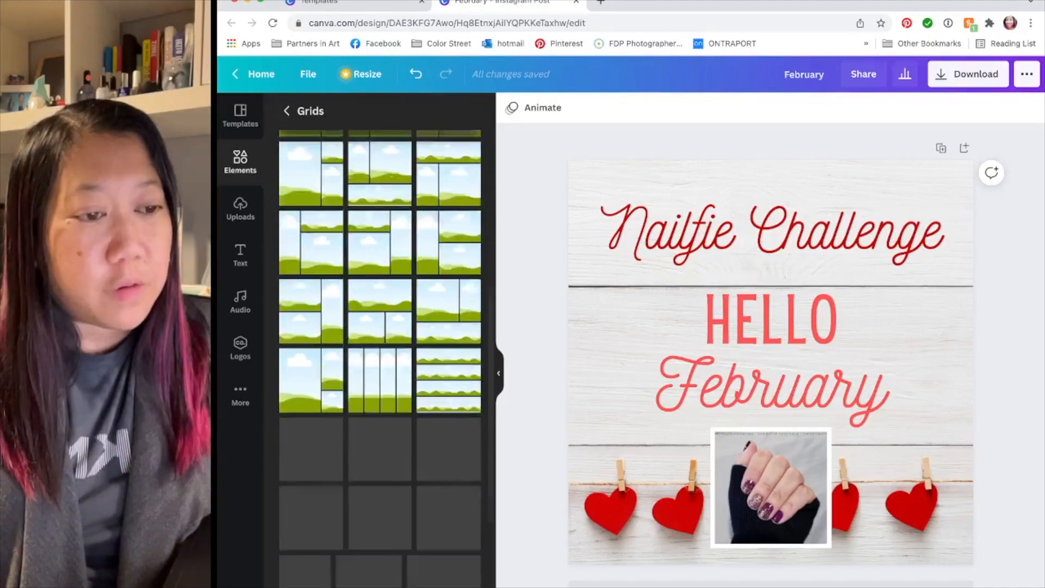
scroll(382, 359, down, 3)
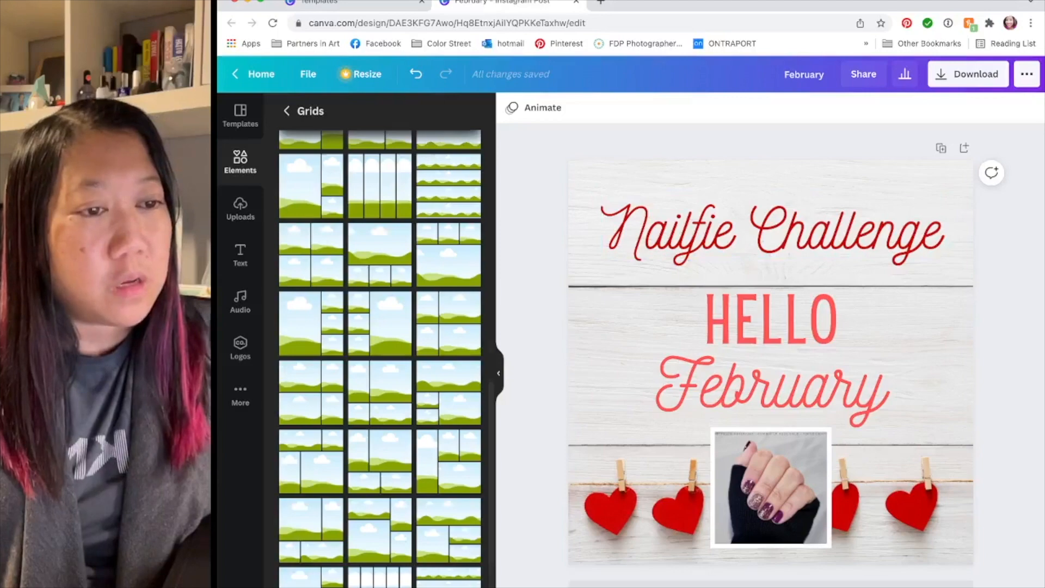
scroll(381, 360, up, 10)
click(287, 111)
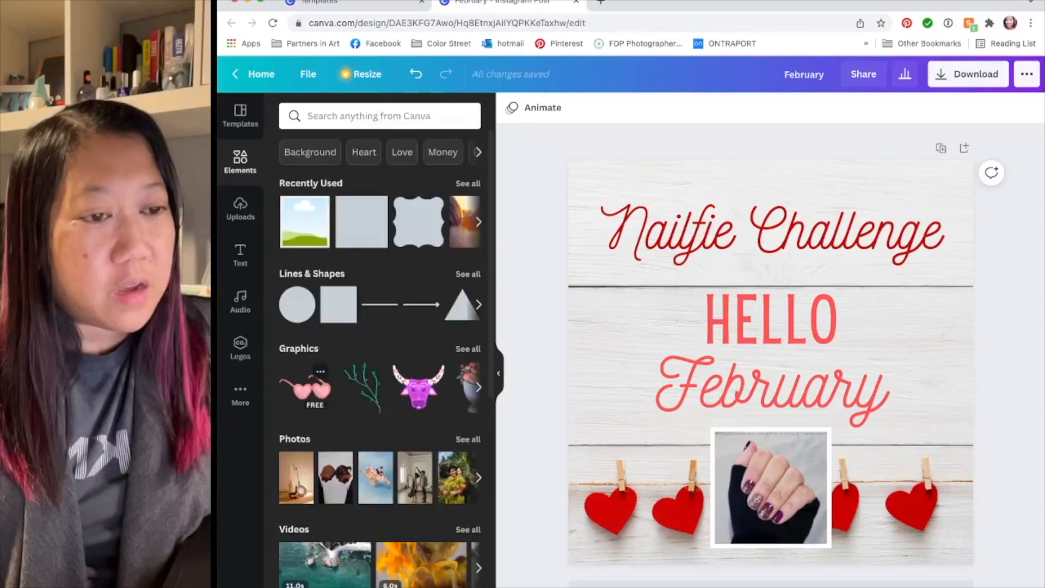
Step: Browse the full collection of photo frames, including the shape, torn-paper, filmstrip and device styles
scroll(381, 327, down, 9)
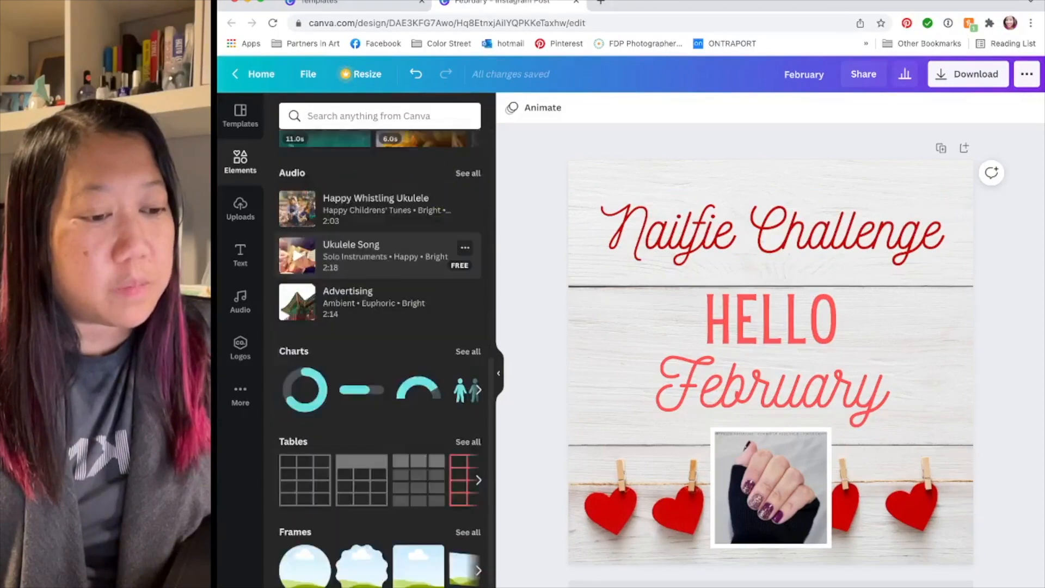
scroll(381, 256, down, 1)
click(468, 481)
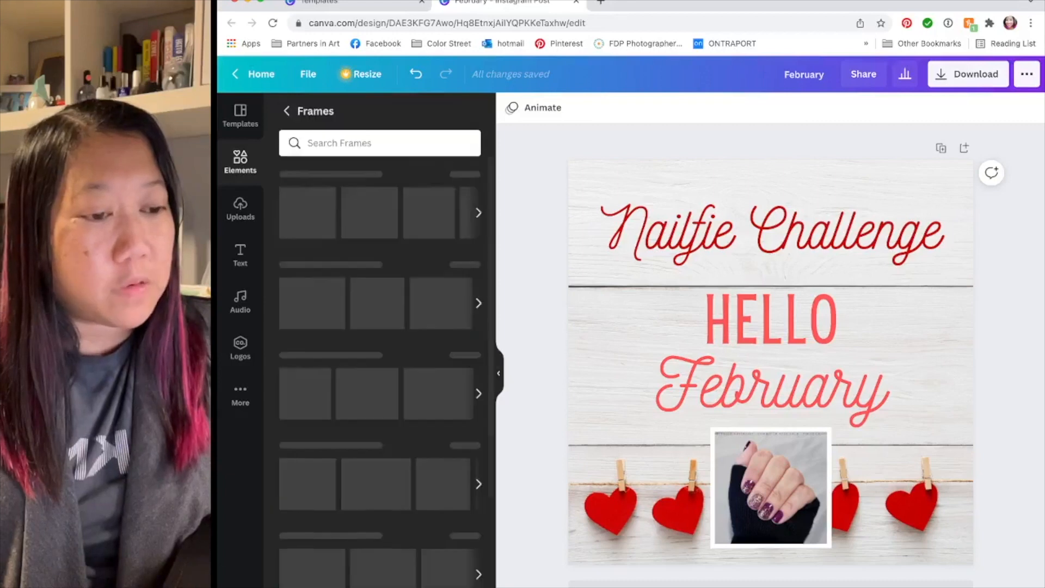
scroll(380, 360, down, 5)
scroll(380, 490, down, 3)
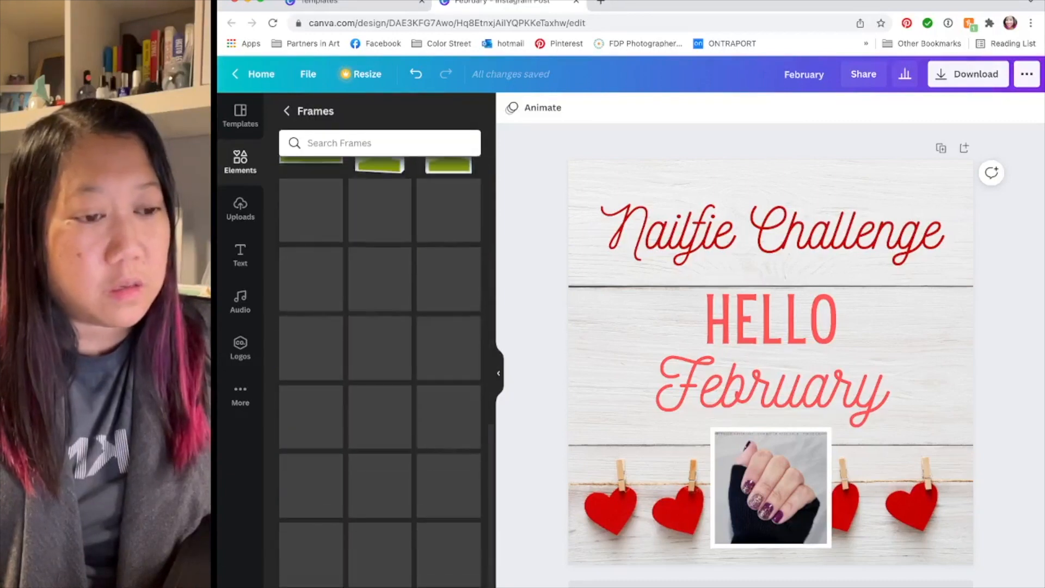
scroll(380, 381, down, 1)
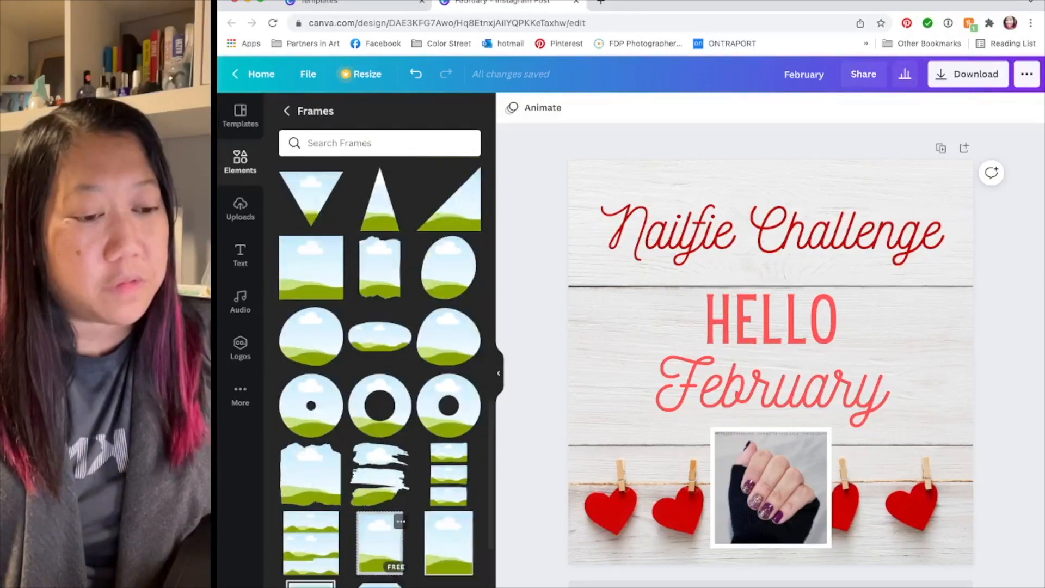
scroll(380, 381, down, 10)
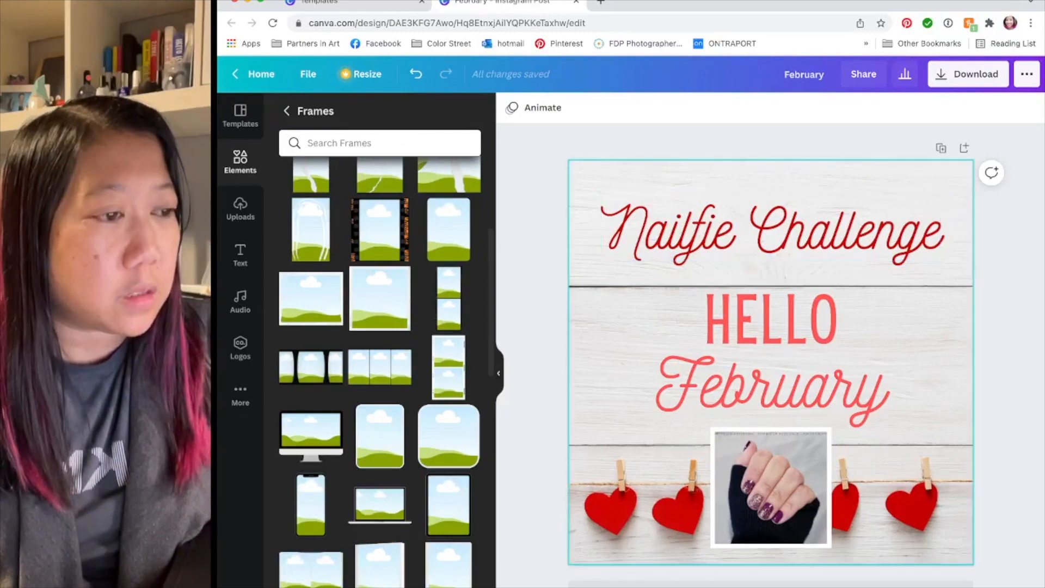
click(642, 338)
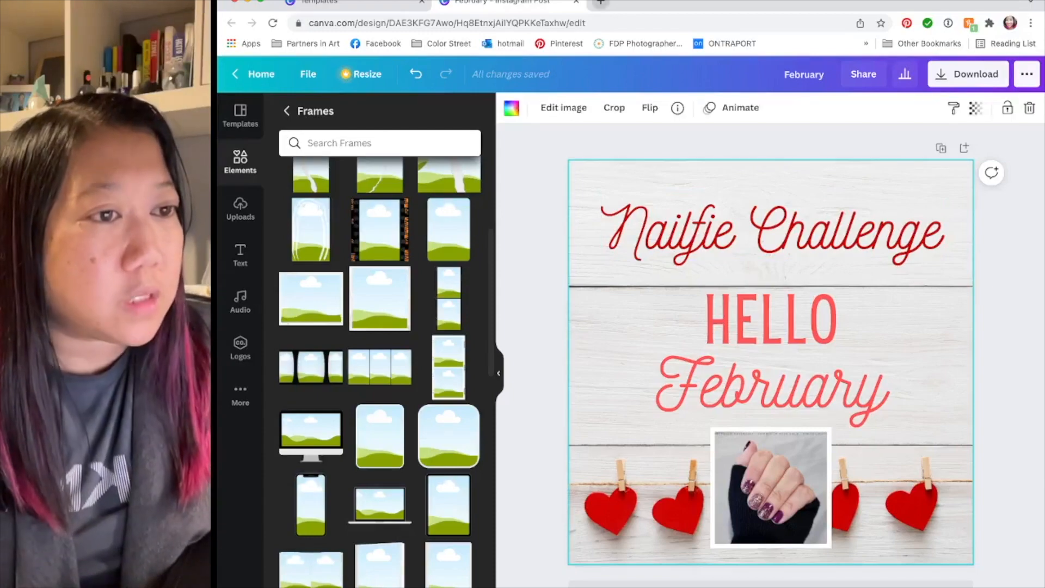
Step: Close the February design and its template preview, go to the home page and reopen the design from the recent ones
click(576, 2)
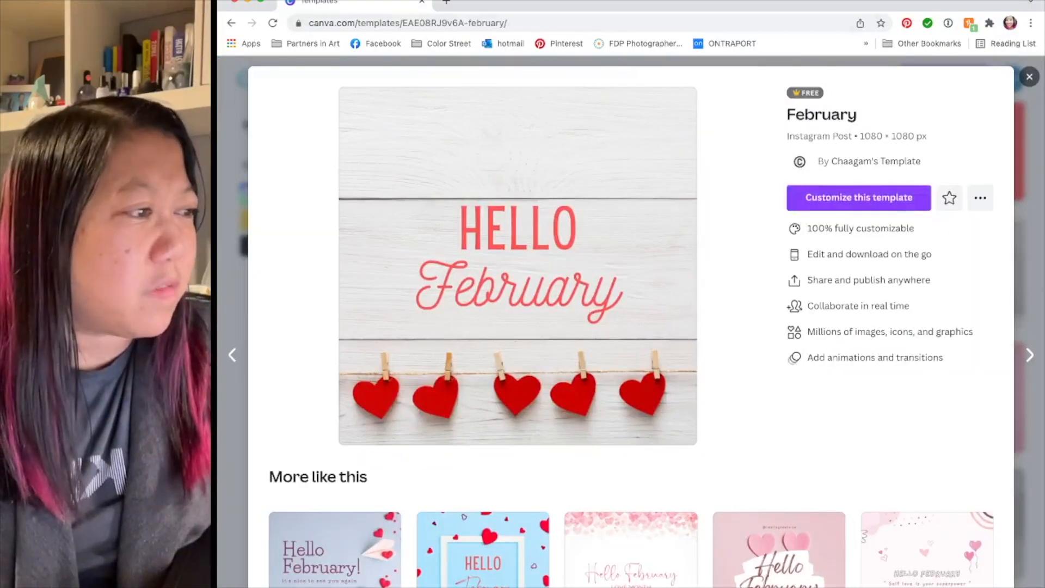
click(1029, 77)
mouse_move(452, 79)
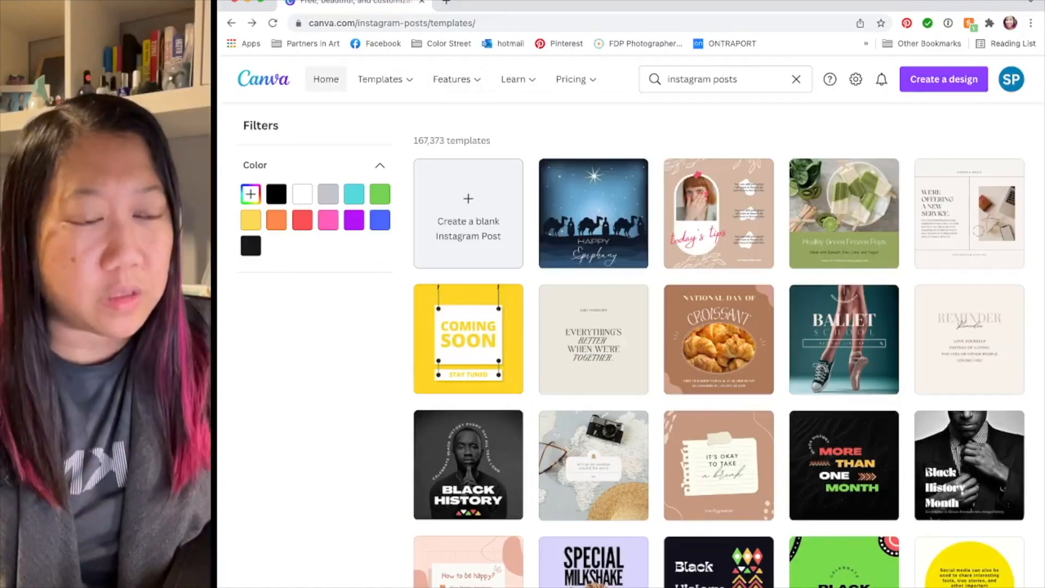
click(326, 78)
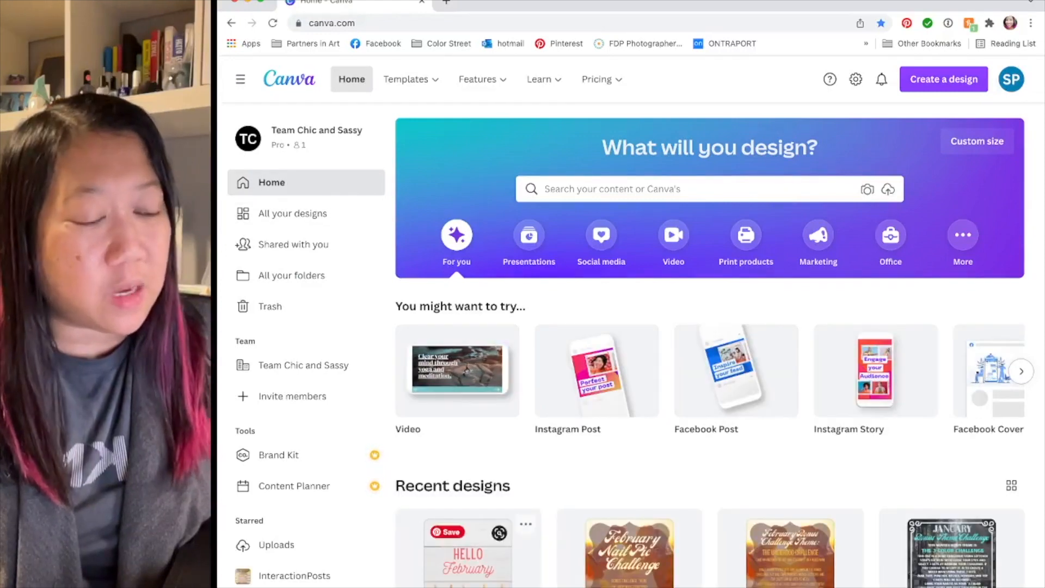
scroll(713, 343, down, 2)
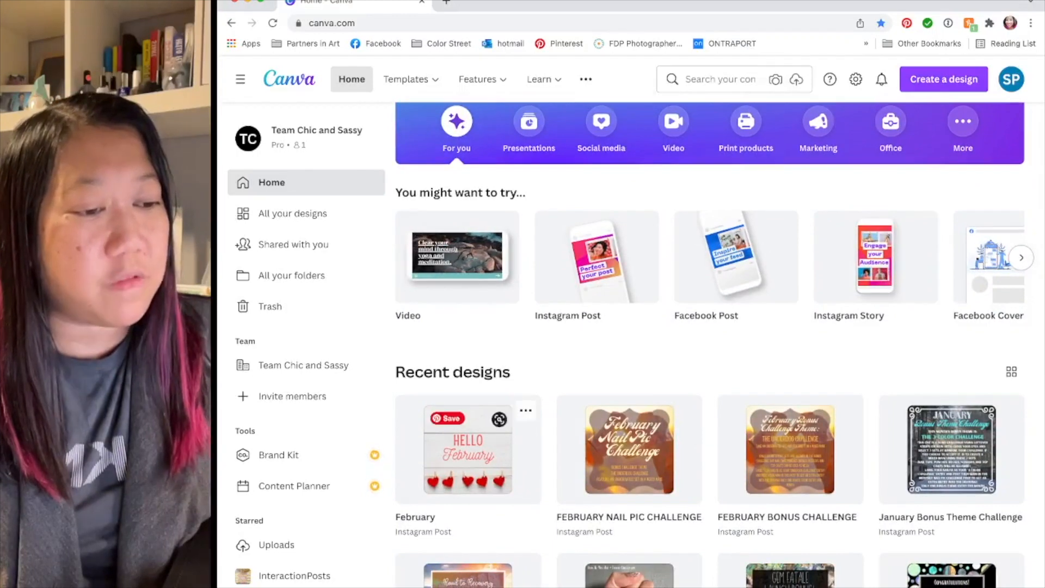
click(468, 452)
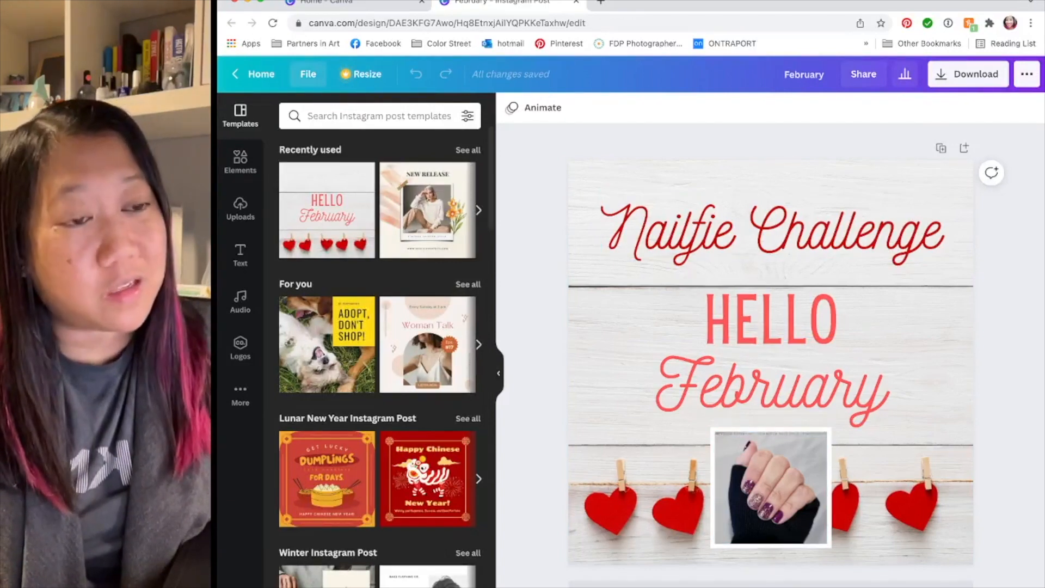
Step: Check the February design's version history and return to the editor
click(309, 74)
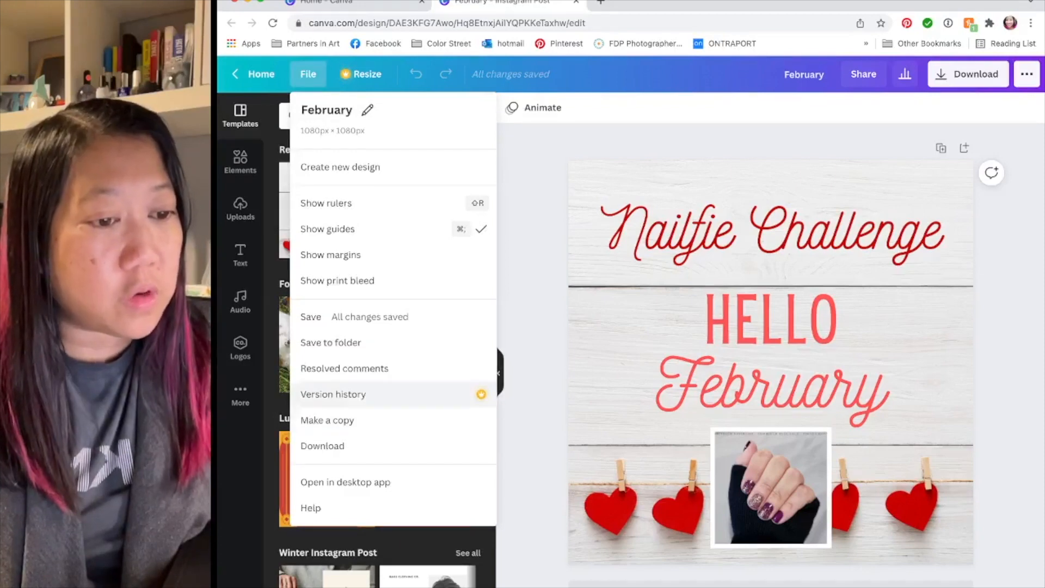
click(334, 395)
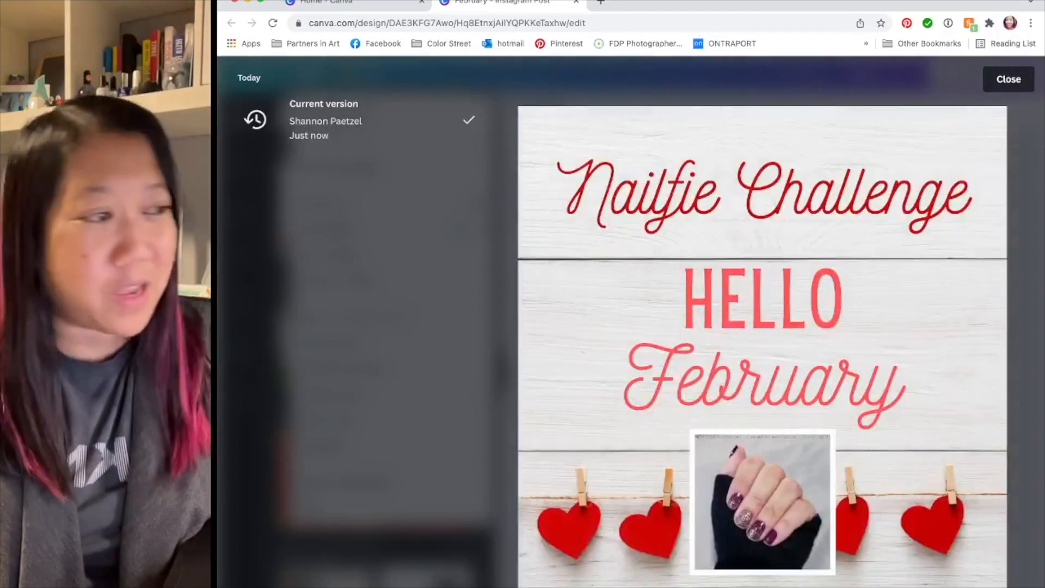
key(Escape)
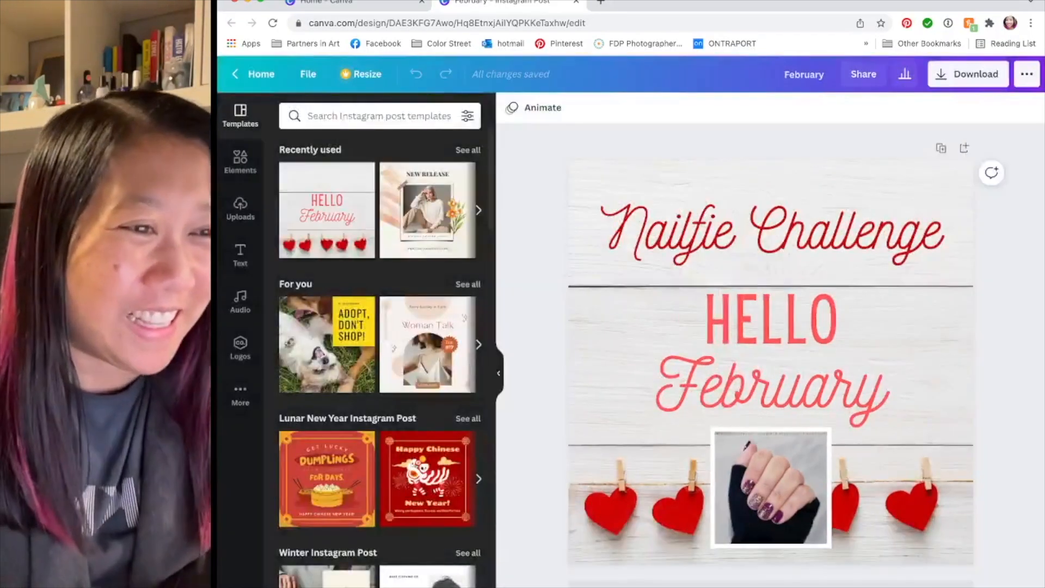
click(309, 74)
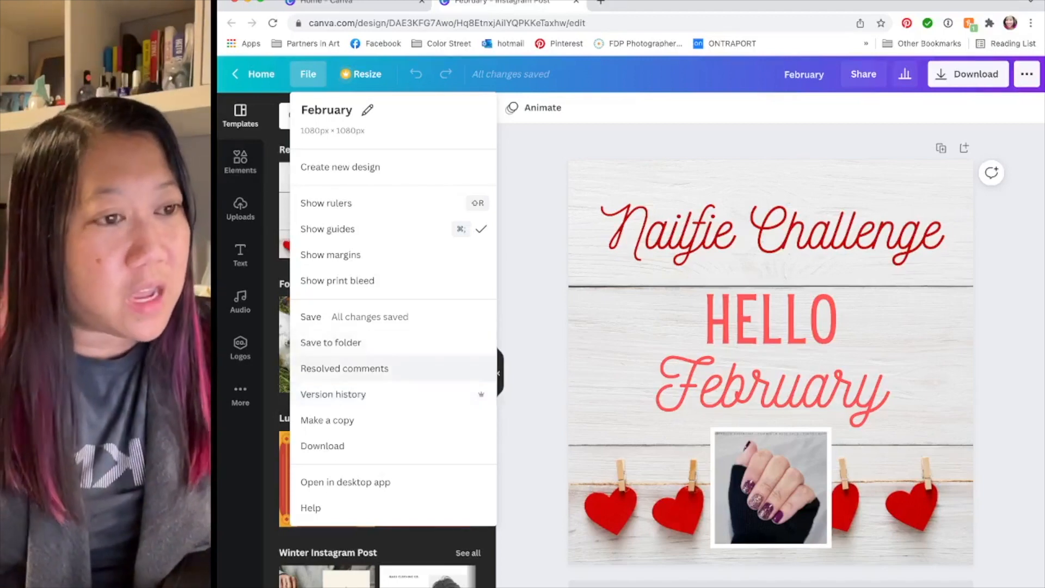
key(Escape)
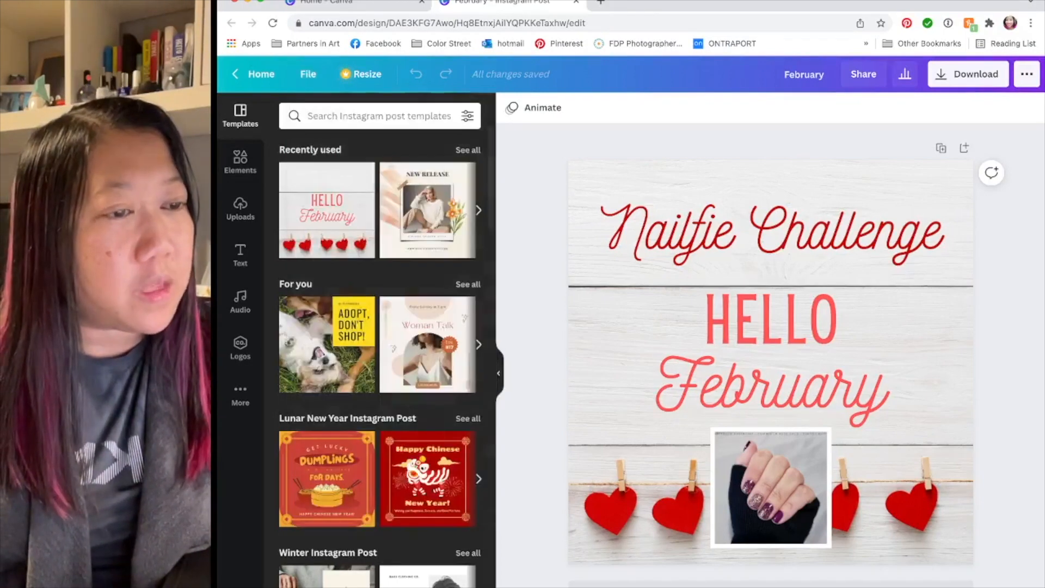
Step: Add the uploaded black-sleeve nail photo to the design and check the HELLO and February text boxes that overlap it
mouse_move(327, 210)
click(240, 208)
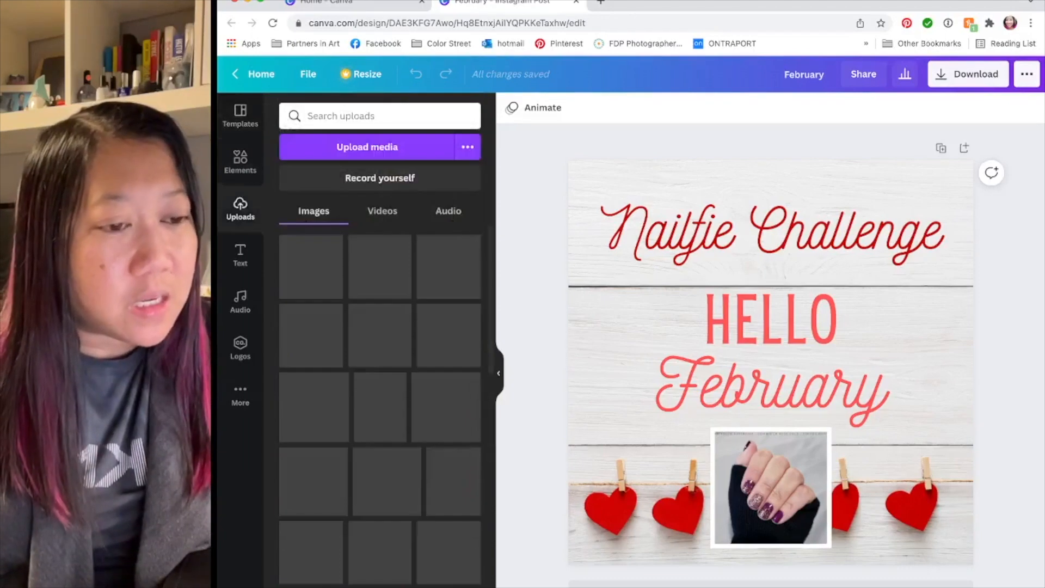
mouse_move(313, 266)
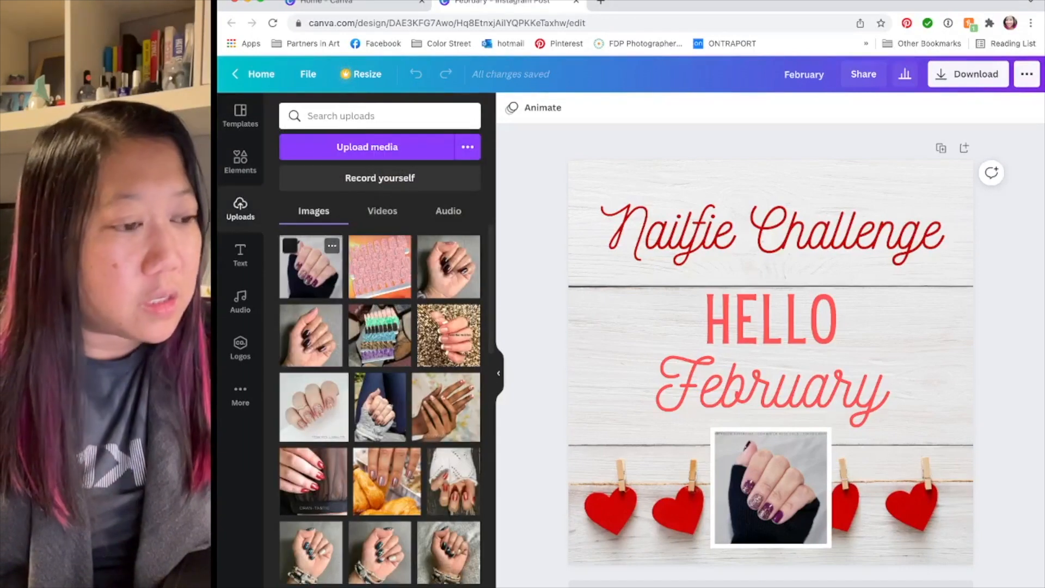
click(311, 267)
click(771, 332)
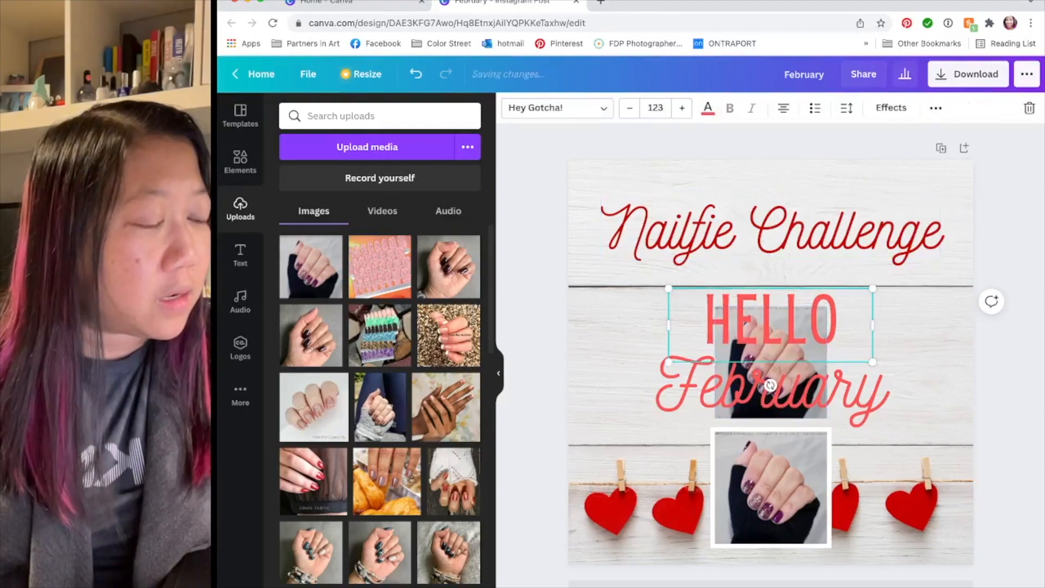
click(770, 381)
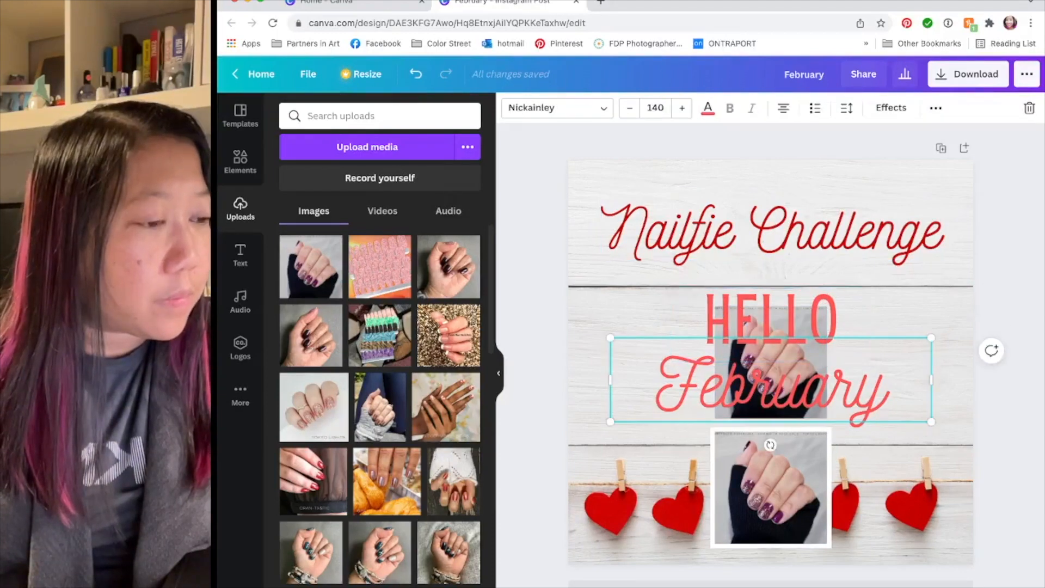
click(631, 318)
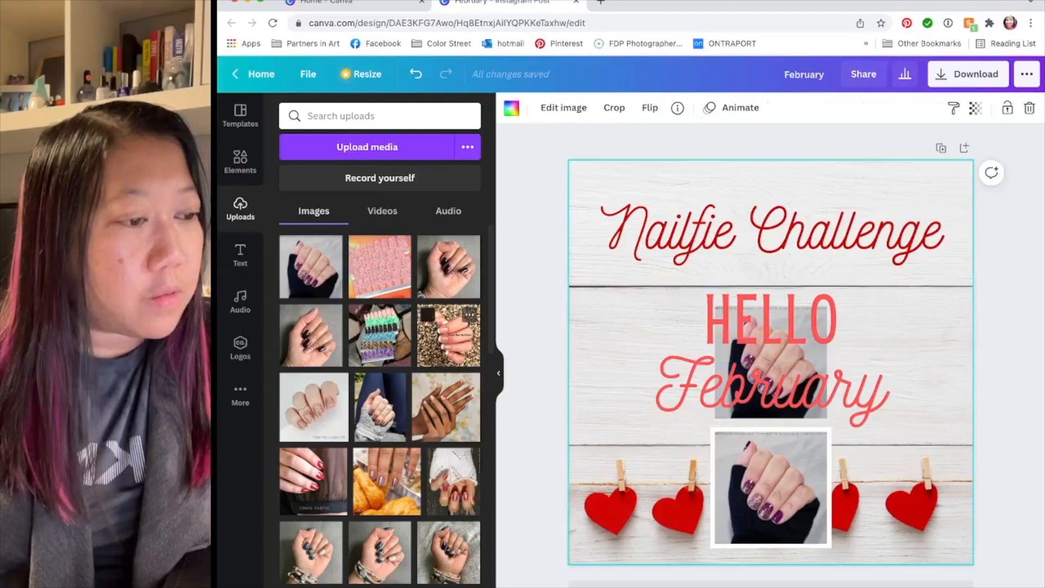
Step: Add the uploaded dark-nail photo with the gray background and shrink it over the design's lower-left area
click(449, 267)
drag(771, 362, 734, 380)
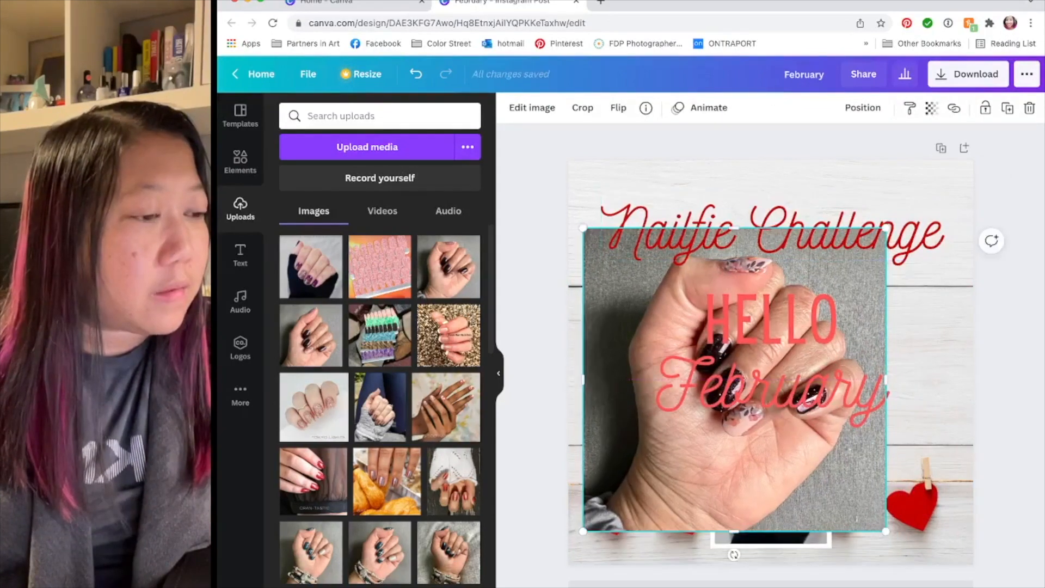
drag(886, 229, 763, 353)
click(773, 283)
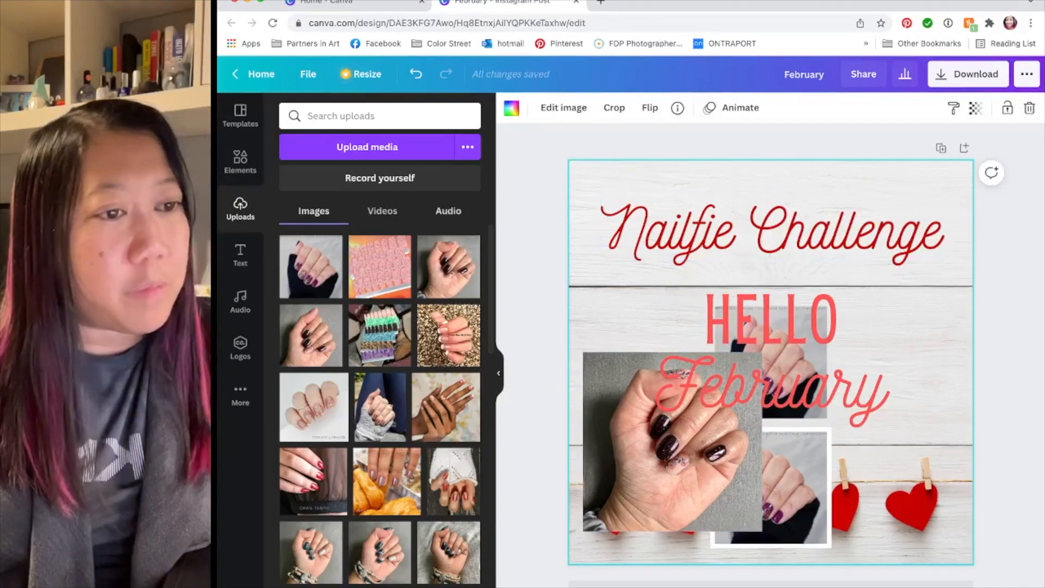
Step: Undo the resizing, moving and adding of the two extra nail photos
click(416, 75)
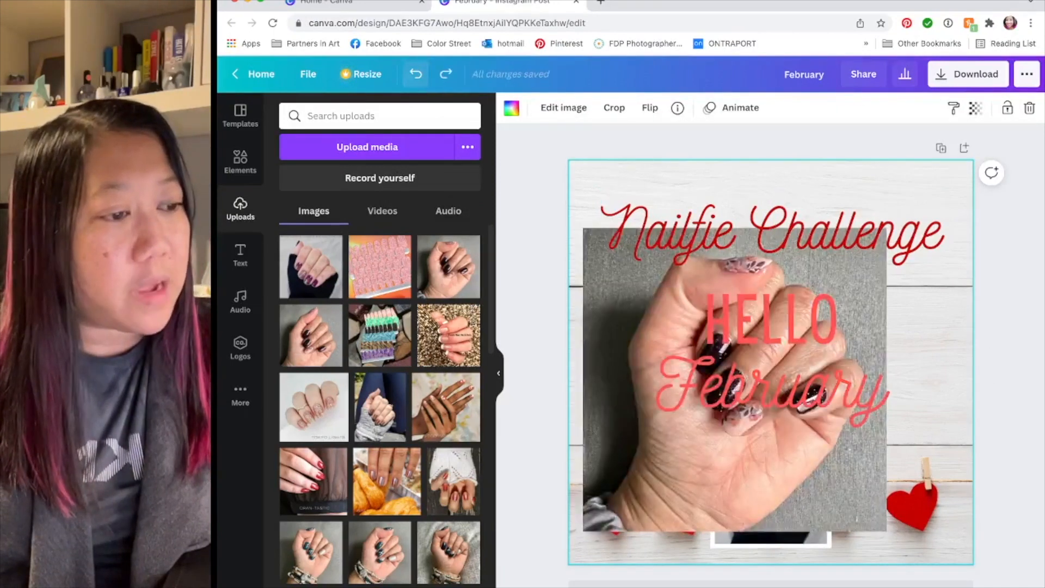
click(416, 74)
click(416, 74)
click(416, 74)
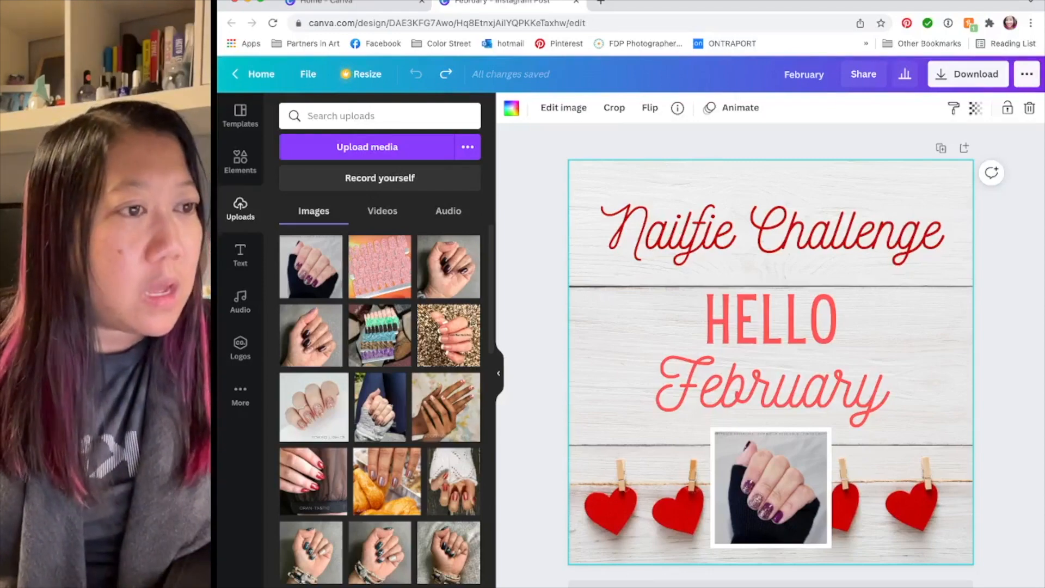
Step: Close the February design and create a blank Instagram post from the Instagram post templates page
key(super+w)
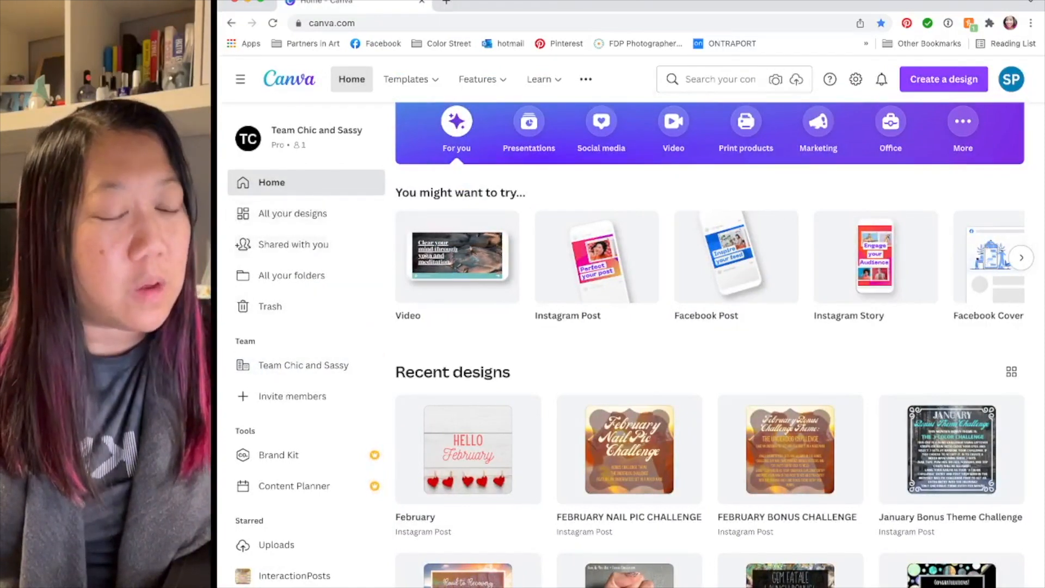
mouse_move(411, 79)
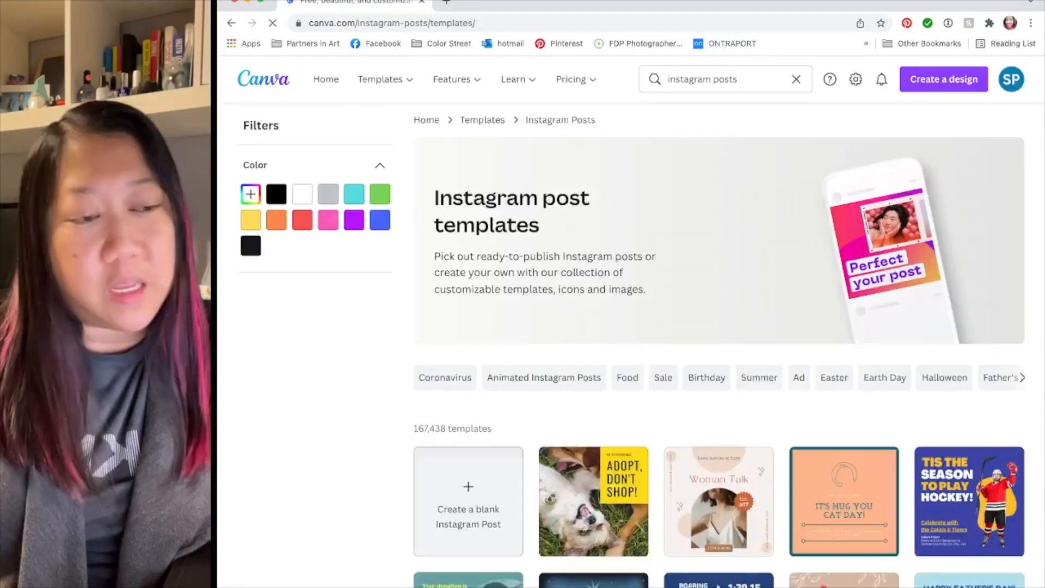
click(469, 501)
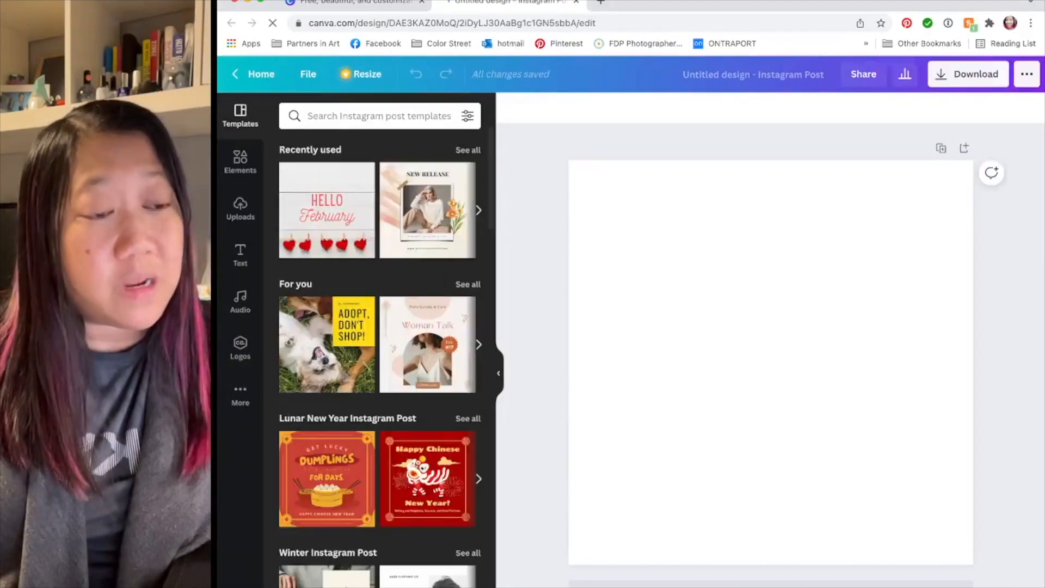
Step: Browse the suggested Instagram post templates, previewing the two animated Valentine's Day ones
scroll(327, 228, down, 10)
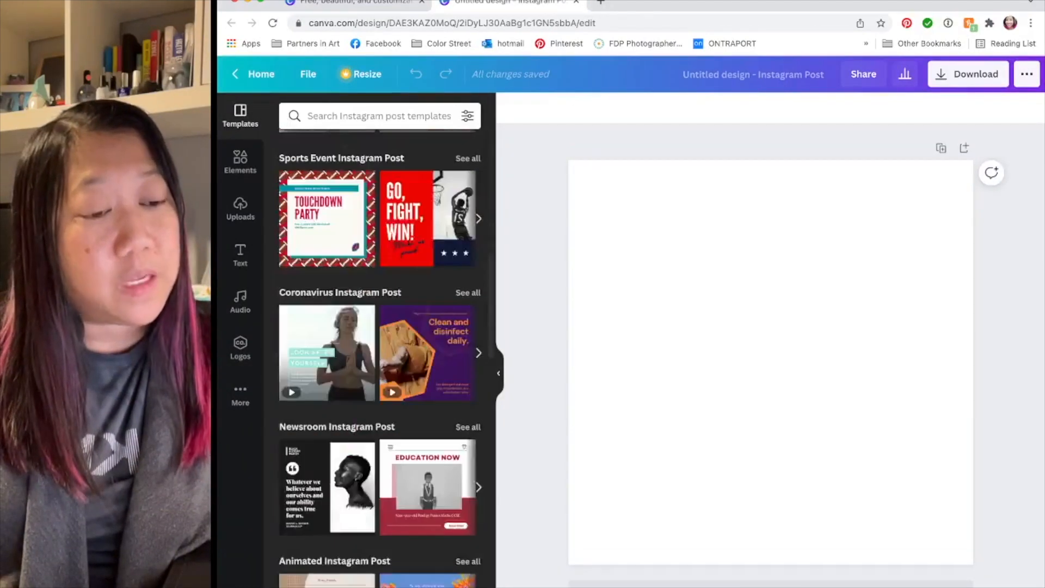
scroll(380, 354, down, 5)
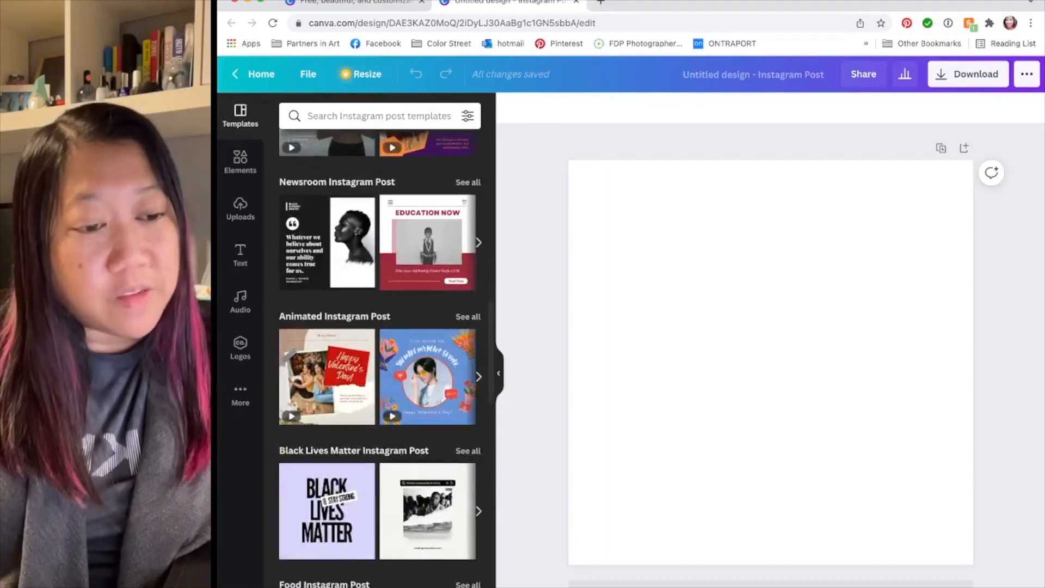
mouse_move(327, 375)
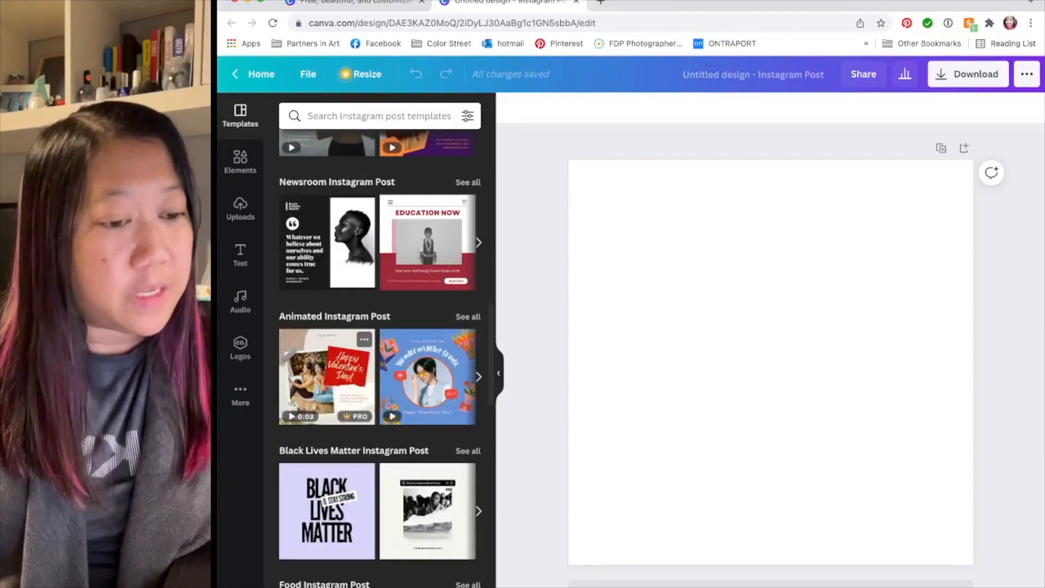
mouse_move(428, 376)
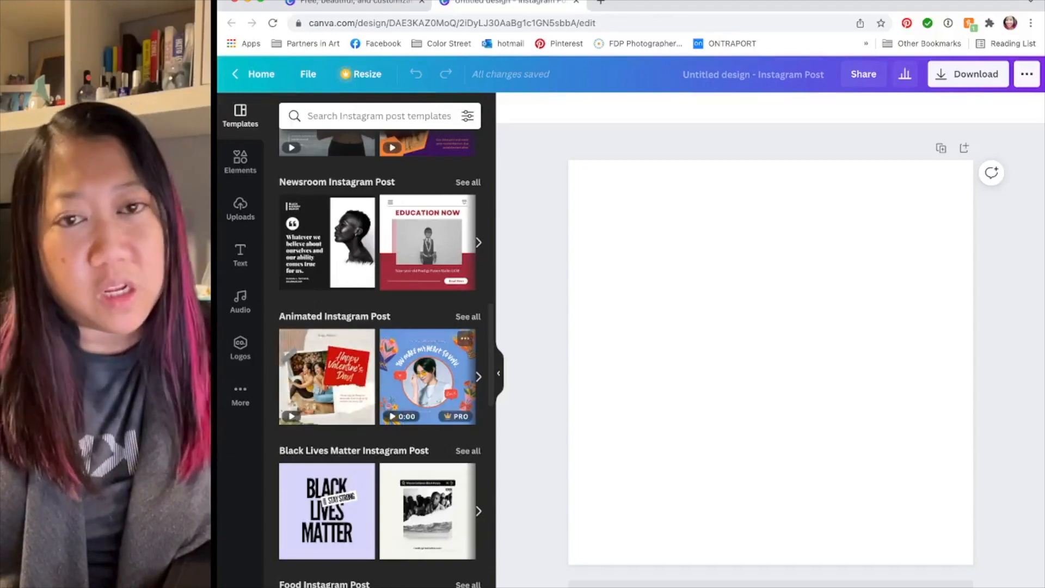
scroll(381, 354, up, 12)
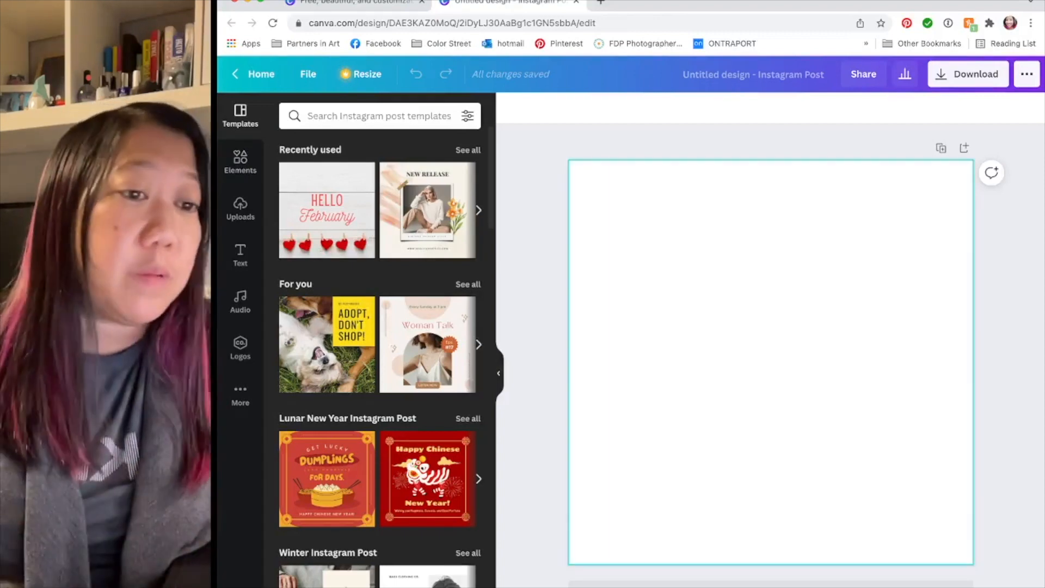
Step: Search the elements for "february", narrow the results to photos, and check the available search filters
click(240, 162)
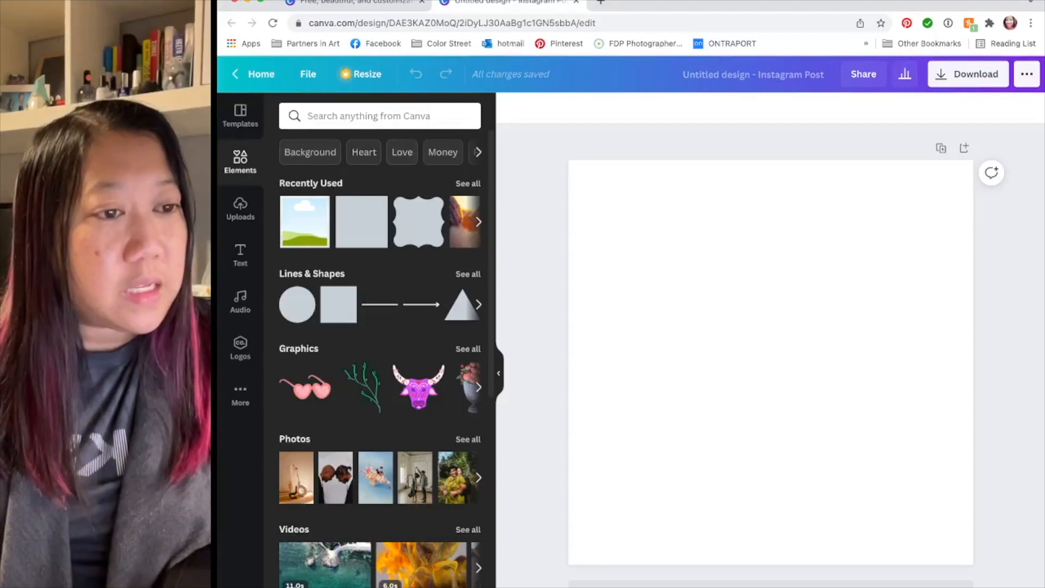
click(359, 116)
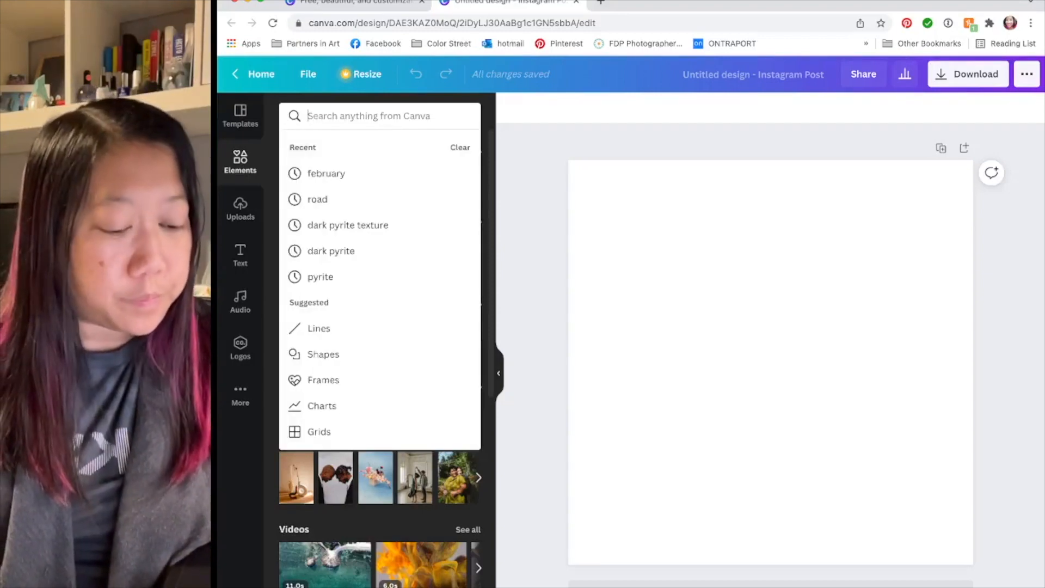
text(fe)
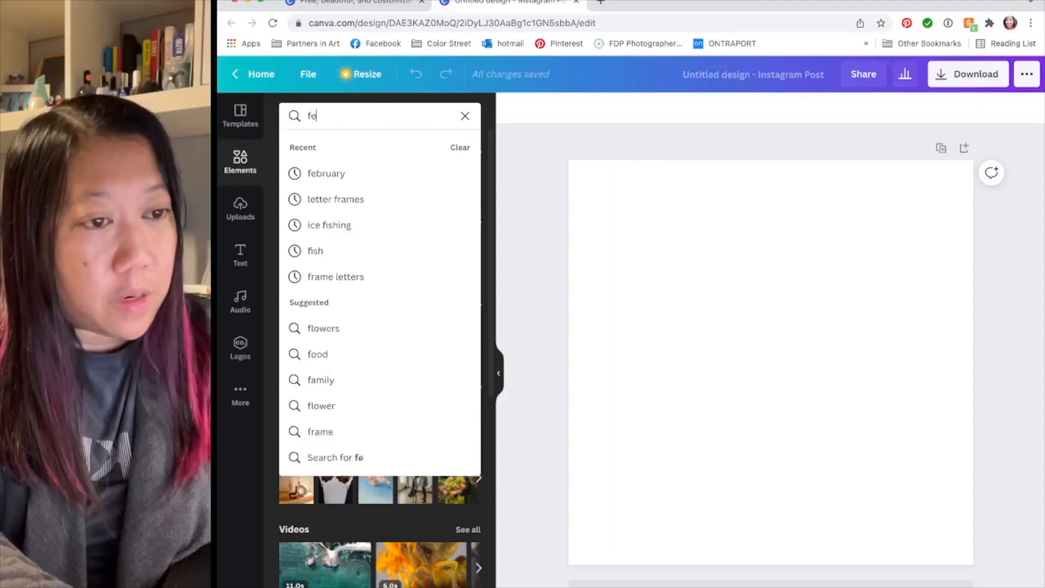
text(bruary)
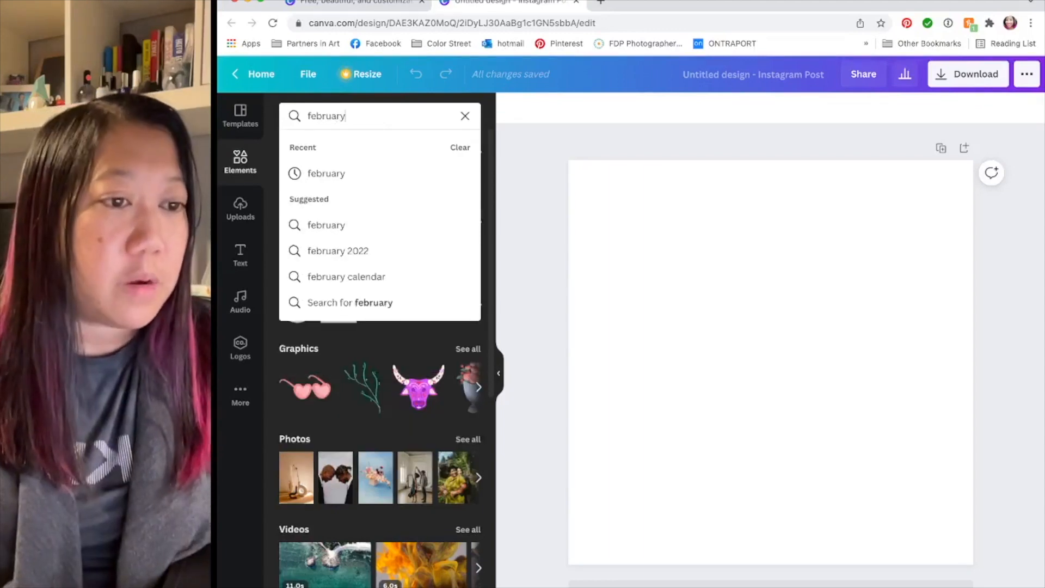
key(Return)
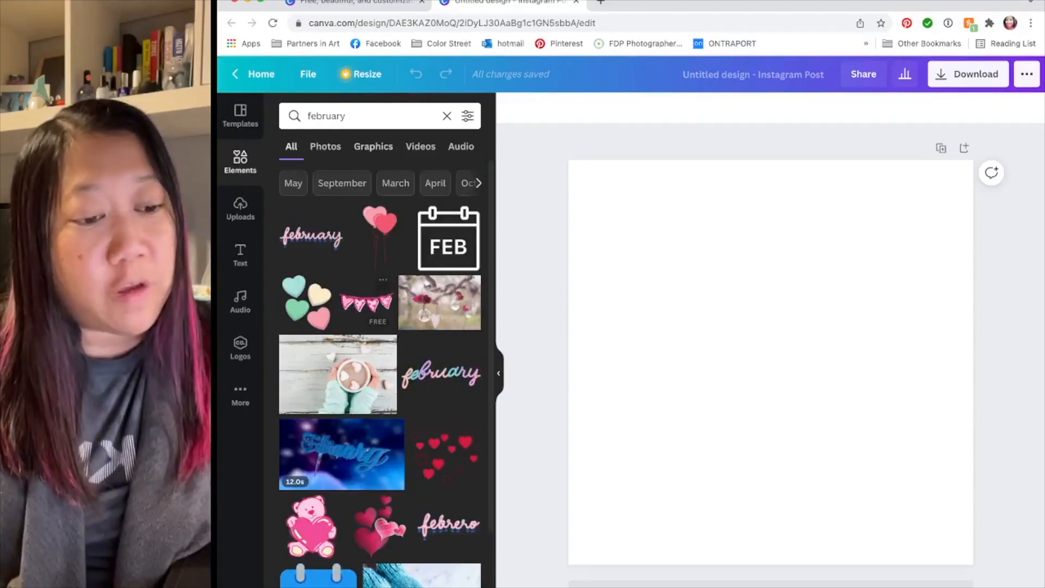
click(325, 146)
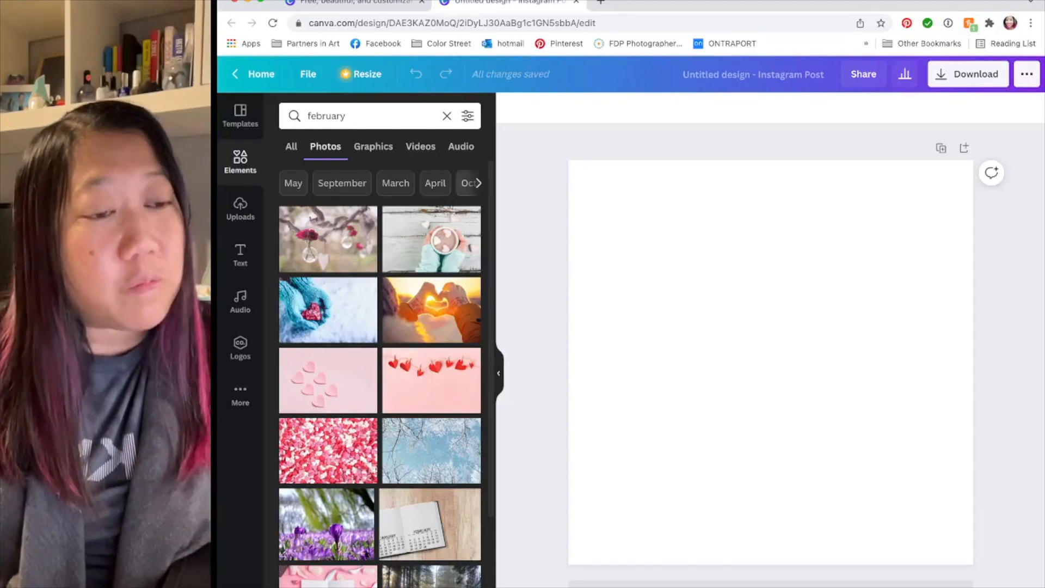
click(468, 116)
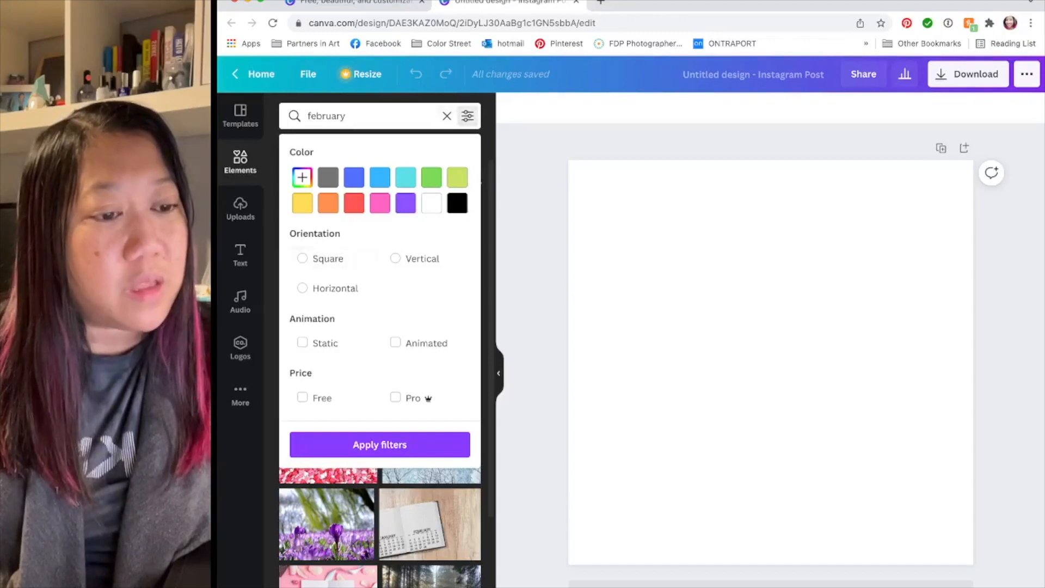
click(467, 116)
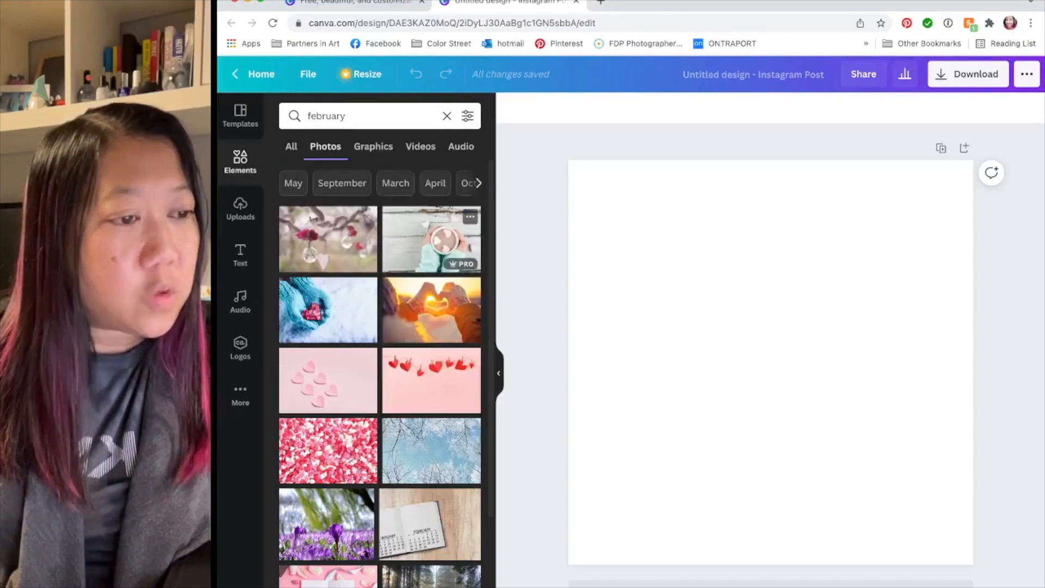
Step: Use the photo of hands holding hot chocolate as the background and reposition its crop so the mug sits centered
click(432, 240)
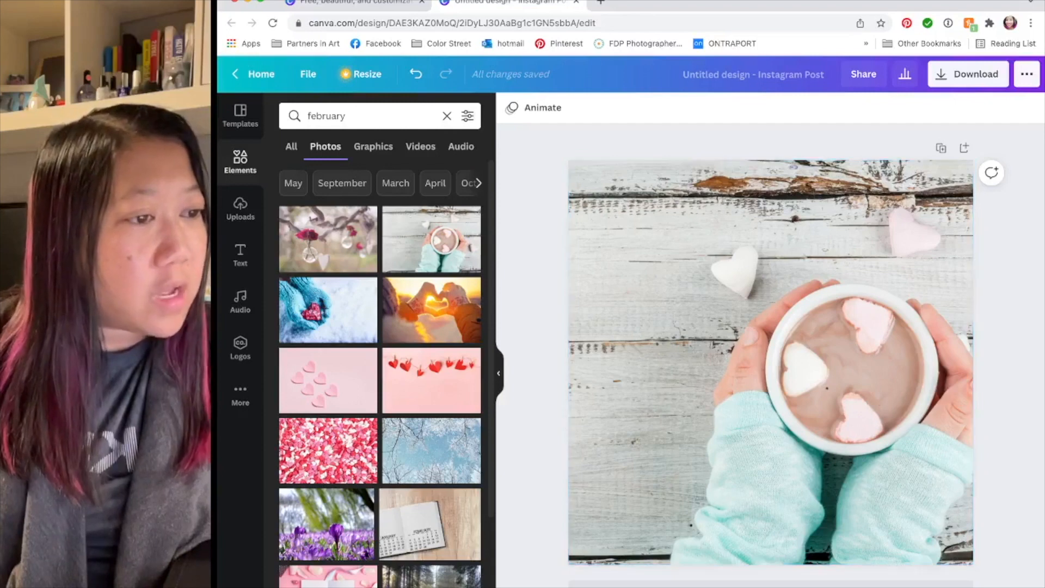
click(771, 362)
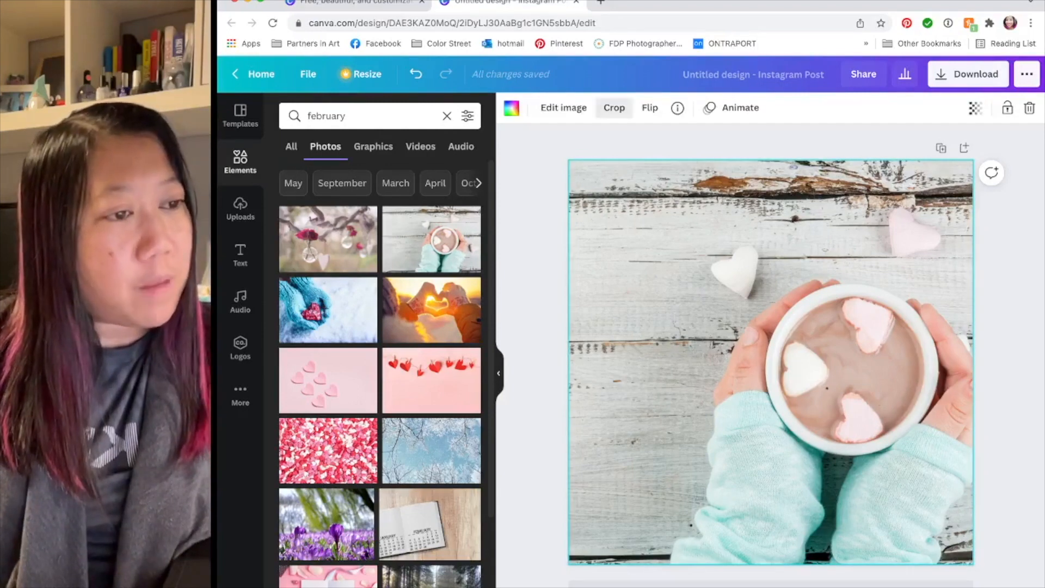
click(614, 107)
drag(850, 360, 749, 360)
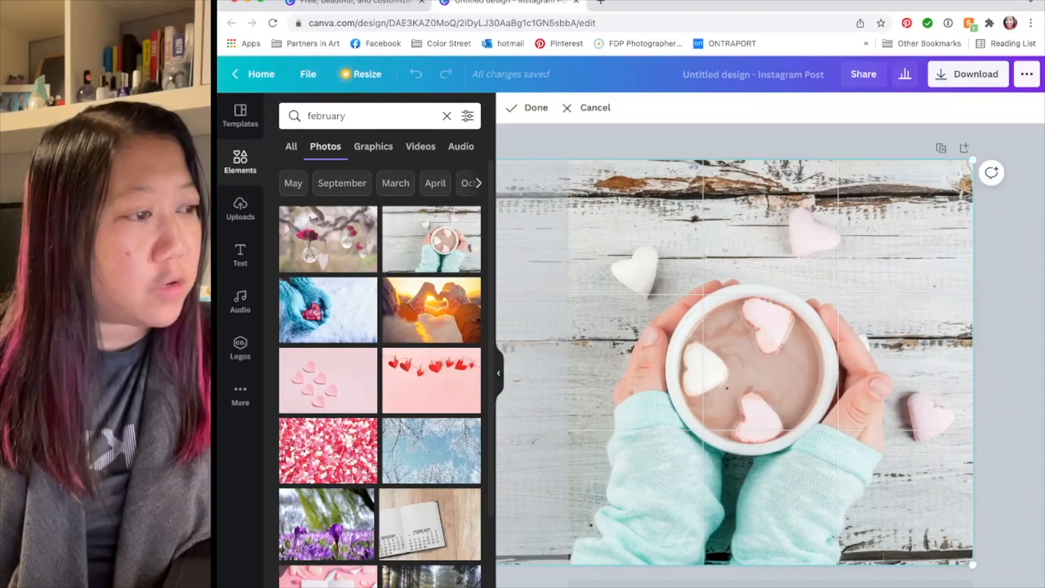
mouse_move(973, 564)
mouse_down()
mouse_move(1029, 587)
mouse_move(973, 565)
mouse_up()
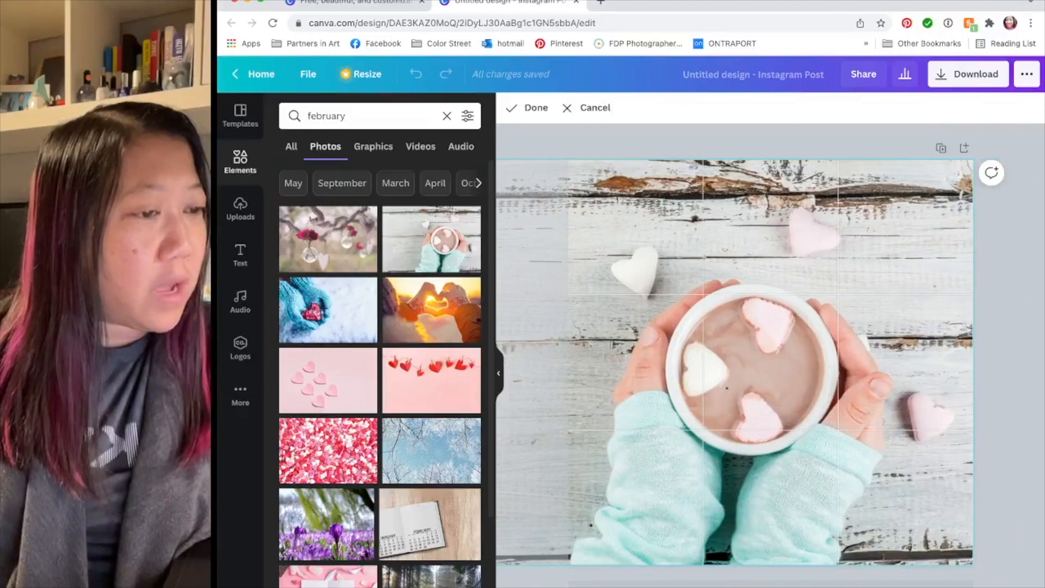
drag(769, 370, 749, 389)
key(Return)
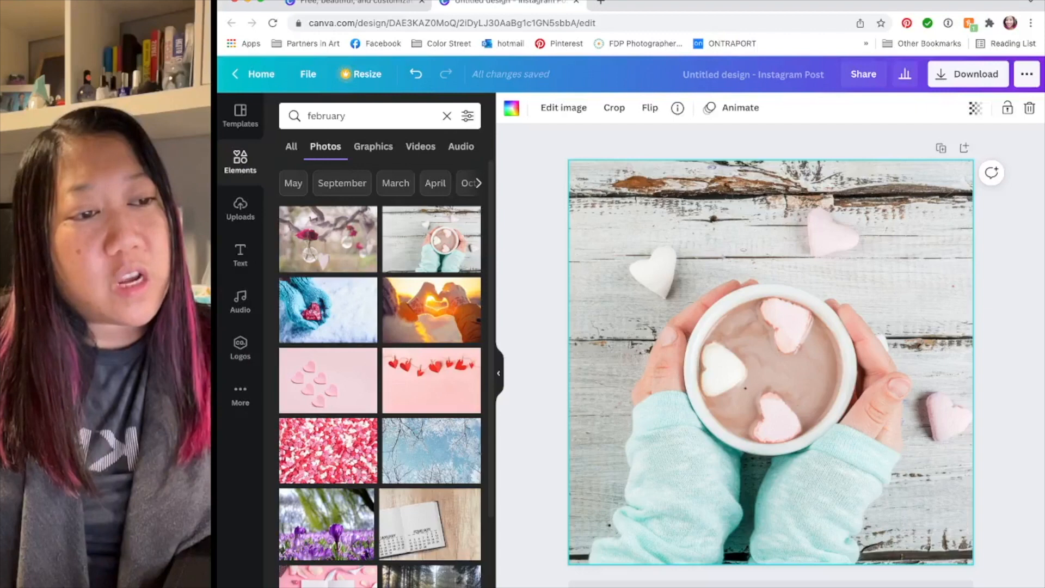
Step: Add the ornate bracket-edged shape from Lines & Shapes and enlarge it to nearly fill the page with an even margin
click(446, 116)
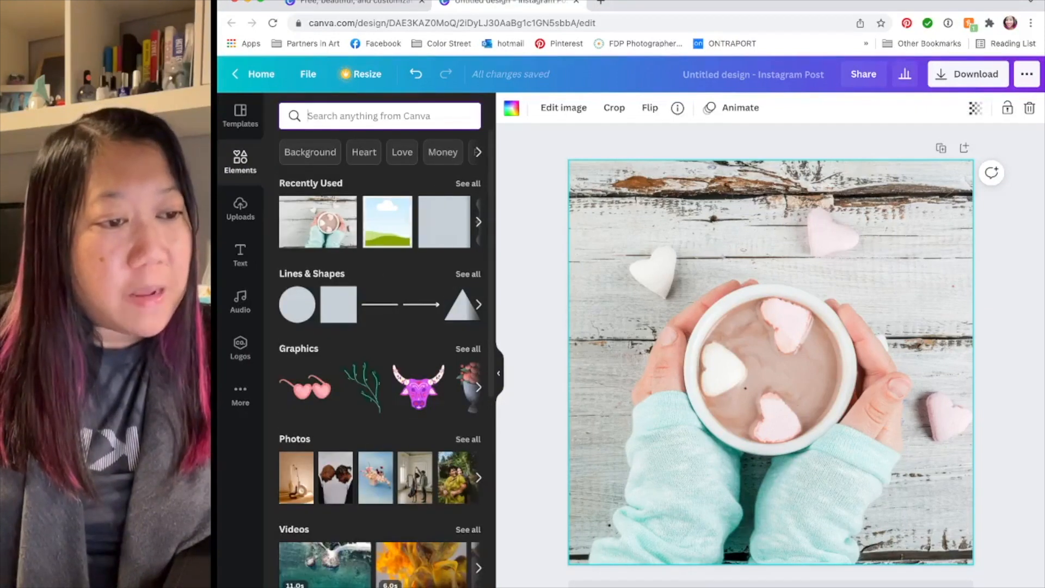
click(468, 274)
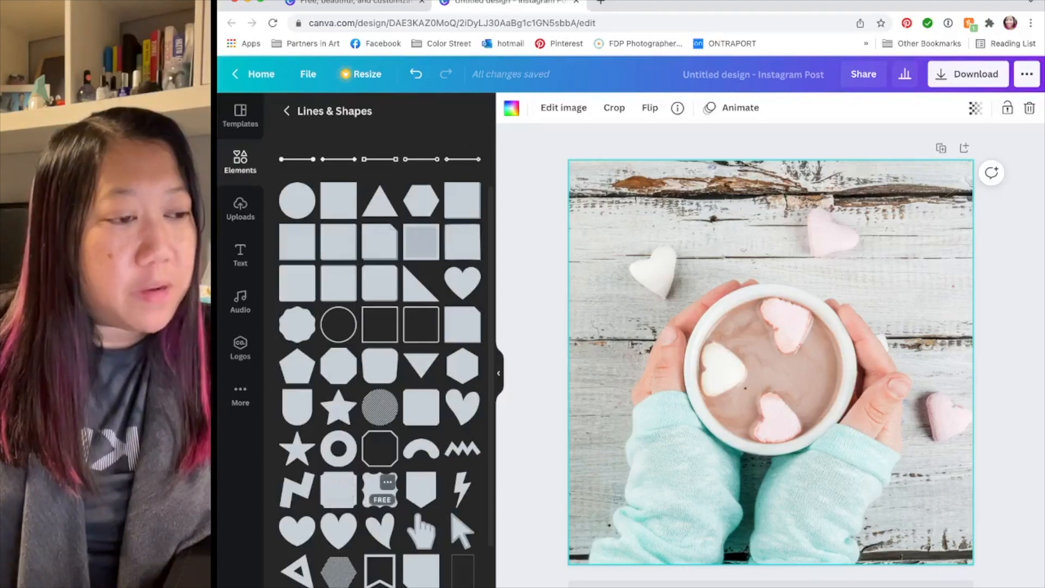
click(380, 490)
drag(660, 252, 578, 170)
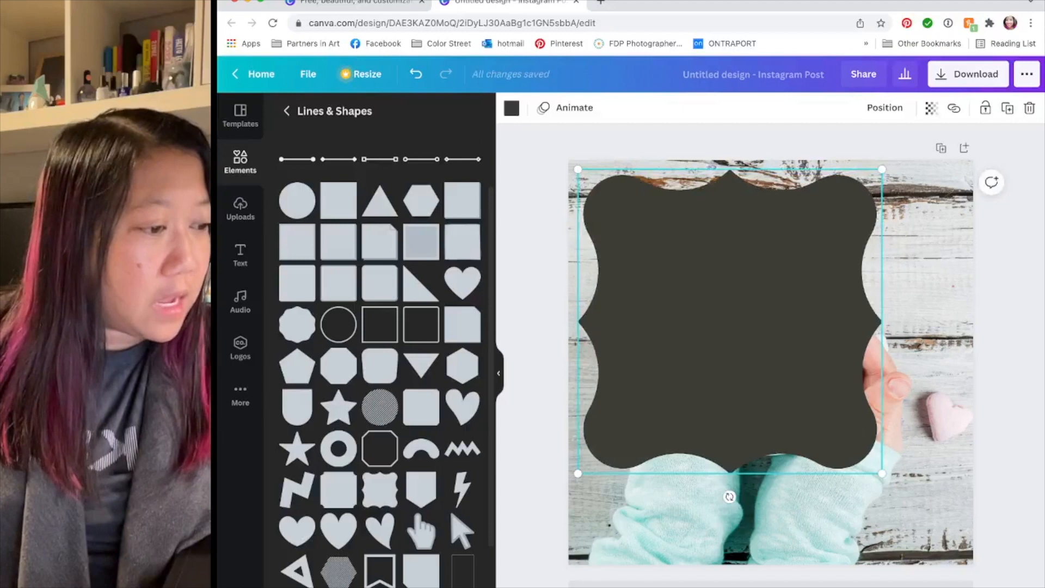
drag(882, 473, 964, 556)
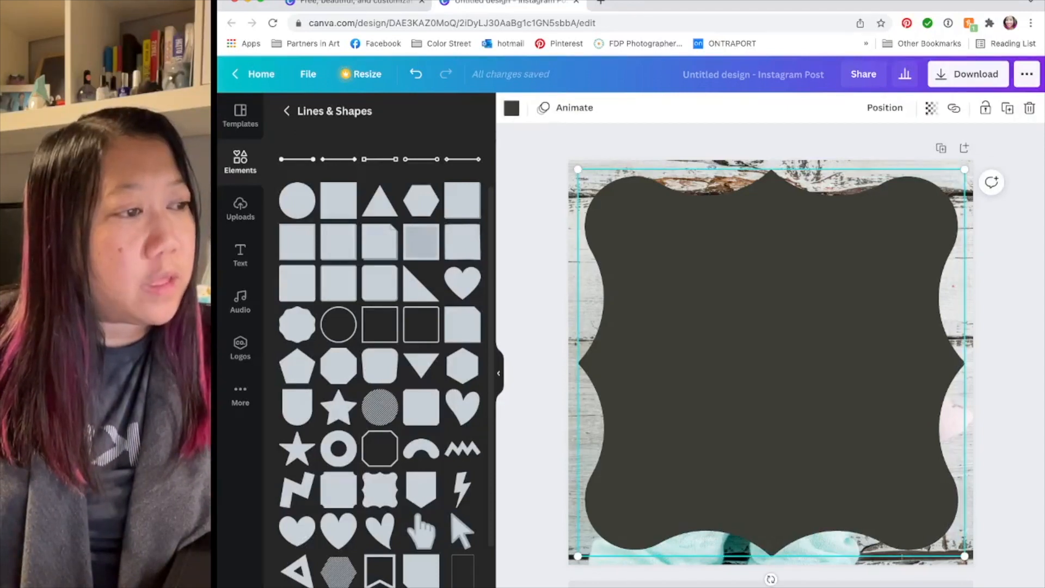
Step: Set the ornate shape's transparency to 40
click(932, 108)
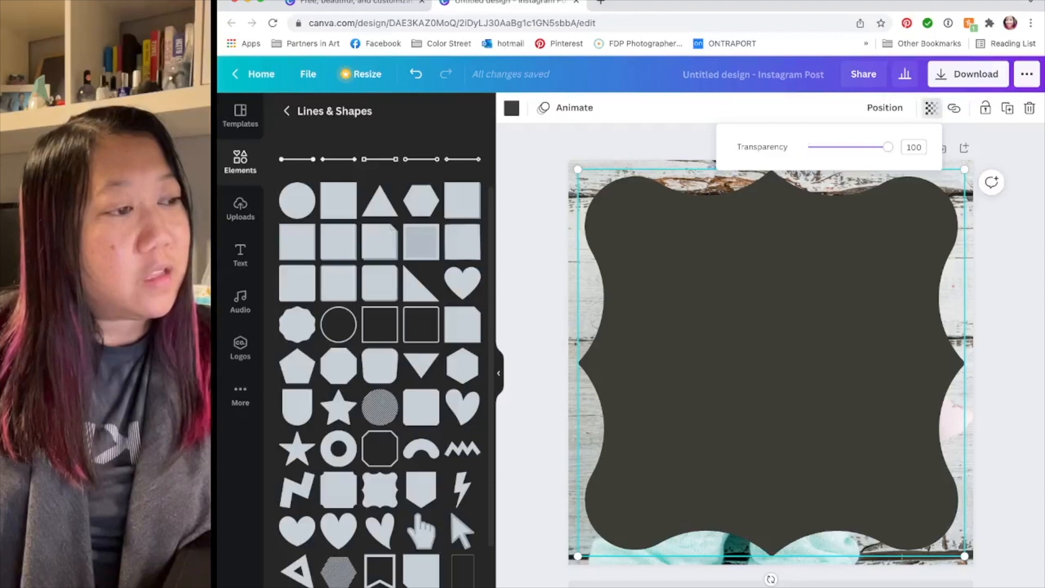
drag(889, 147, 840, 147)
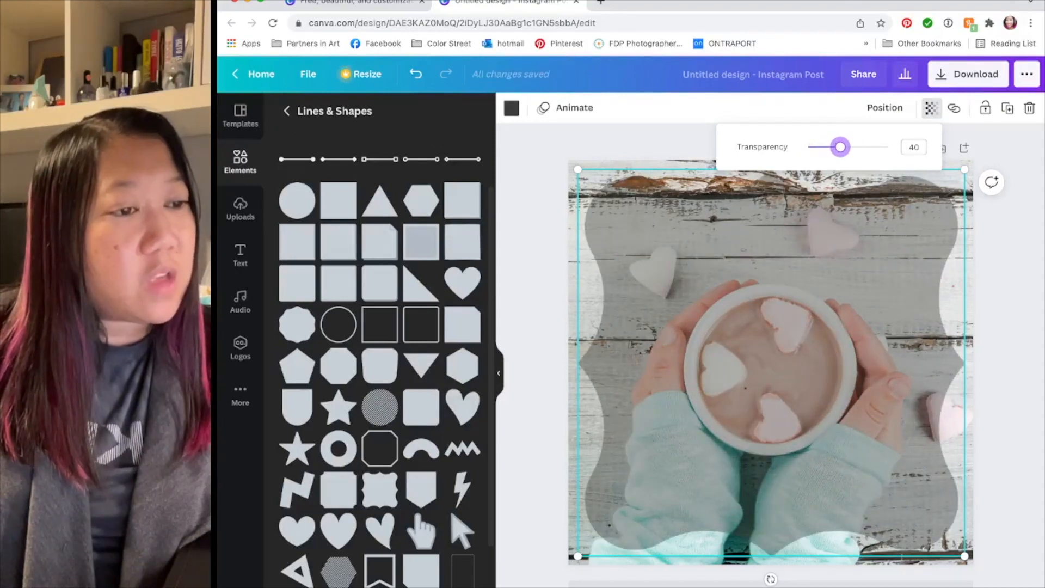
click(932, 108)
Step: Try the black and then the white brand color on the ornate shape, with transparency at 47
click(512, 108)
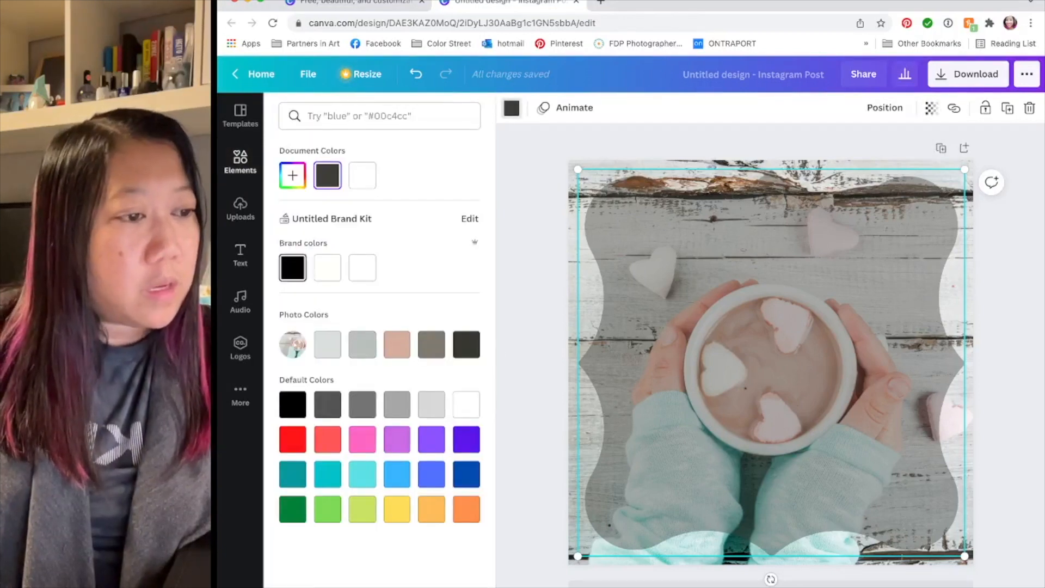
click(293, 268)
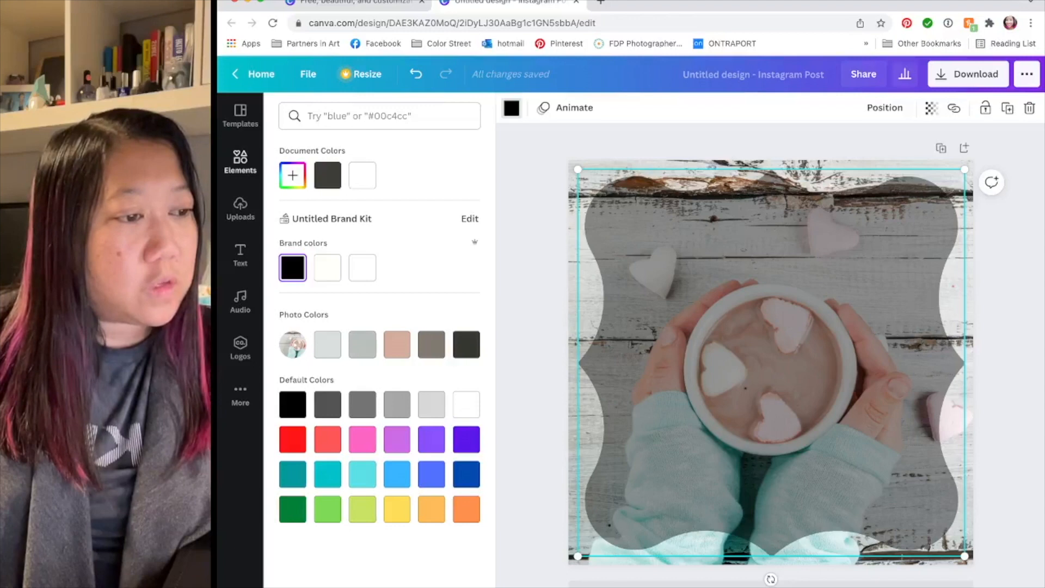
click(362, 268)
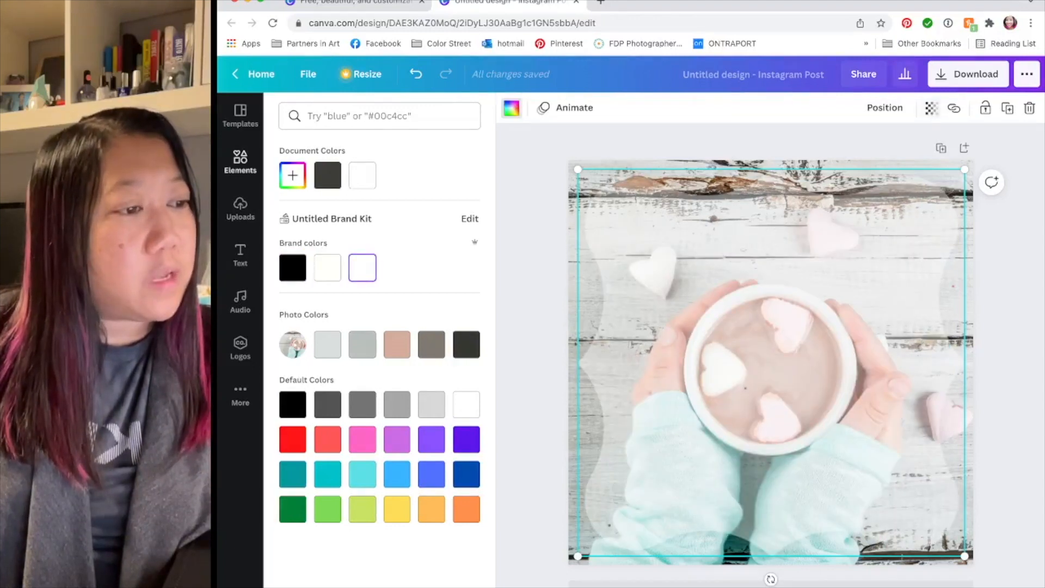
click(932, 108)
mouse_move(841, 147)
mouse_down()
mouse_move(866, 147)
mouse_move(846, 147)
mouse_up()
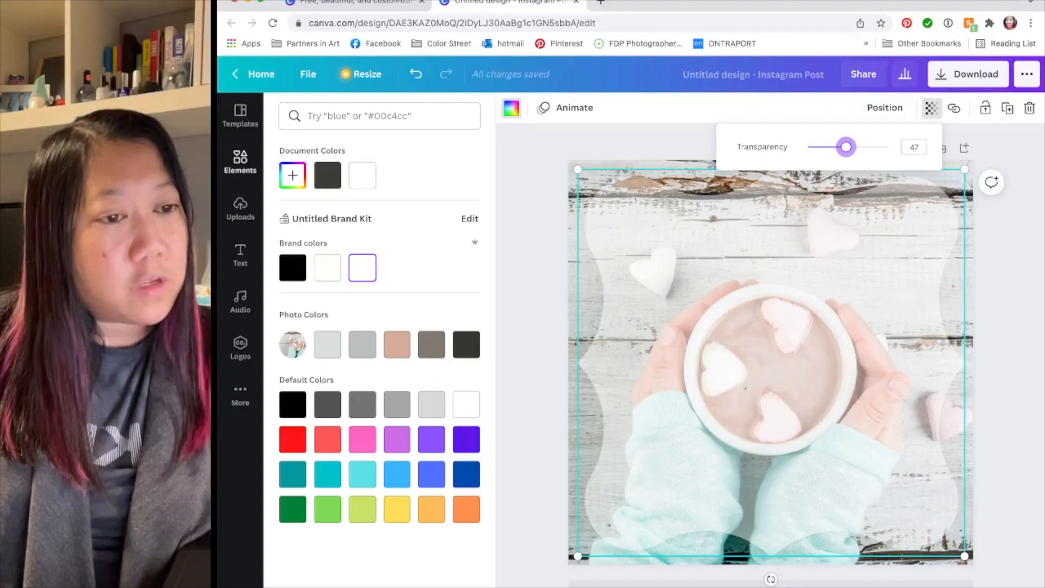
Step: Recolor the ornate shape with the dark gray document color and set its transparency to 32
click(327, 175)
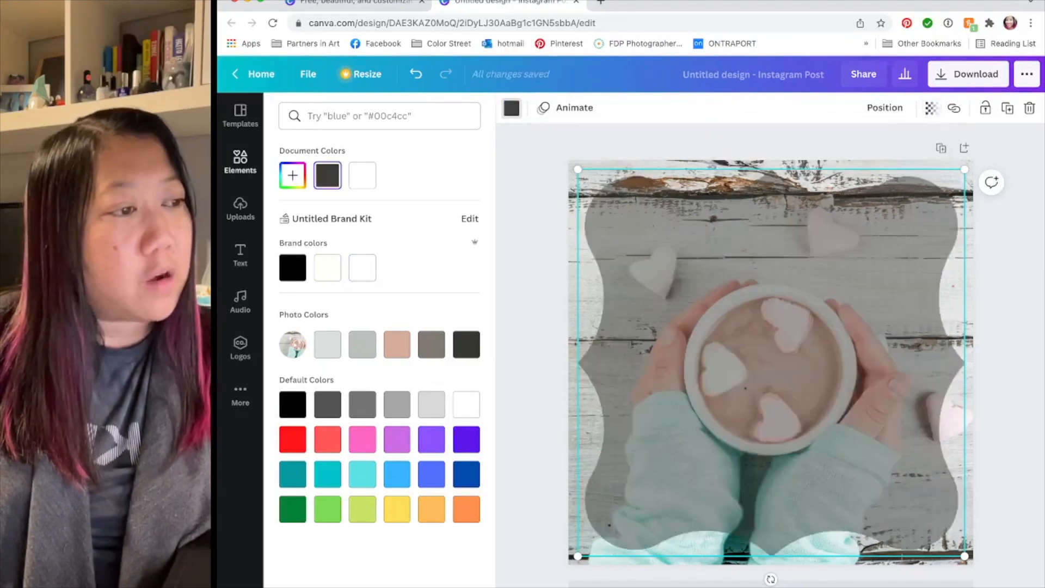
click(932, 108)
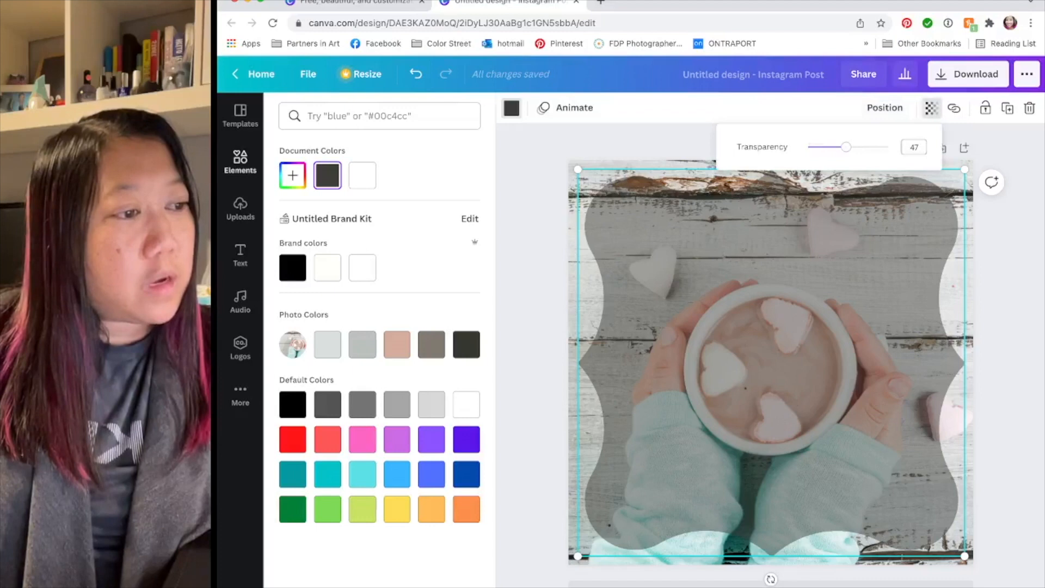
drag(846, 148, 834, 147)
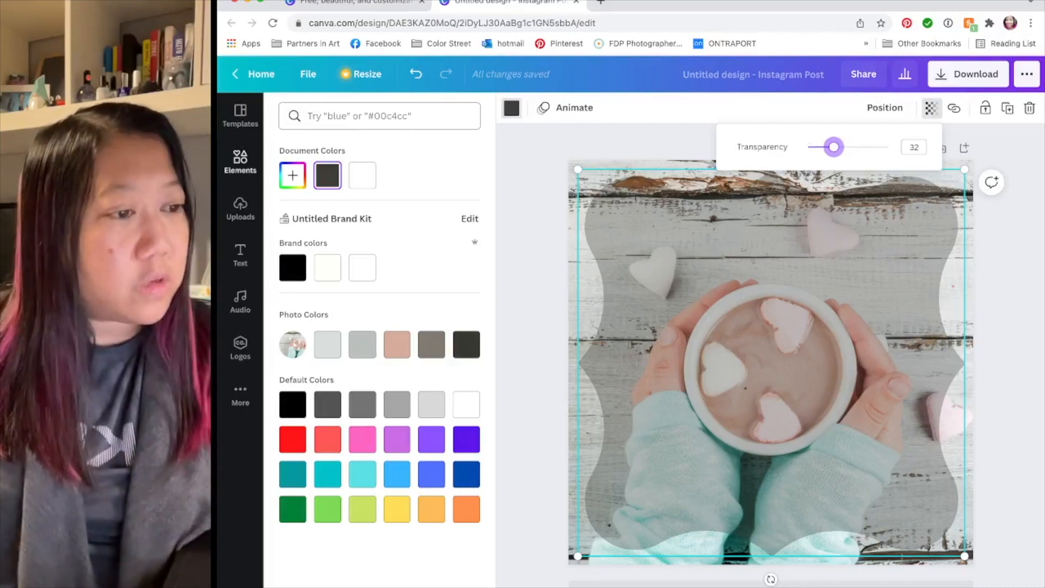
Step: Add a heading text box to the page and replace its placeholder text with "February"
click(240, 163)
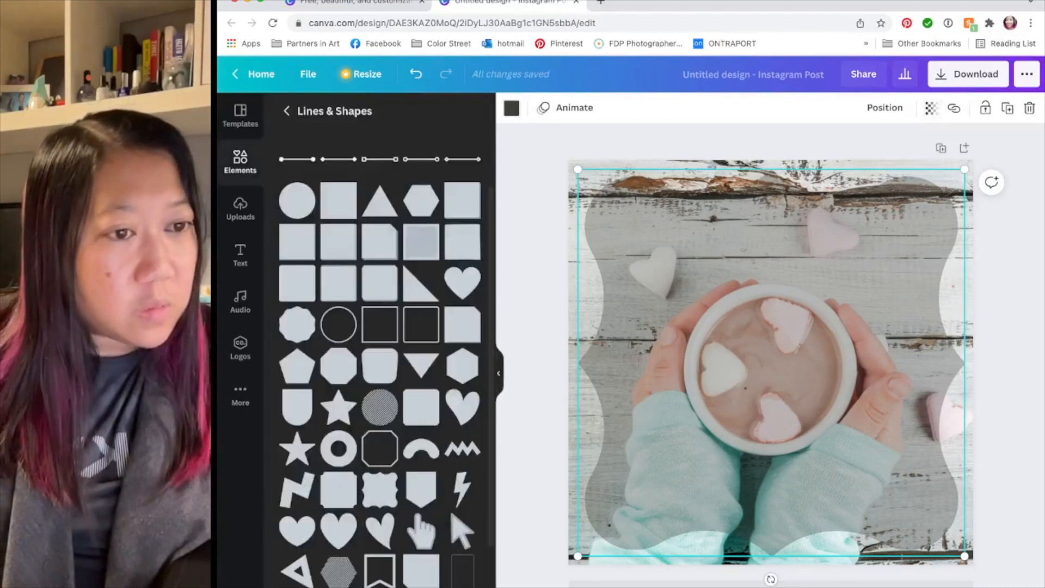
click(287, 111)
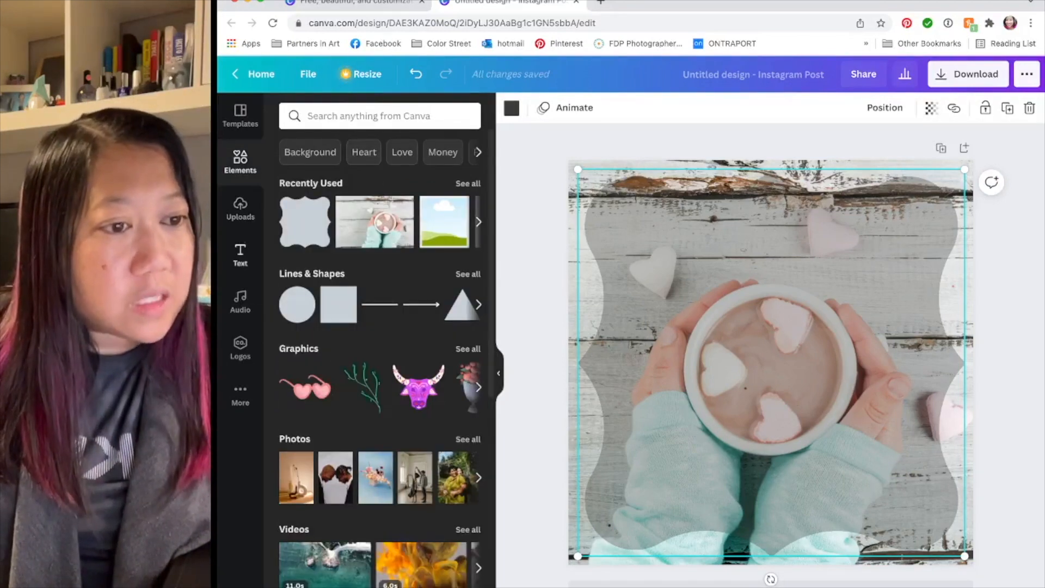
click(240, 254)
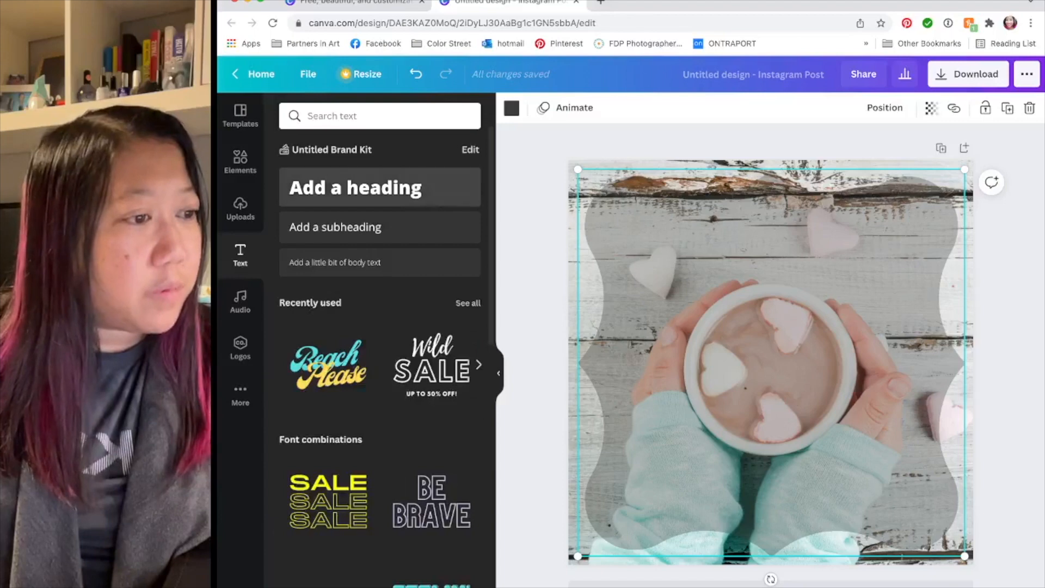
click(354, 188)
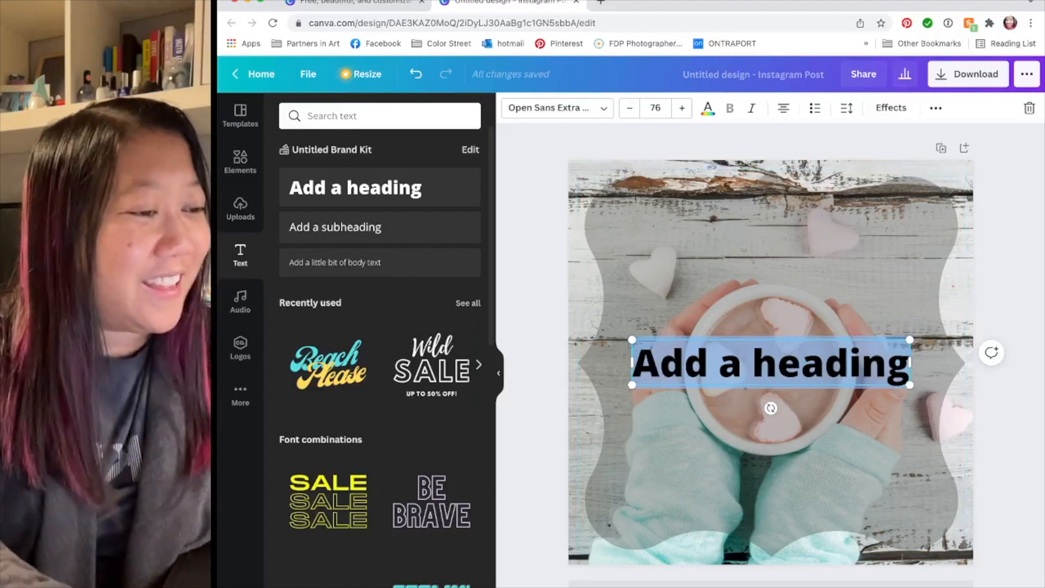
double_click(830, 363)
key(ctrl+a)
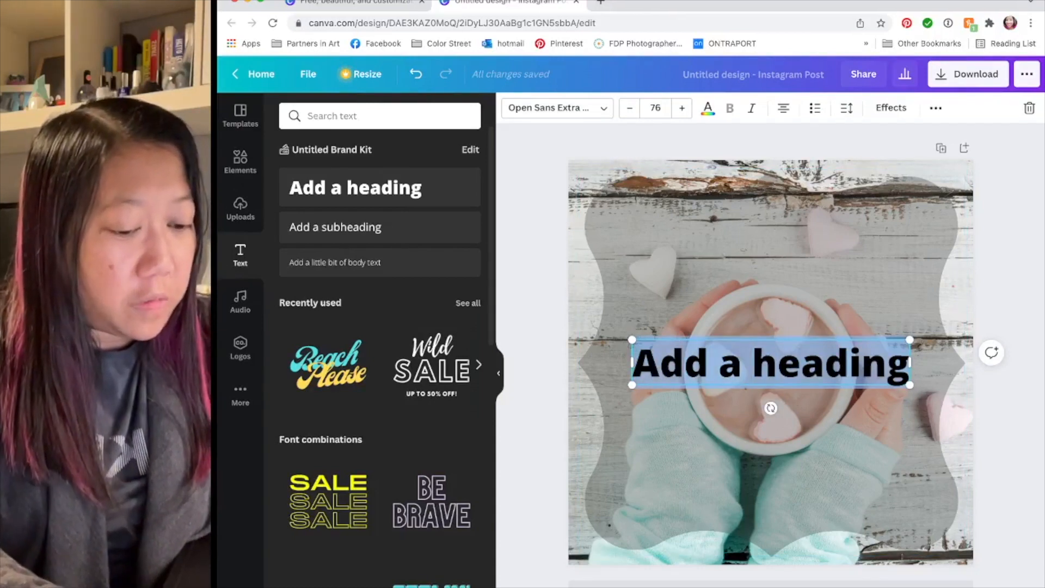
text(Febr)
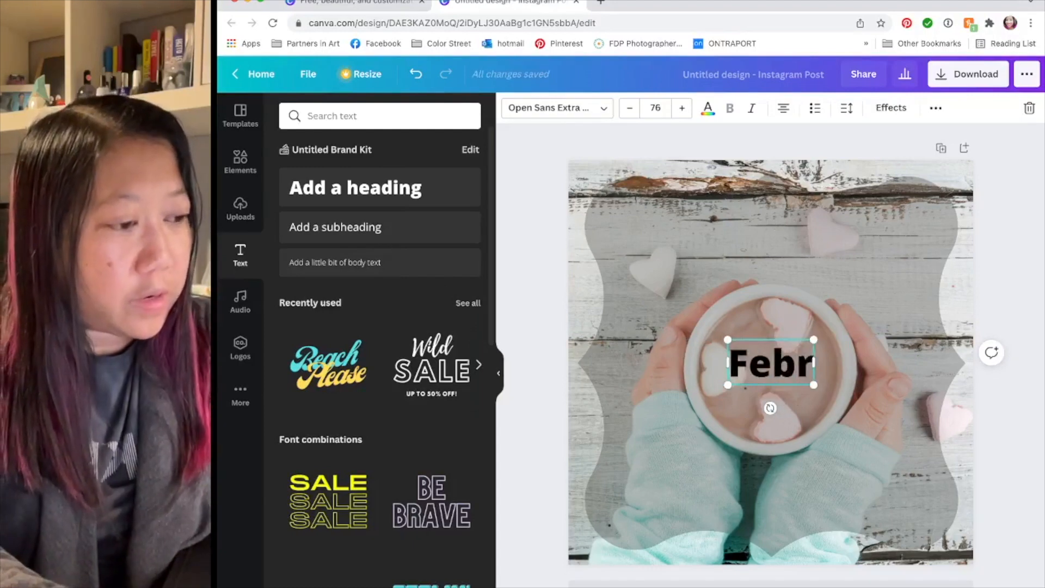
text(usry)
key(BackSpace)
key(BackSpace)
key(BackSpace)
text(ary)
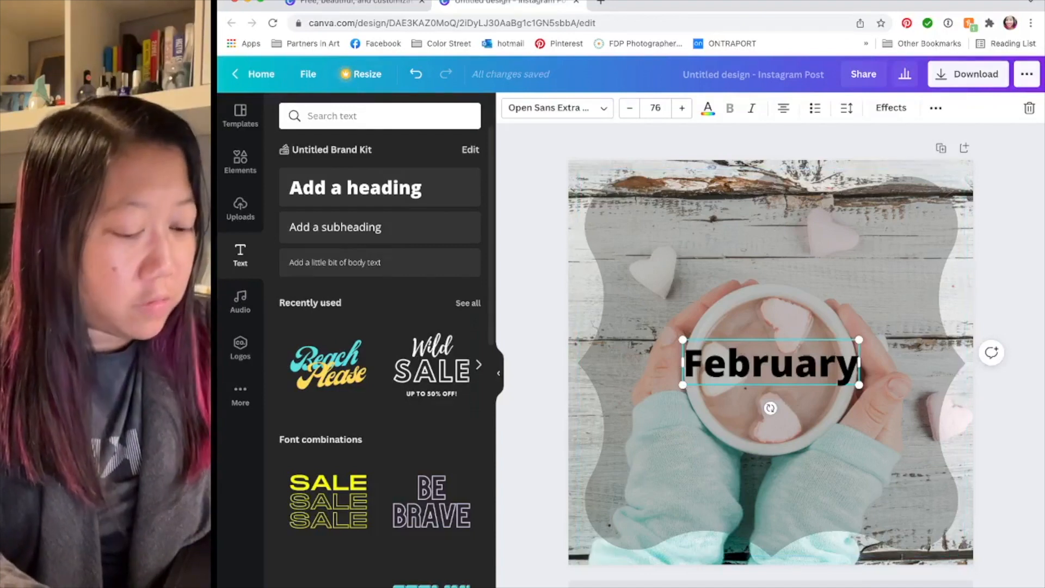
Step: Complete the heading under "February" with "Nailfie" and "Challenge" on separate lines
key(Return)
text(N)
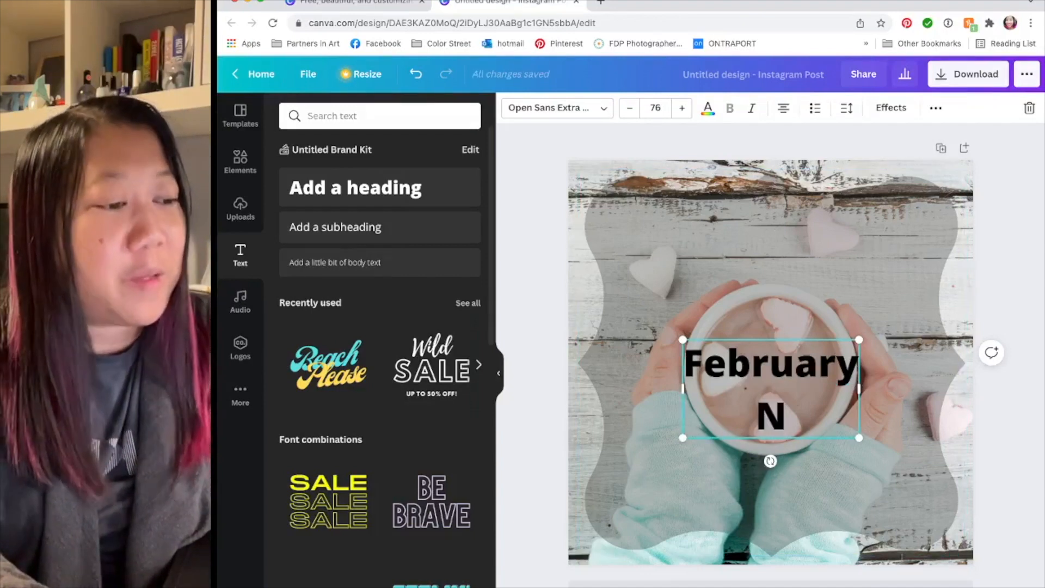
text(ailfie)
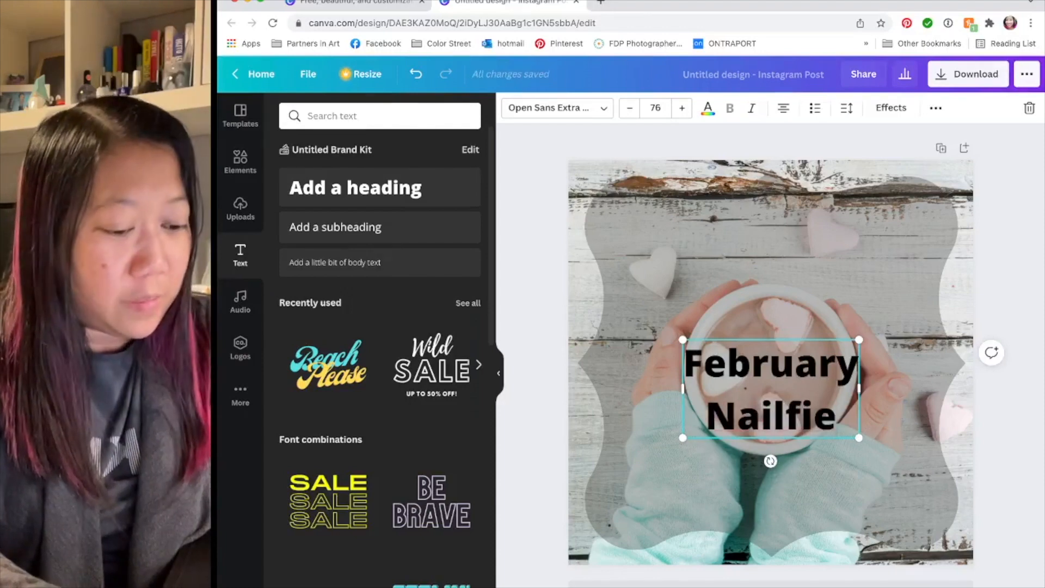
key(Return)
text(Challenge)
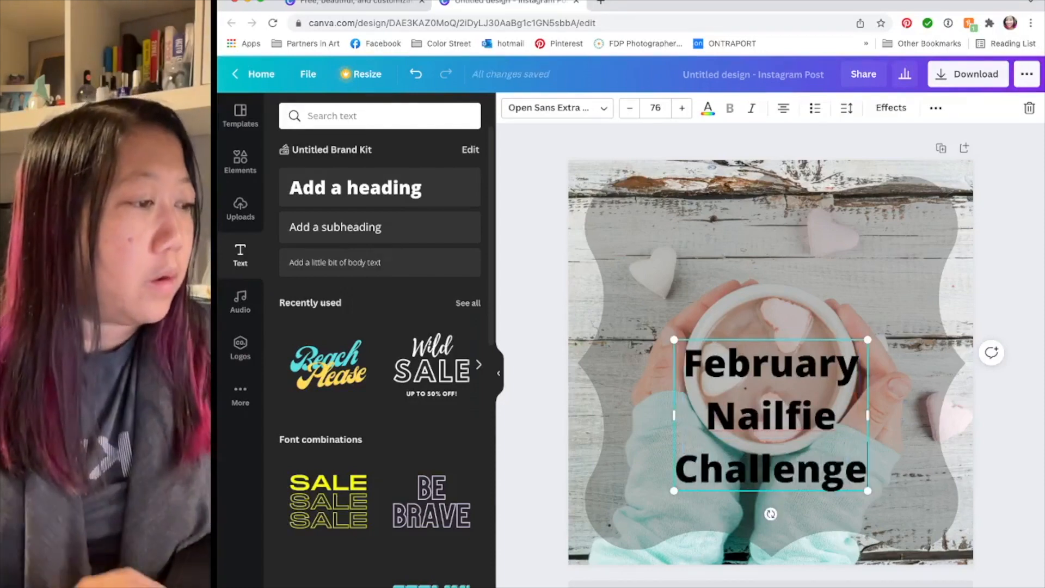
key(Escape)
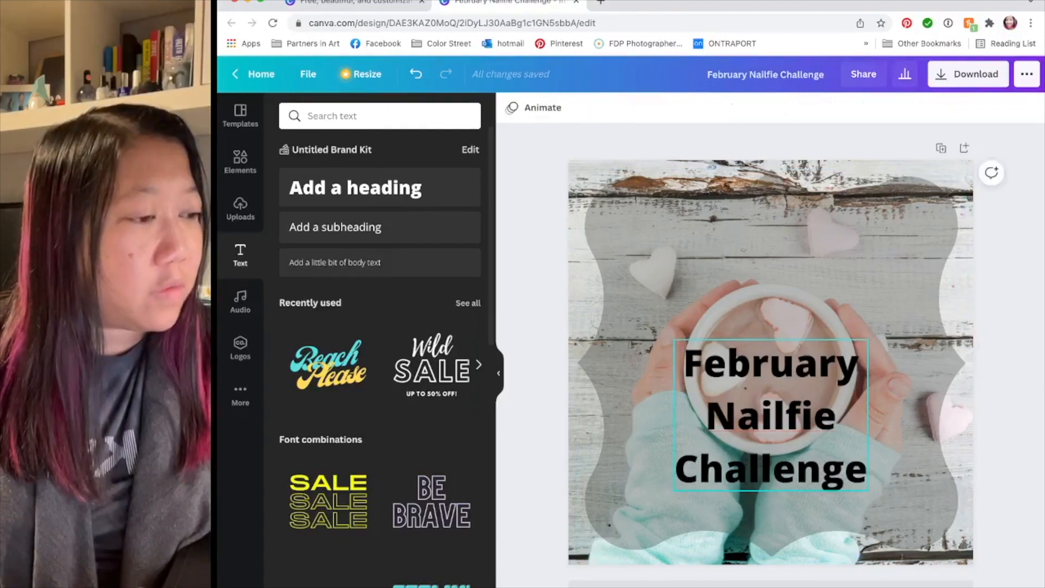
Step: Move the three-line heading up to the center of the page
click(771, 416)
click(770, 416)
drag(770, 417, 771, 363)
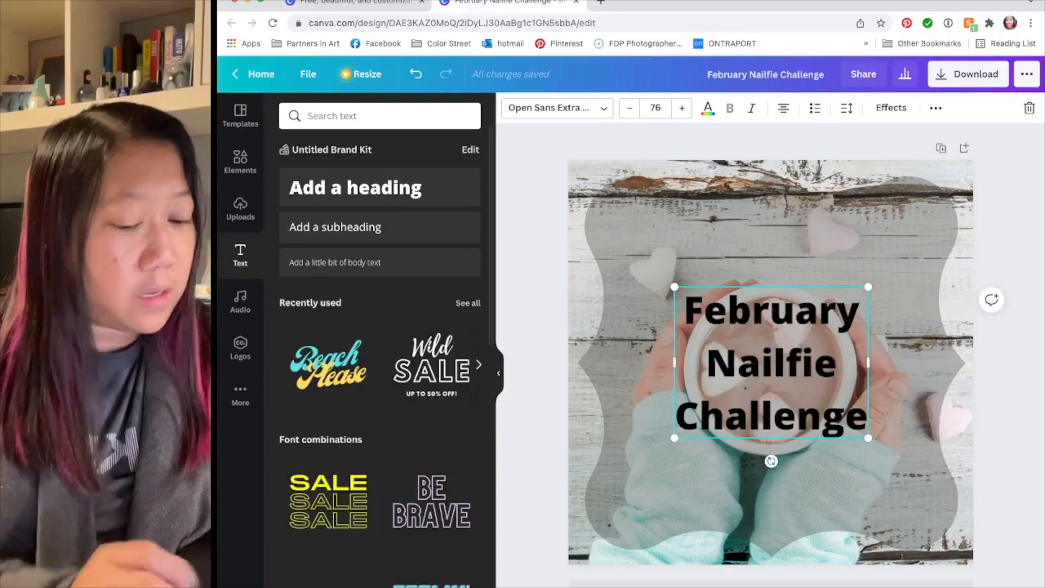
Step: Try the Nickainley font on the entire heading text
key(Return)
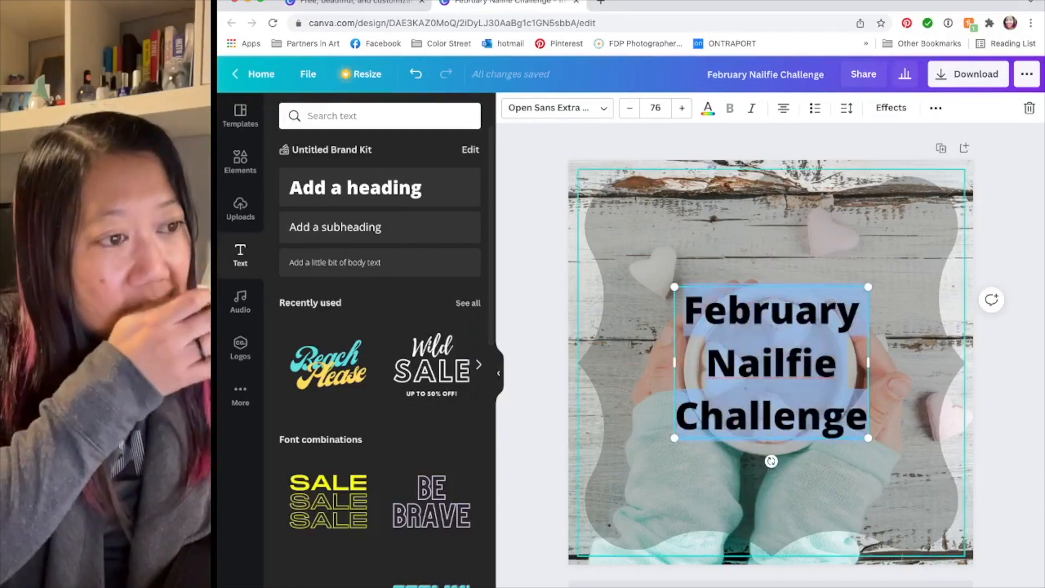
click(557, 108)
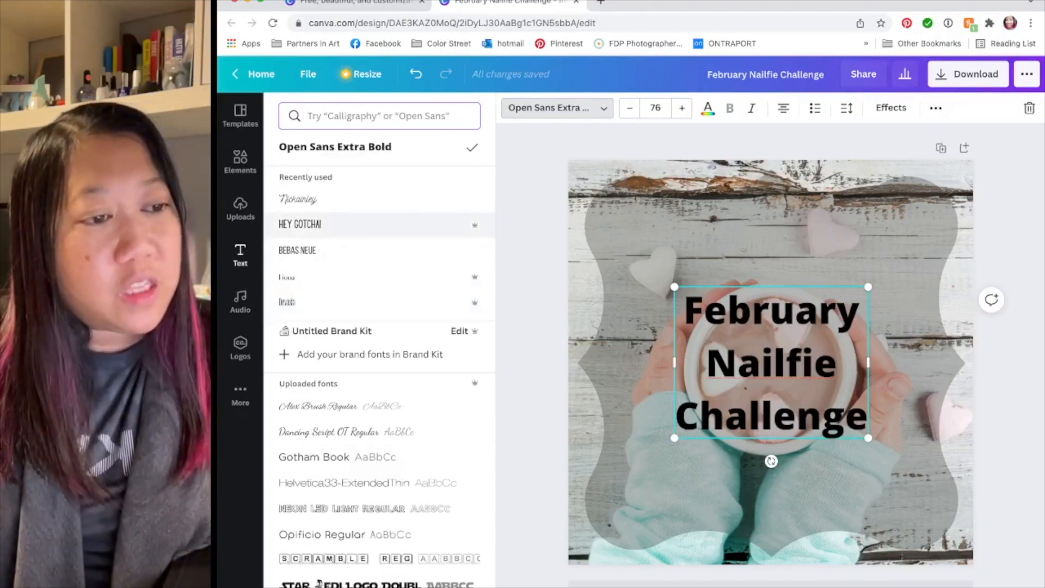
mouse_move(475, 225)
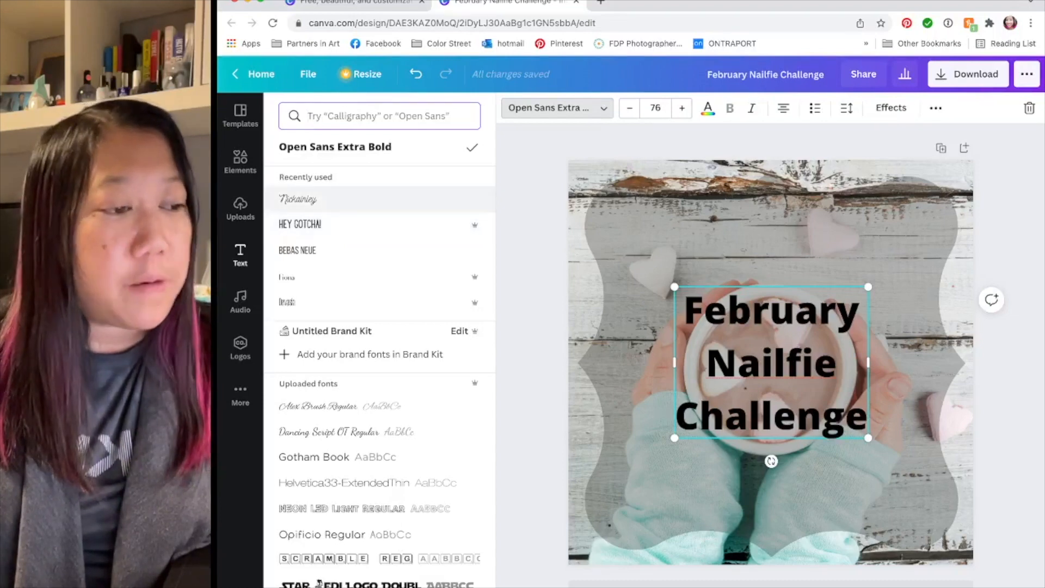
click(298, 200)
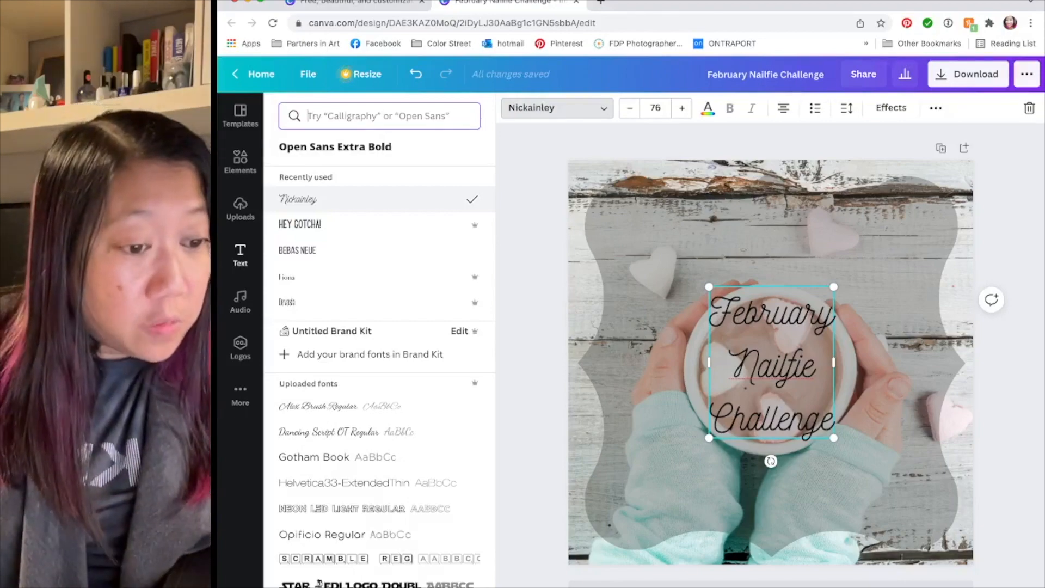
Step: Change the heading's font to the Breathing script from the English fonts
scroll(381, 429, down, 15)
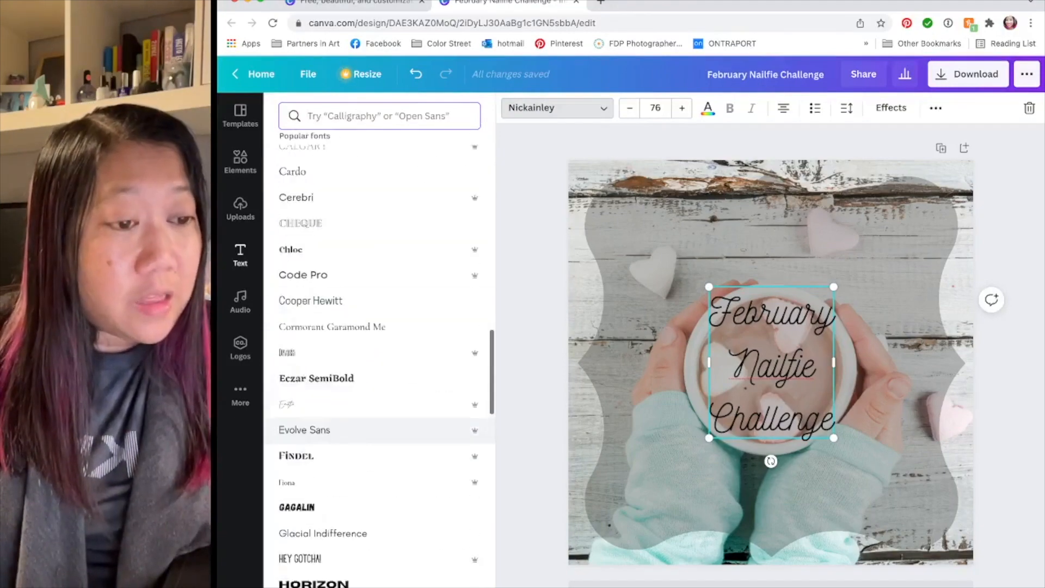
scroll(381, 427, down, 20)
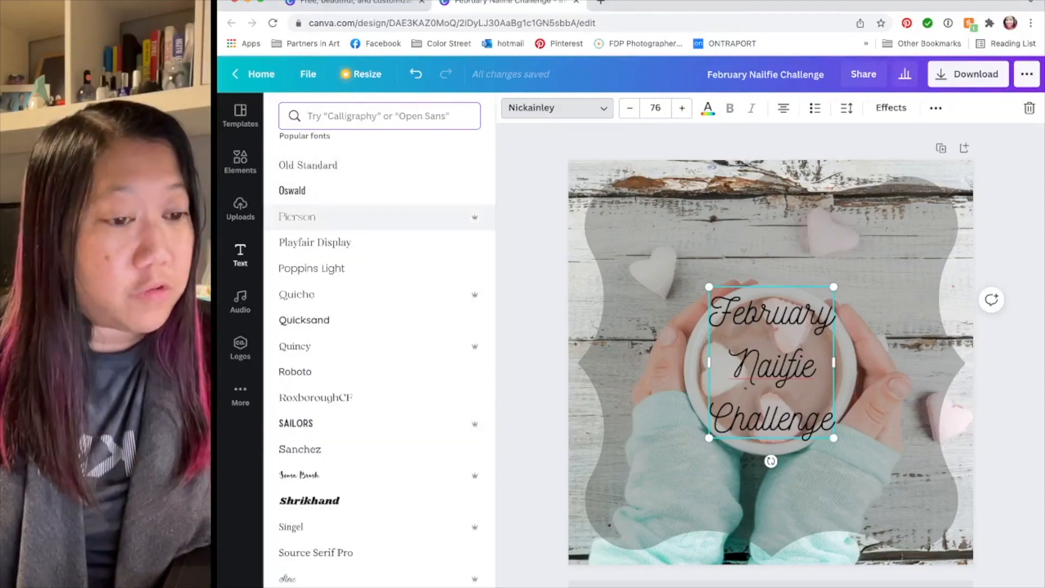
scroll(382, 347, down, 20)
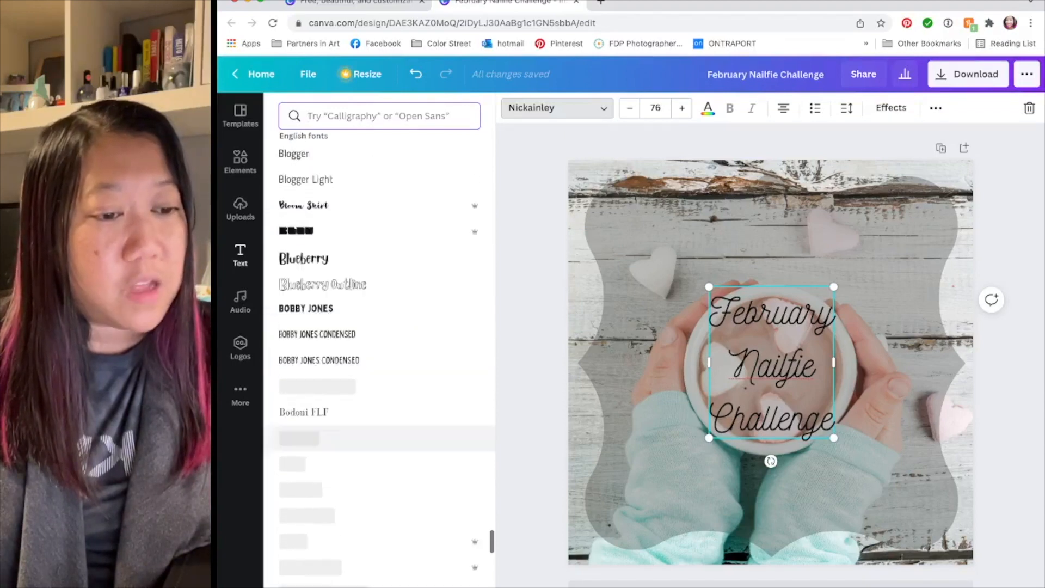
scroll(381, 346, down, 4)
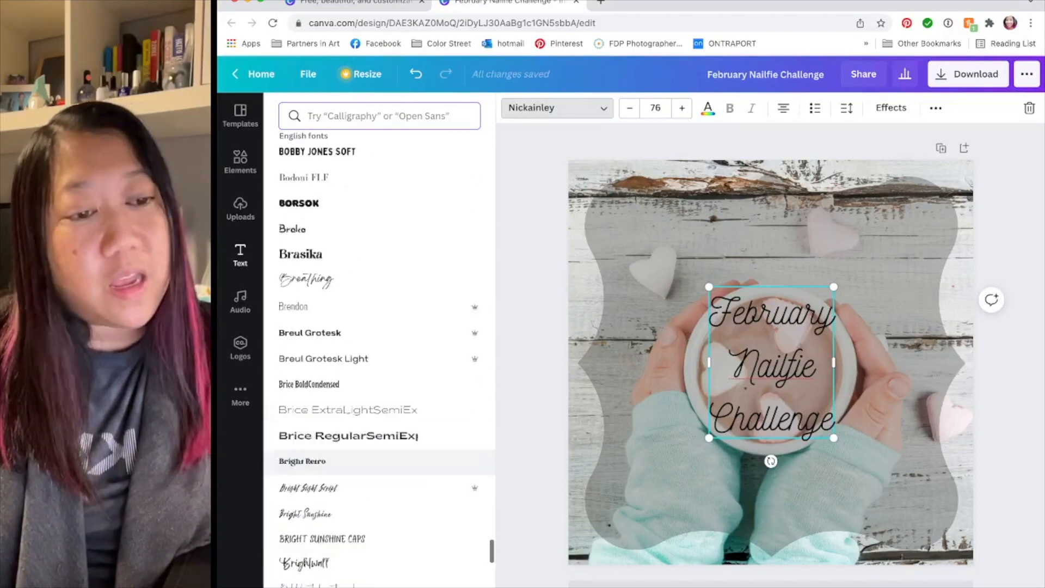
click(354, 281)
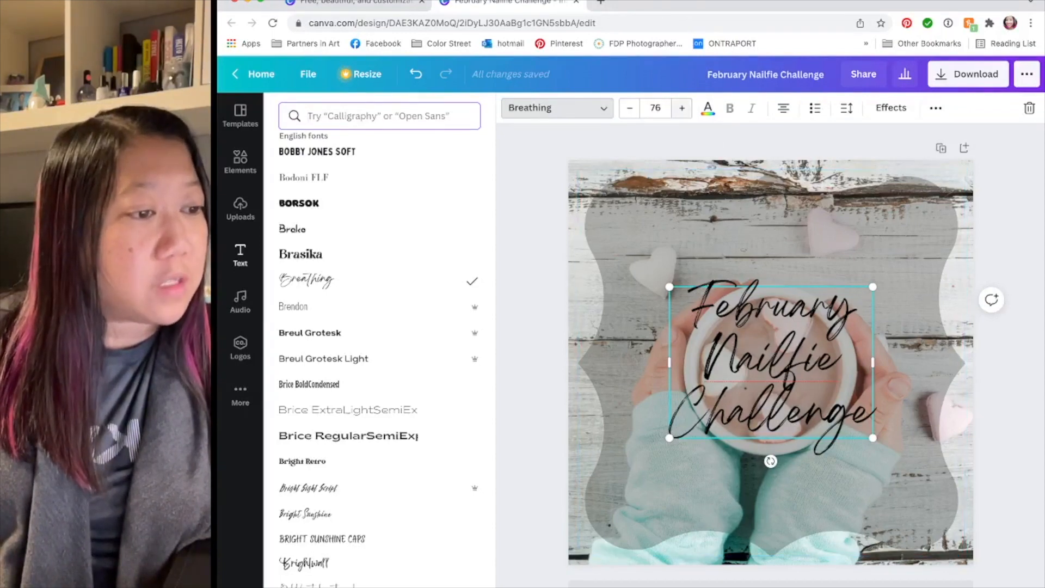
Step: Set the heading's font size to 104 and recenter the enlarged text on the page
click(656, 108)
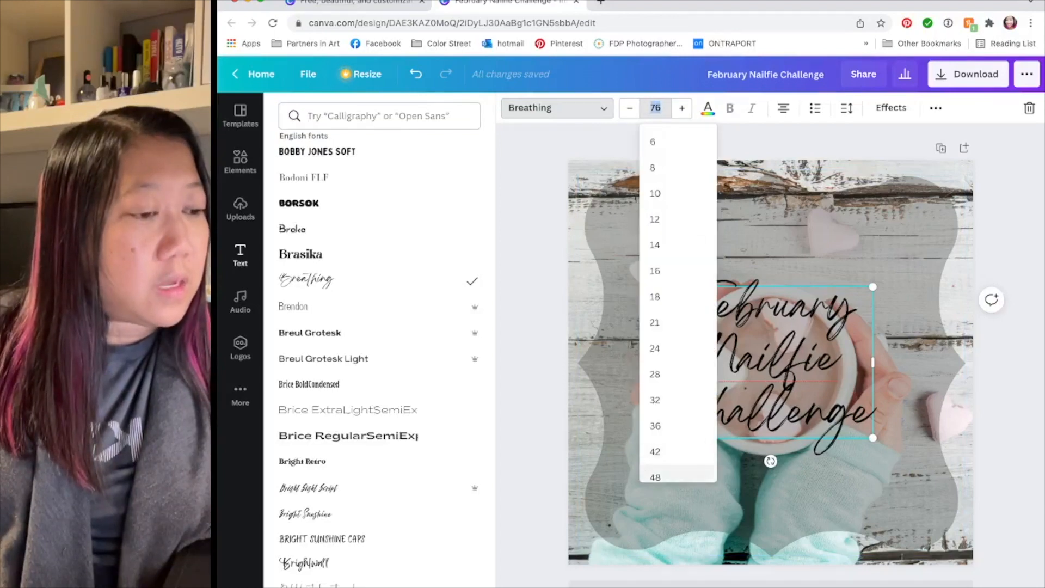
scroll(656, 468, down, 5)
click(656, 451)
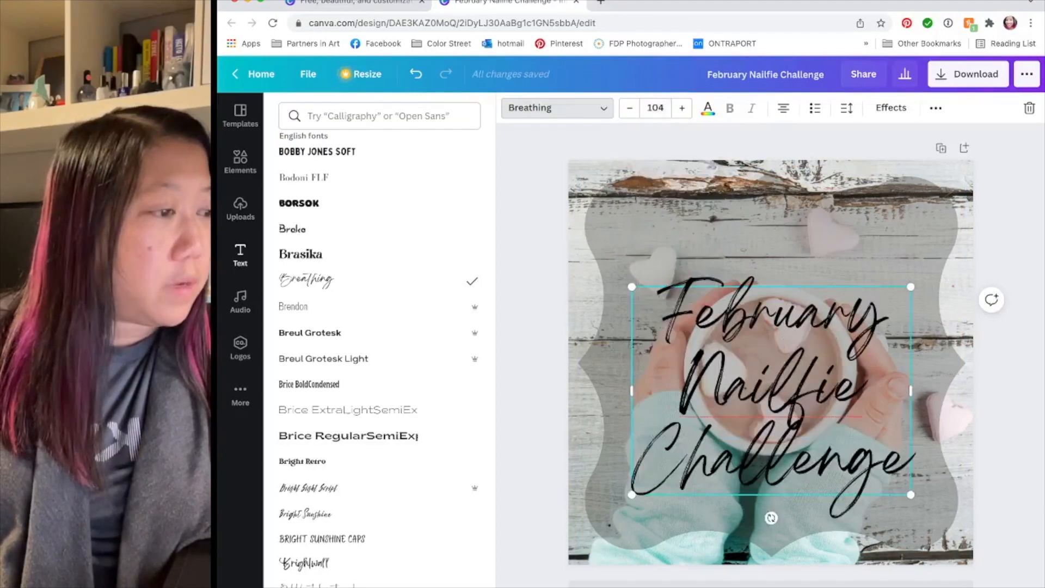
click(557, 107)
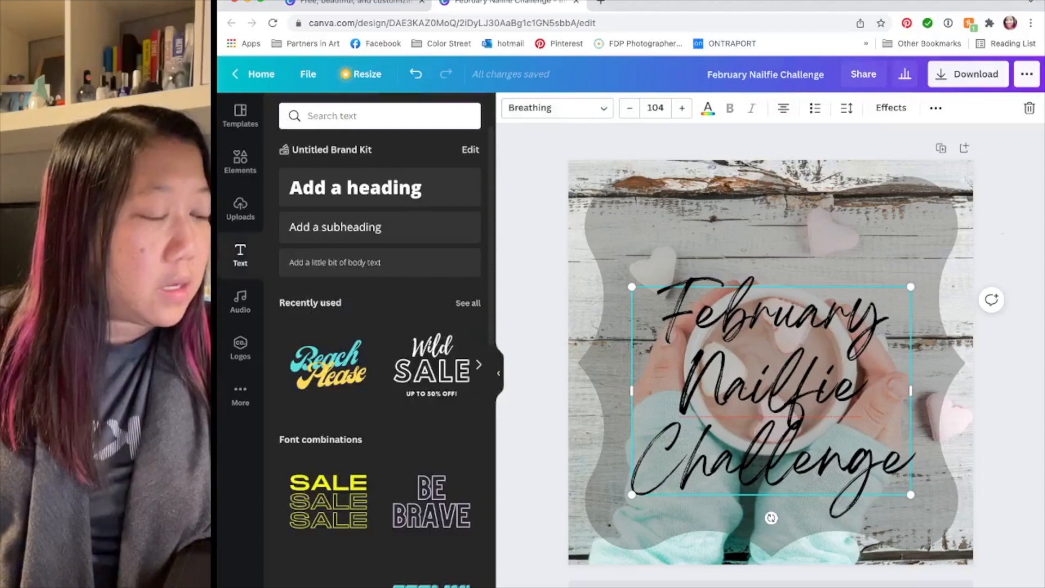
drag(771, 390, 767, 367)
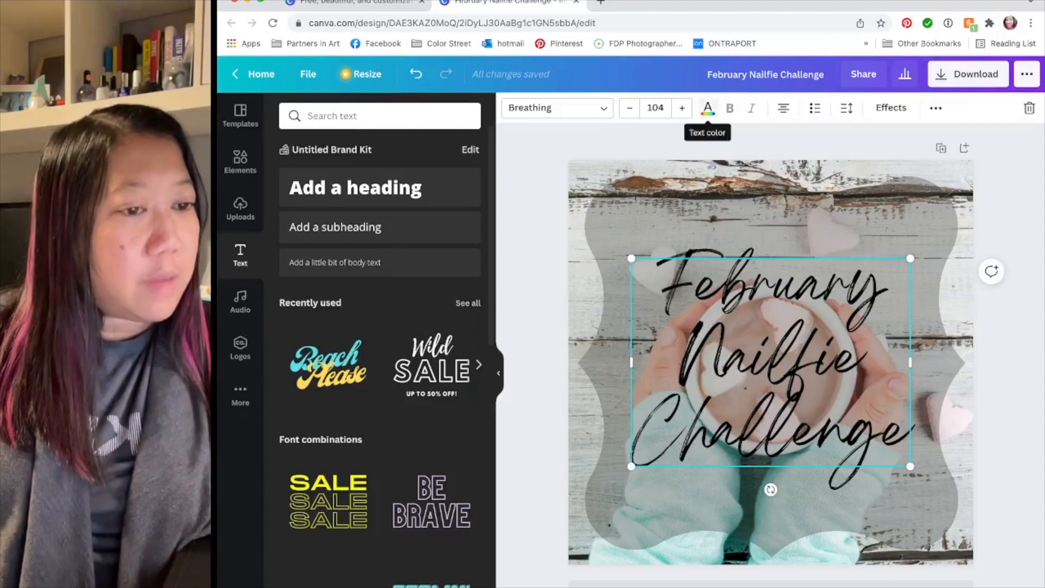
Step: Recolor the heading text with the white document color #ffffff
click(708, 109)
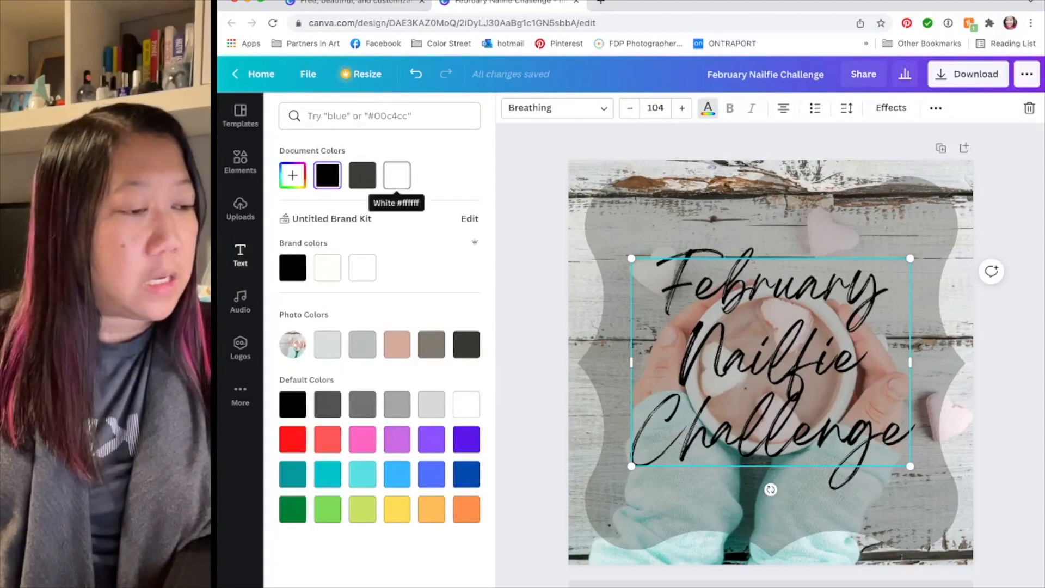
click(397, 175)
key(Escape)
key(Escape)
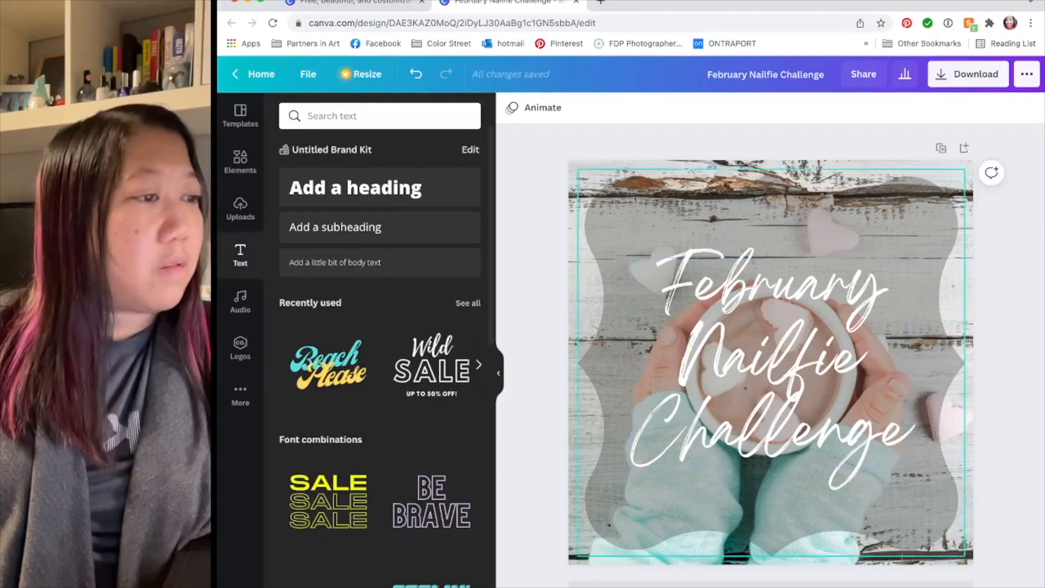
Step: Set the dark gray ornate shape's transparency to 57 behind the heading
click(762, 512)
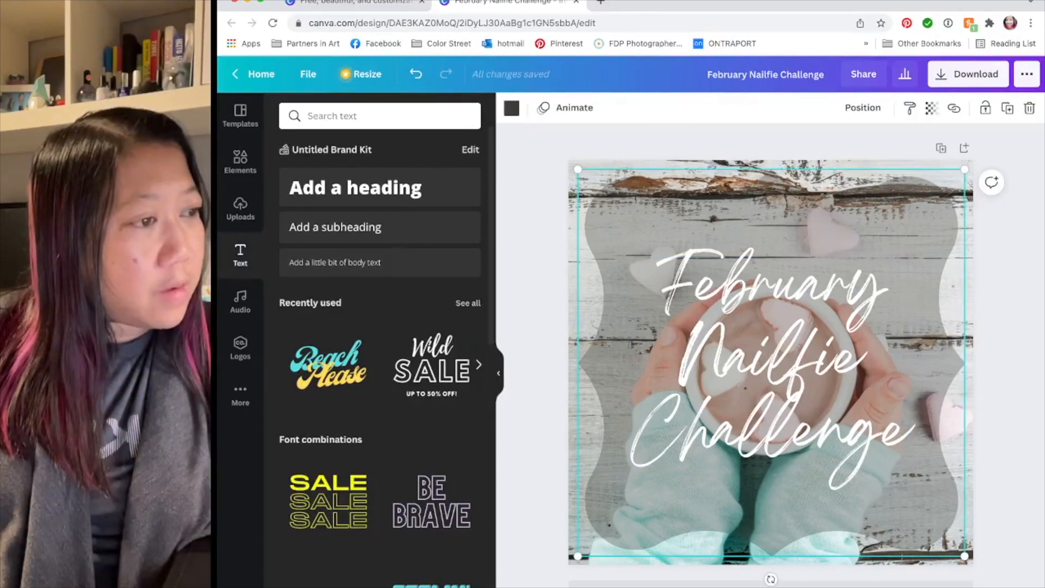
click(932, 108)
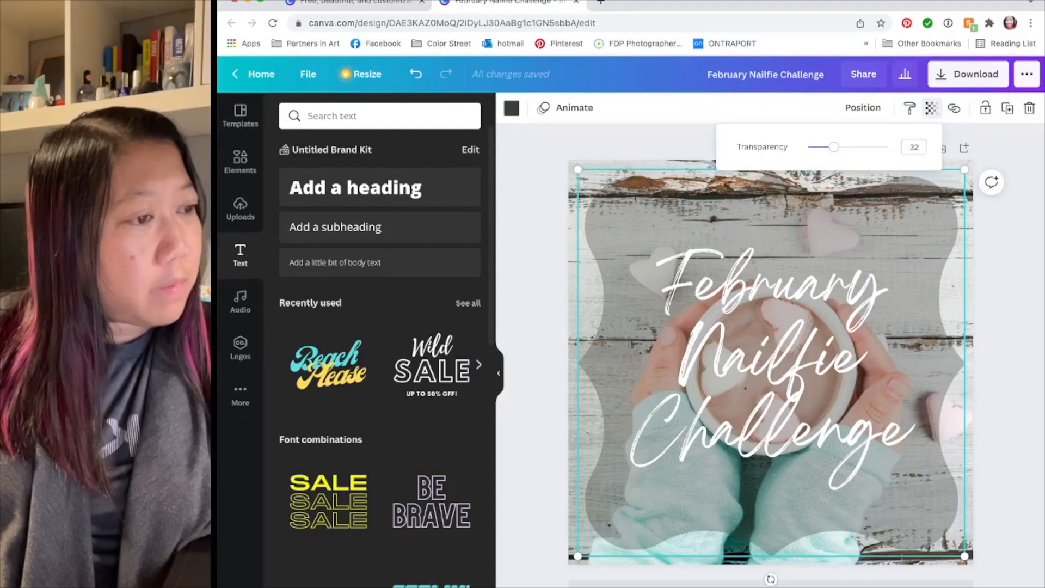
drag(834, 147, 851, 147)
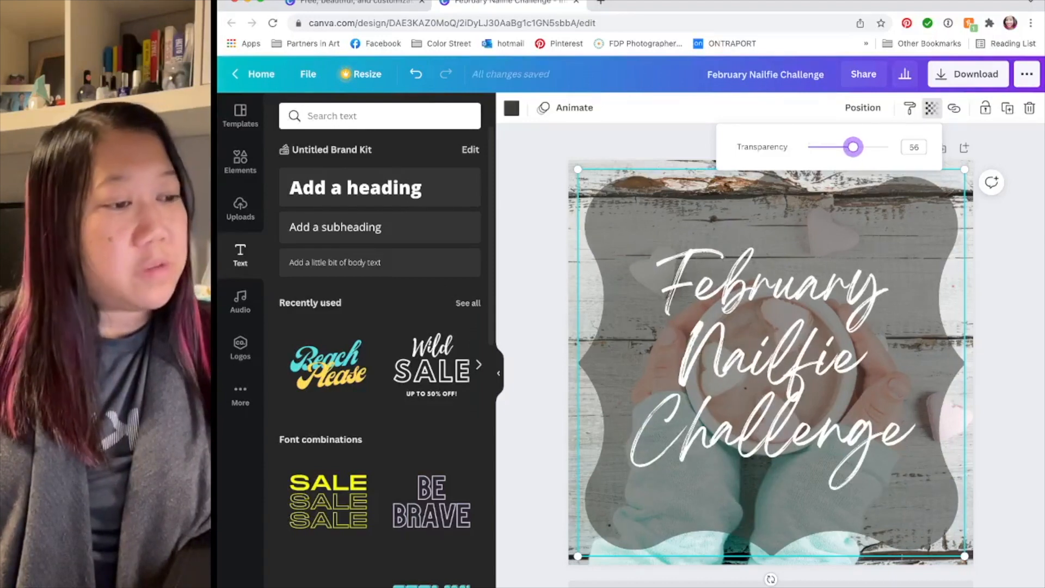
drag(853, 147, 854, 147)
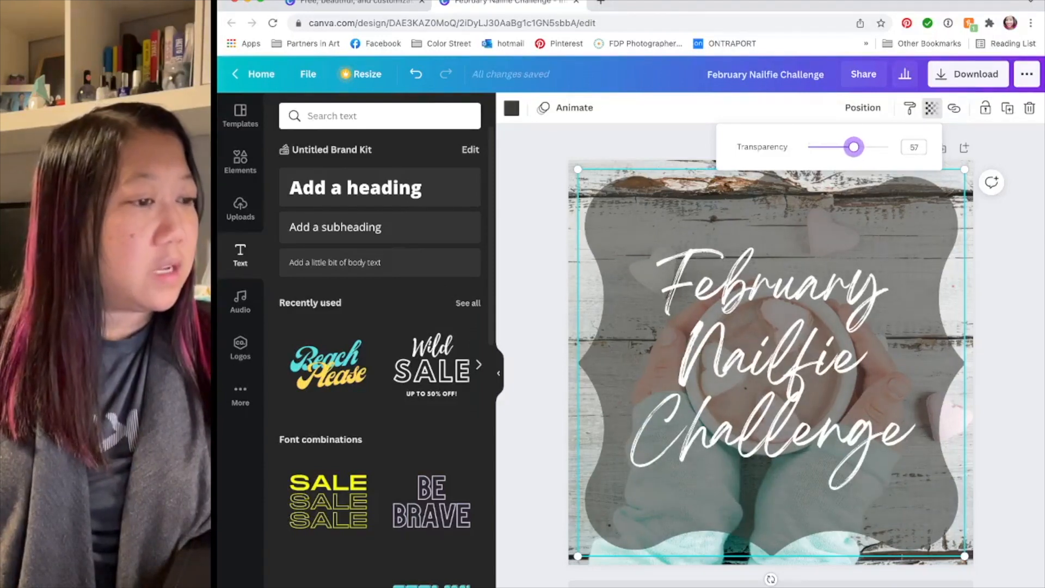
key(Escape)
key(Escape)
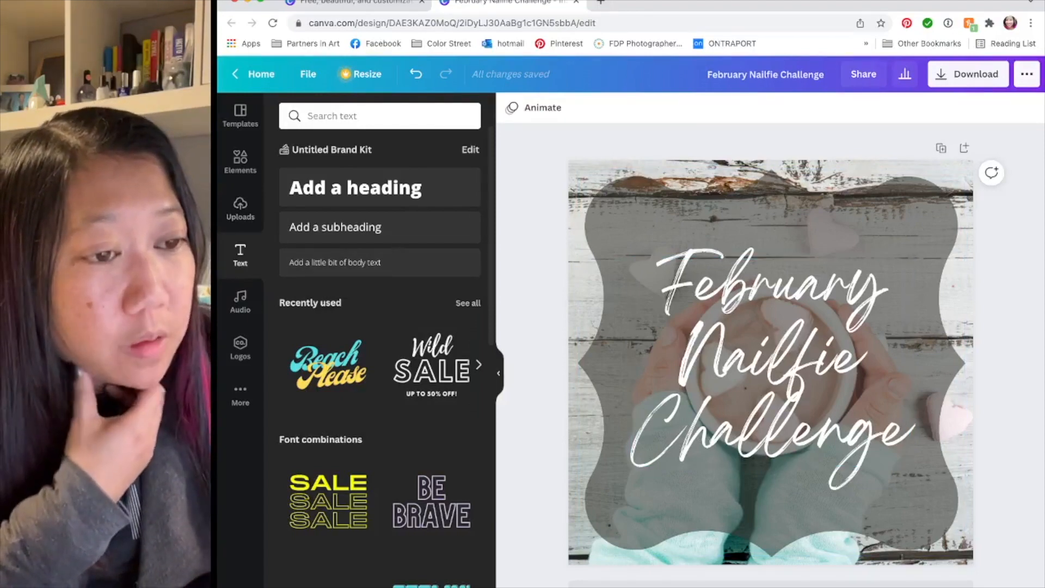
Step: Search the elements library for "frame"
click(240, 161)
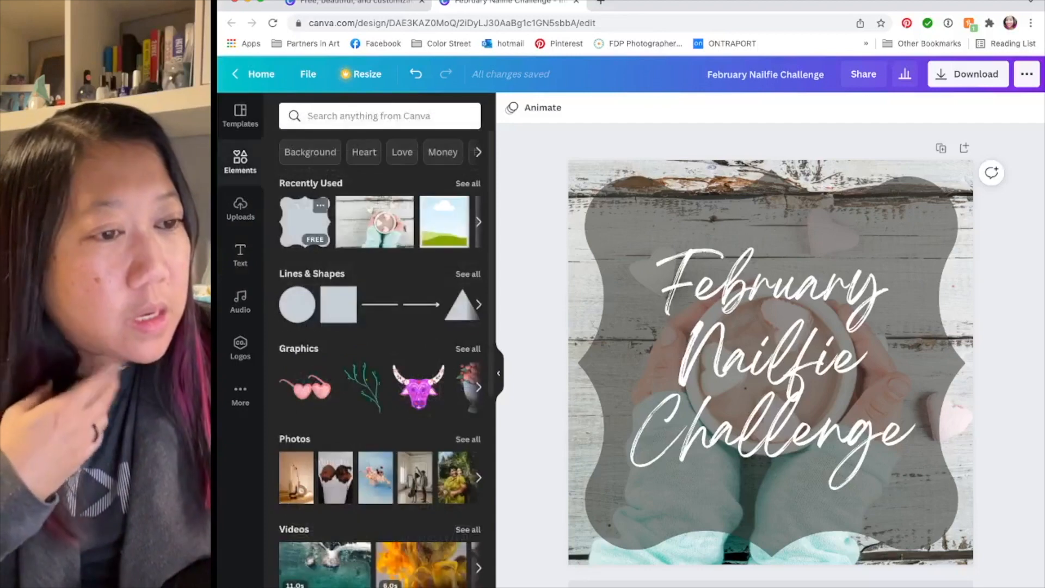
click(370, 116)
text(frame)
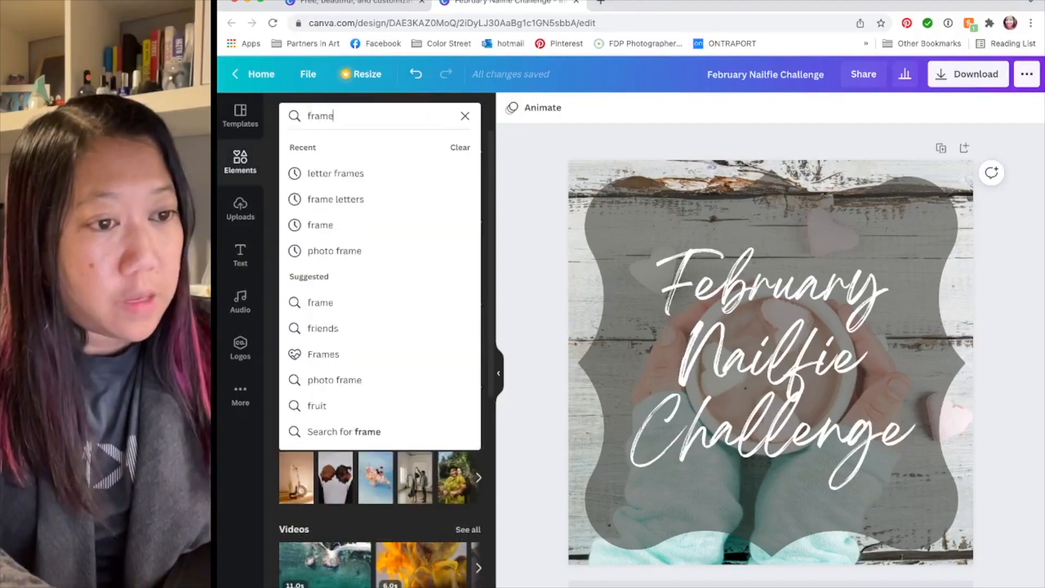
key(Return)
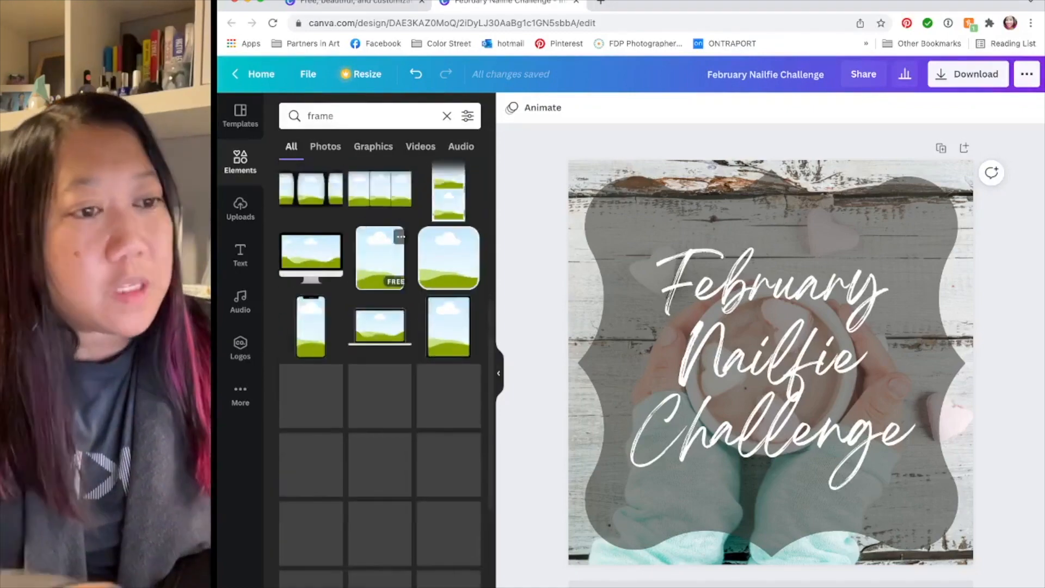
Step: Search the elements for "border" and add the free square gold border to the page
click(333, 116)
key(ctrl+a)
text(border)
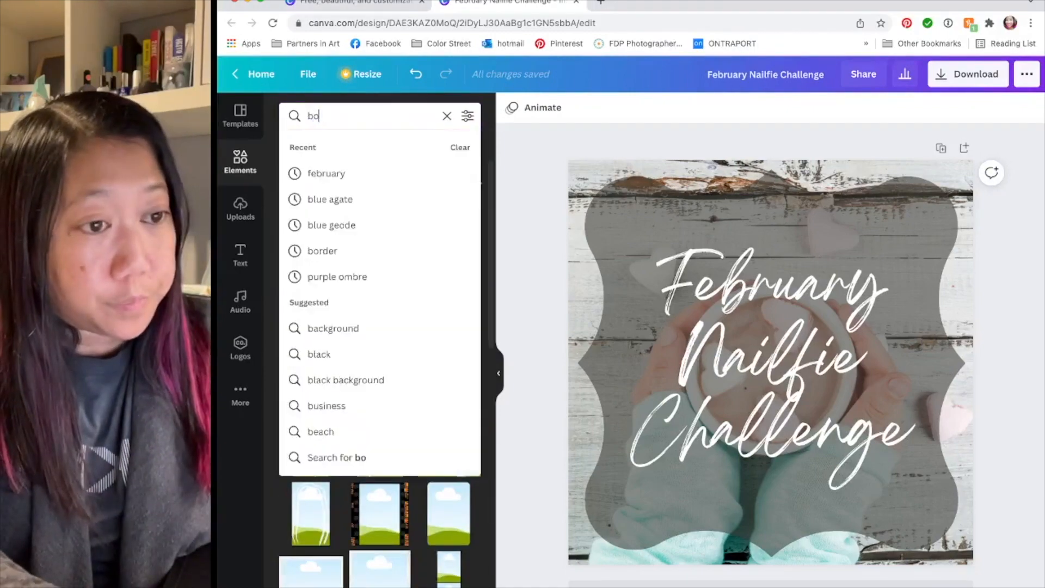
key(Return)
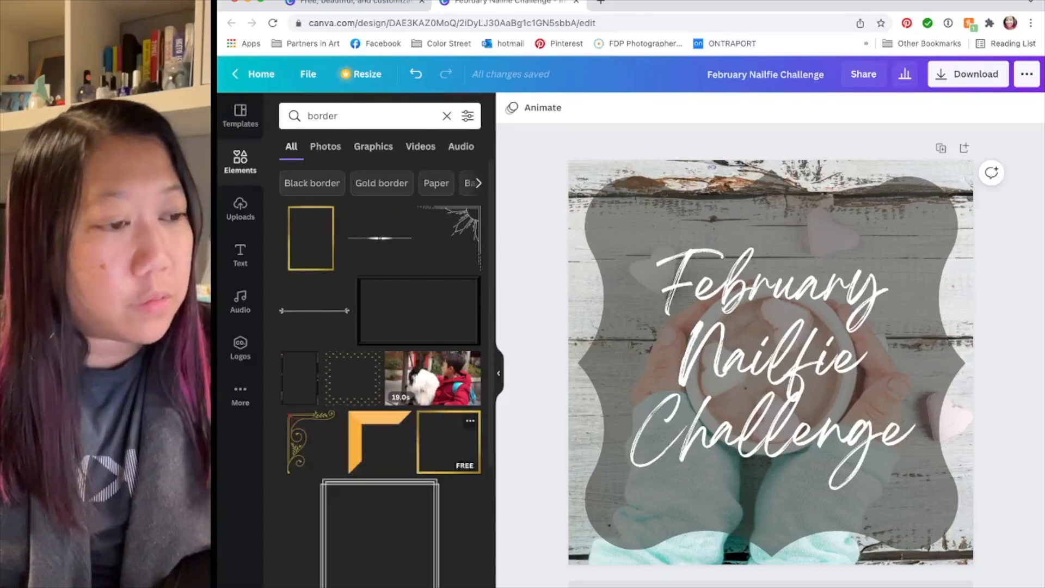
click(448, 442)
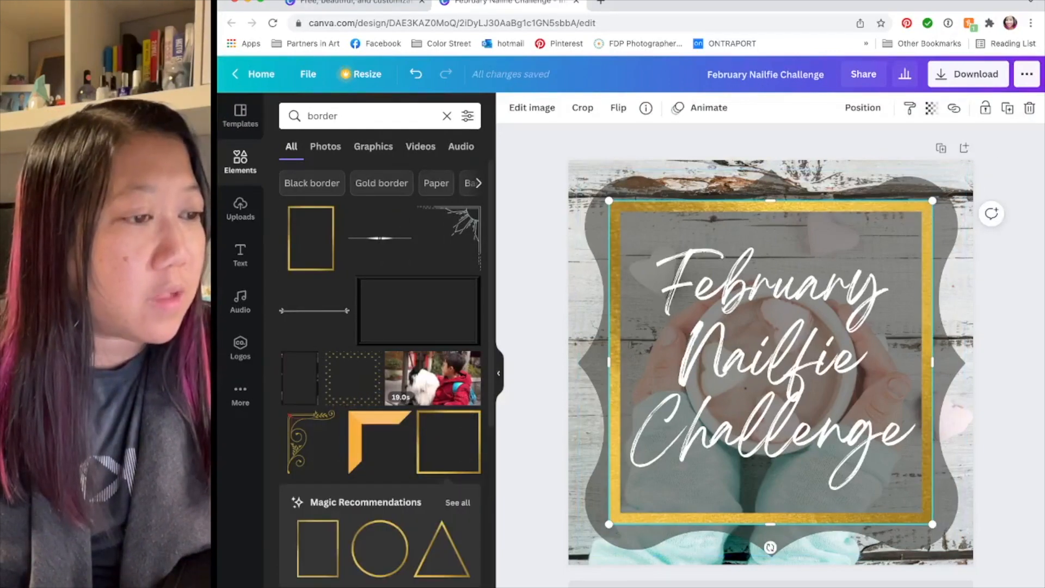
Step: Align the gold border with the page's top-left corner and enlarge it to cover the full page edge
drag(770, 382, 730, 340)
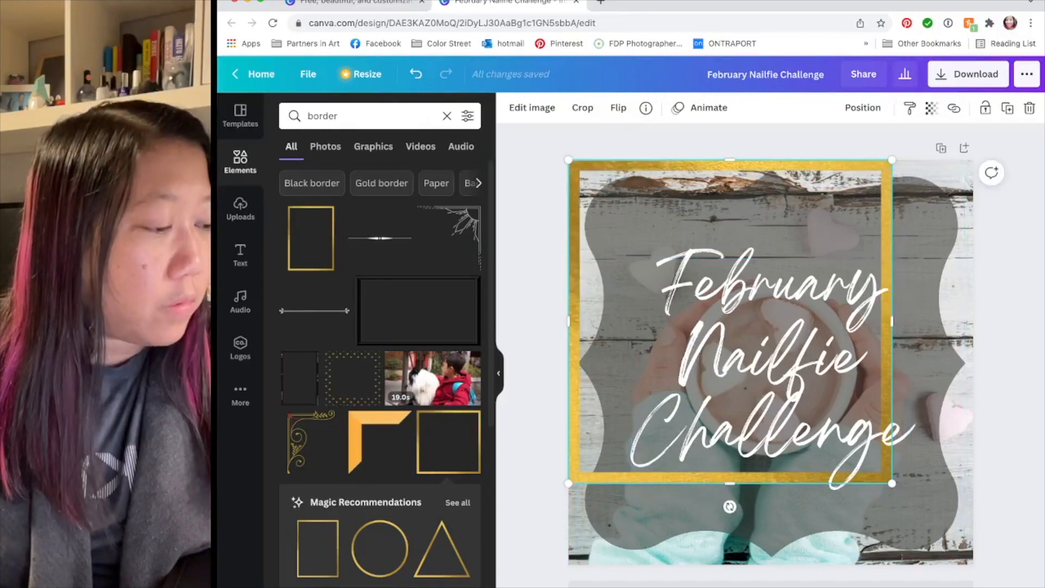
drag(891, 483, 974, 564)
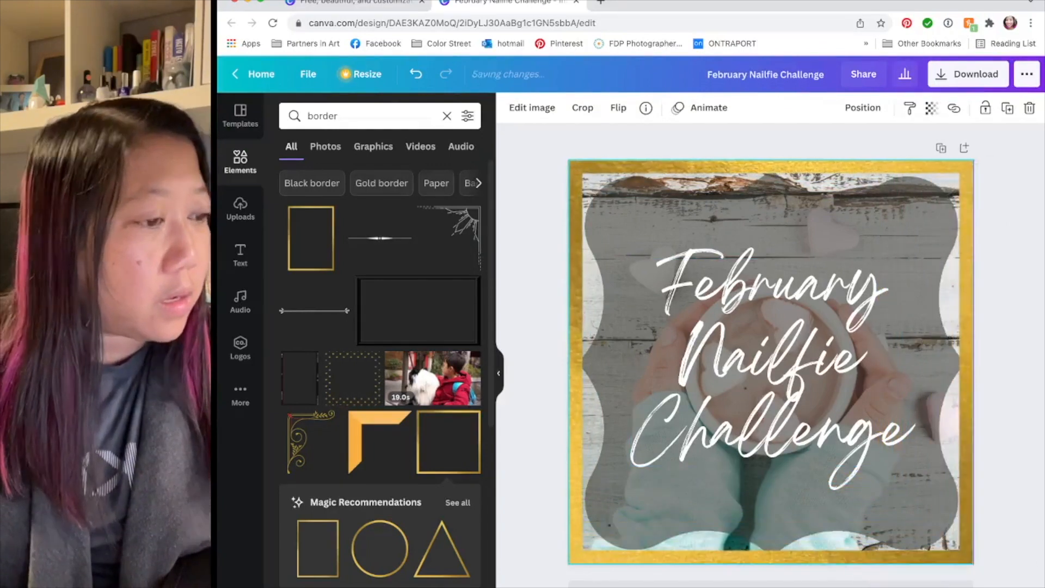
key(Escape)
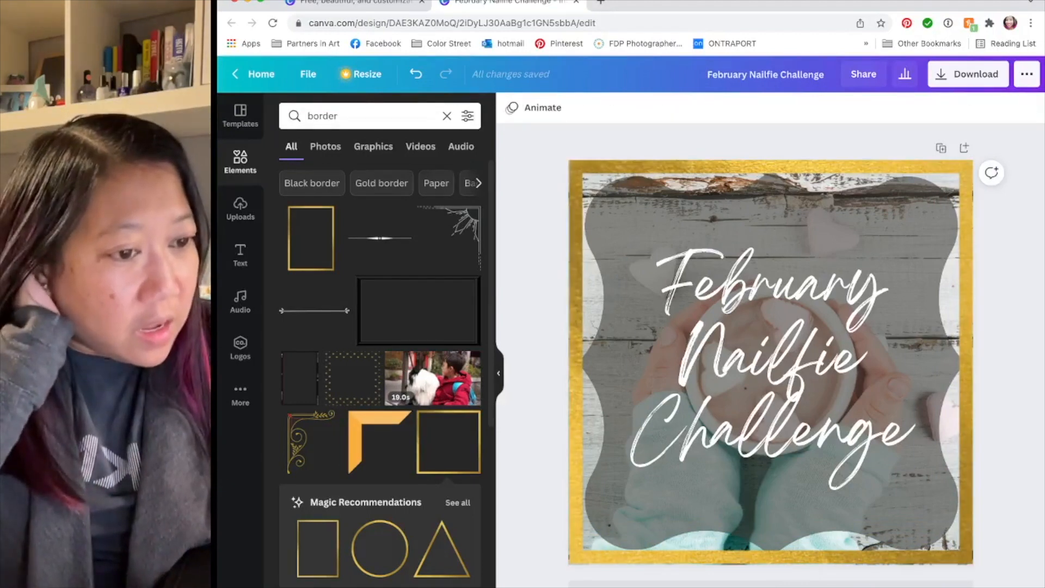
Step: Add the free gold glitter heart border to the page and delete the square gold border
scroll(354, 215, down, 3)
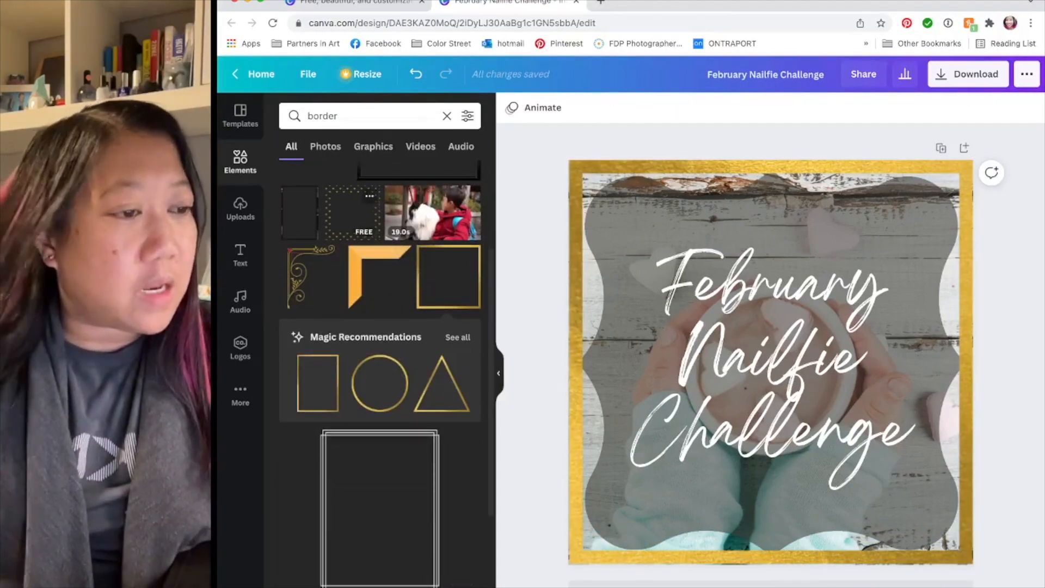
click(353, 213)
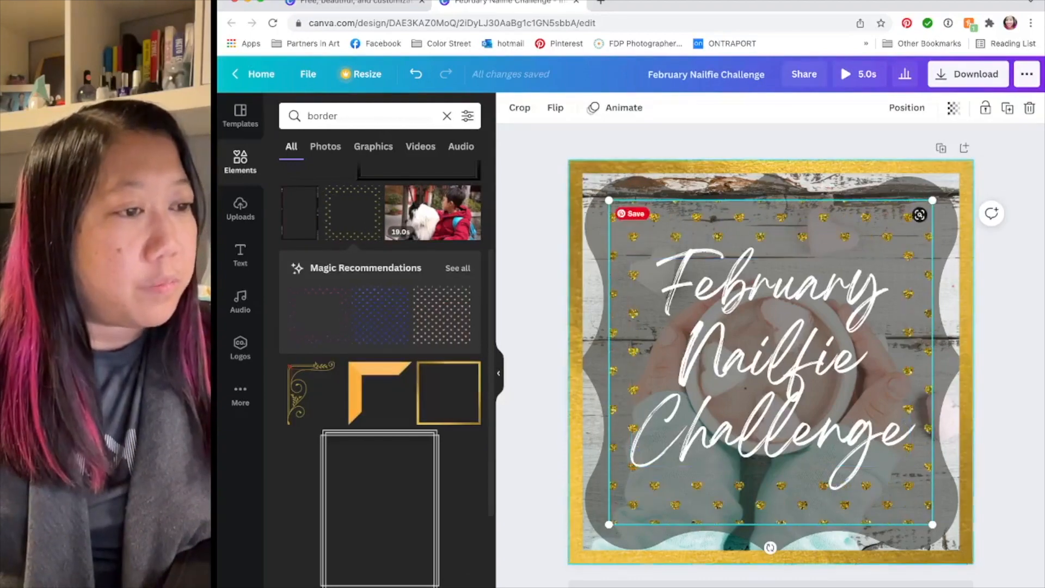
click(581, 354)
key(Delete)
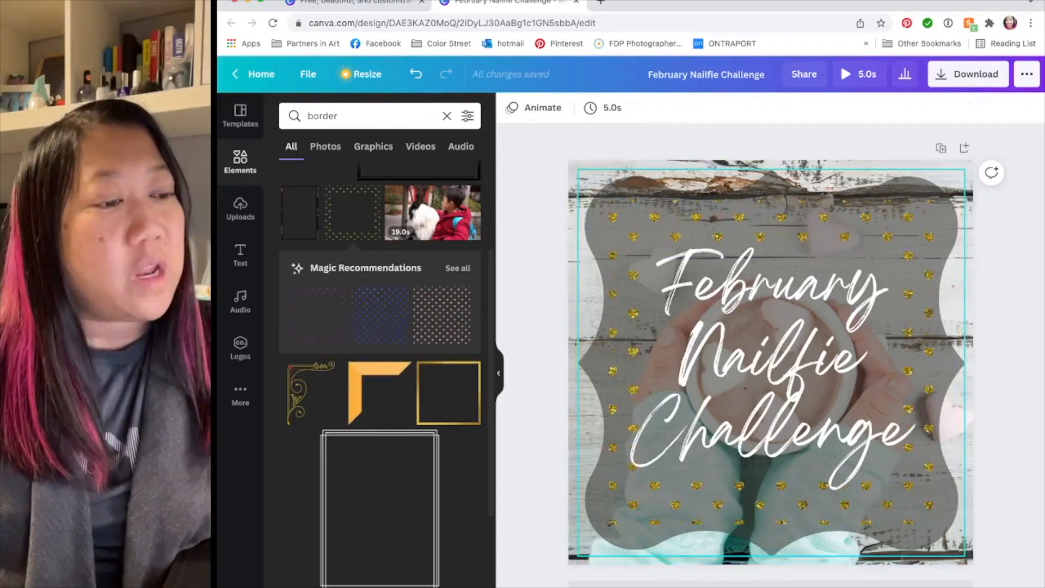
Step: Align the heart border with the page's top-left corner and enlarge it to cover the full page
click(633, 234)
drag(770, 362, 730, 322)
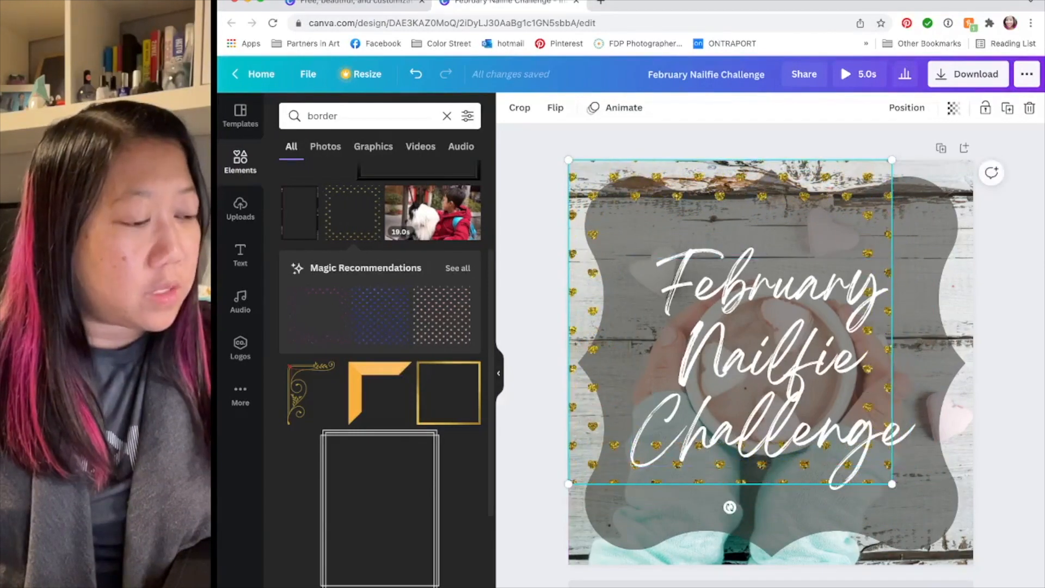
drag(891, 484, 974, 564)
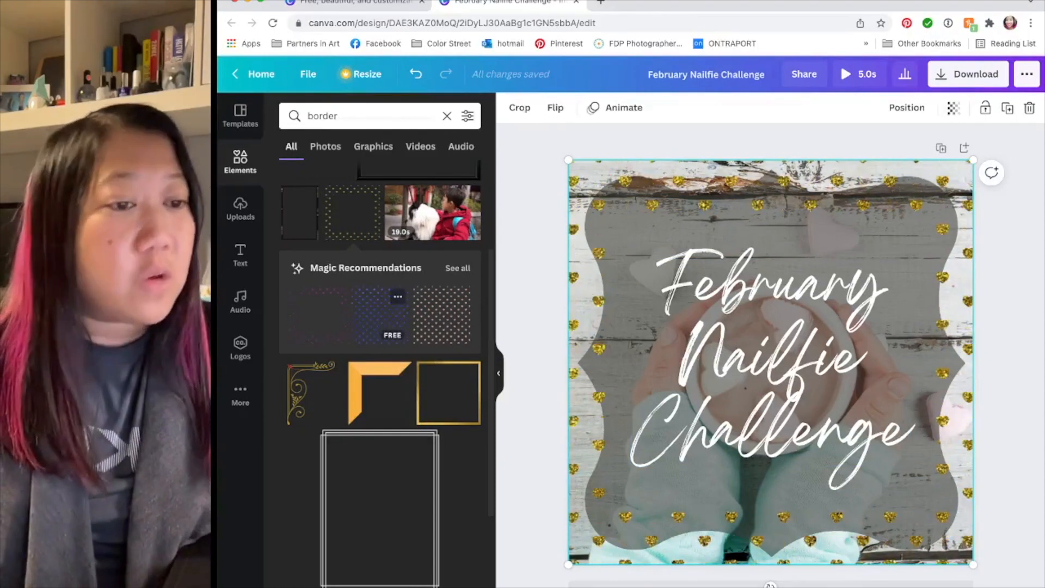
Step: Browse all recommendations similar to the heart border, try the free scattered confetti graphic on the page, and delete it
scroll(380, 327, up, 1)
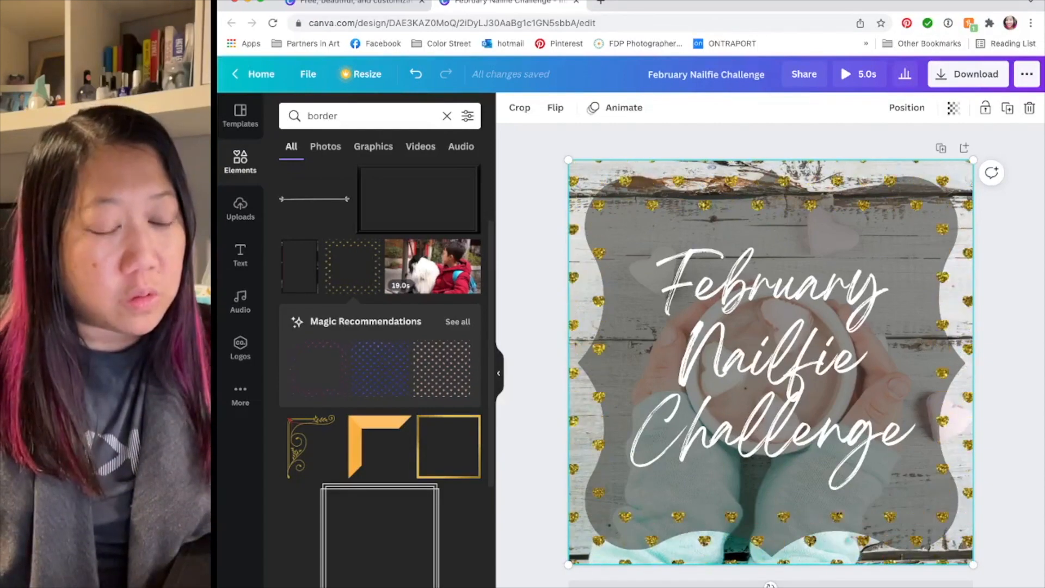
click(457, 322)
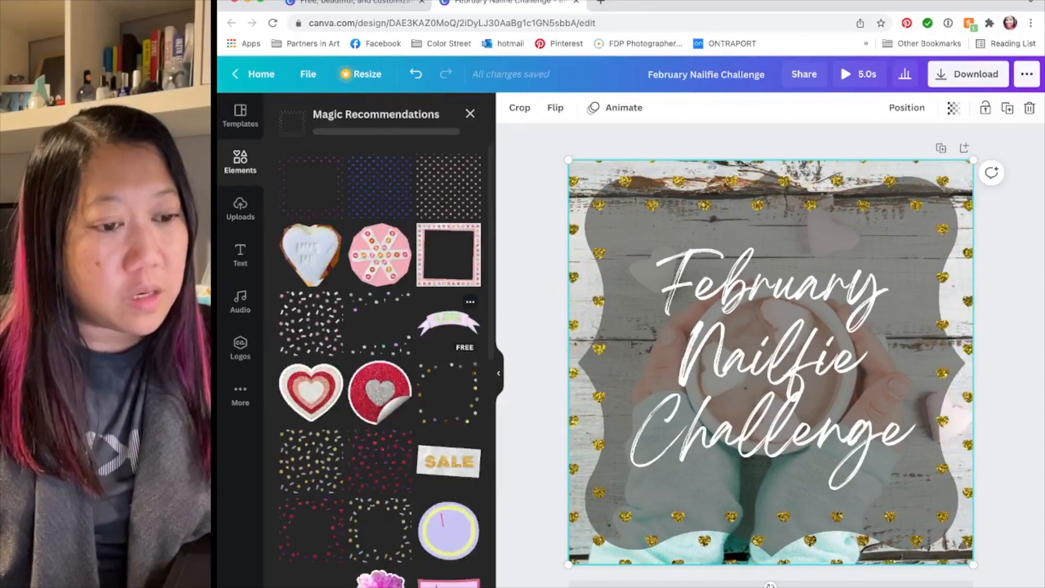
scroll(385, 349, down, 7)
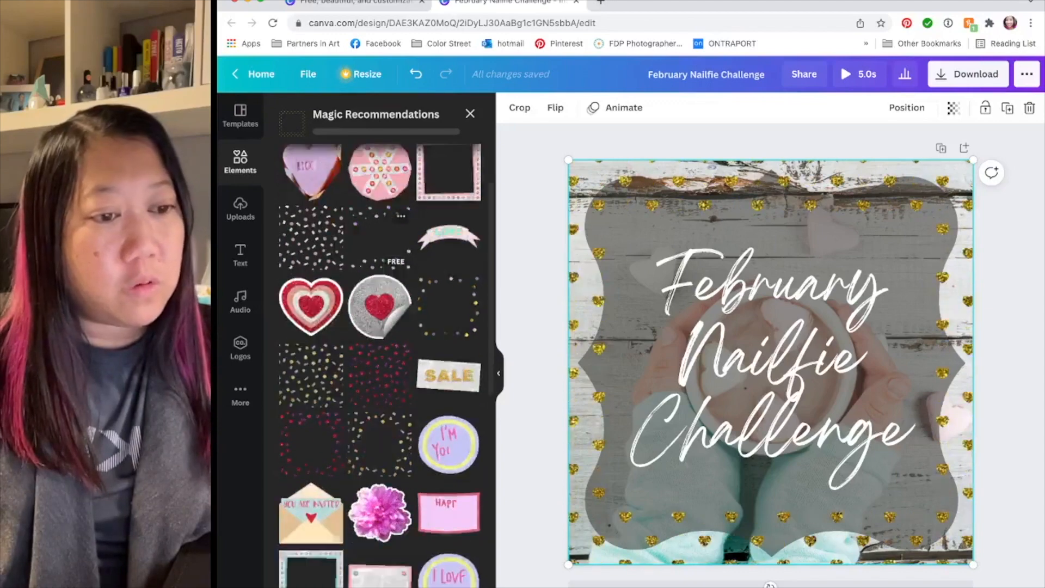
scroll(380, 365, down, 2)
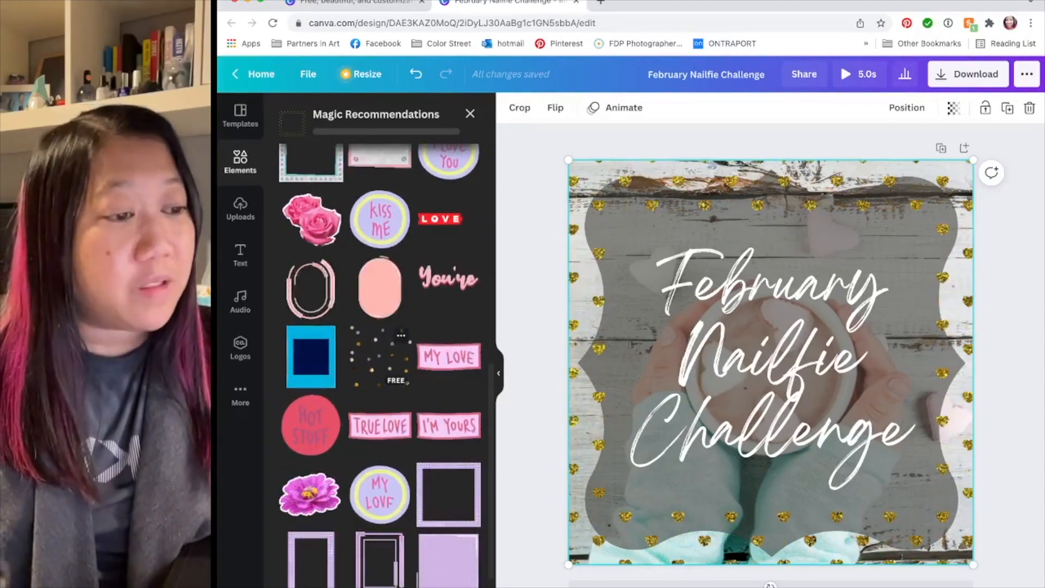
click(380, 357)
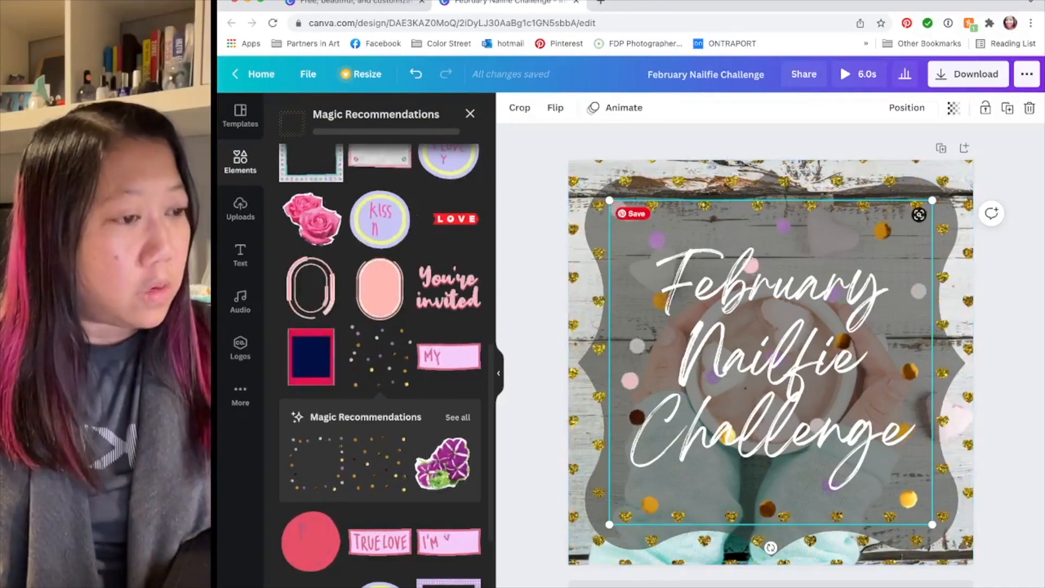
key(Delete)
Step: Delete the gold heart border from the page and move the February Nailfie Challenge heading slightly down within the ornate shape
click(599, 254)
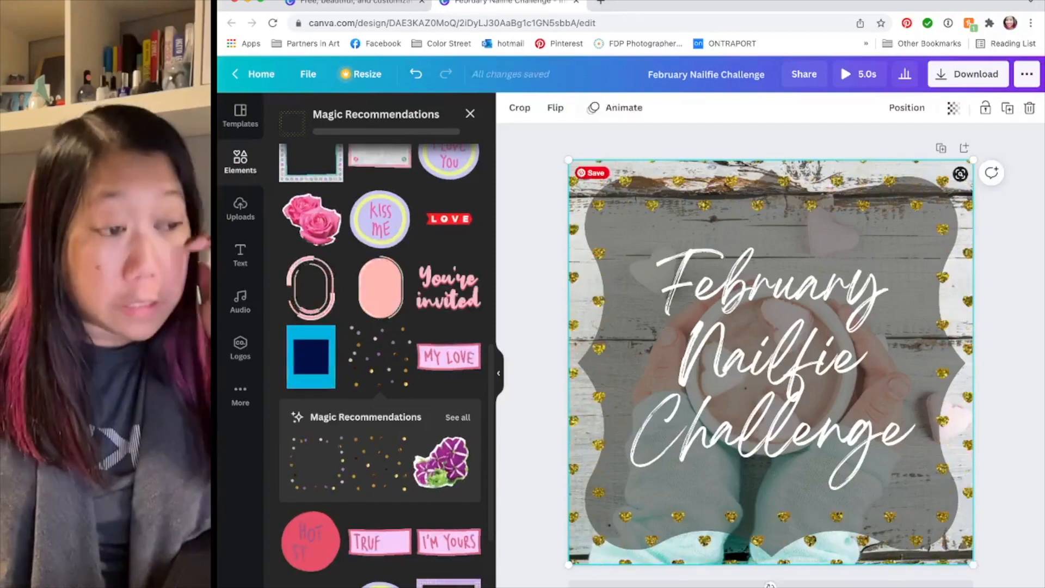
key(Delete)
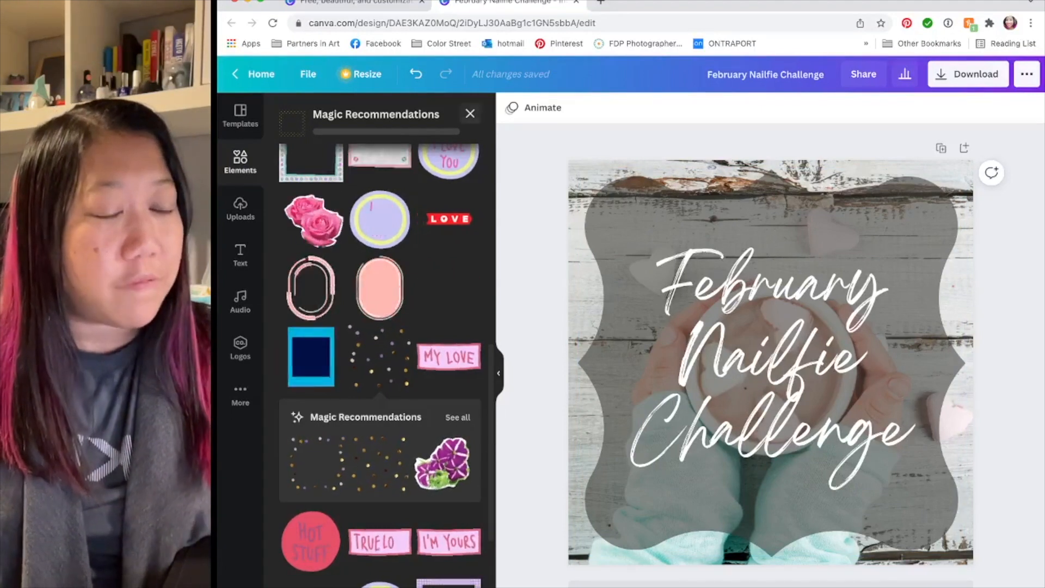
key(Escape)
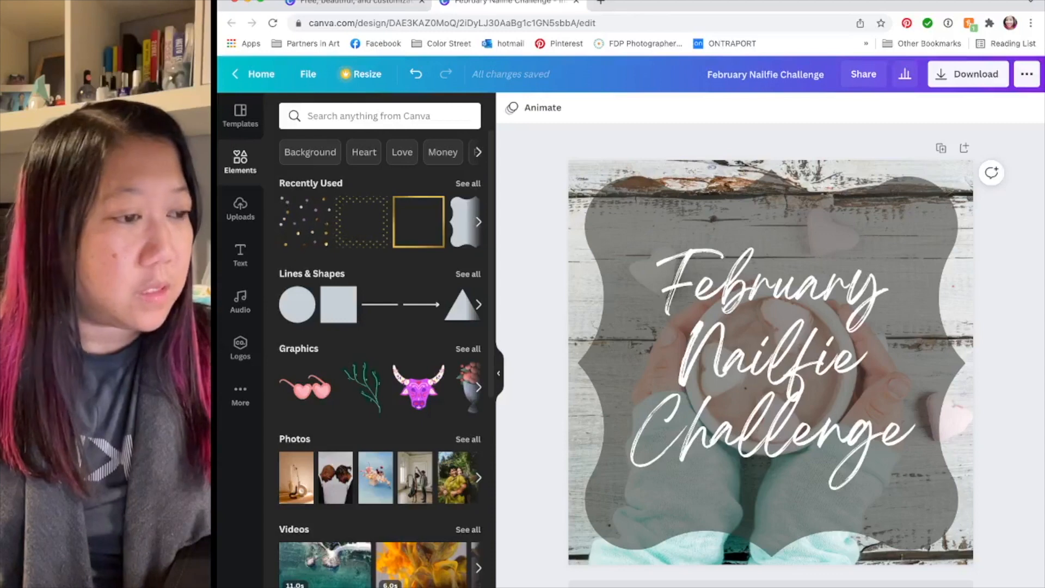
drag(771, 360, 771, 385)
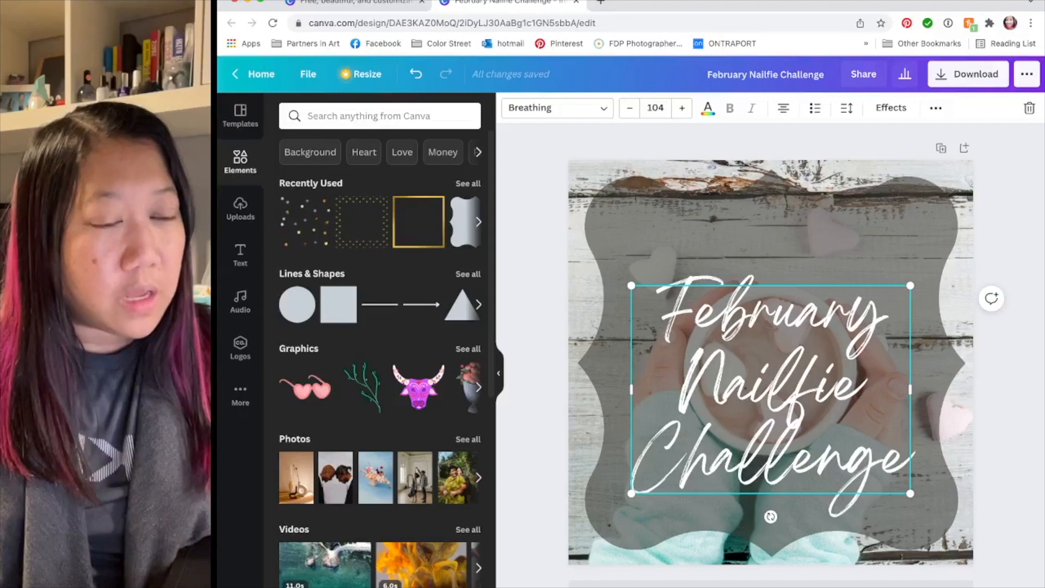
Step: Search the elements for "letter frames" and look through the graphics results for suitable letter-shaped frames
click(379, 115)
text(letter)
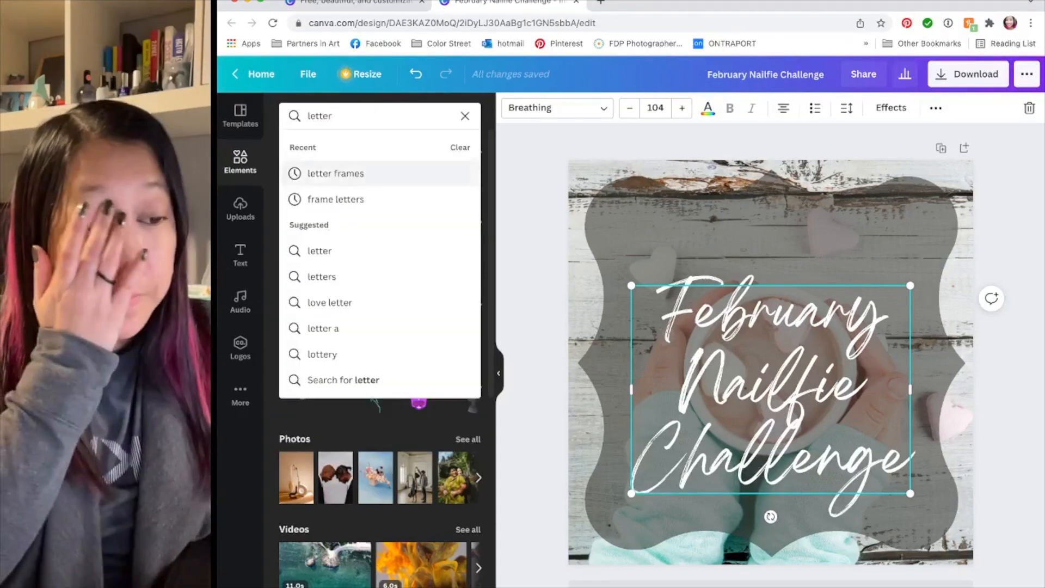
key(Down)
key(Return)
click(373, 146)
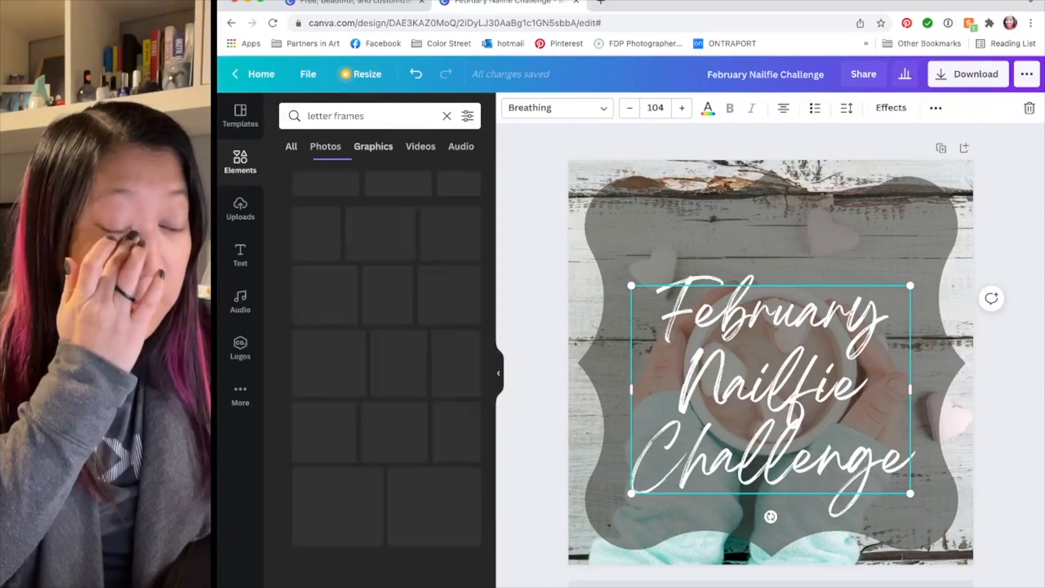
scroll(382, 240, down, 1)
scroll(382, 240, down, 10)
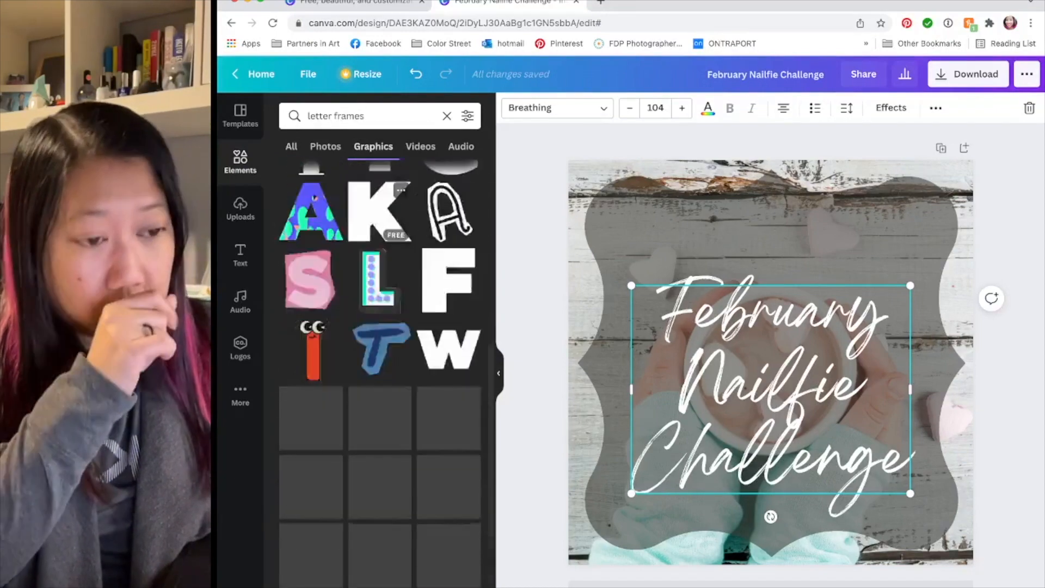
scroll(381, 294, down, 8)
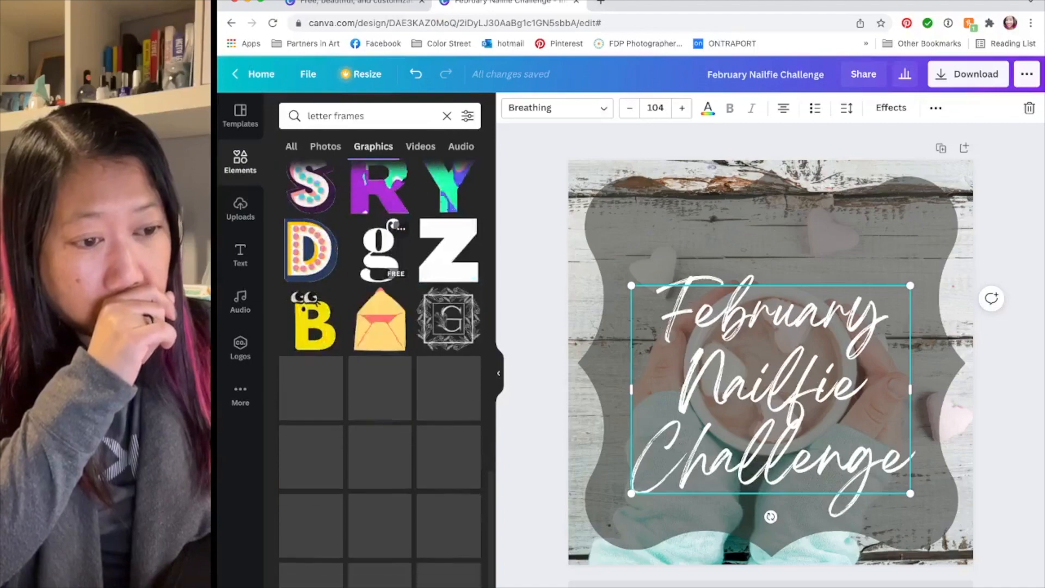
scroll(382, 294, down, 8)
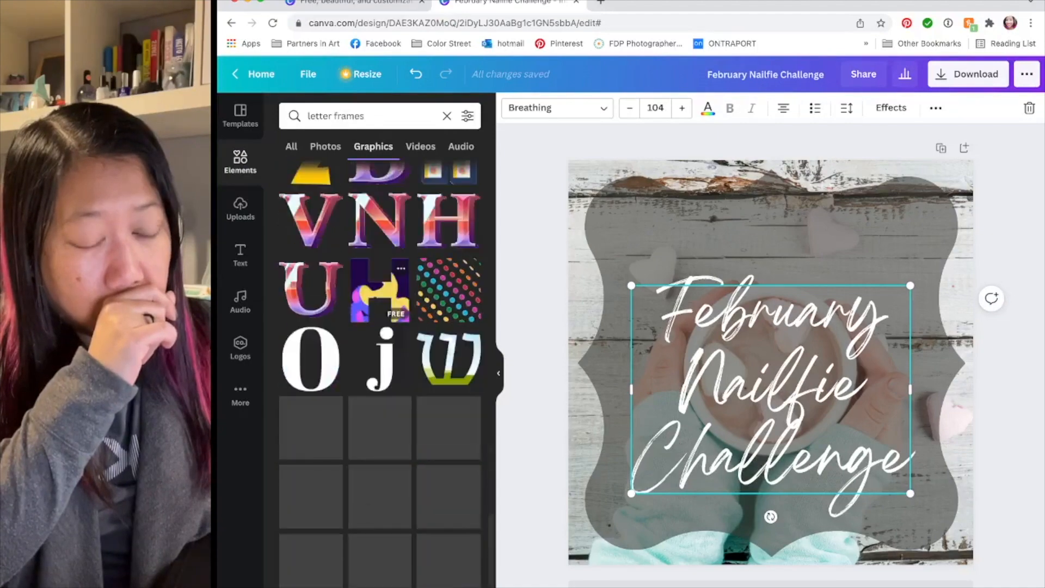
scroll(381, 348, down, 8)
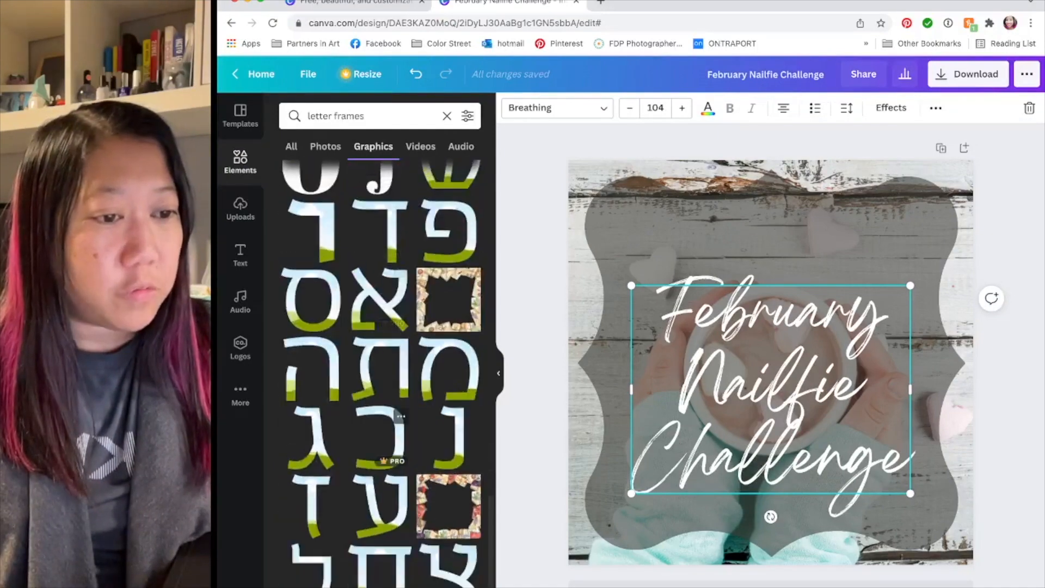
Step: Search the elements for "frame letters" and look through the graphics results
double_click(349, 116)
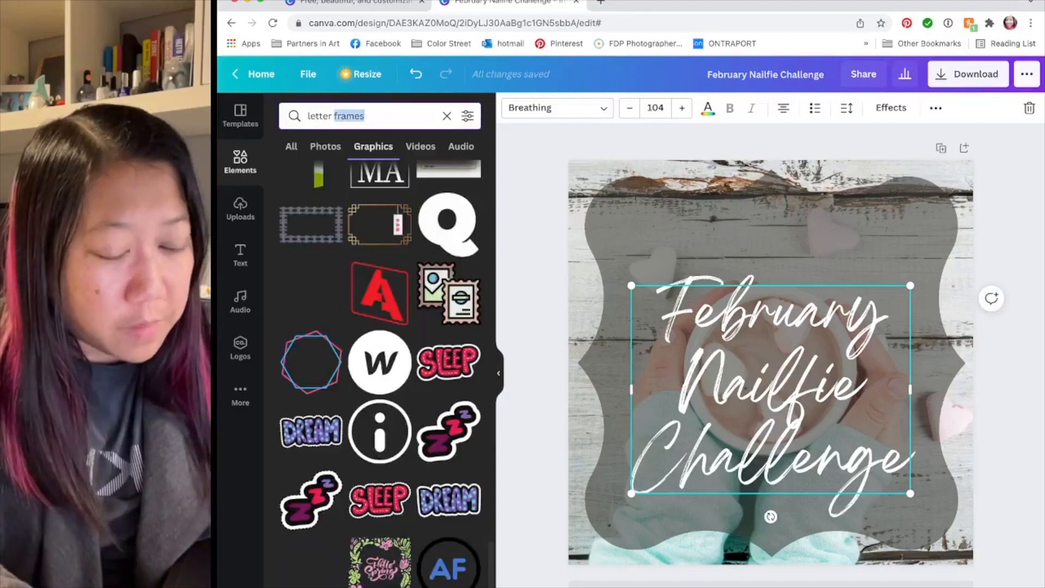
text(frame letters)
key(Return)
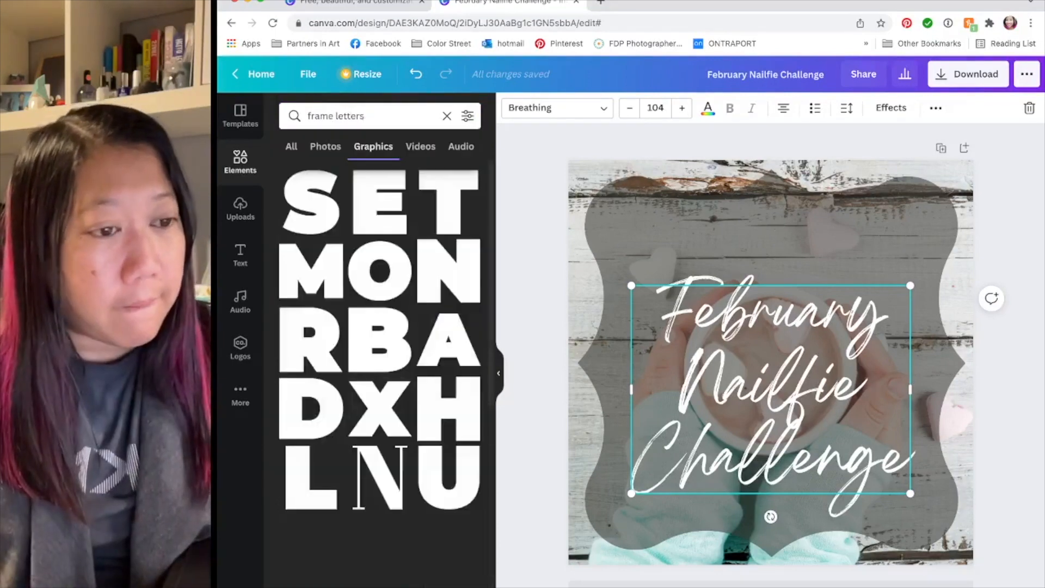
scroll(380, 370, down, 3)
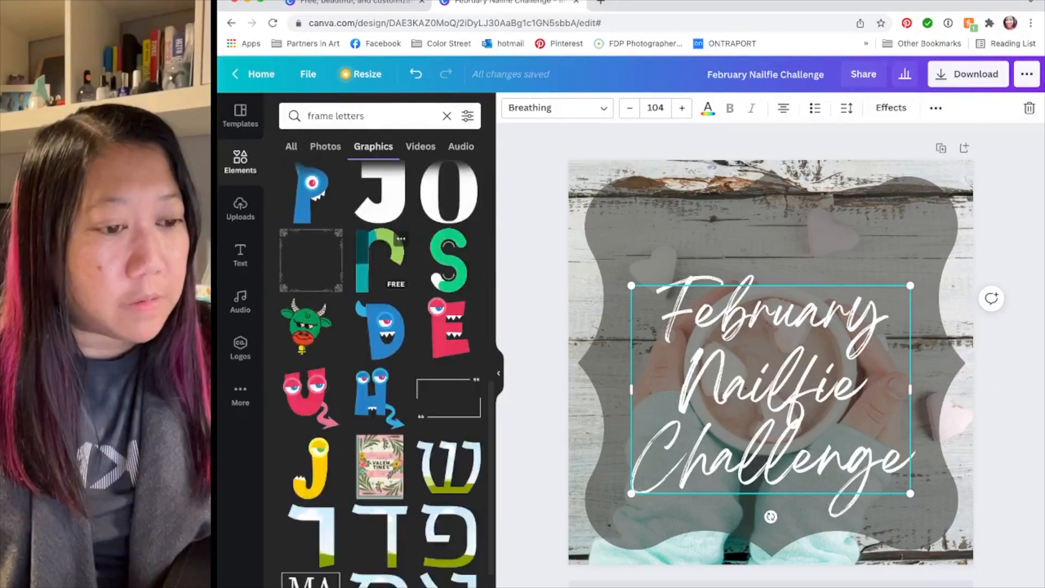
scroll(380, 370, down, 10)
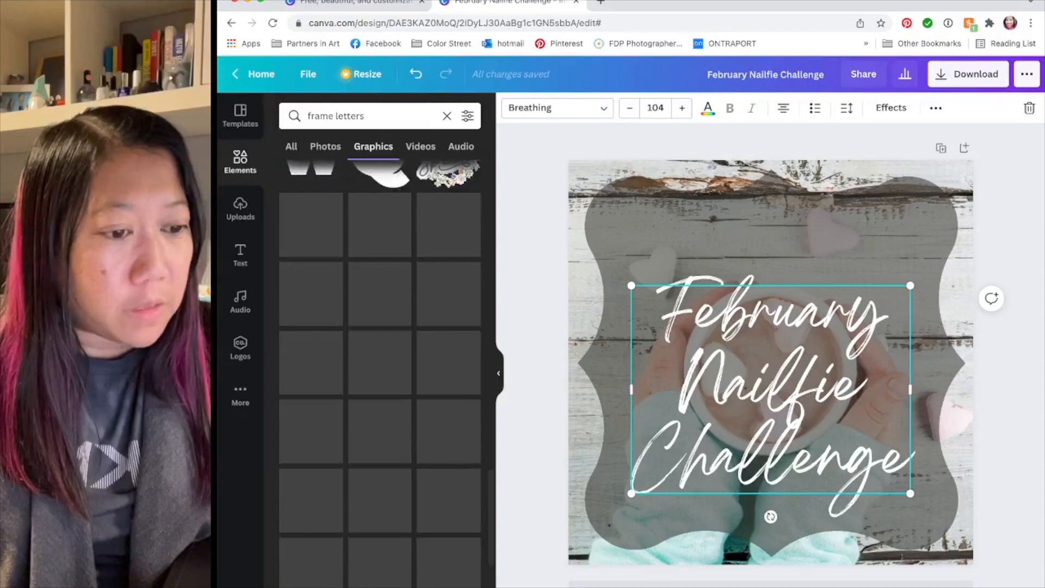
scroll(380, 370, down, 10)
scroll(380, 371, down, 10)
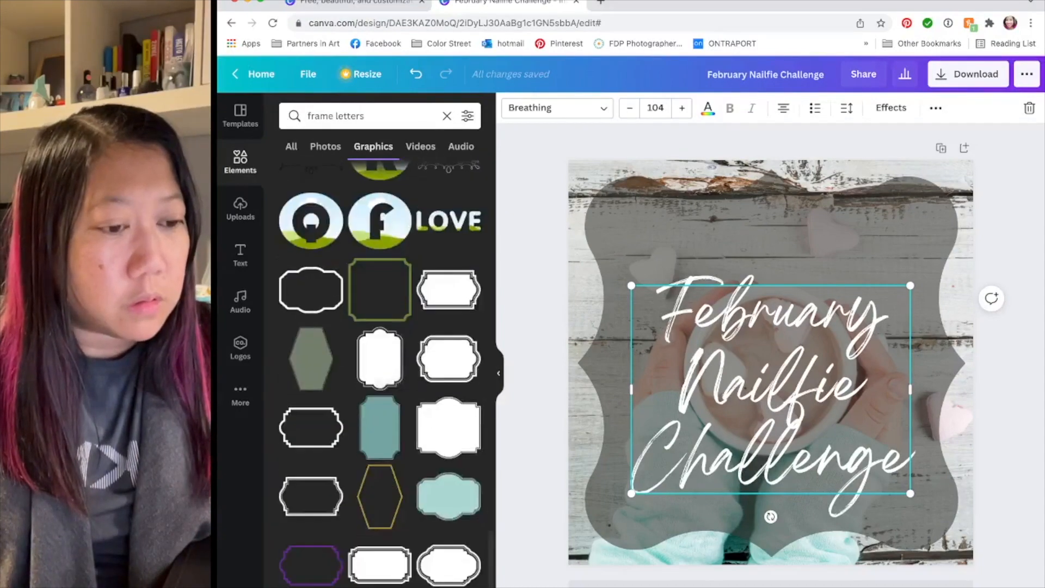
scroll(380, 370, down, 5)
Step: Look through all result types for "frame letters" to find letter-shaped frames in a suitable style
click(291, 146)
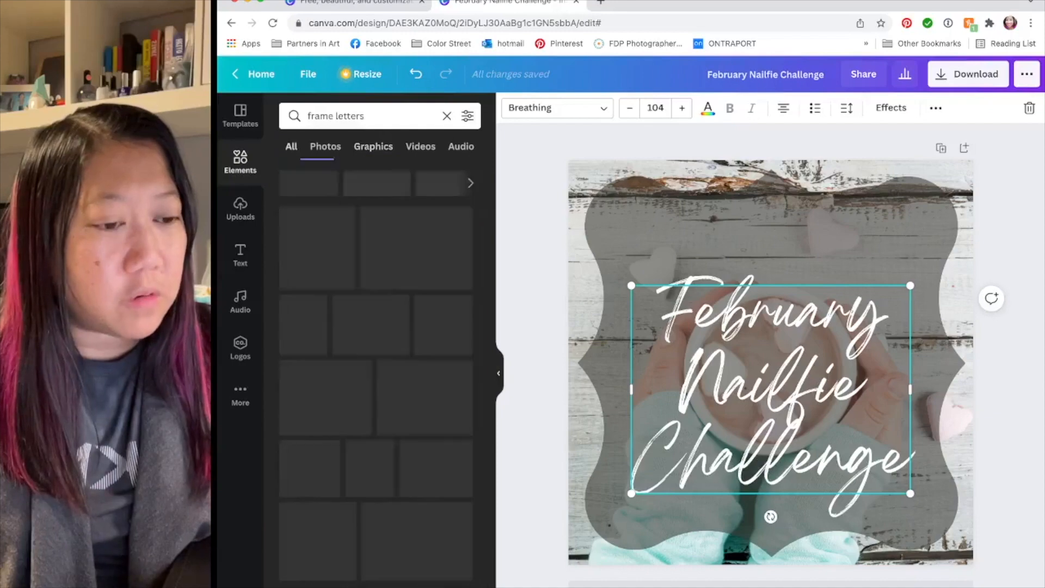
scroll(380, 370, up, 5)
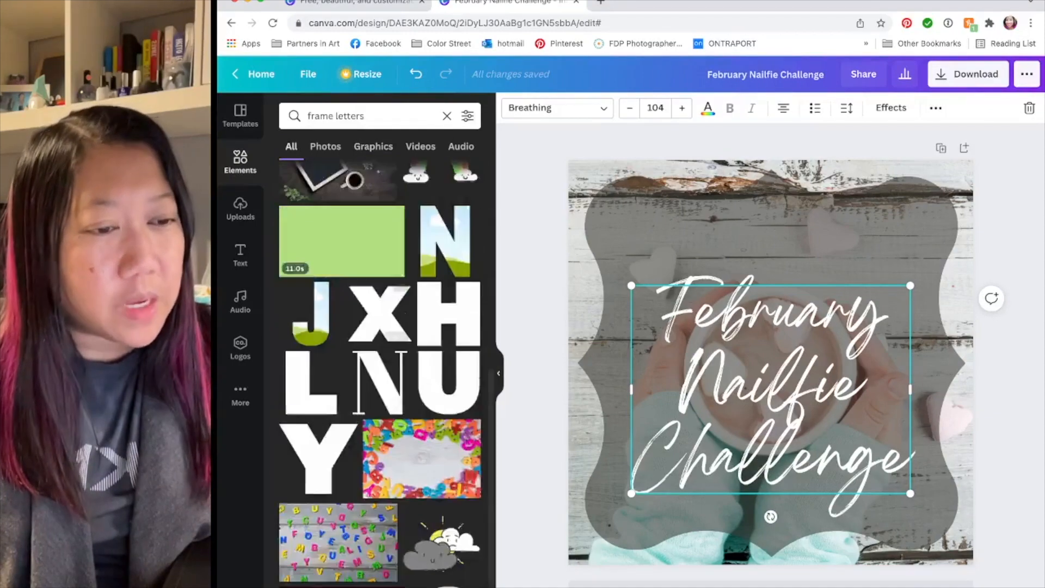
scroll(338, 283, down, 3)
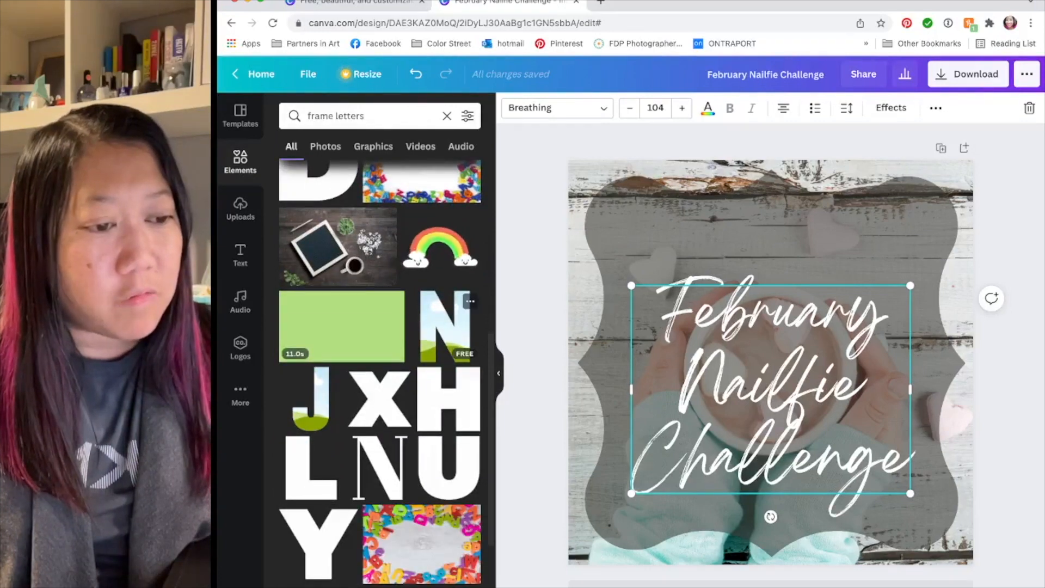
scroll(380, 374, down, 1)
scroll(381, 374, down, 10)
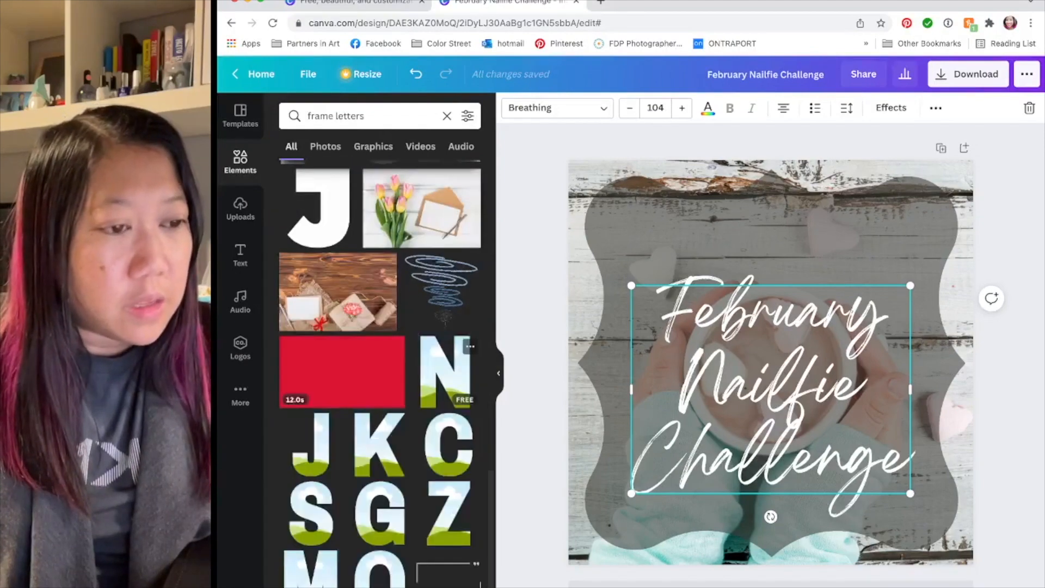
scroll(380, 414, down, 3)
scroll(380, 414, down, 5)
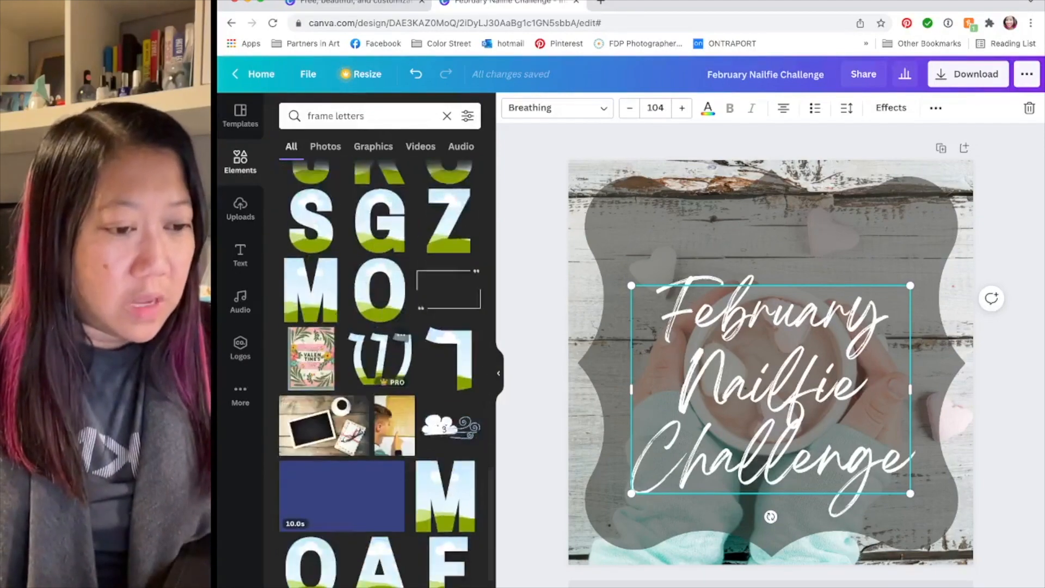
scroll(382, 403, down, 5)
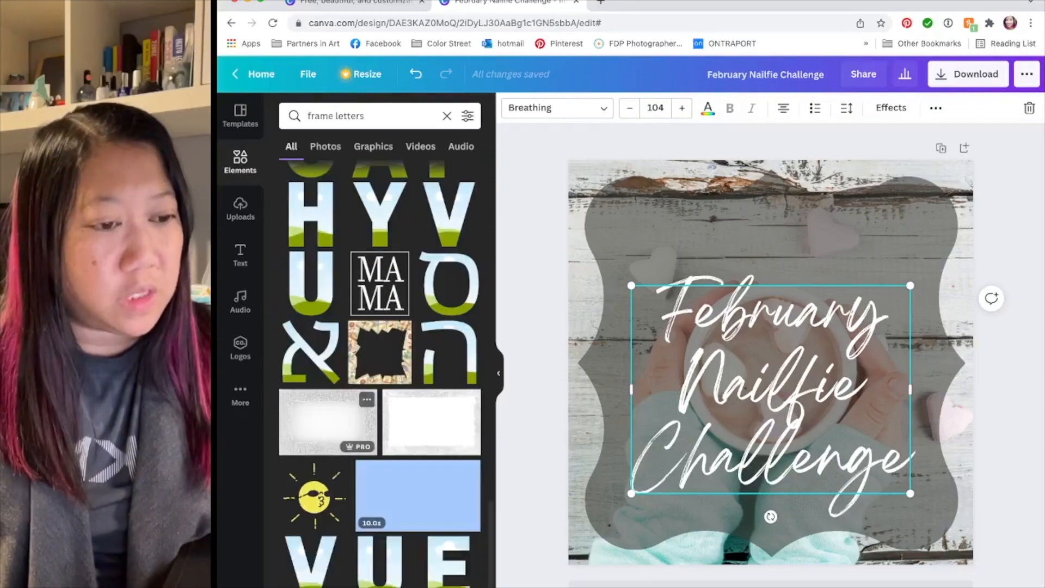
scroll(381, 425, down, 5)
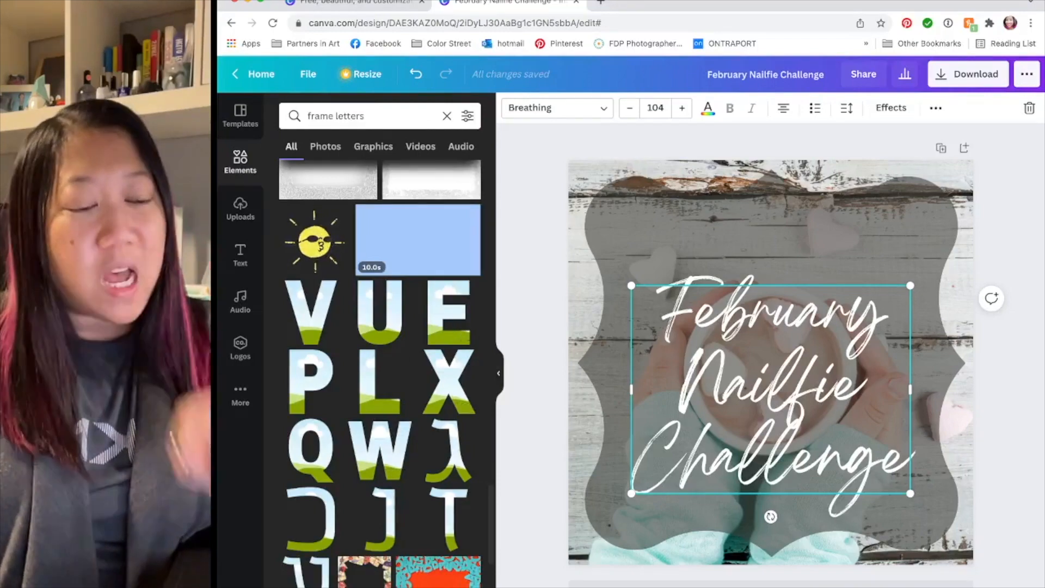
scroll(446, 370, down, 2)
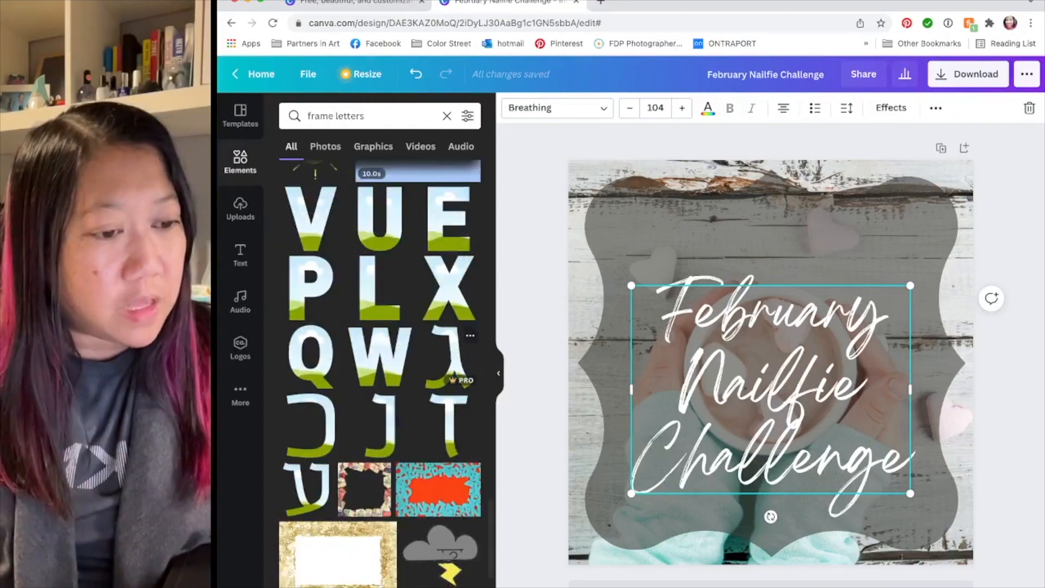
scroll(414, 381, down, 7)
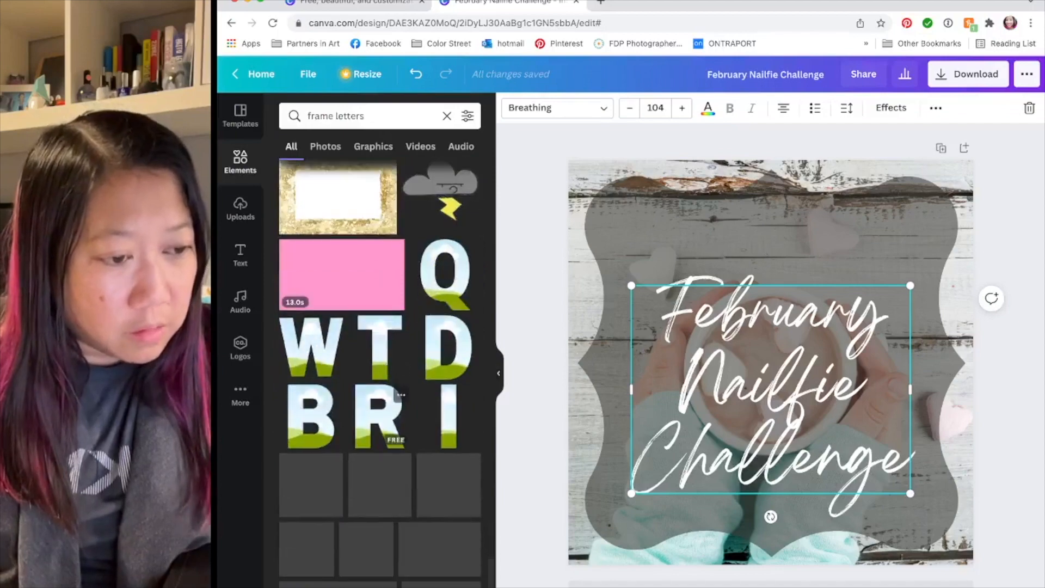
scroll(397, 392, down, 4)
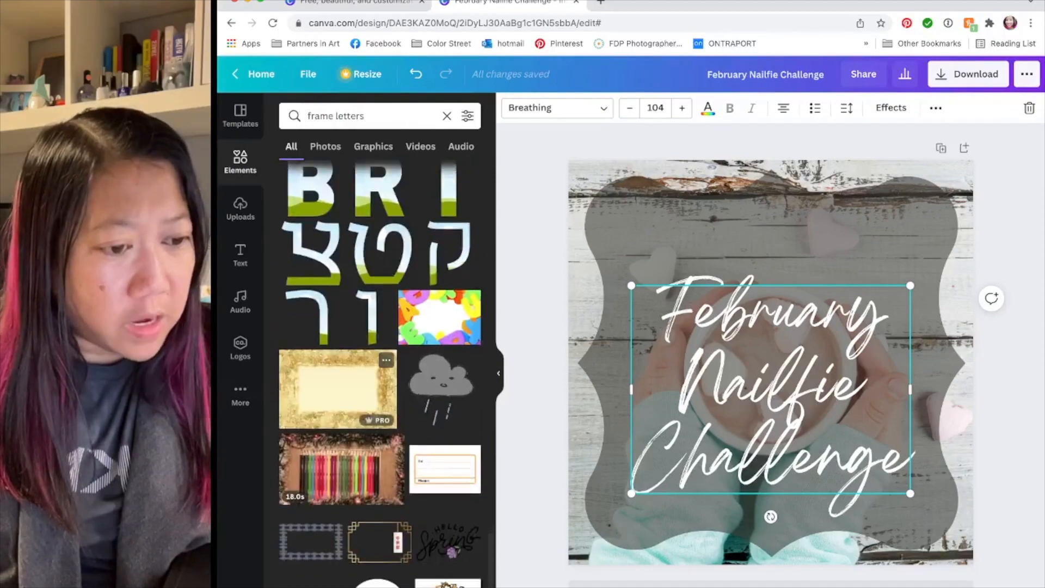
scroll(381, 376, down, 4)
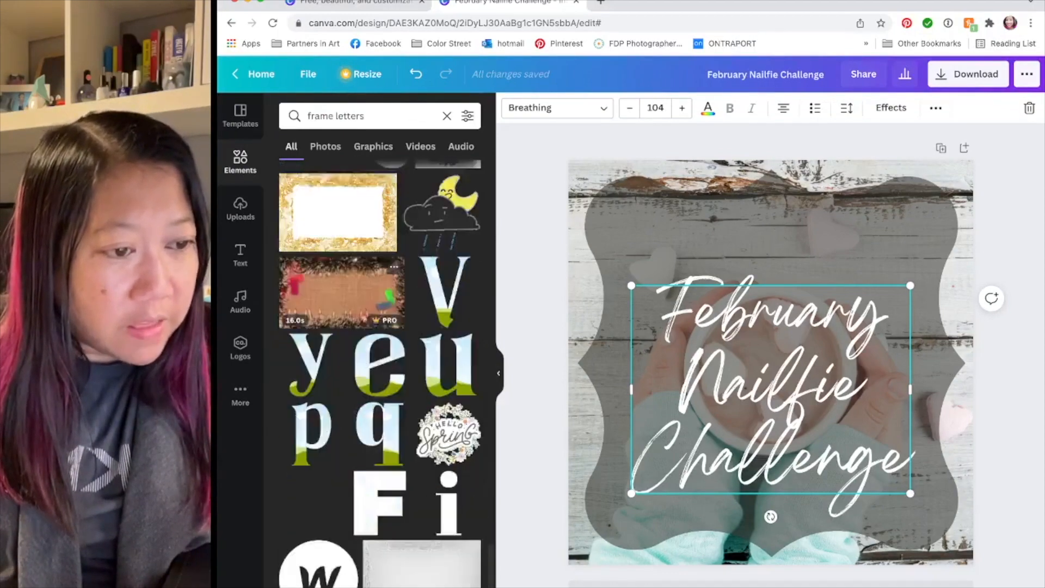
scroll(381, 376, down, 1)
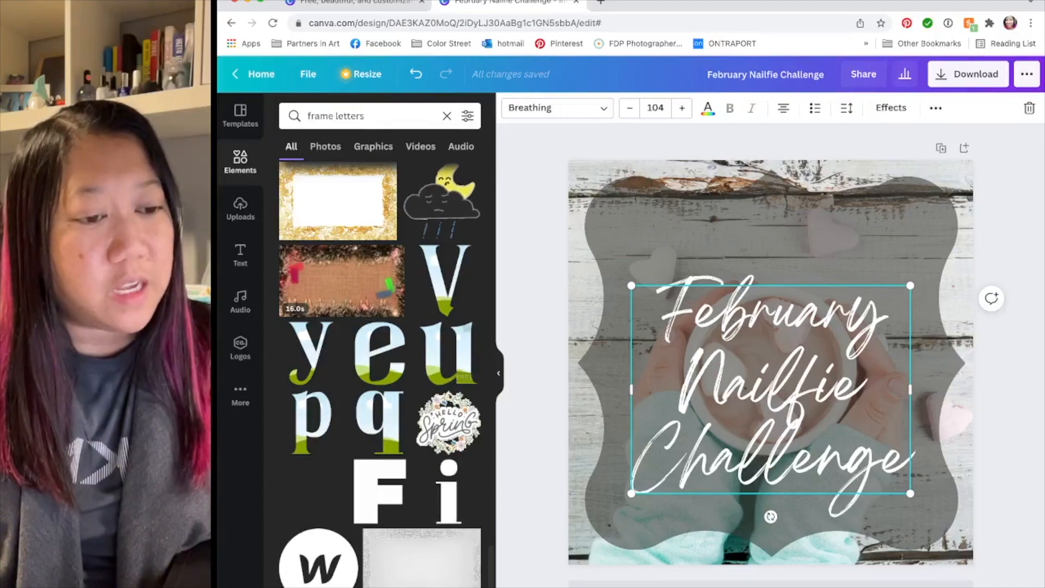
scroll(380, 371, down, 2)
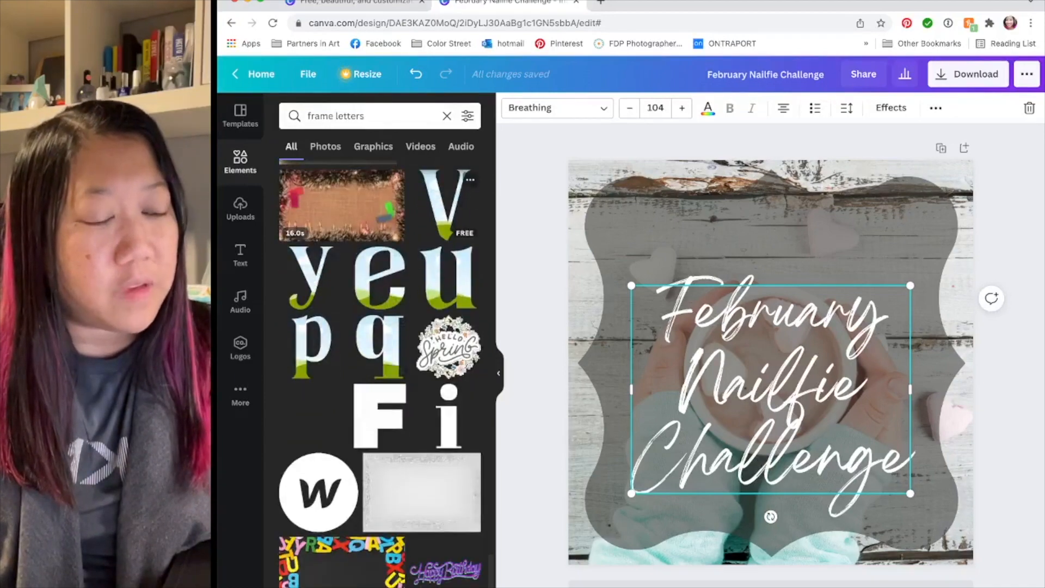
scroll(380, 371, down, 8)
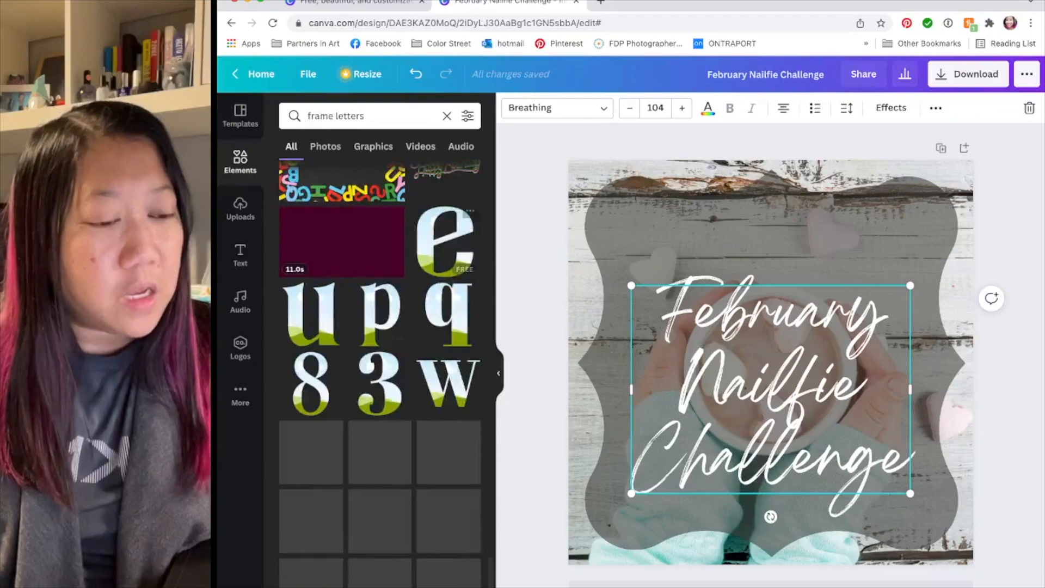
scroll(380, 349, down, 6)
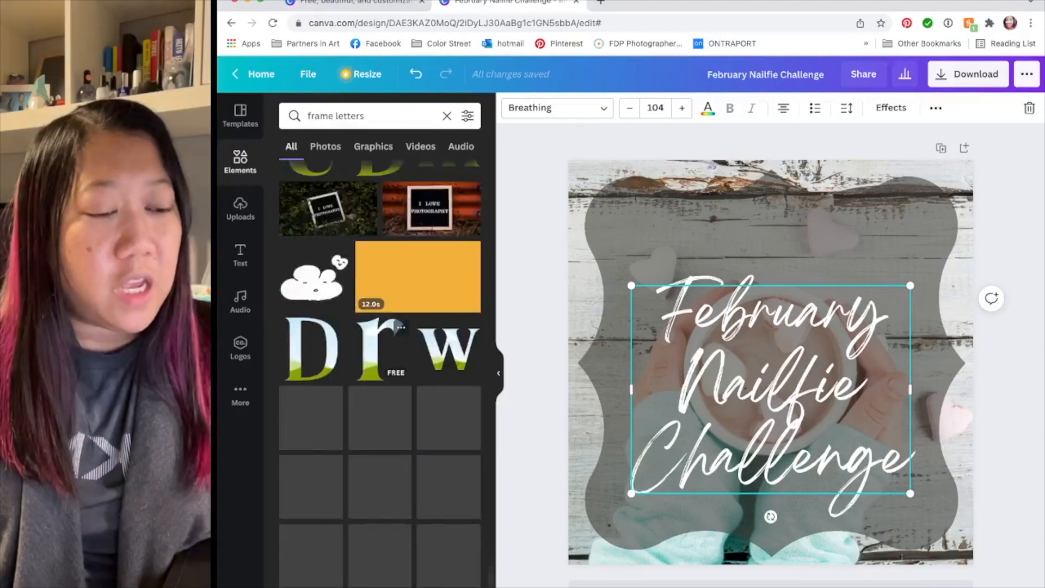
scroll(400, 341, down, 3)
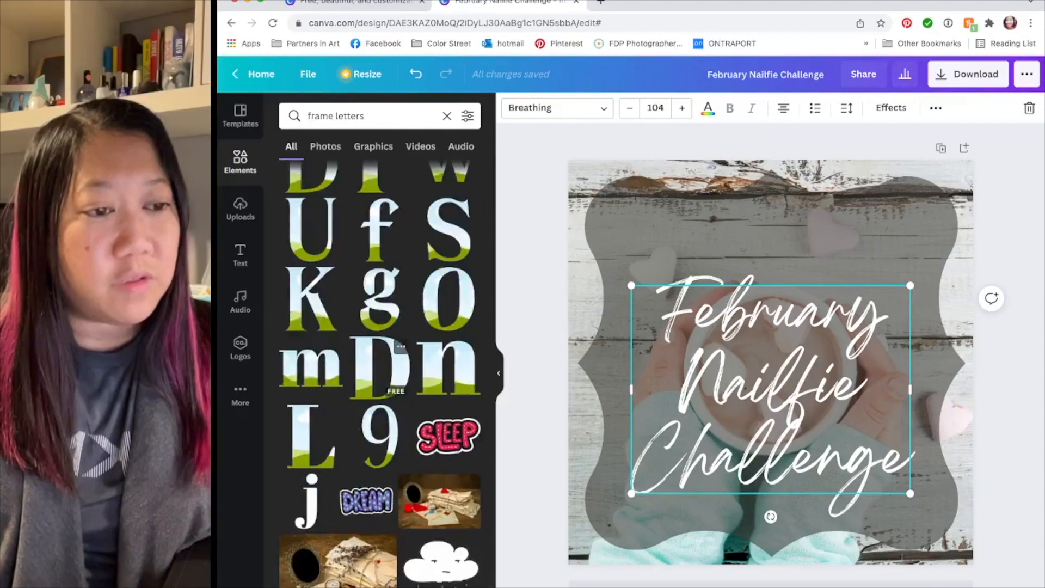
scroll(400, 348, down, 5)
scroll(380, 376, down, 5)
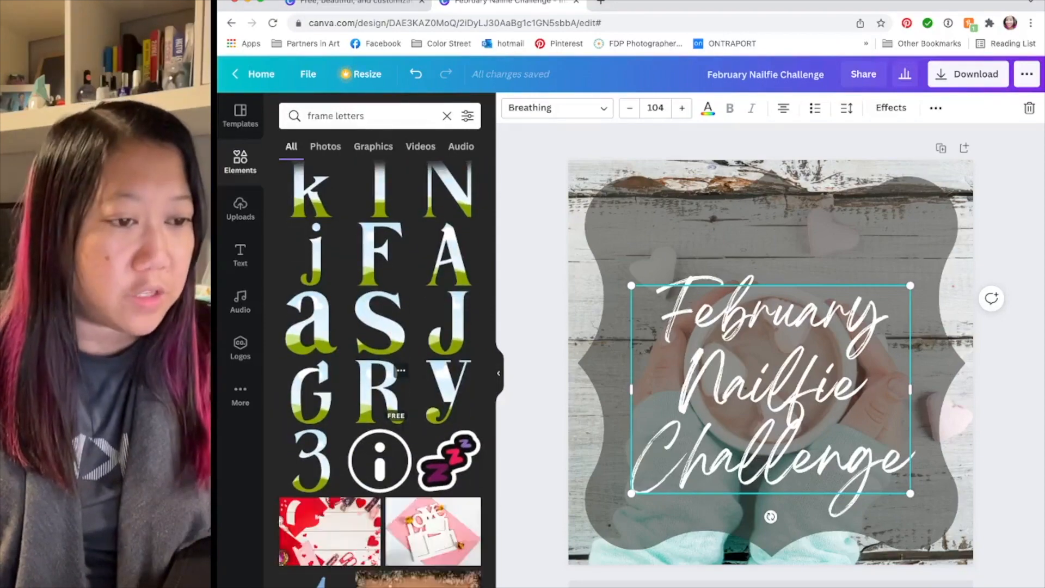
Step: Add the free serif capital F letter frame and shrink it into the upper-left area of the ornate shape, above the heading
scroll(401, 374, up, 1)
click(763, 234)
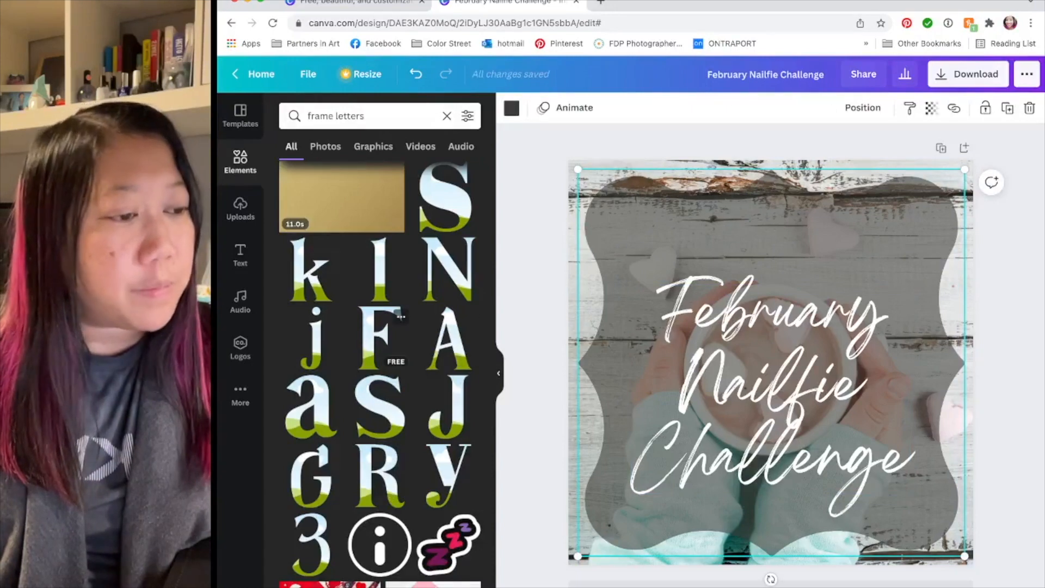
click(380, 335)
drag(792, 323, 713, 272)
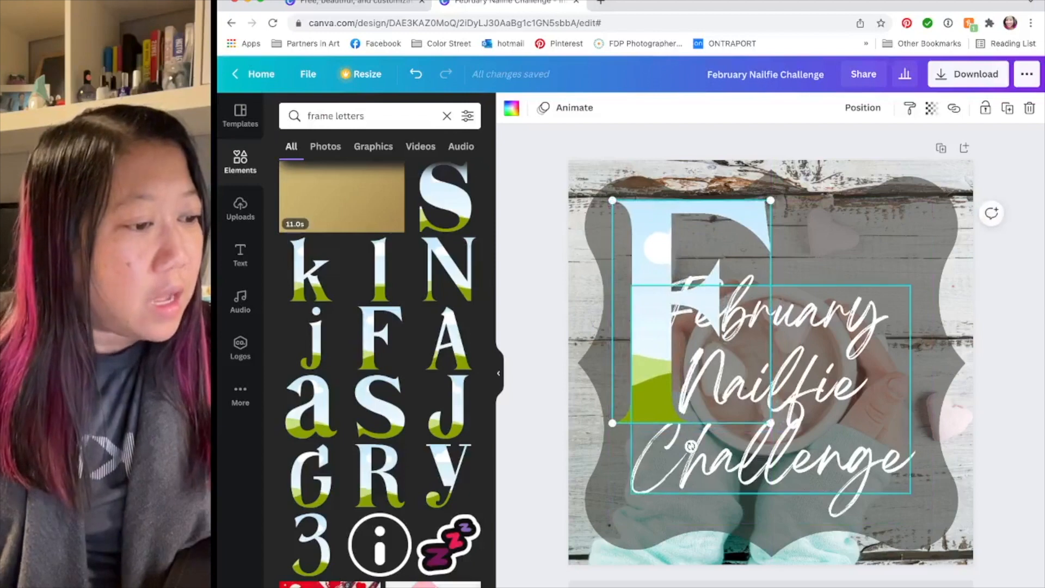
drag(771, 423, 632, 232)
Step: Look through the "frame letters" results for more letter frames in the same serif style as the F
scroll(380, 370, down, 3)
scroll(380, 370, down, 3)
scroll(380, 370, up, 1)
scroll(380, 371, down, 4)
scroll(381, 468, down, 3)
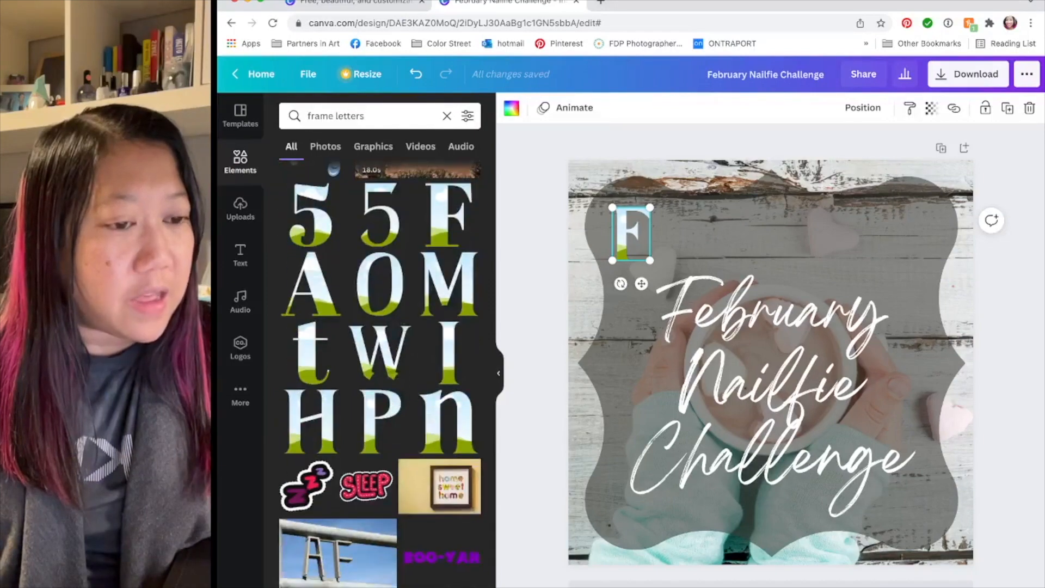
scroll(381, 419, down, 4)
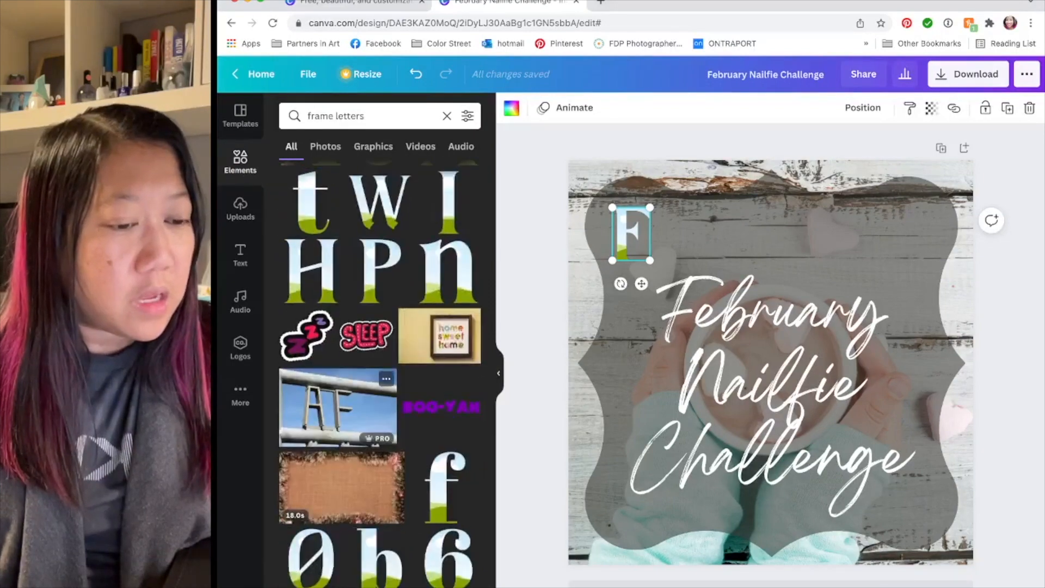
scroll(381, 420, down, 4)
scroll(381, 419, down, 6)
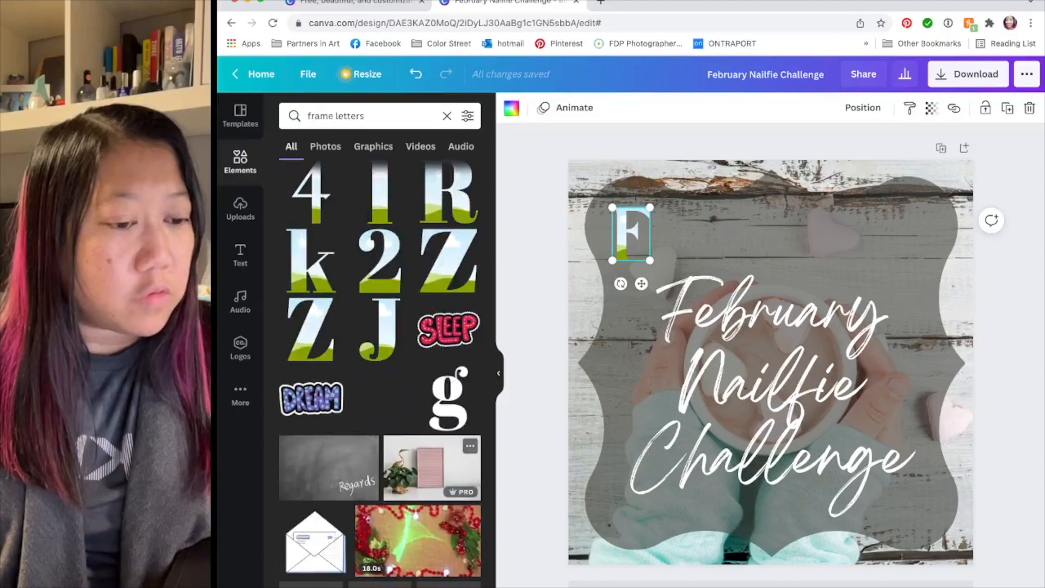
scroll(381, 419, up, 2)
scroll(381, 419, down, 6)
scroll(381, 420, down, 3)
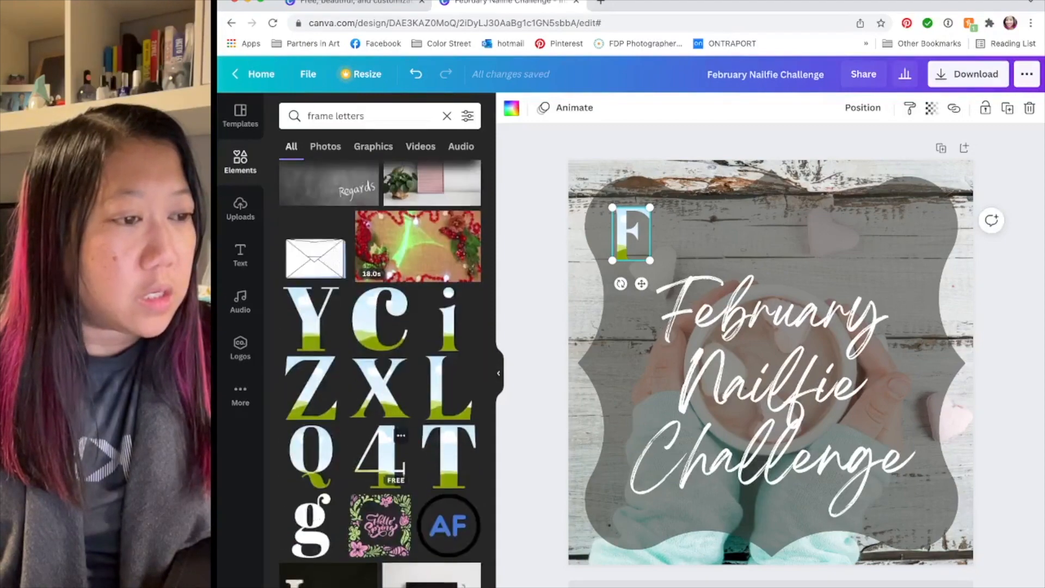
scroll(381, 419, up, 6)
scroll(381, 376, up, 2)
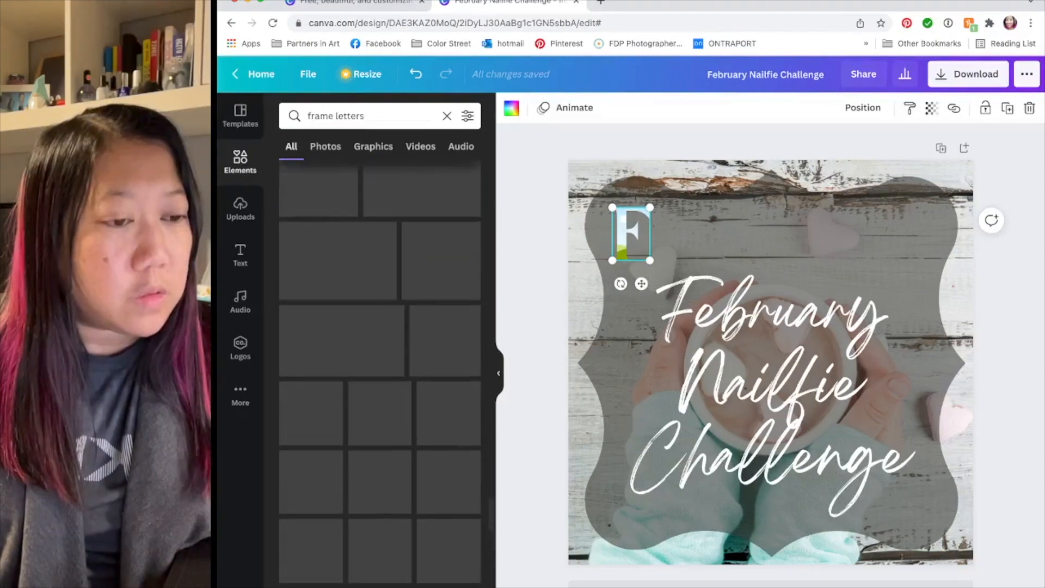
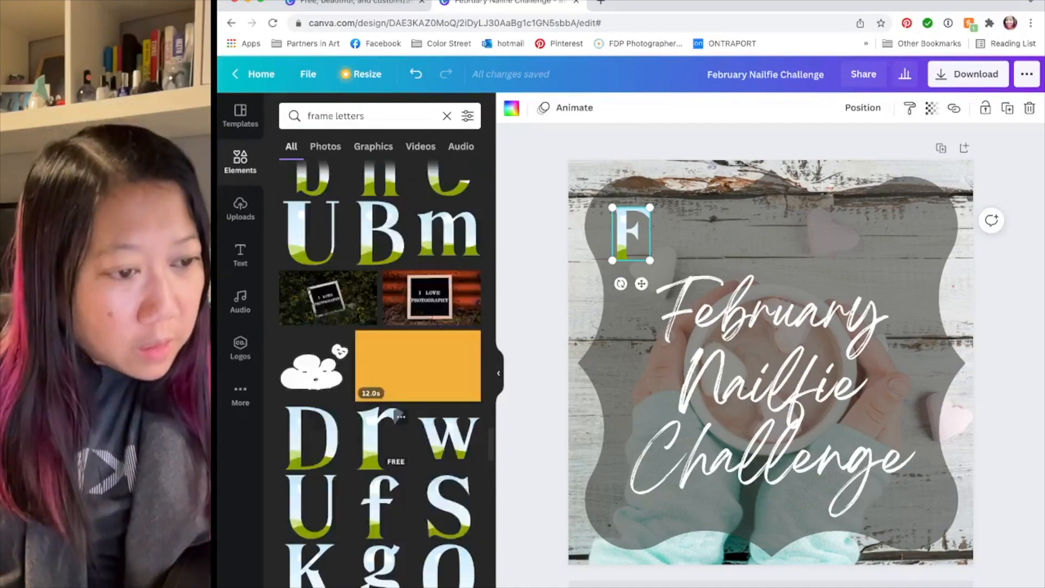
scroll(396, 413, up, 4)
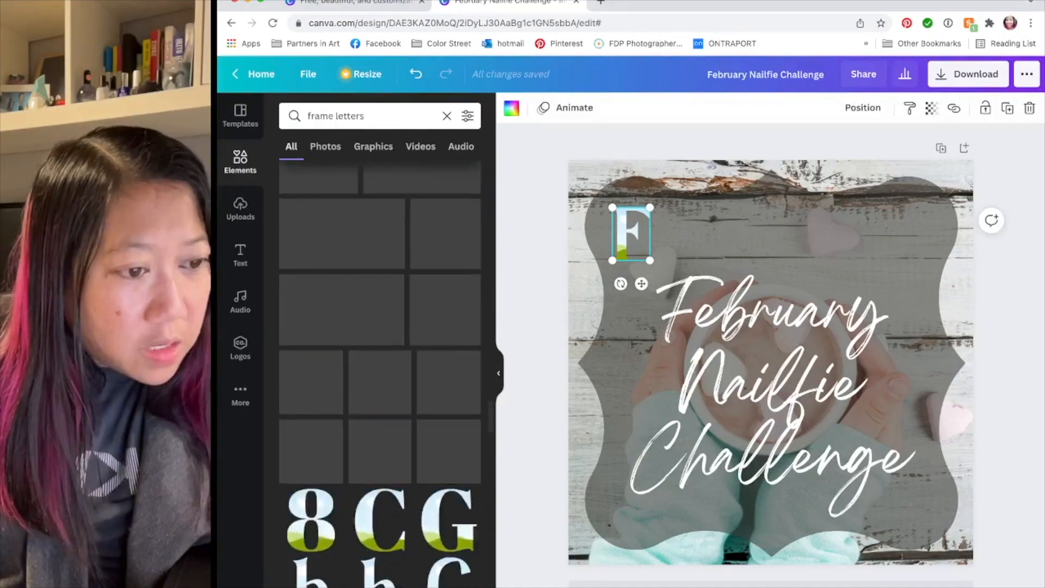
scroll(396, 430, up, 5)
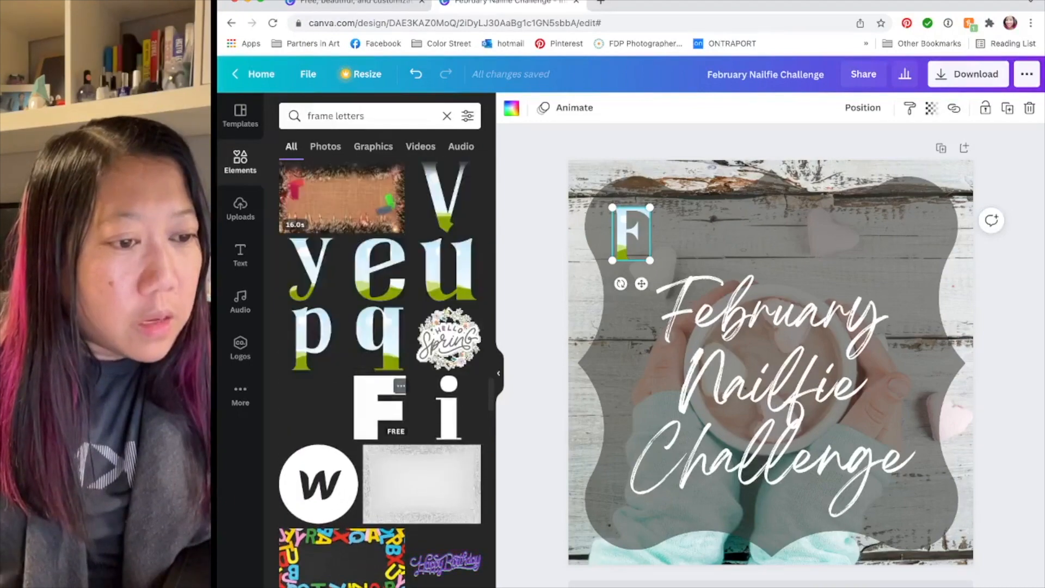
scroll(397, 430, up, 4)
scroll(380, 376, up, 5)
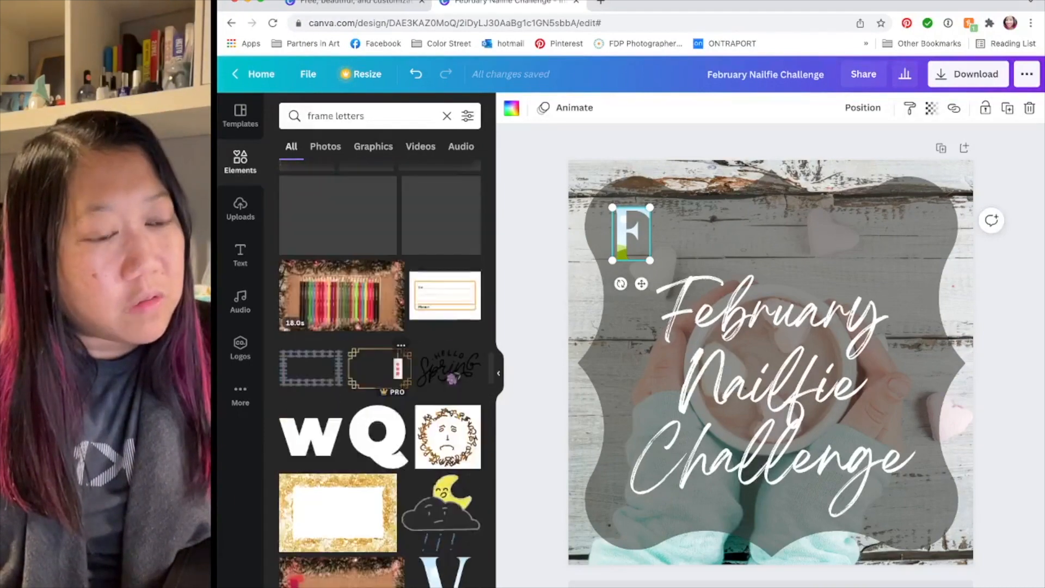
Step: Add the free serif capital B letter frame and shrink it to the F's height, leaving a one-letter gap after the F
scroll(380, 376, down, 10)
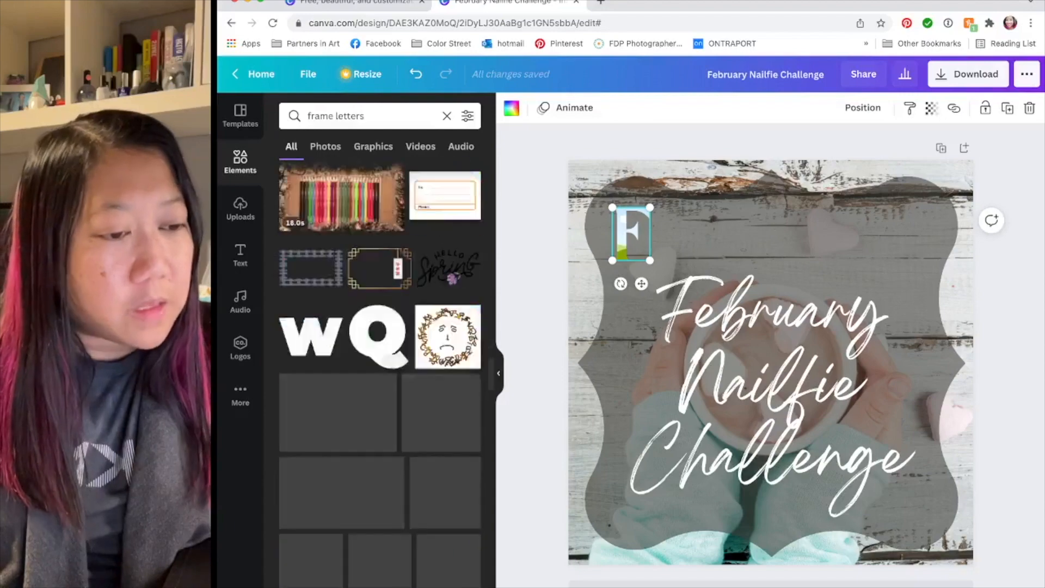
scroll(380, 375, down, 5)
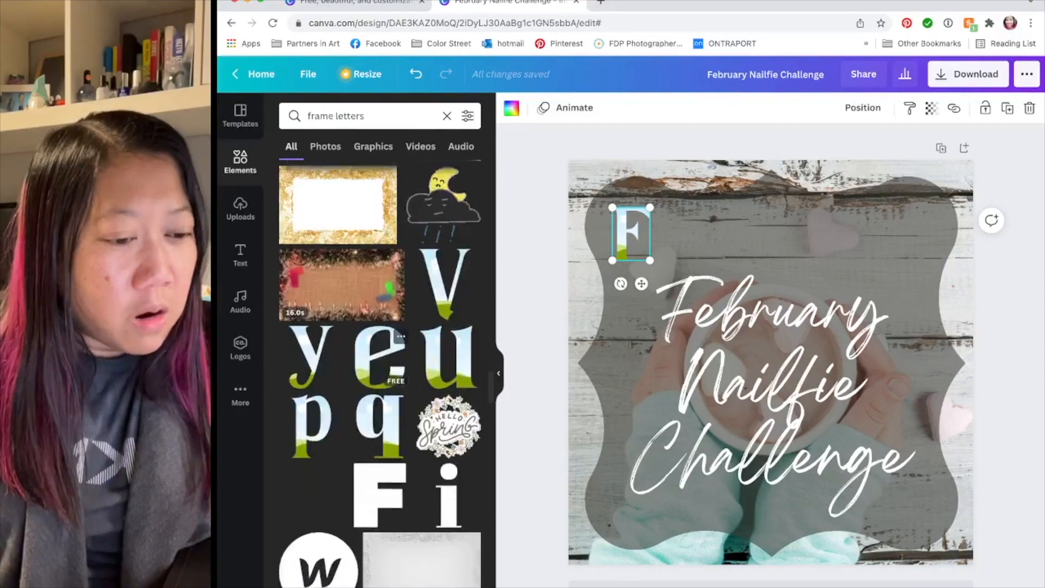
scroll(380, 375, down, 4)
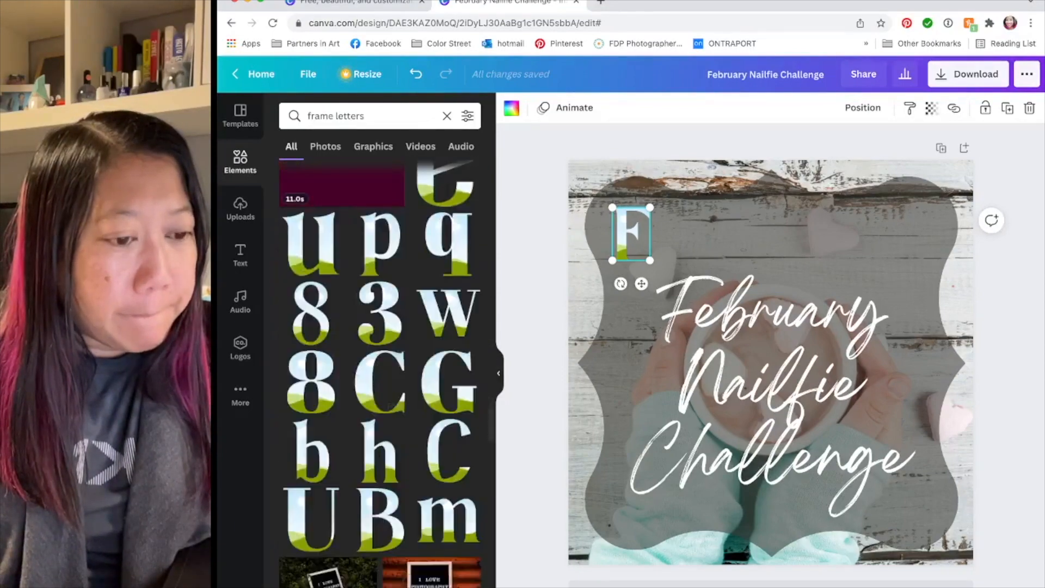
scroll(399, 365, down, 3)
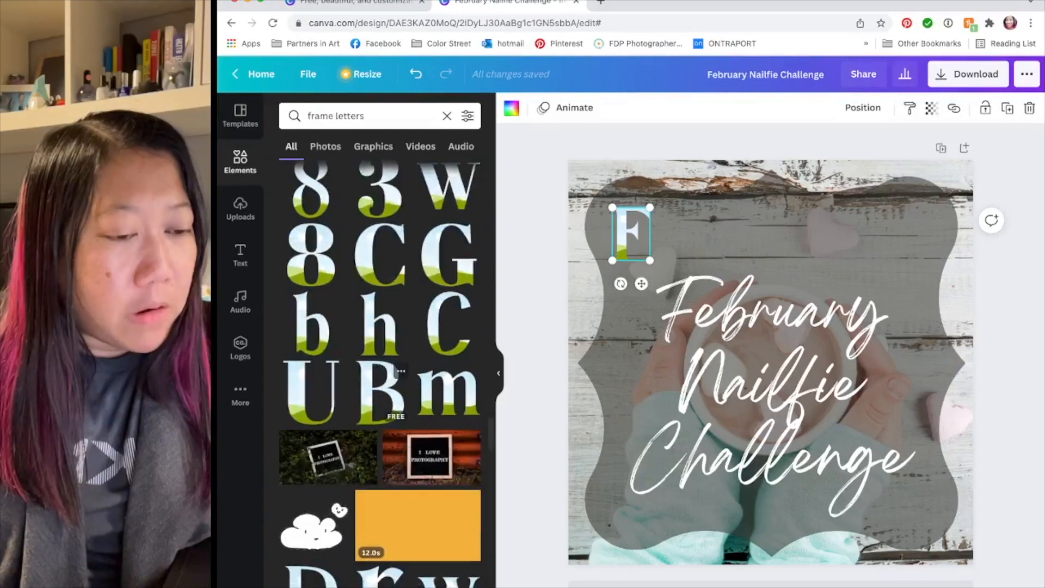
click(376, 391)
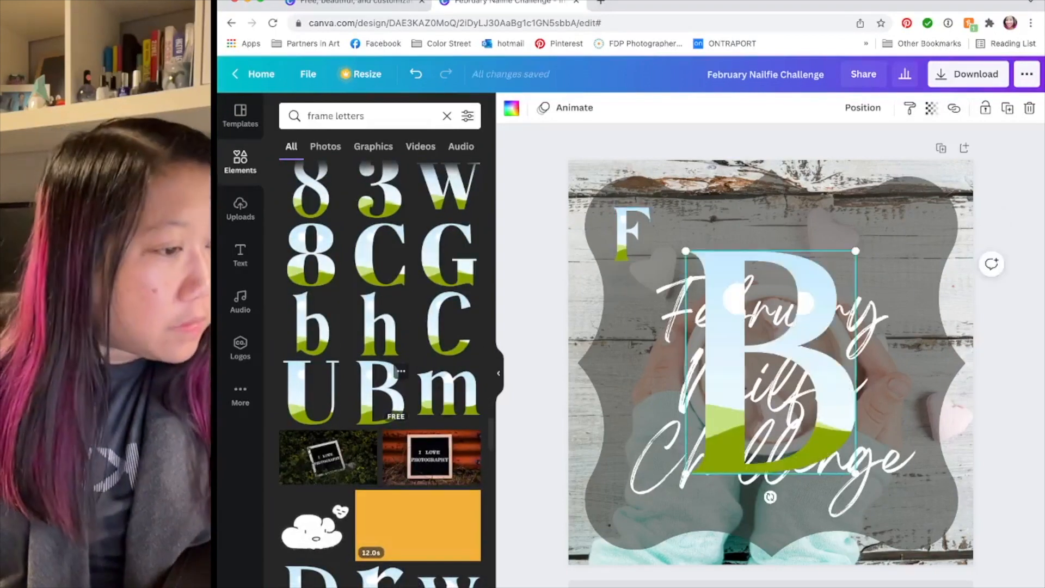
drag(771, 363, 737, 319)
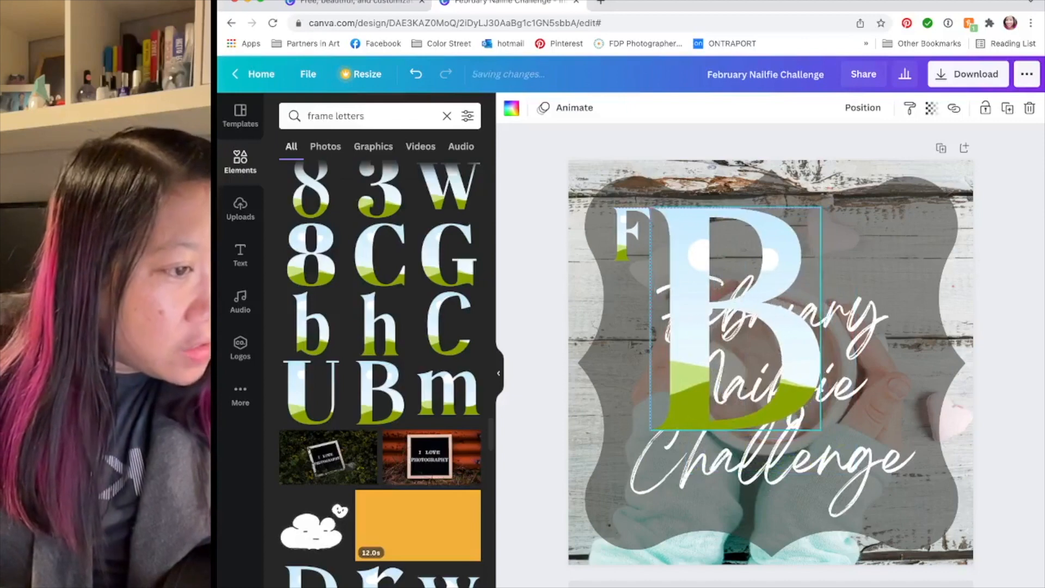
drag(737, 319, 717, 319)
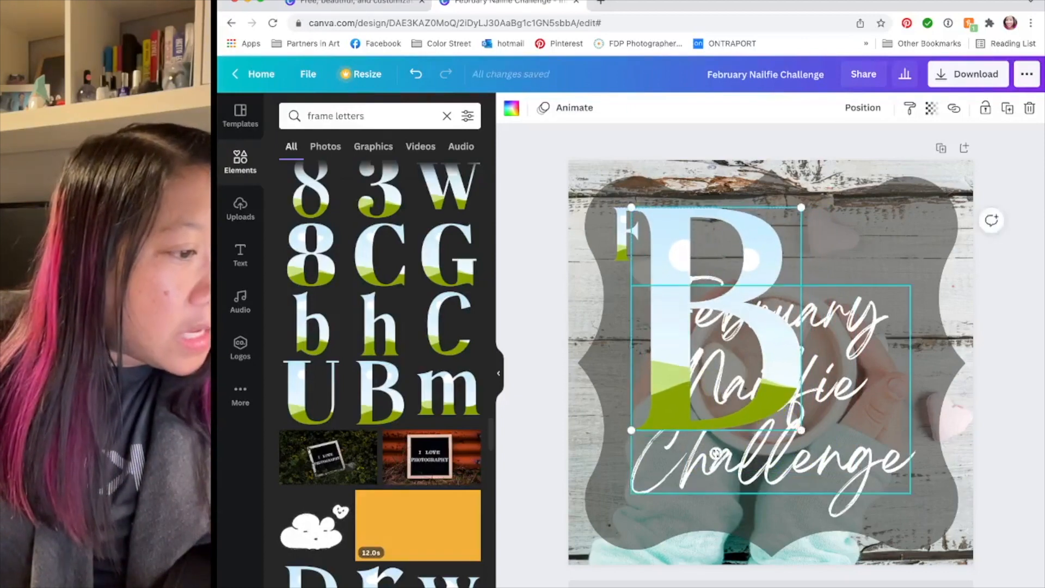
drag(801, 430, 706, 234)
Step: Try the serif capital U letter frame with one thin stem, shrunk to the other letters' height beside the B, and delete it
scroll(401, 376, down, 3)
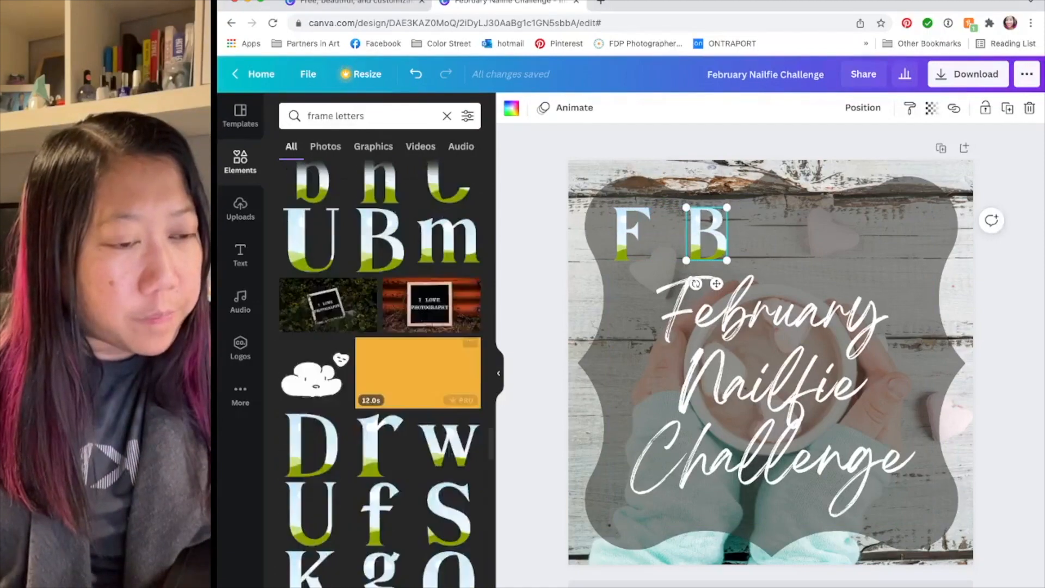
scroll(401, 381, up, 6)
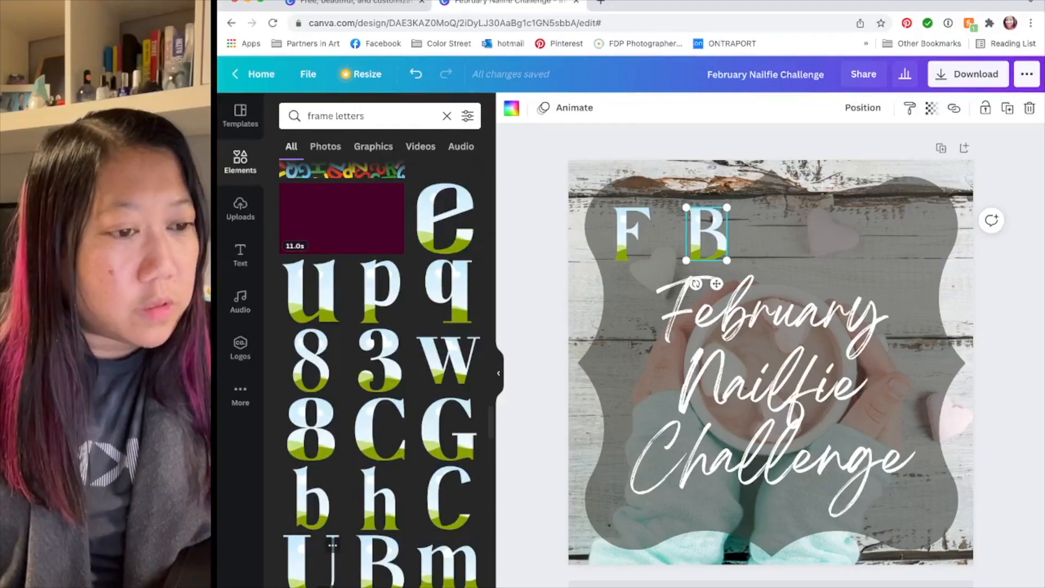
click(307, 561)
drag(772, 363, 845, 319)
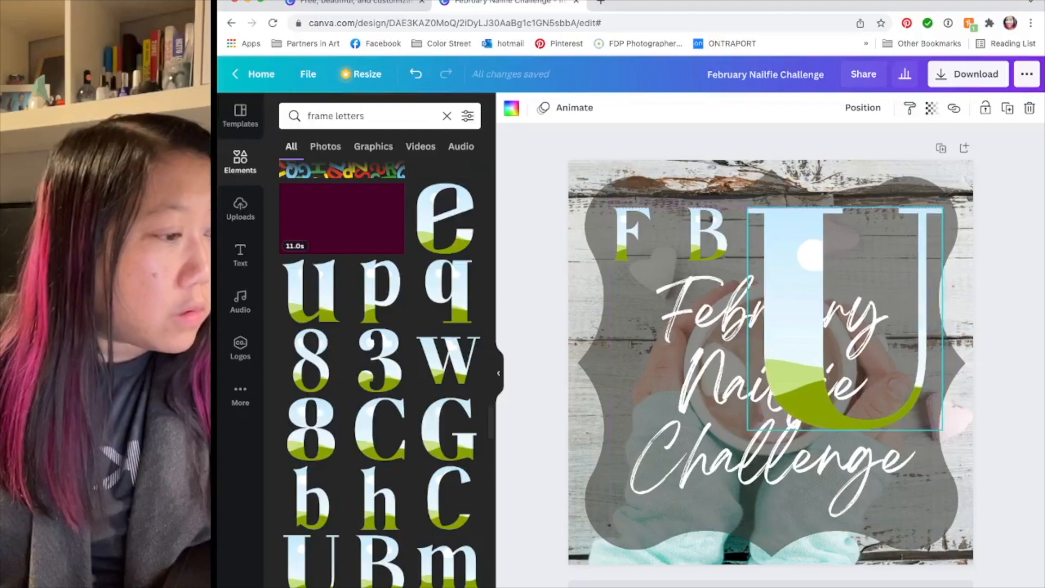
drag(942, 430, 801, 308)
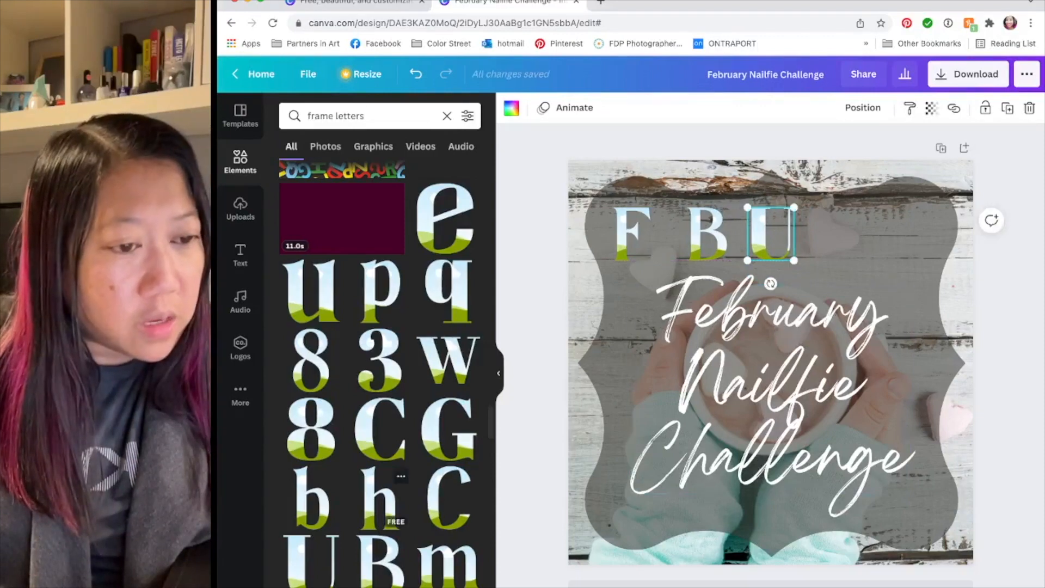
scroll(381, 479, down, 2)
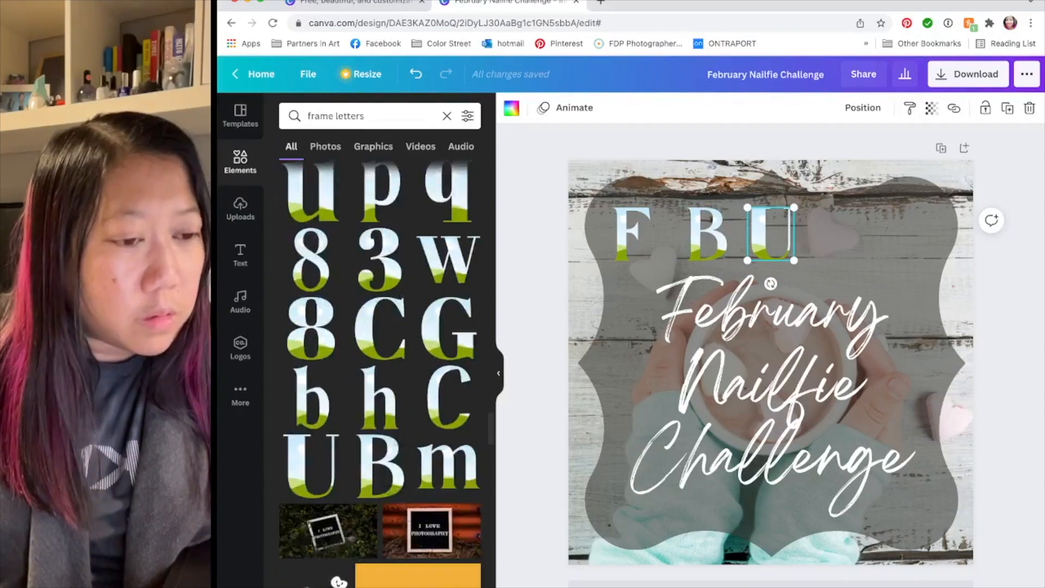
drag(771, 234, 794, 234)
scroll(469, 382, down, 2)
scroll(468, 392, down, 6)
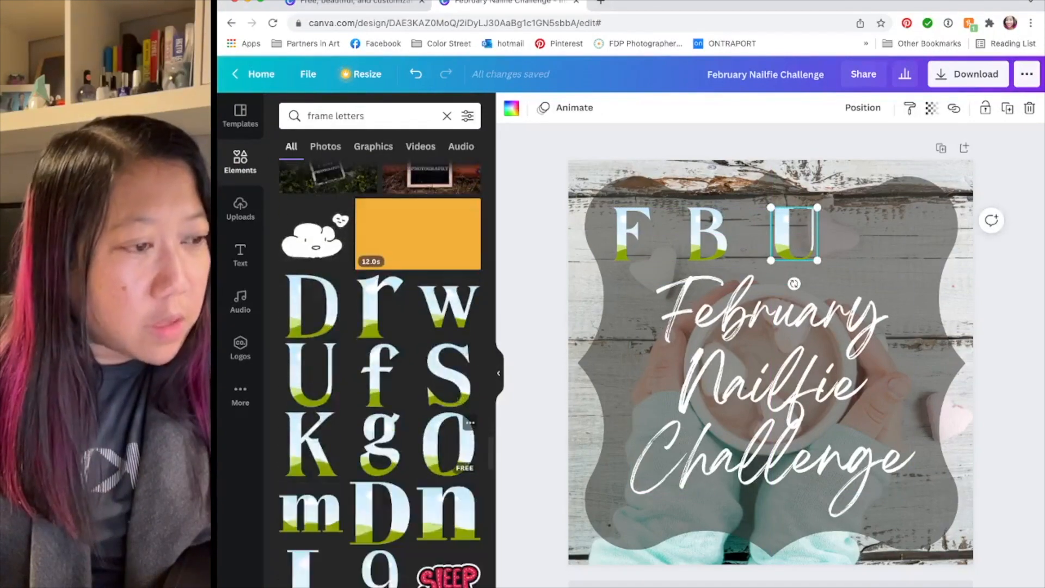
key(Delete)
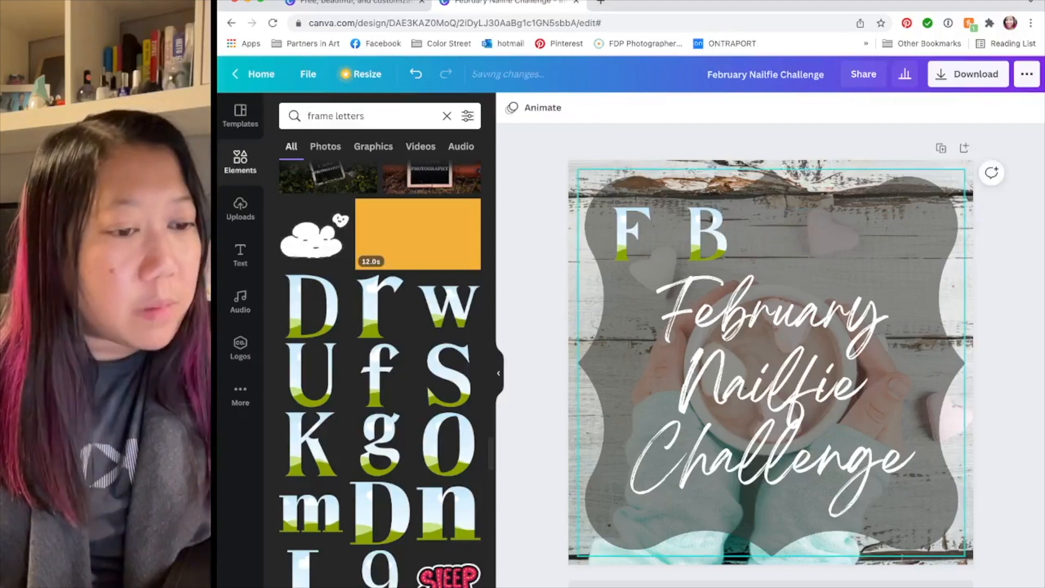
Step: Add the bolder serif capital U letter frame, shrink it to the B's height and leave a one-letter gap after the B
click(321, 370)
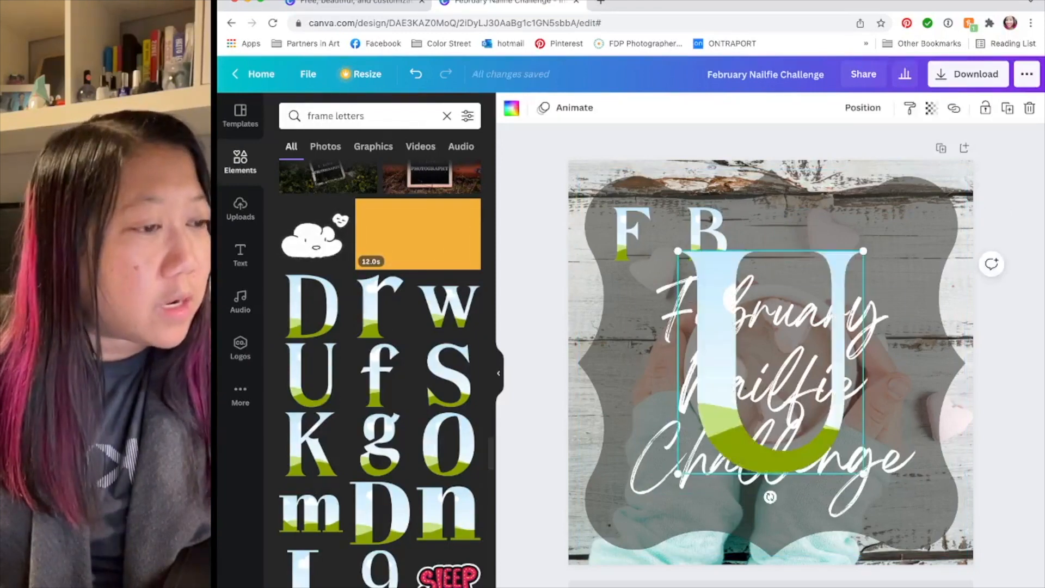
drag(771, 362, 850, 319)
drag(943, 431, 819, 308)
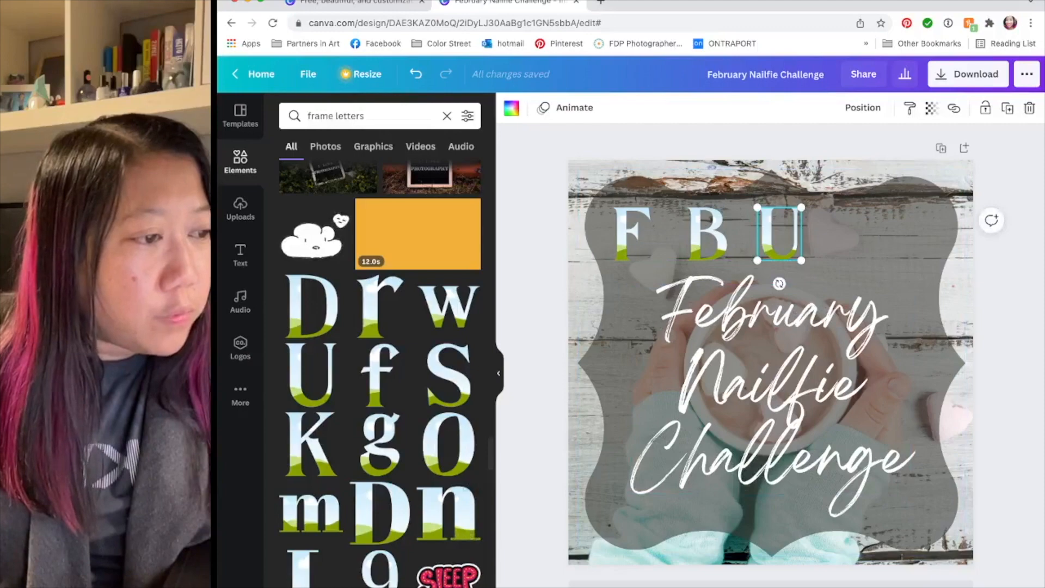
key(shift+Right)
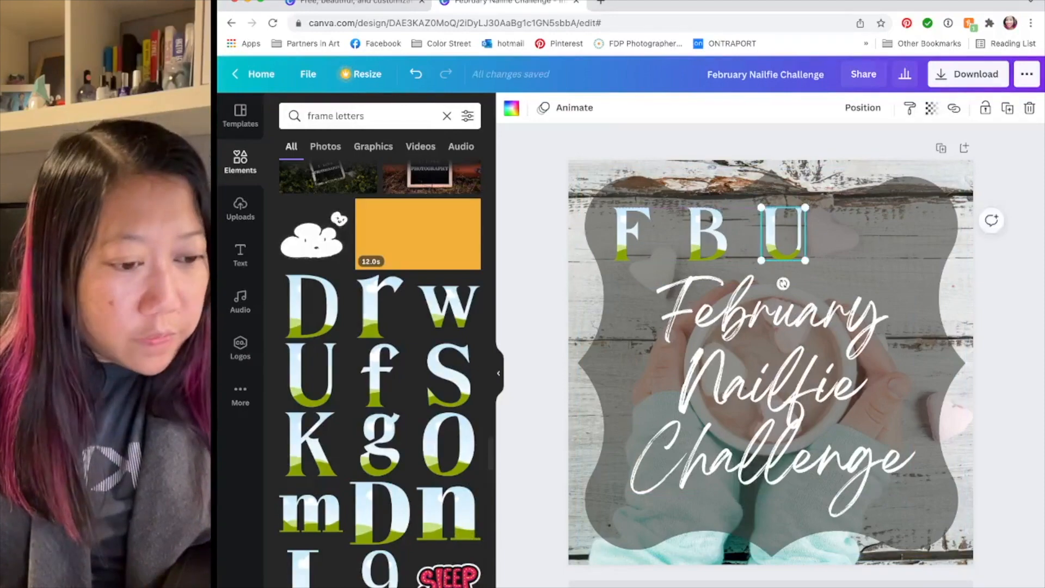
Step: Add the matching serif capital A letter frame, shrink it to the other letters' height and place it directly after the U
scroll(380, 374, down, 7)
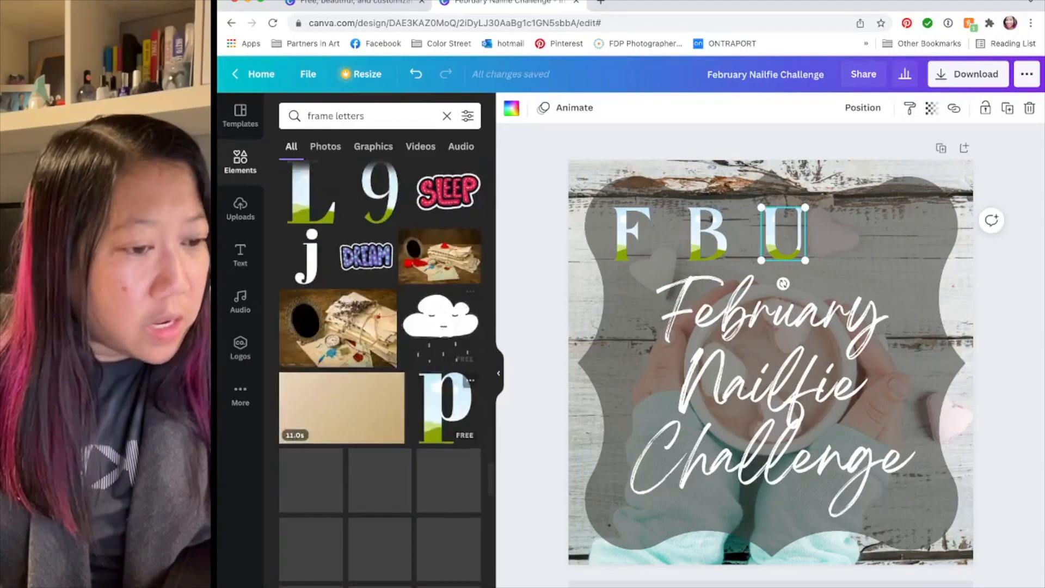
scroll(447, 413, down, 4)
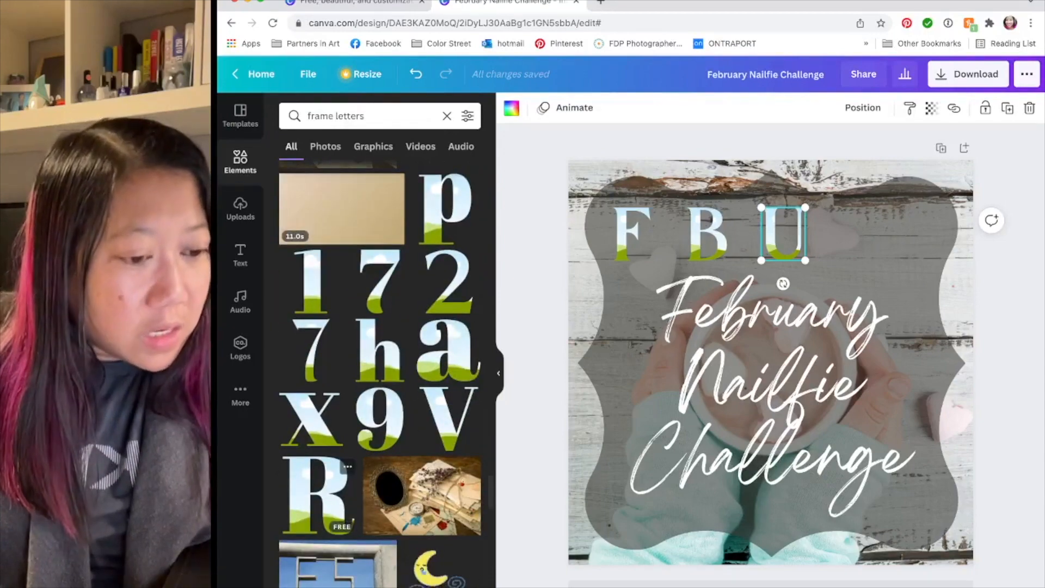
scroll(380, 374, down, 7)
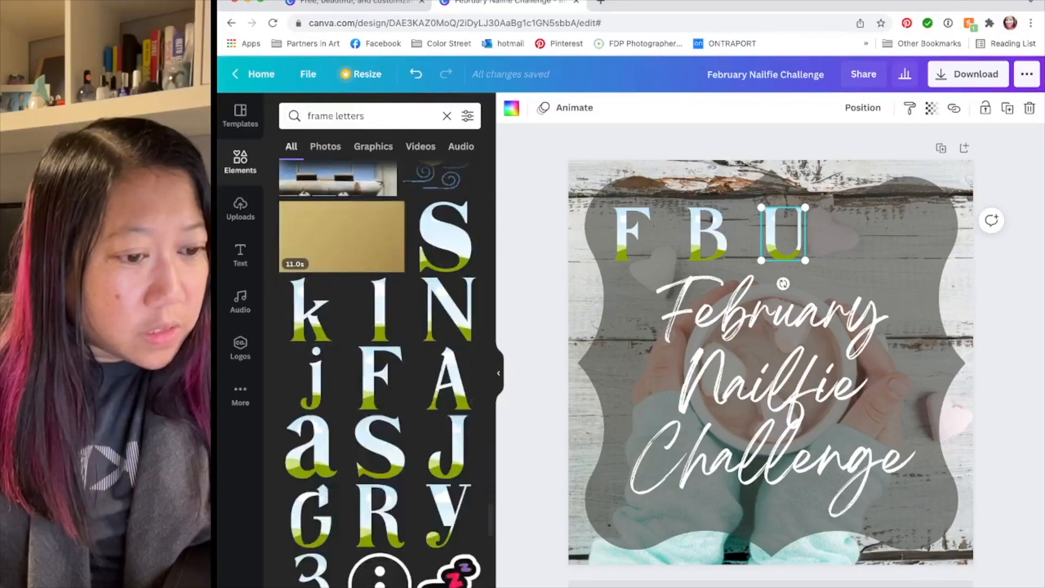
click(446, 375)
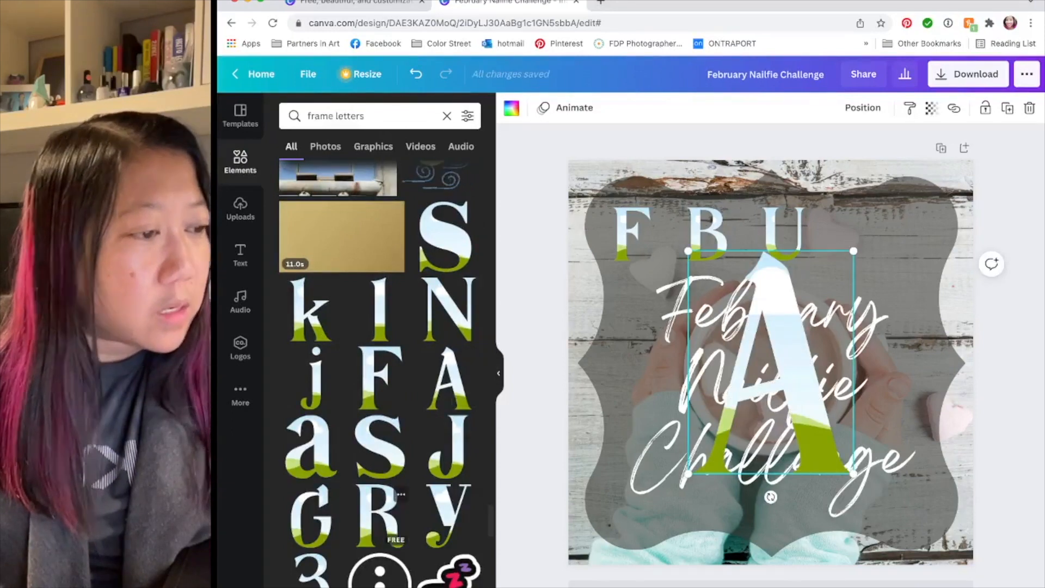
drag(771, 363, 686, 318)
drag(768, 430, 827, 237)
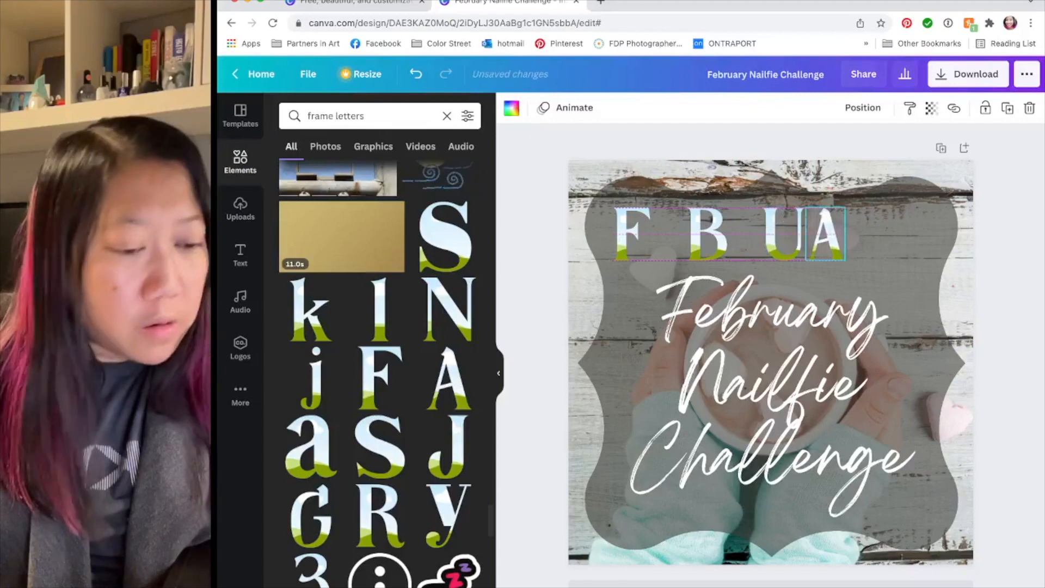
Step: Add the serif capital R letter frame, shrink it to fit between the B and U, and place a copy after the A
click(379, 514)
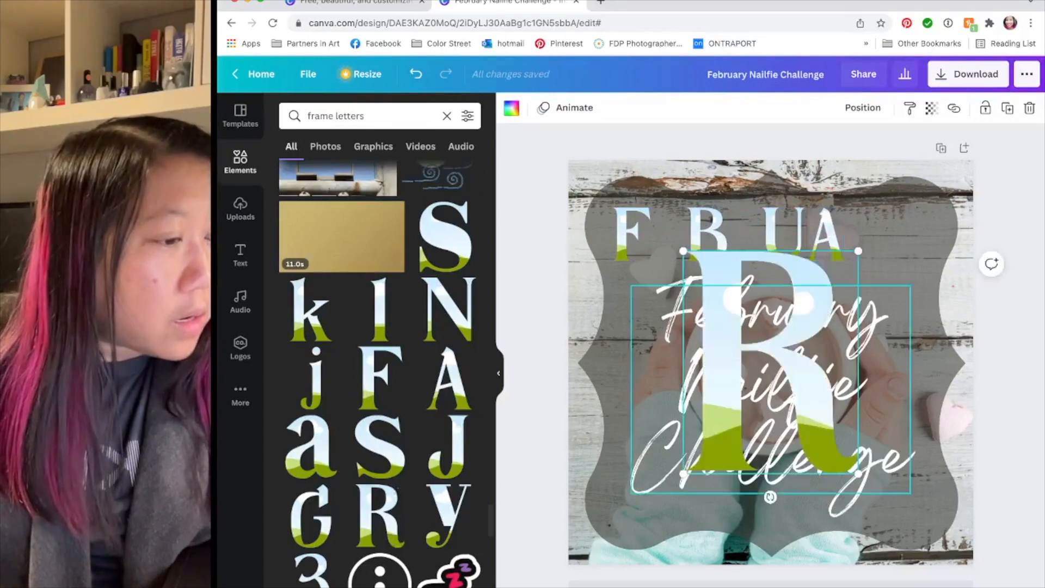
drag(783, 349, 700, 317)
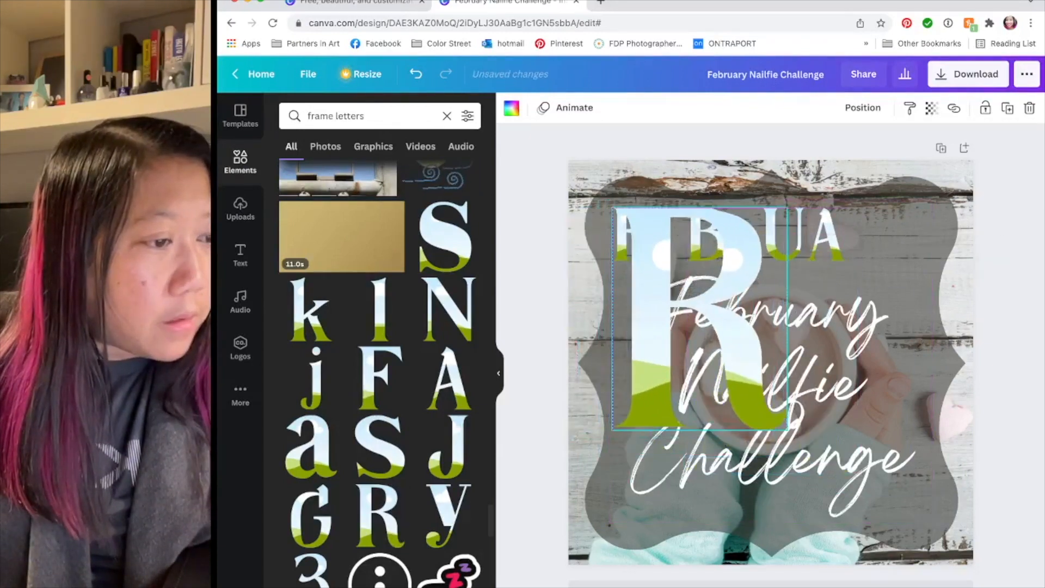
drag(788, 430, 749, 234)
mouse_move(749, 234)
mouse_down()
mouse_move(791, 234)
mouse_move(751, 234)
mouse_up()
click(785, 234)
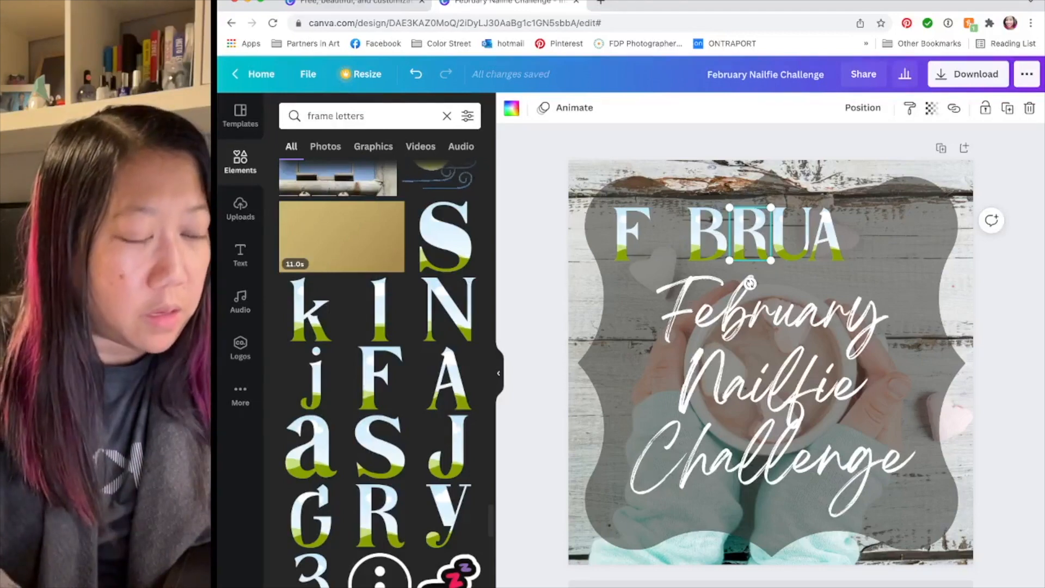
drag(750, 234, 866, 234)
Step: Try duplicating the R after the A once more, and delete the extra copy
click(308, 74)
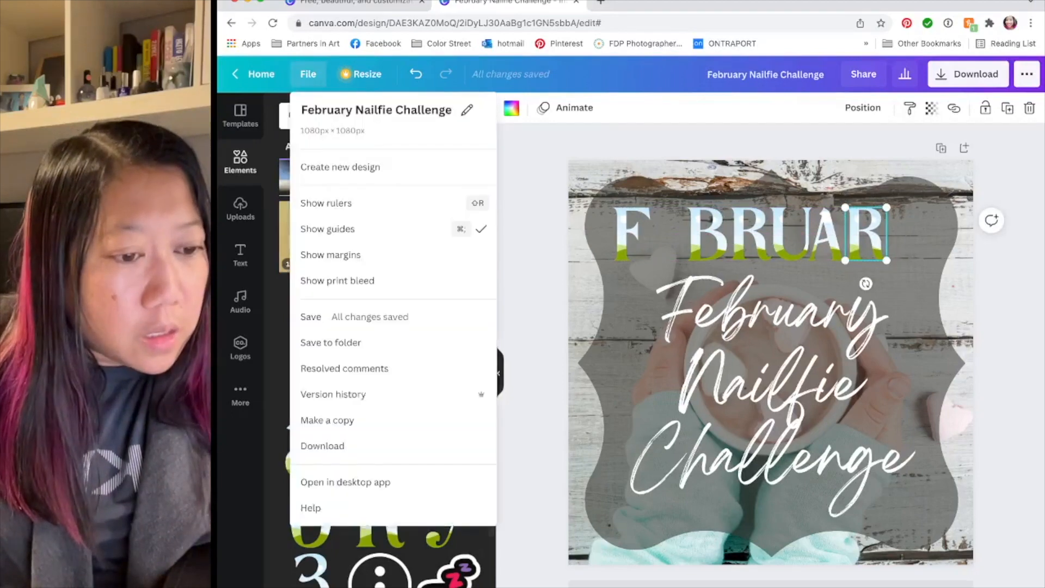
key(Escape)
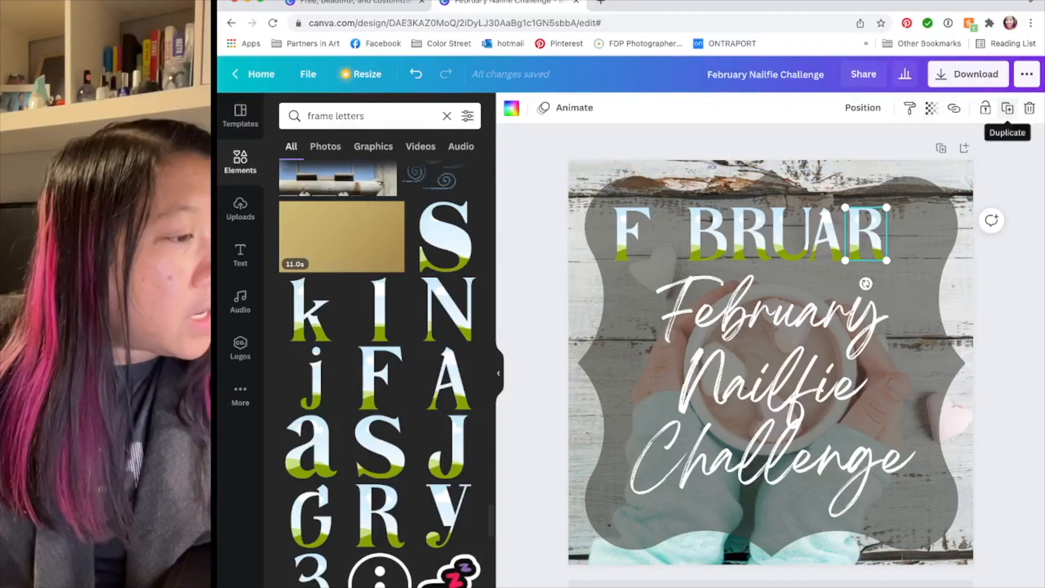
click(1008, 108)
drag(873, 241, 909, 272)
key(Delete)
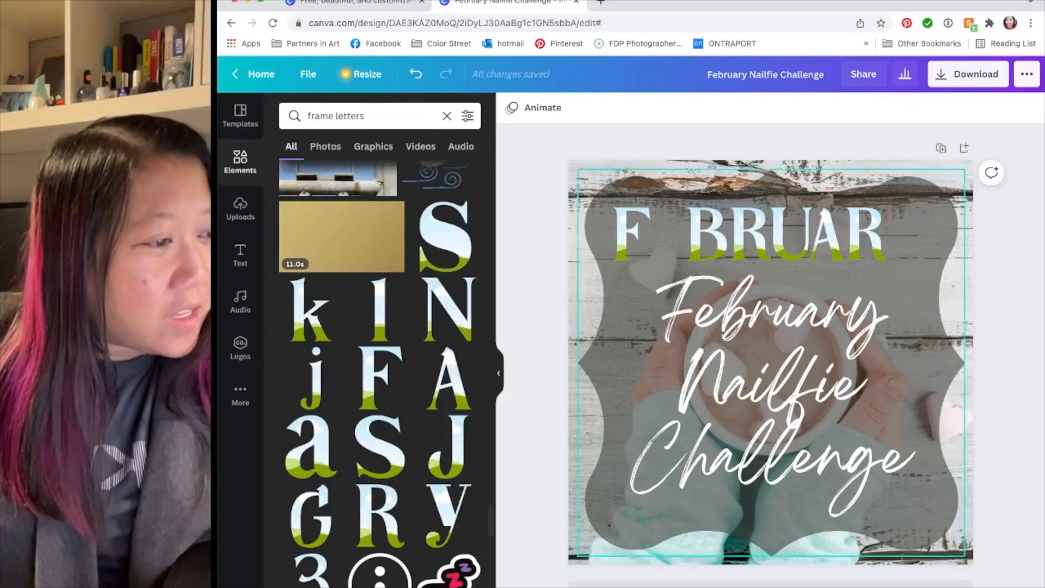
click(866, 234)
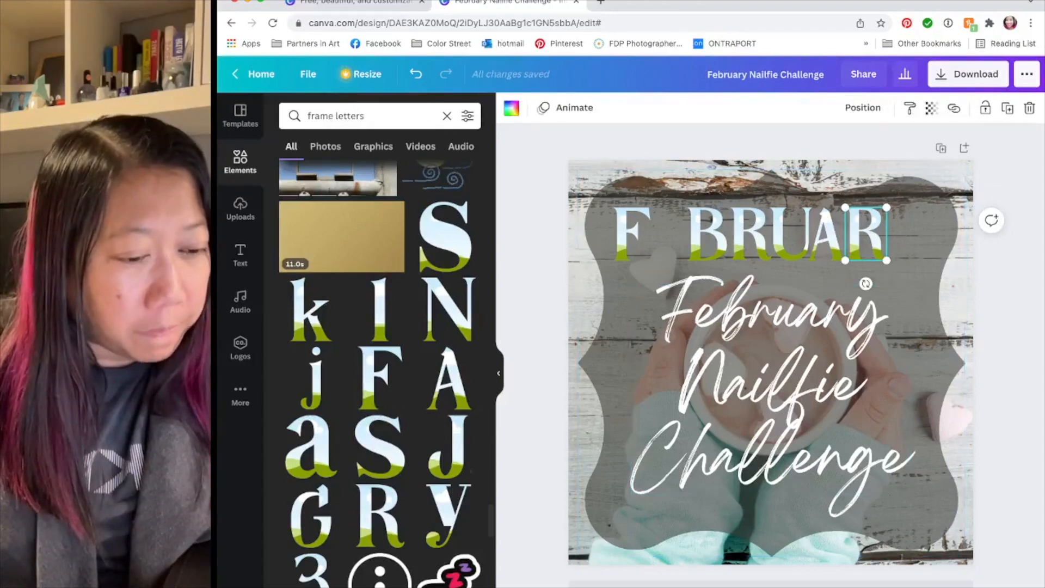
Step: Find a matching serif capital Y among the "frame letters" results and add it to the post
scroll(380, 370, down, 1)
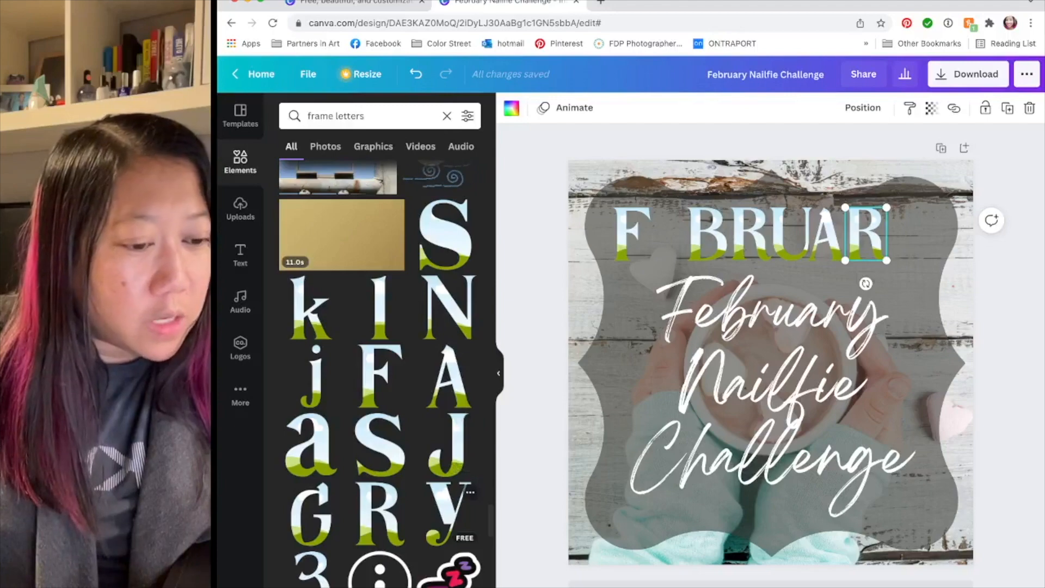
scroll(380, 370, down, 8)
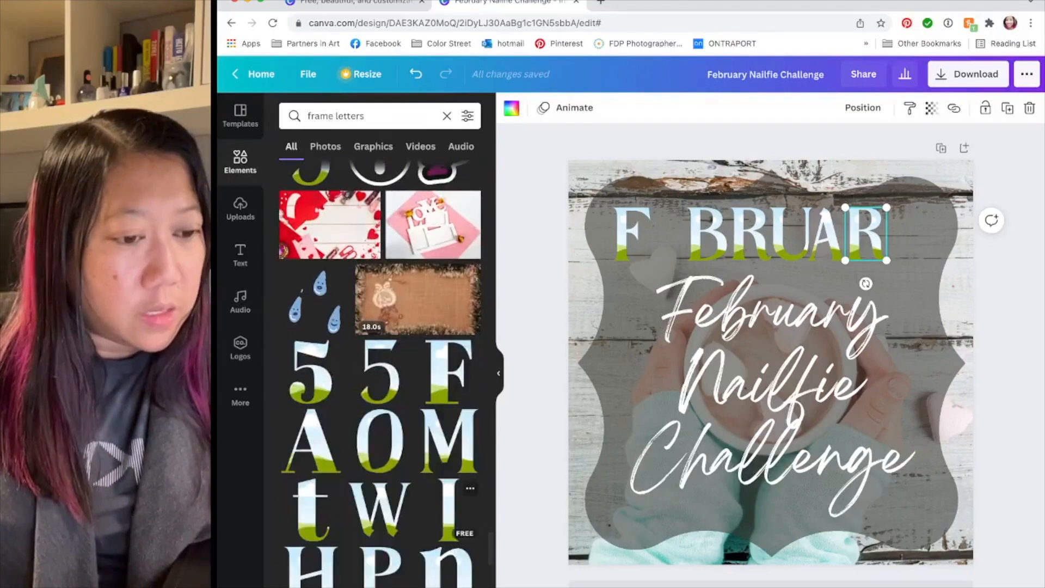
scroll(380, 374, down, 5)
scroll(380, 374, down, 6)
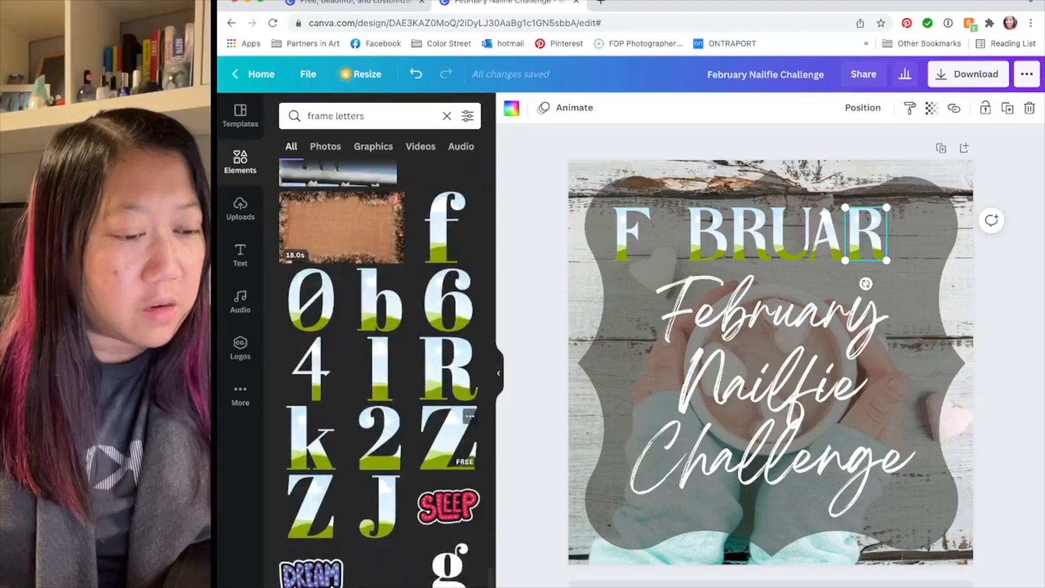
scroll(380, 374, down, 7)
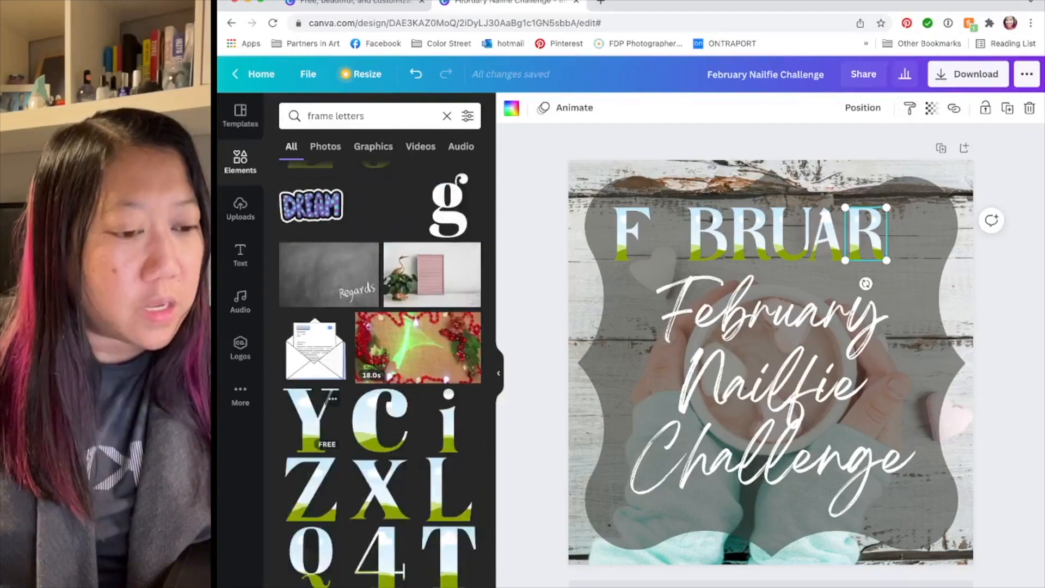
scroll(380, 374, down, 10)
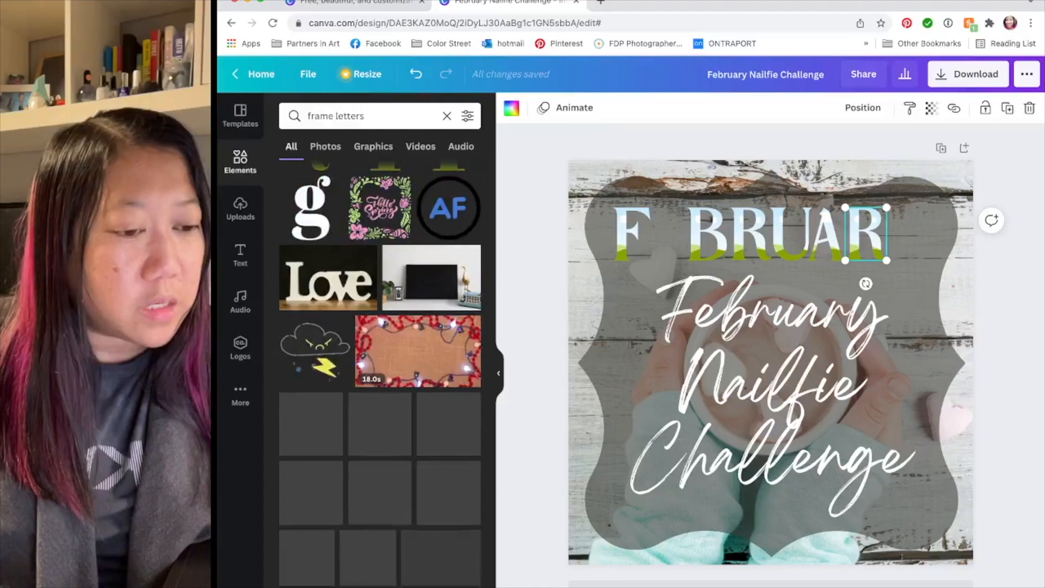
scroll(380, 374, down, 2)
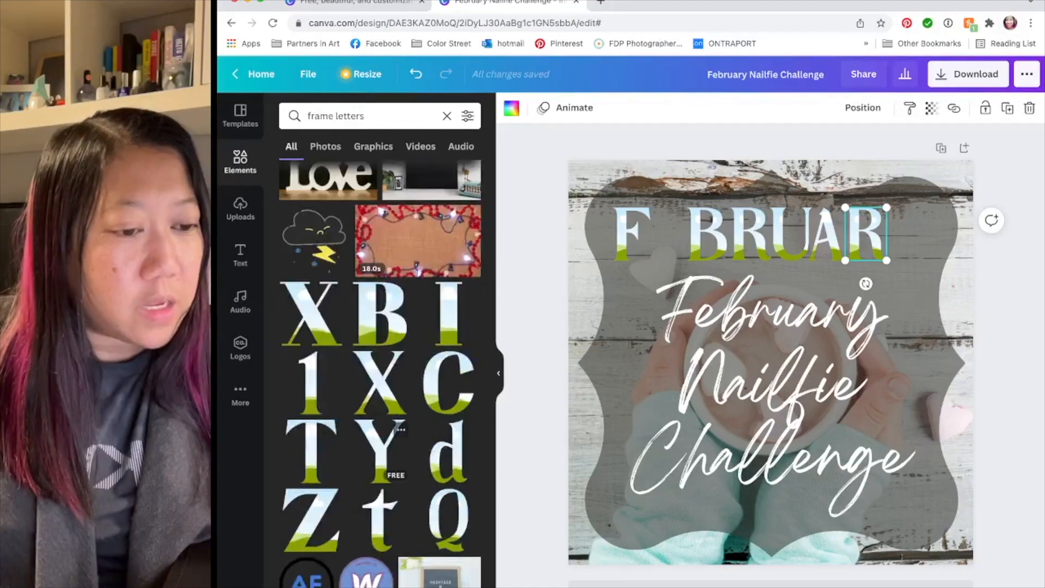
click(376, 449)
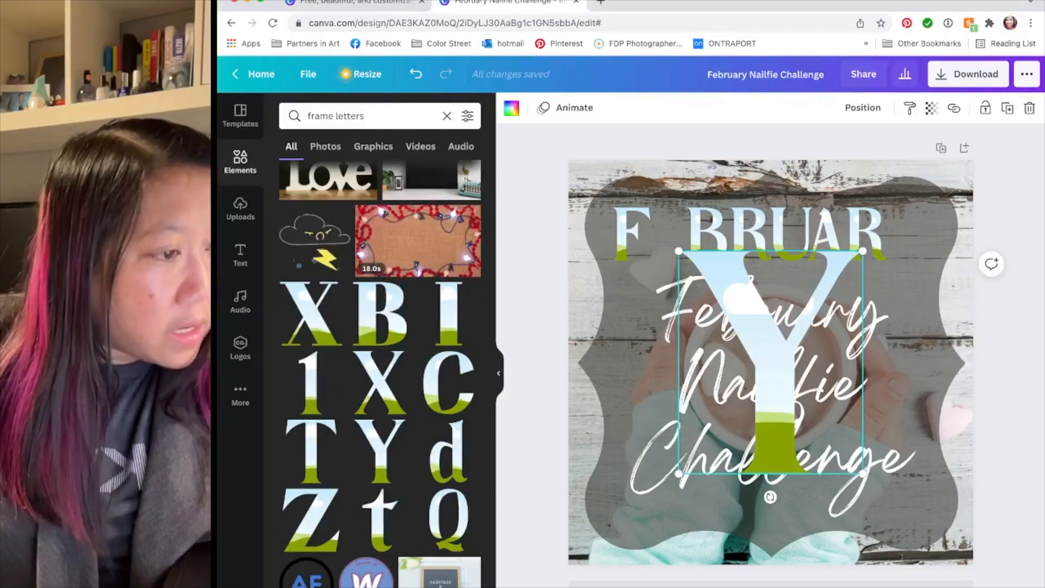
Step: Shrink the Y frame letter to match the other letters and place it after the R at the end of the row
drag(771, 362, 864, 318)
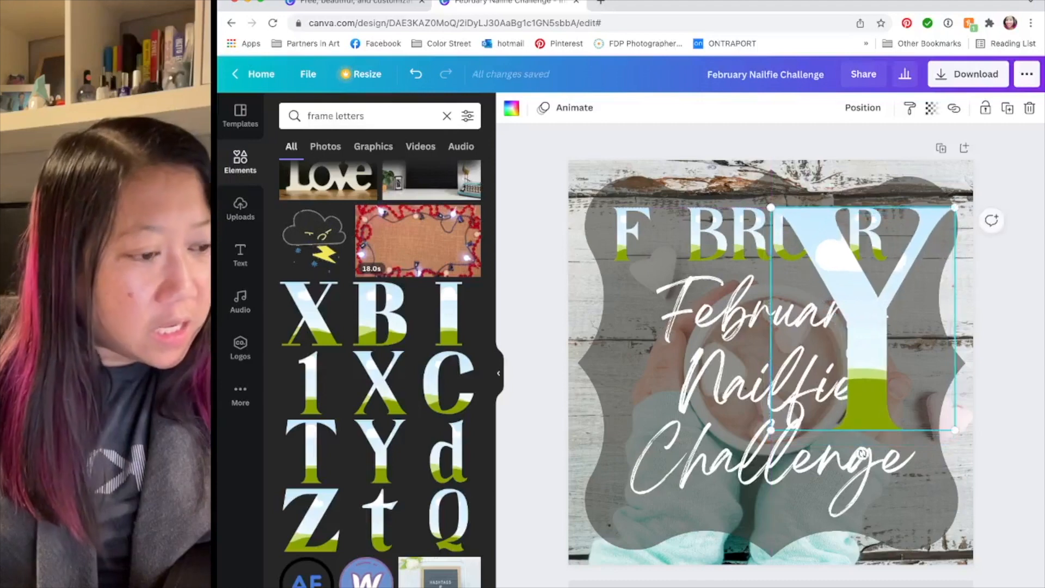
drag(772, 431, 644, 233)
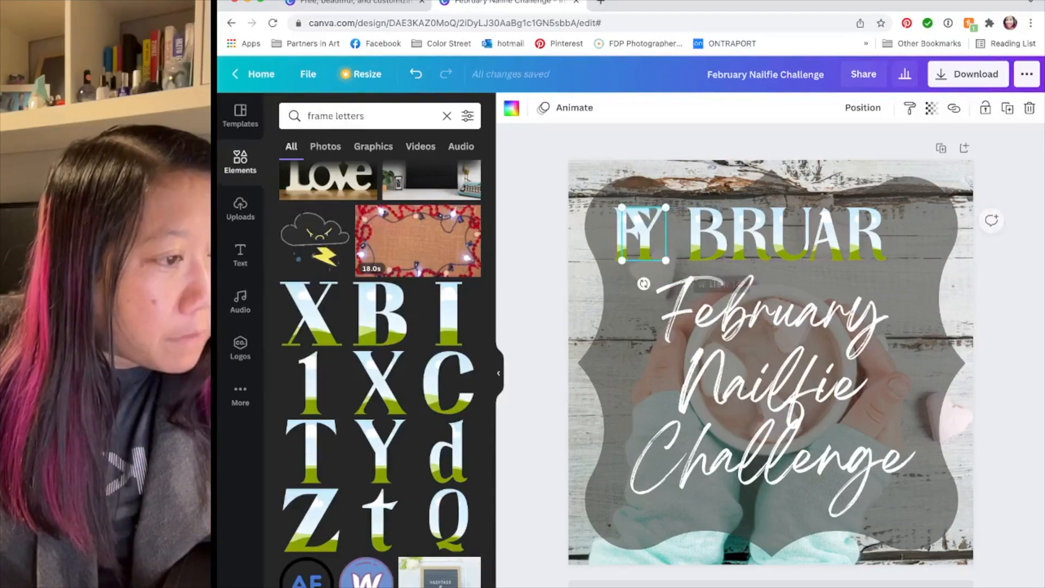
drag(644, 233, 903, 233)
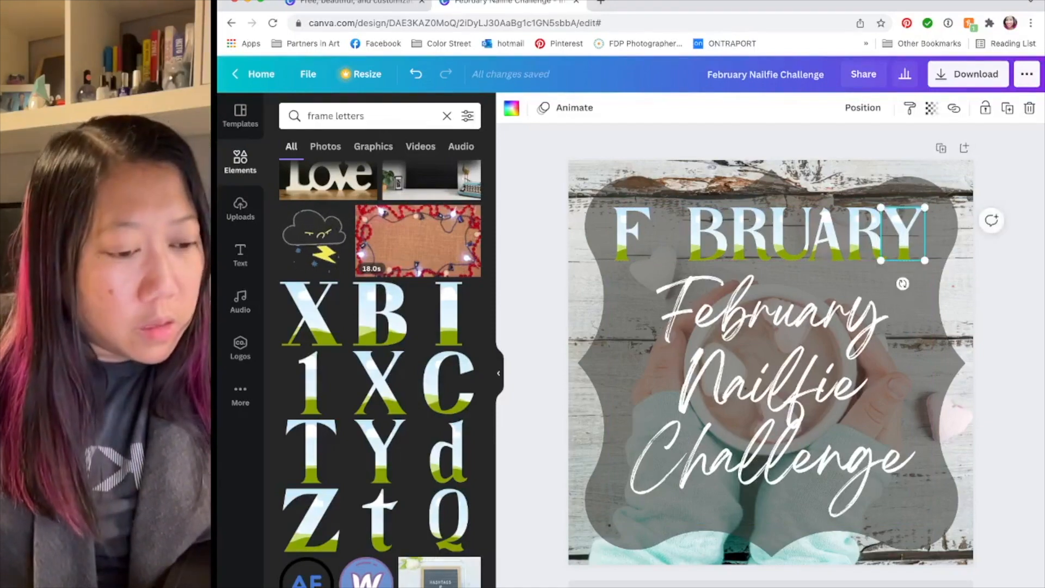
Step: Add an E frame letter, shrink it to match the row and fit it between the F and B to complete FEBRUARY
scroll(380, 354, down, 10)
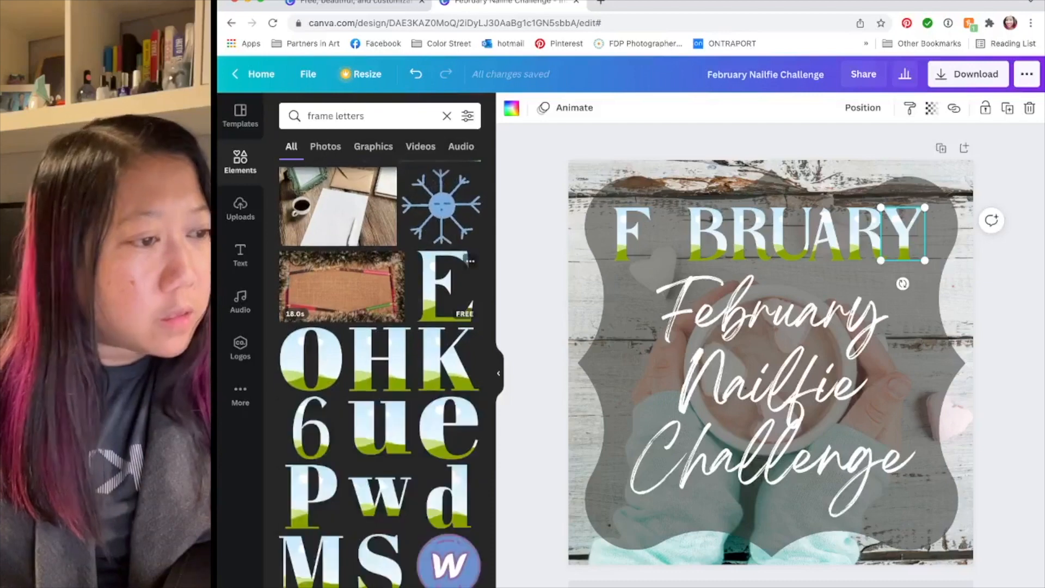
click(446, 286)
drag(771, 362, 739, 318)
drag(827, 430, 680, 323)
drag(666, 234, 905, 234)
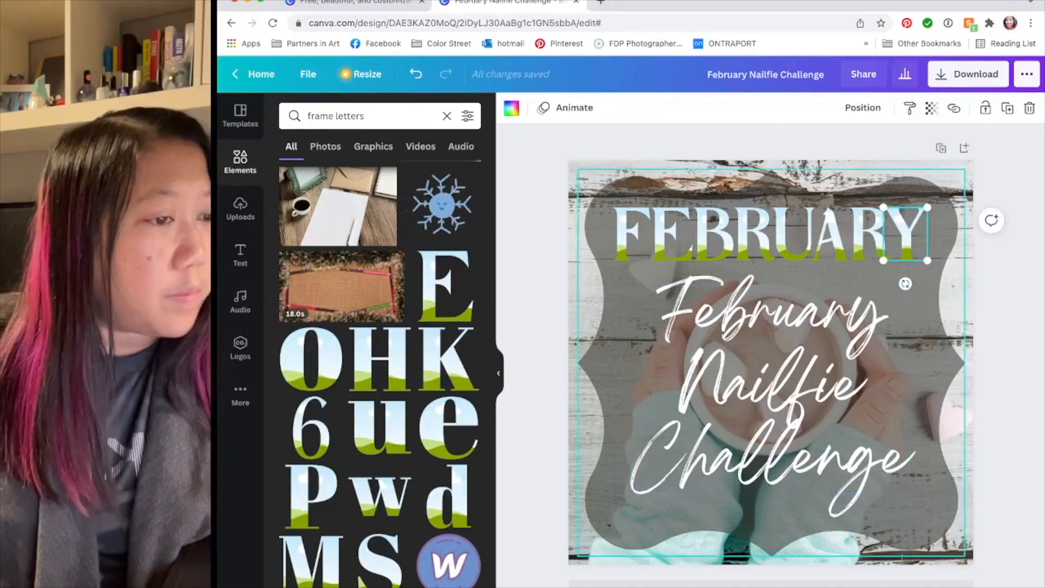
Step: Group all eight FEBRUARY frame letters and nudge the group slightly down, centered above the script text
click(855, 274)
click(632, 235)
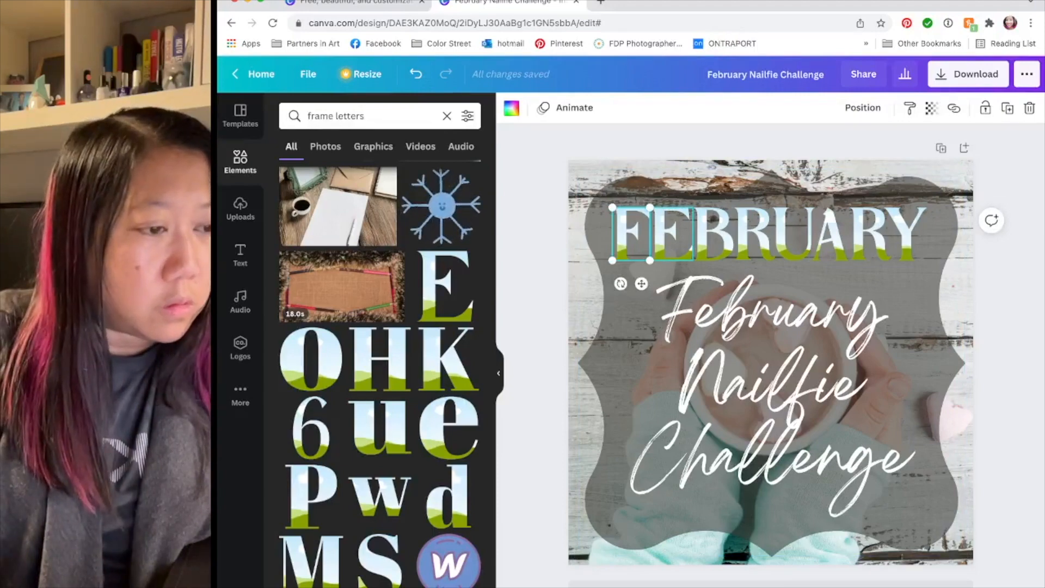
shift+click(673, 234)
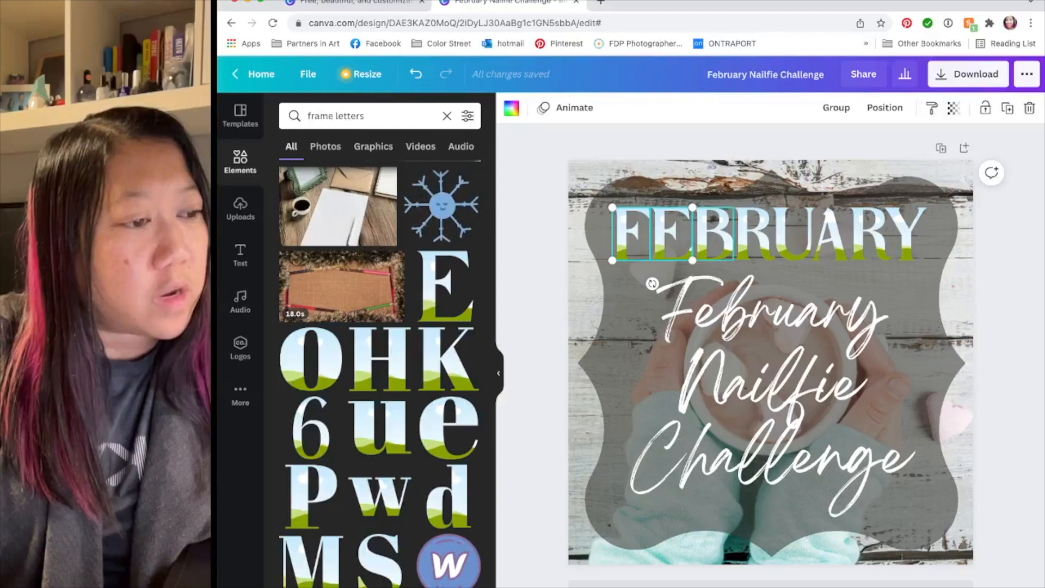
shift+click(755, 234)
shift+click(795, 234)
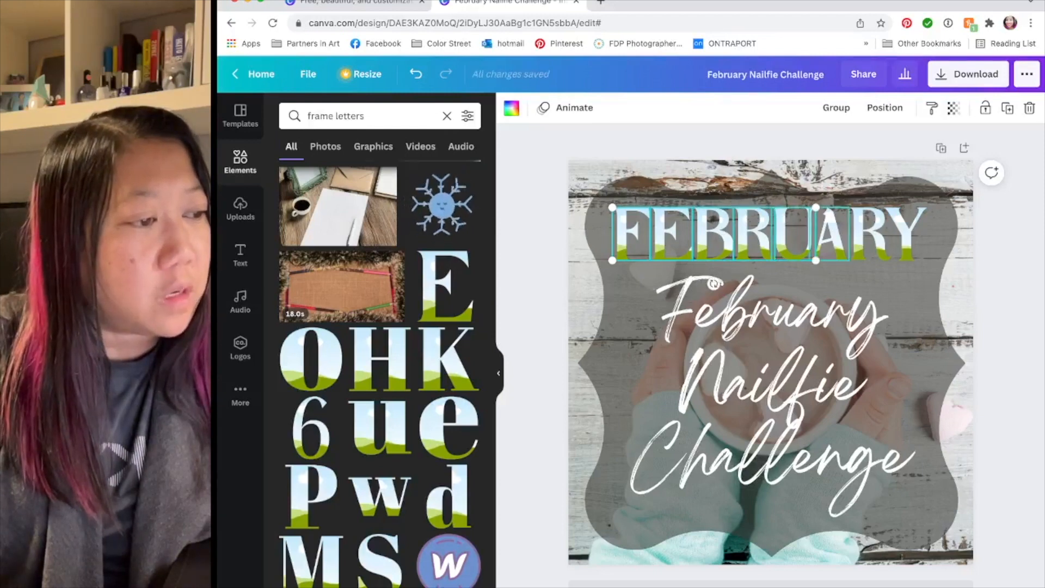
shift+click(836, 235)
shift+click(874, 234)
shift+click(910, 234)
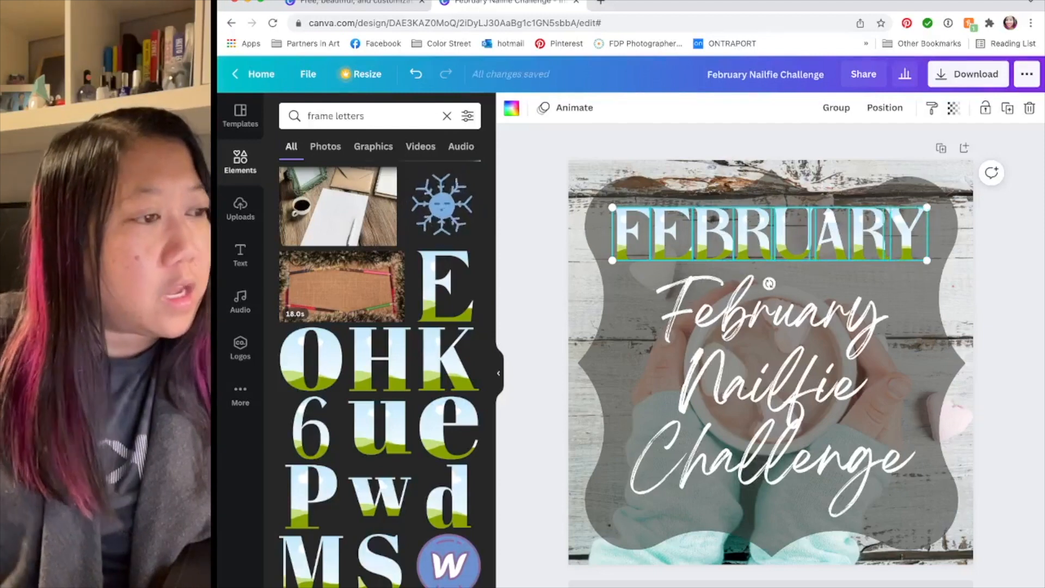
click(837, 107)
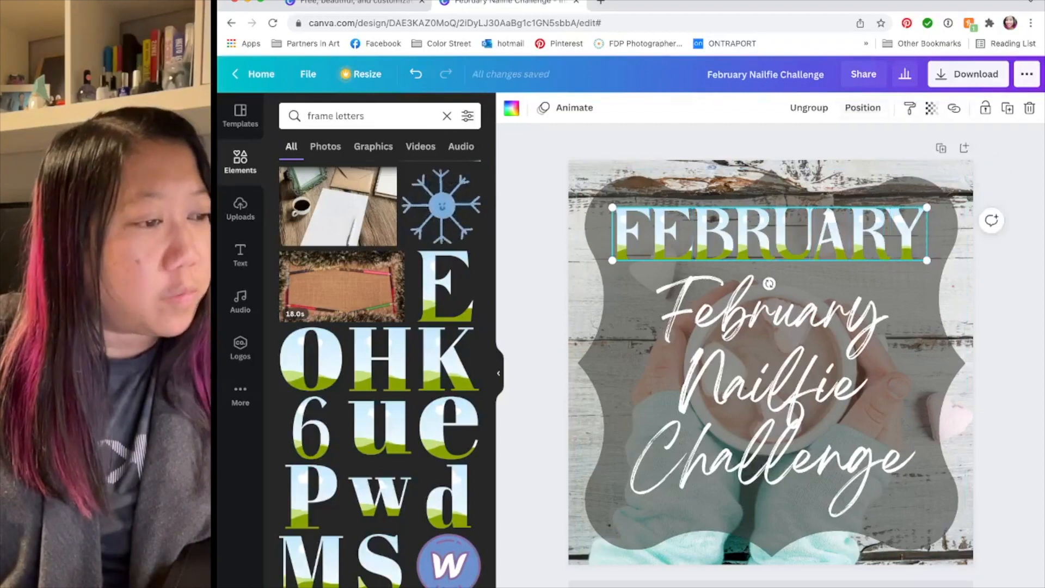
mouse_move(770, 233)
mouse_down()
mouse_move(745, 250)
mouse_move(787, 228)
mouse_move(731, 239)
mouse_move(782, 246)
mouse_move(775, 227)
mouse_move(772, 240)
mouse_up()
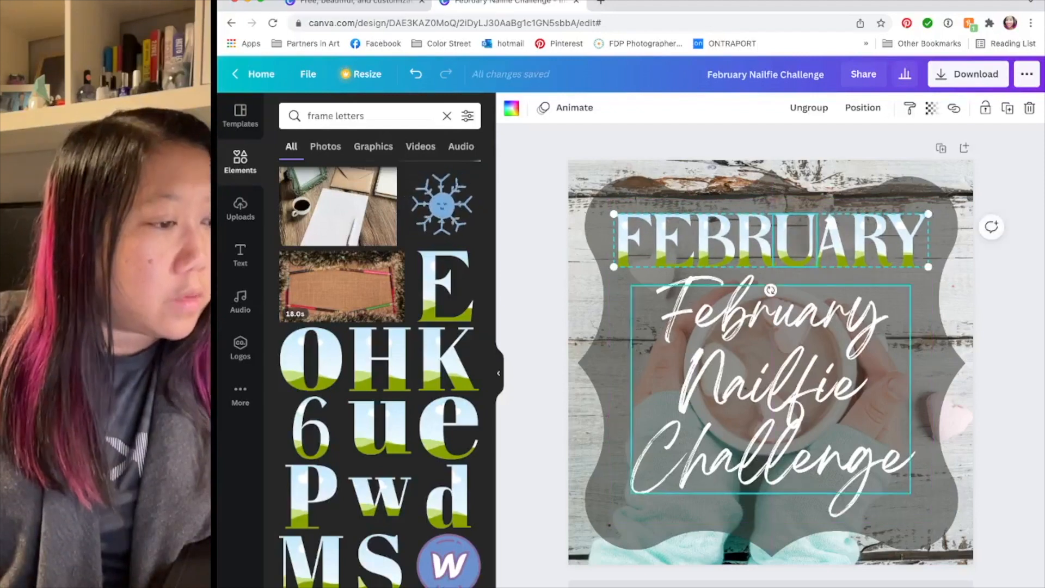
Step: Delete the word "February" from the script text so it reads "Nailfie Challenge"
click(771, 389)
click(679, 386)
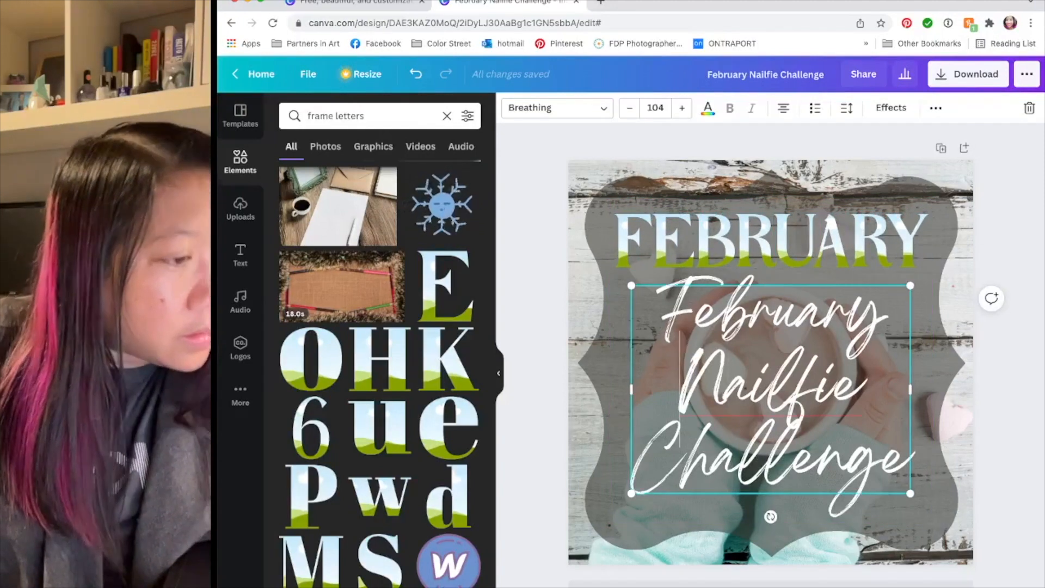
key(BackSpace)
key(BackSpace)
key(BackSpace)
key(BackSpace)
key(BackSpace)
key(BackSpace)
key(BackSpace)
key(BackSpace)
key(BackSpace)
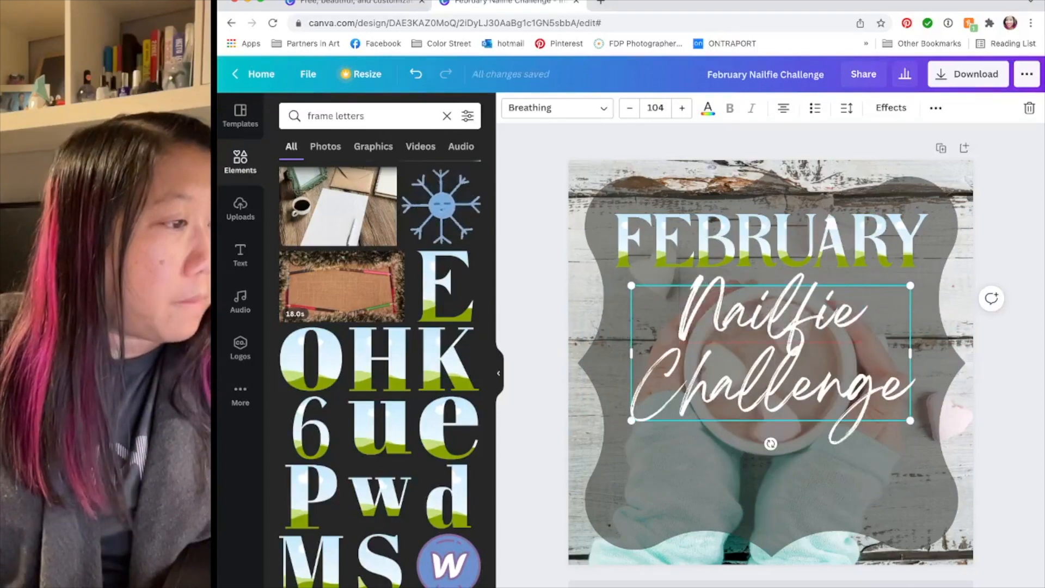
Step: Move the "Nailfie Challenge" text and the FEBRUARY letter group down toward the middle of the gray shape
drag(770, 354, 771, 394)
drag(831, 240, 831, 275)
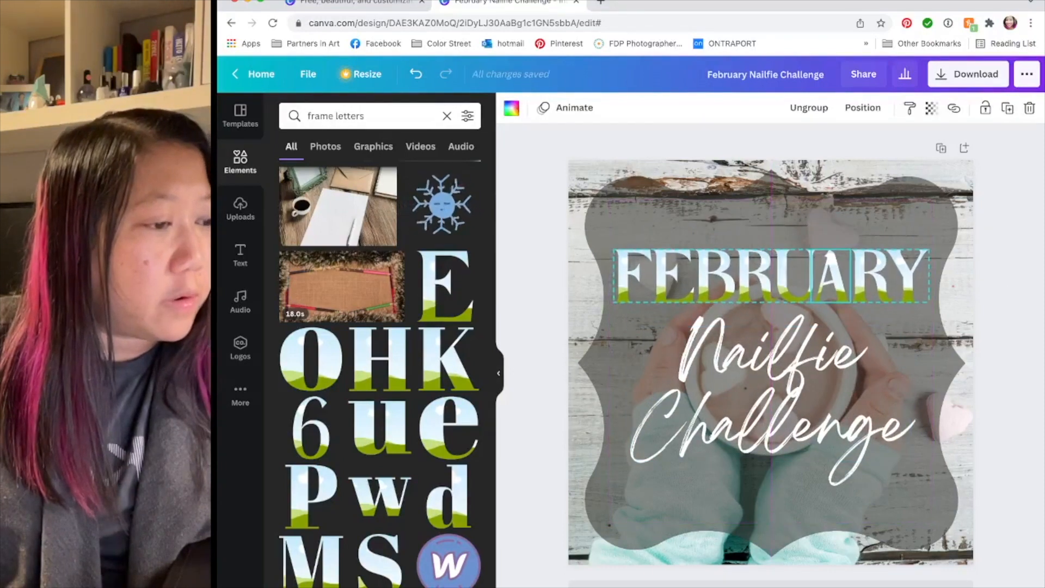
click(770, 326)
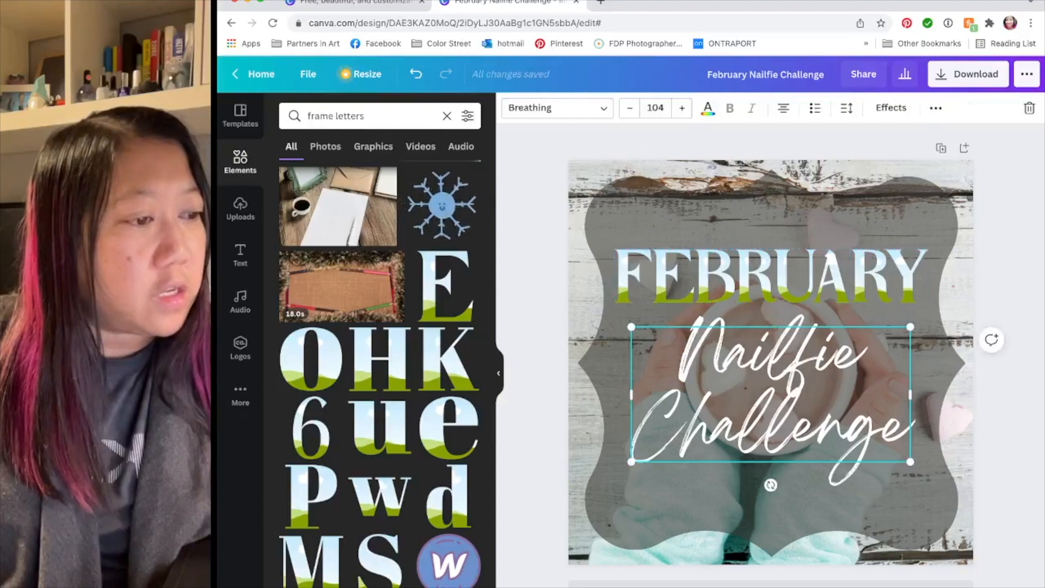
key(Escape)
key(Escape)
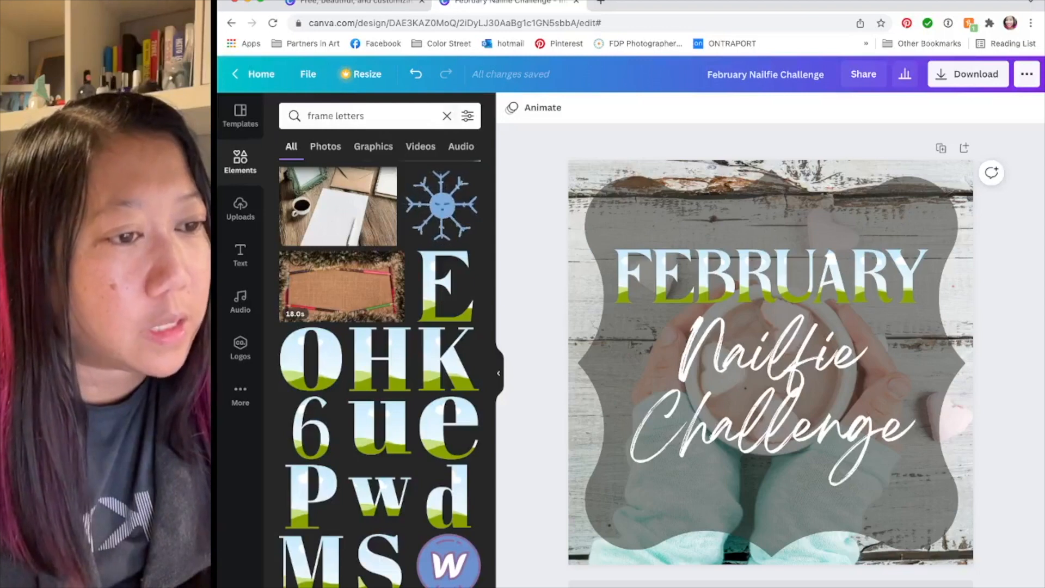
Step: Clear the frame letters search and look up Background elements instead
key(super+a)
key(BackSpace)
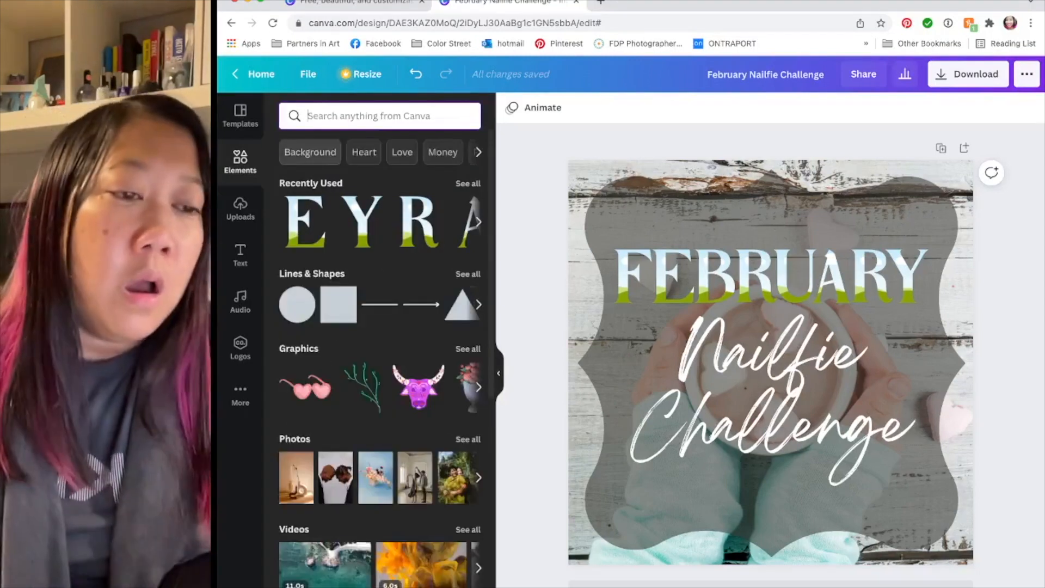
click(309, 152)
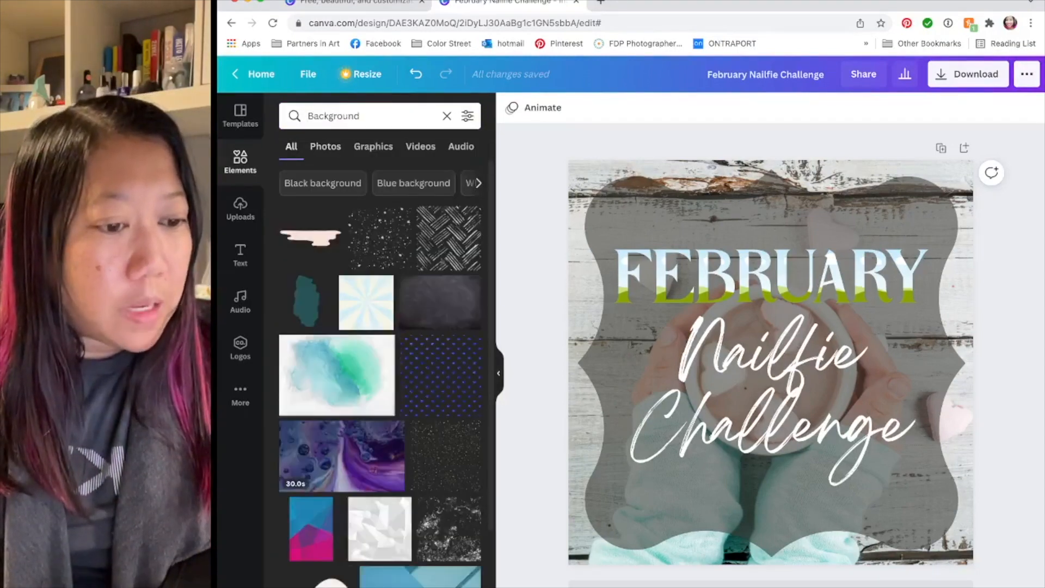
Step: Search the elements for "glitter" and limit the results to photos
click(354, 116)
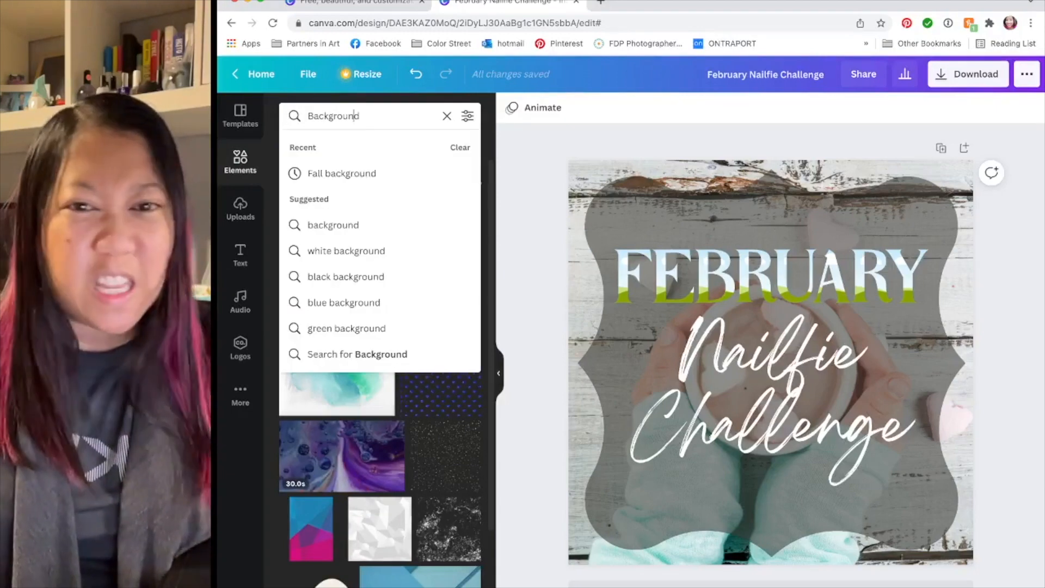
text(glitter)
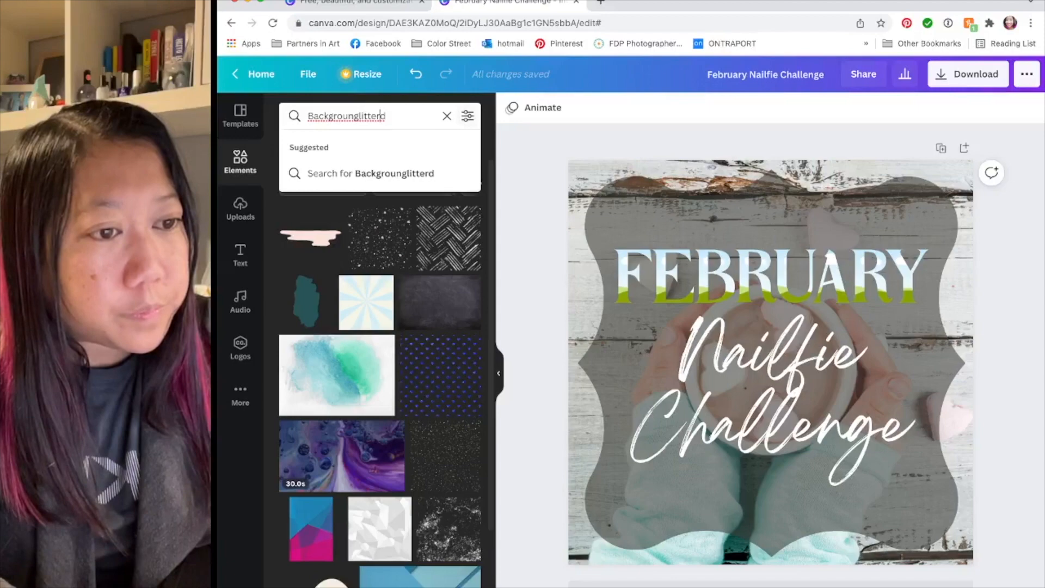
key(Return)
key(ctrl+a)
text(glitter)
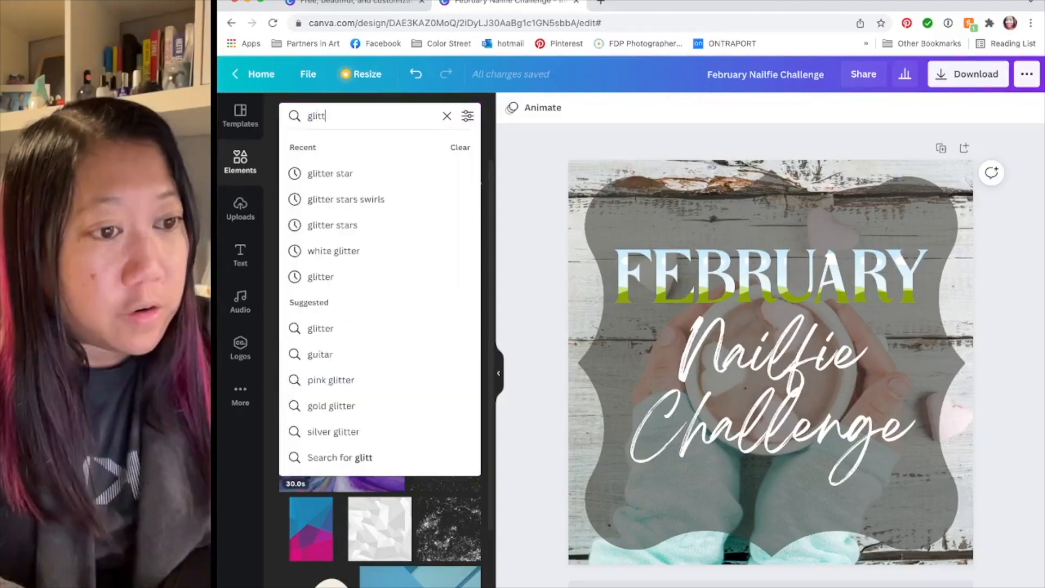
key(Return)
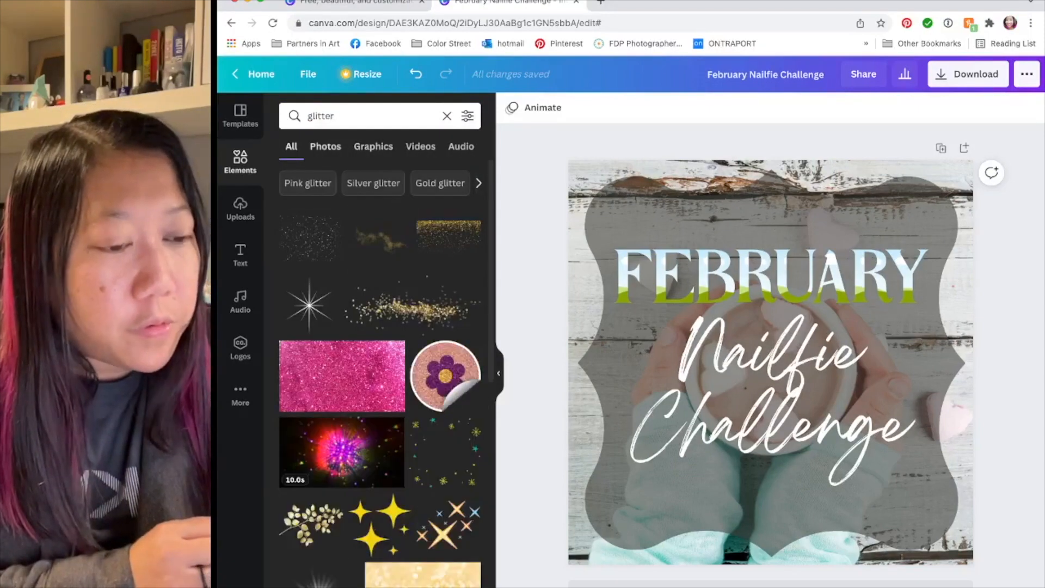
click(325, 146)
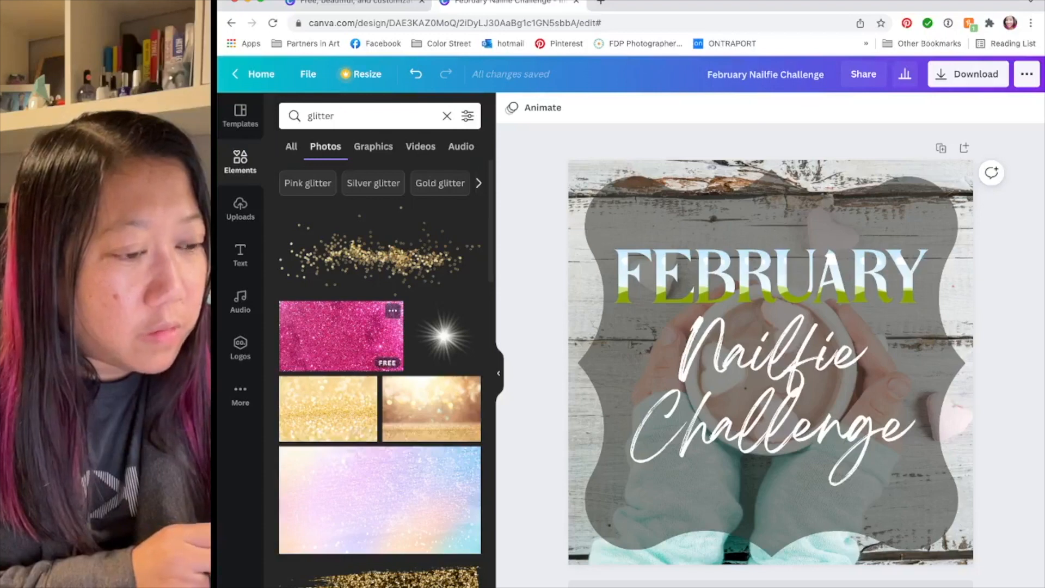
Step: Fill every FEBRUARY letter frame with the pastel pink, purple and blue glitter photo
drag(380, 500, 703, 303)
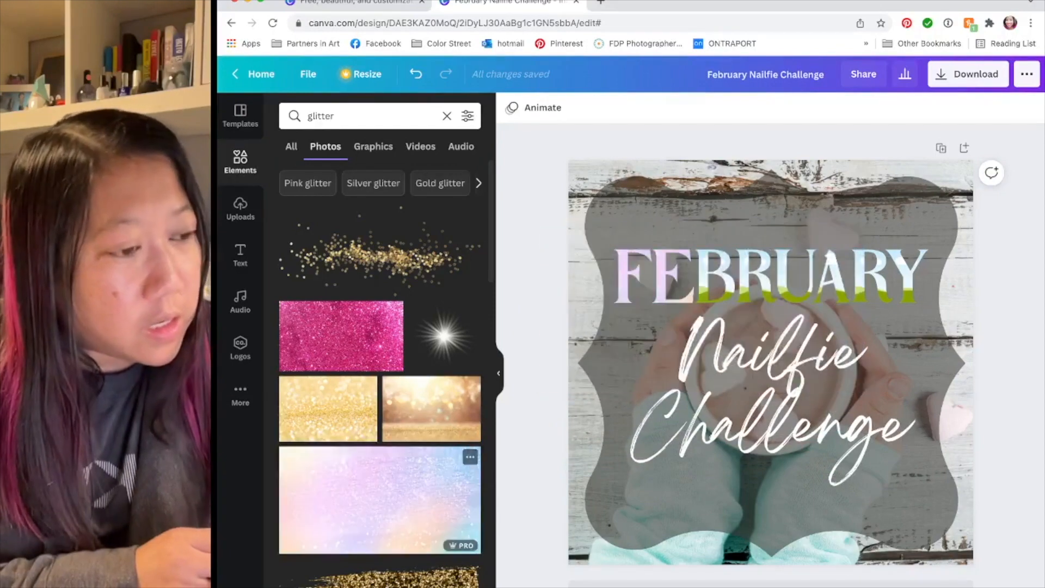
drag(380, 500, 772, 275)
drag(380, 500, 773, 275)
drag(349, 482, 834, 279)
drag(348, 482, 816, 261)
drag(898, 275, 901, 275)
drag(349, 482, 970, 261)
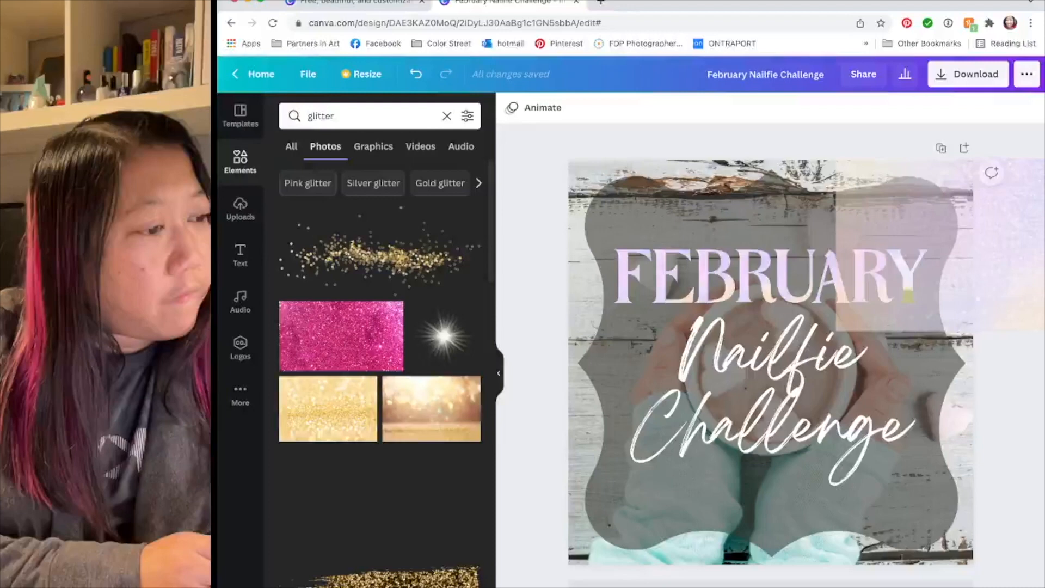
drag(970, 261, 970, 260)
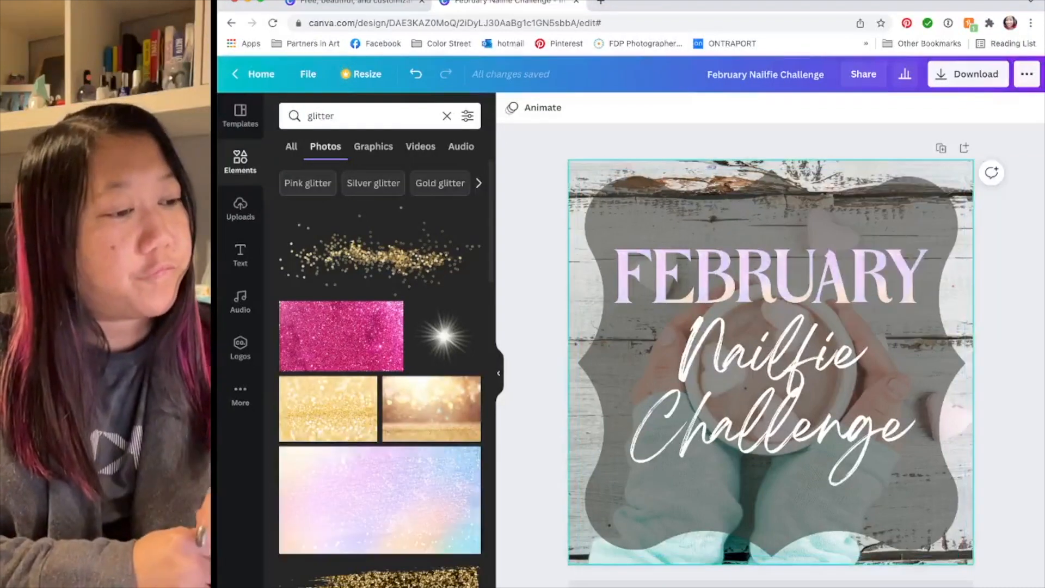
Step: Try the gold, purple and pink glitter photos as the fill of the letter F
drag(338, 414, 739, 348)
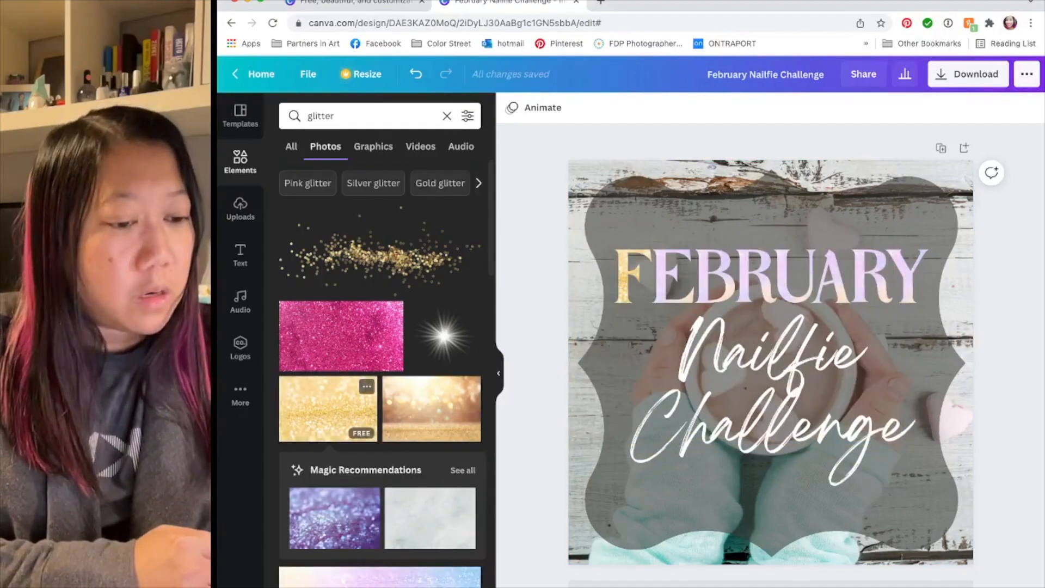
scroll(380, 371, down, 5)
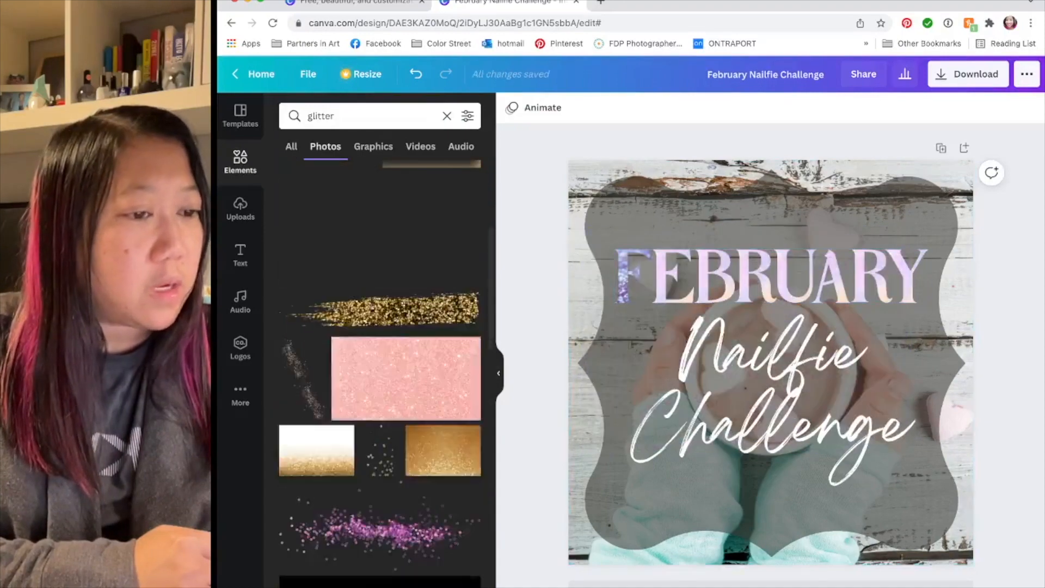
drag(406, 379, 762, 321)
scroll(380, 370, down, 5)
scroll(380, 370, up, 10)
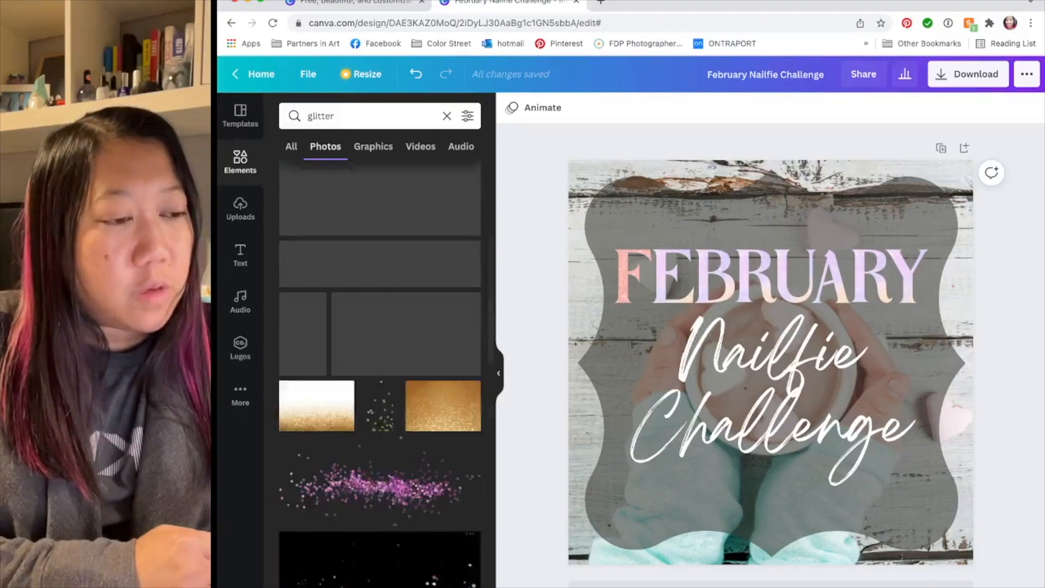
Step: Fill the letter F with the glowing orange-and-teal sparkle swirl photo
scroll(380, 370, down, 5)
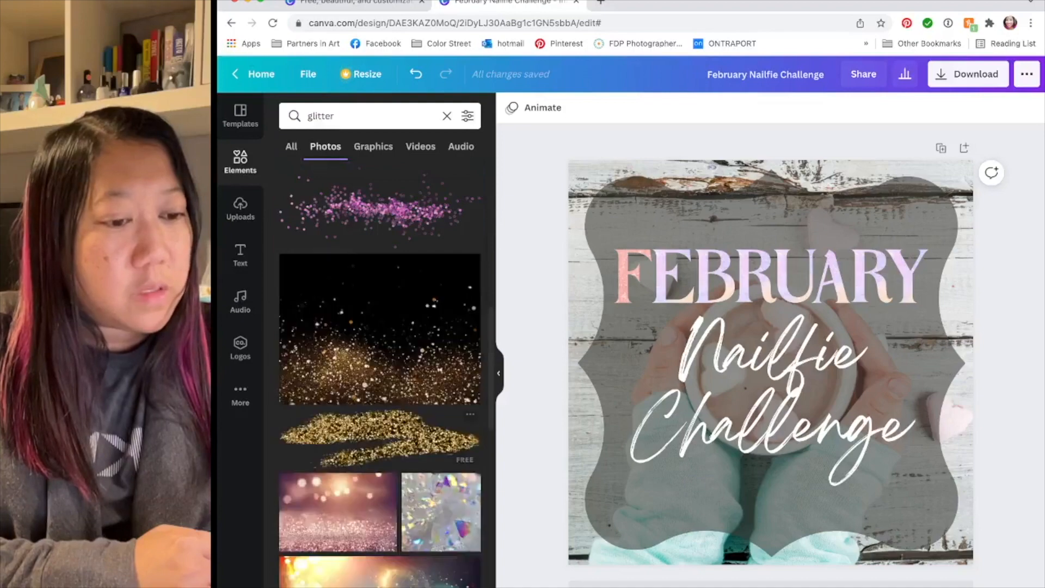
drag(380, 412, 631, 275)
scroll(380, 371, down, 4)
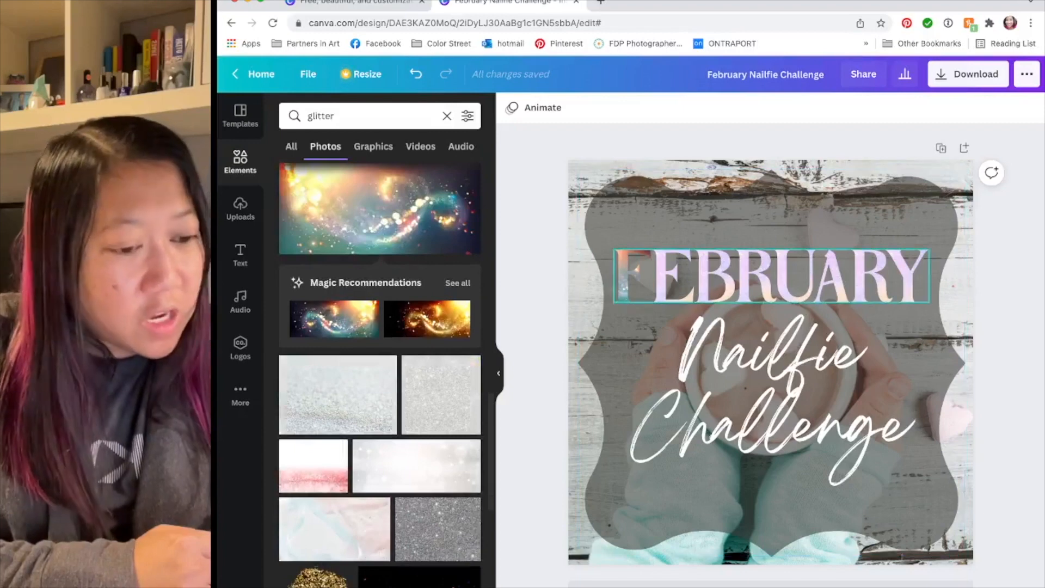
Step: Look through more glitter photos, then search the photos for "watercolor"
scroll(380, 420, down, 2)
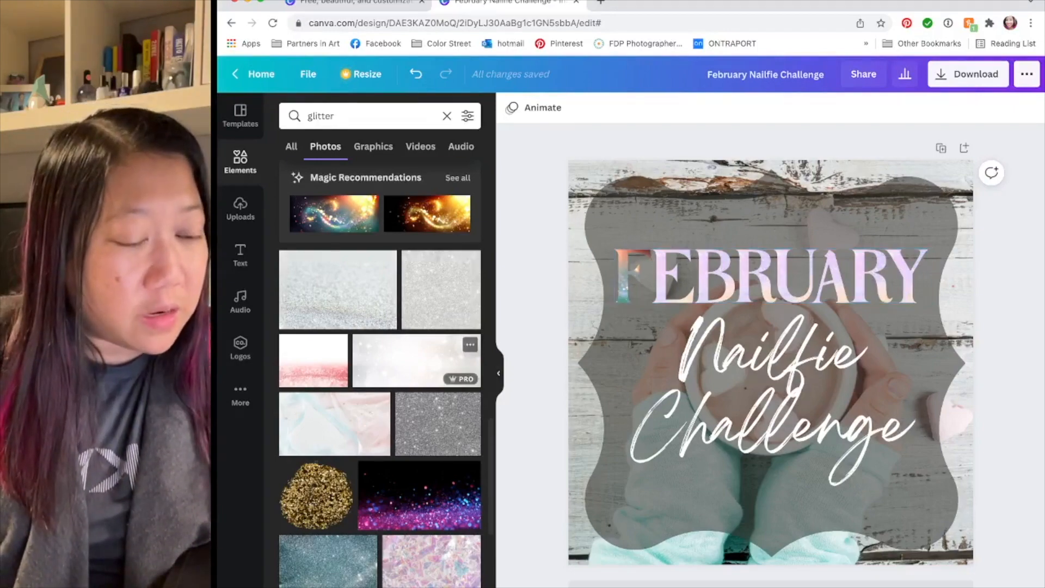
scroll(419, 343, down, 3)
scroll(381, 381, down, 9)
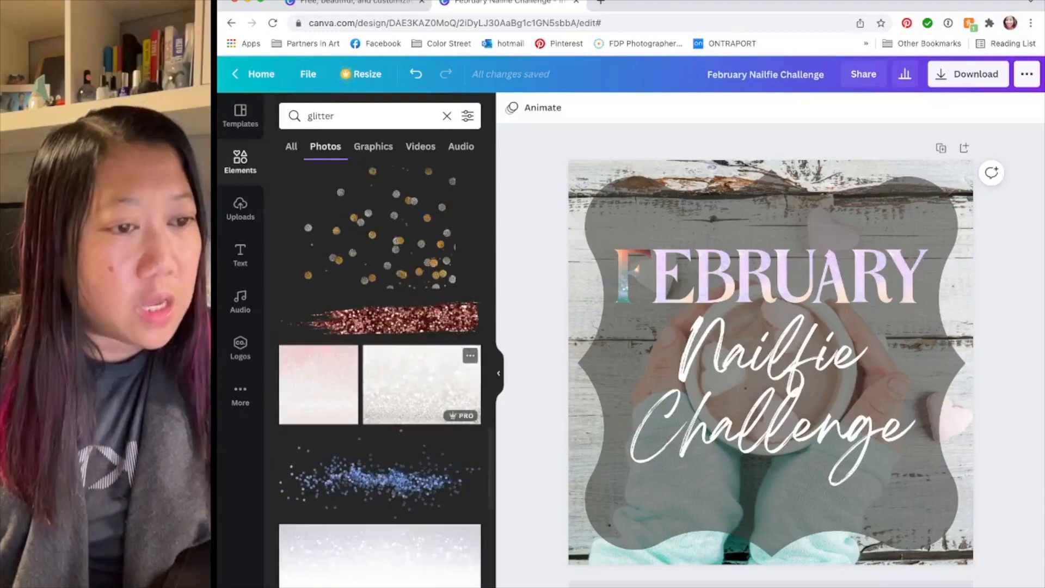
scroll(381, 381, up, 5)
scroll(420, 381, up, 10)
double_click(323, 116)
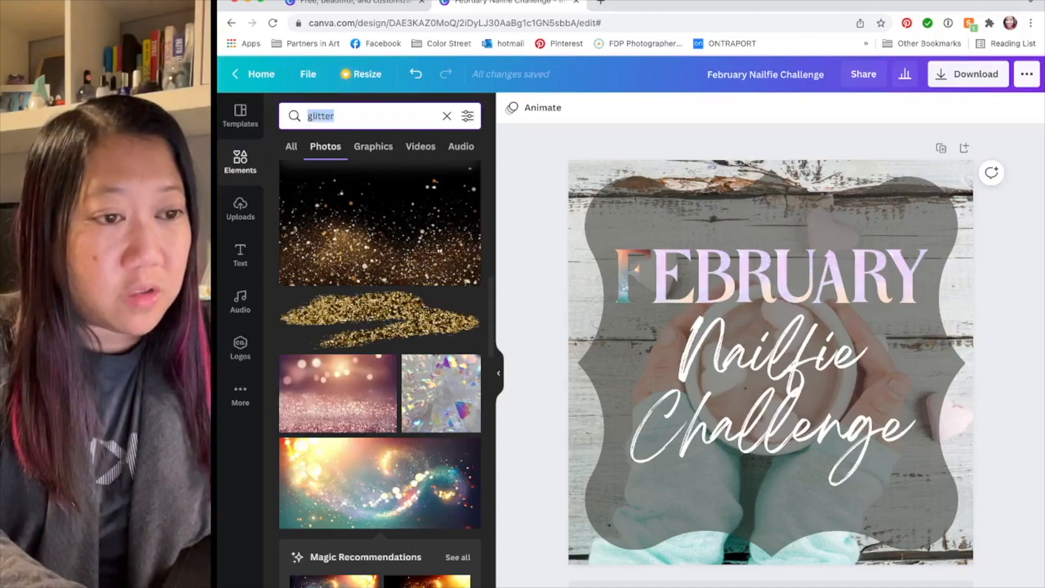
text(watercolor)
key(Return)
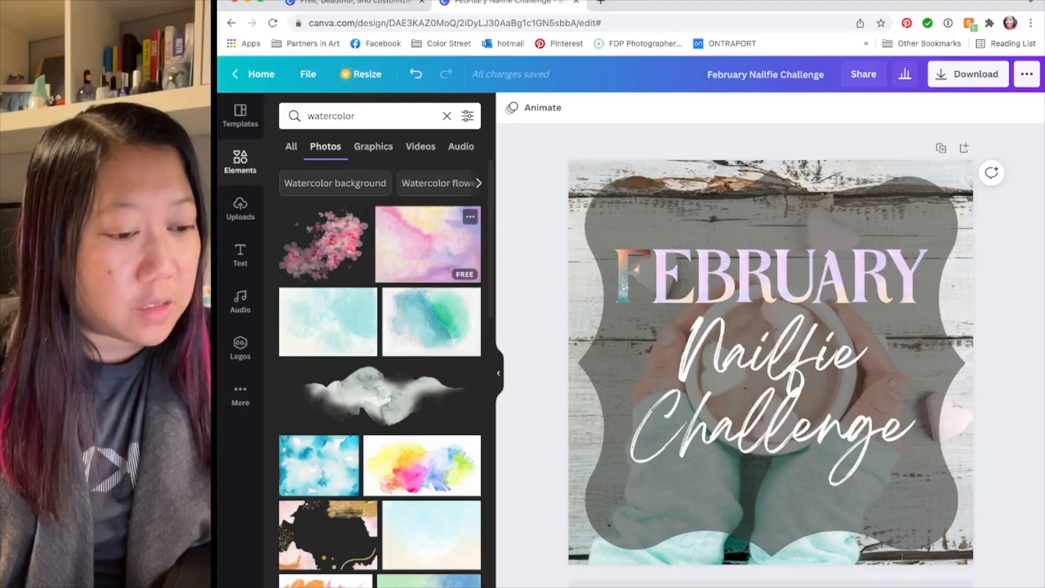
Step: Try the blue, pale teal and teal-green watercolor photos as fills for the first letters of FEBRUARY
scroll(380, 376, down, 3)
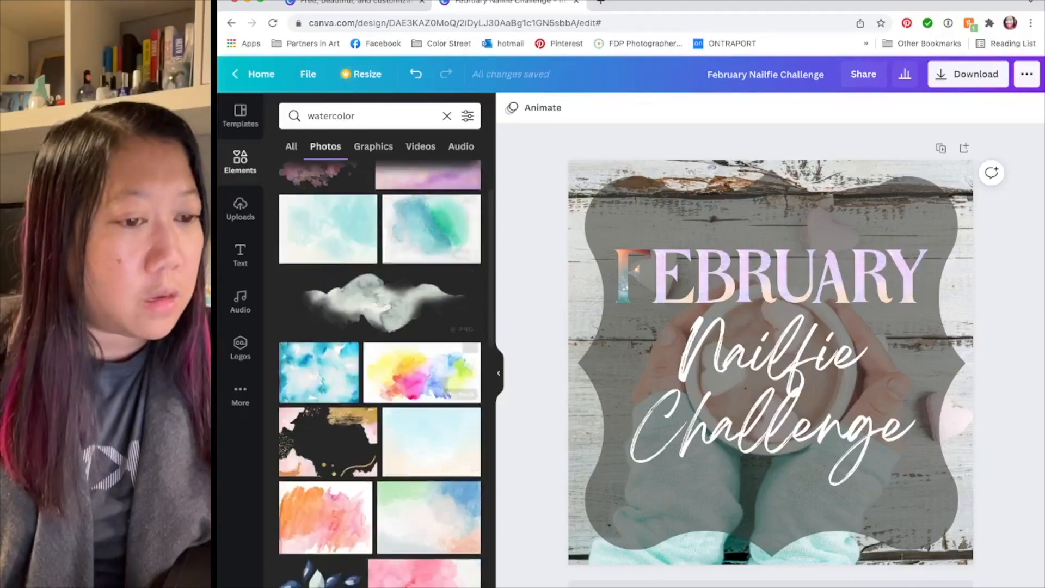
drag(319, 372, 667, 275)
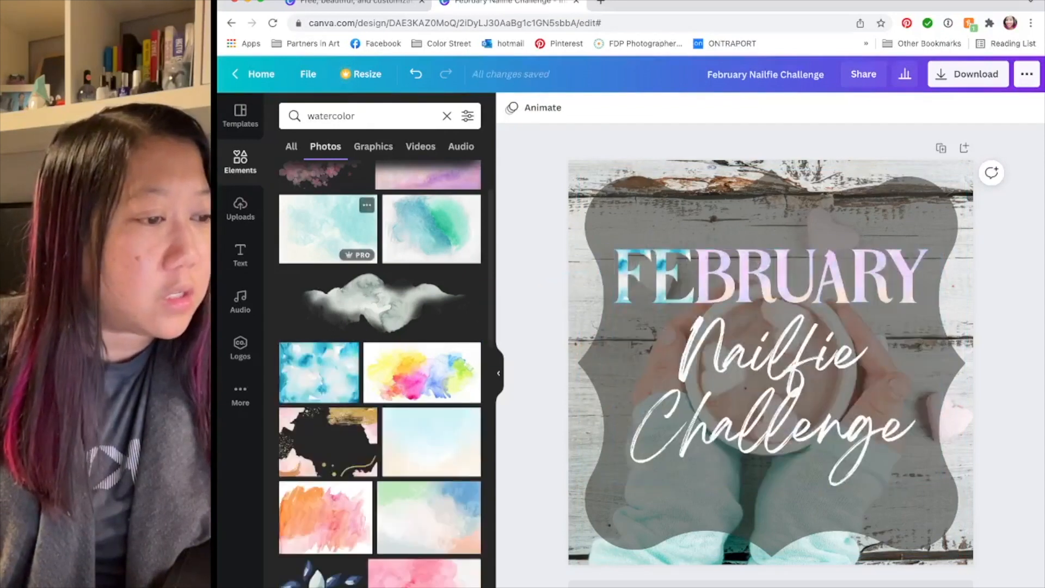
drag(327, 229, 799, 349)
drag(365, 228, 766, 331)
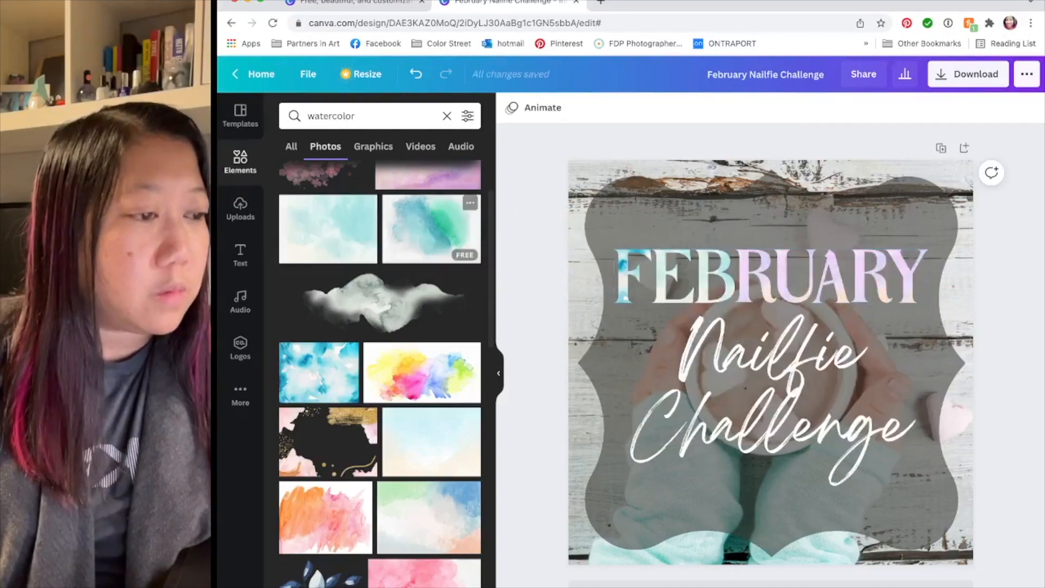
drag(432, 229, 874, 331)
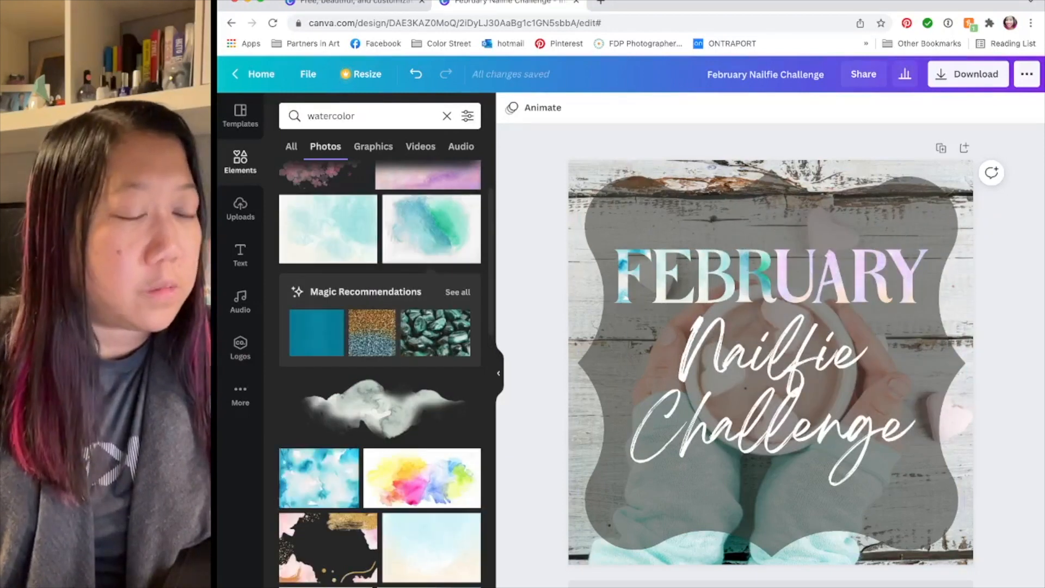
drag(432, 229, 773, 275)
Step: Fill every FEBRUARY letter frame with the pink, purple and yellow watercolor photo
drag(428, 174, 789, 275)
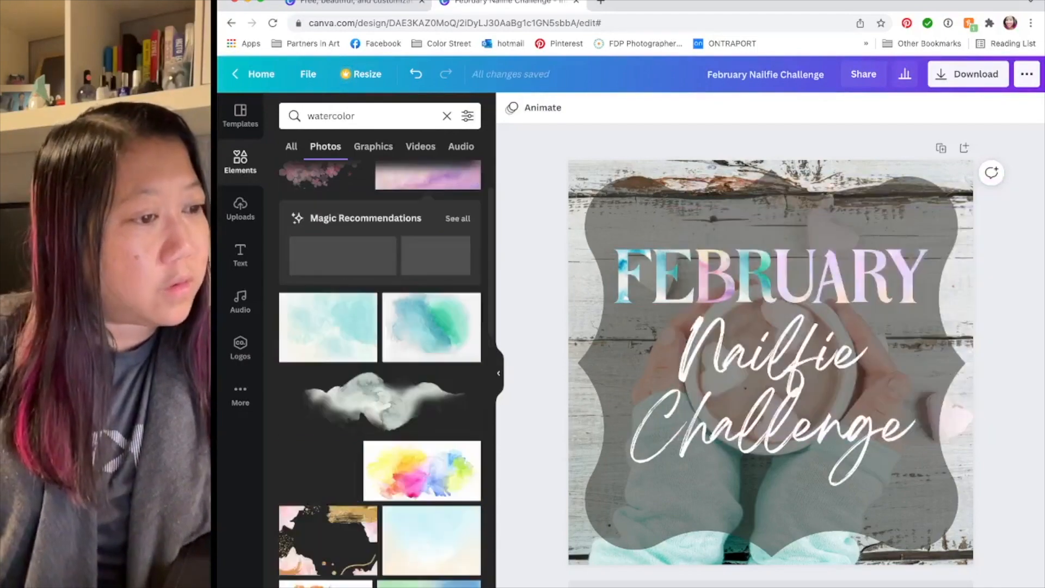
scroll(432, 327, up, 3)
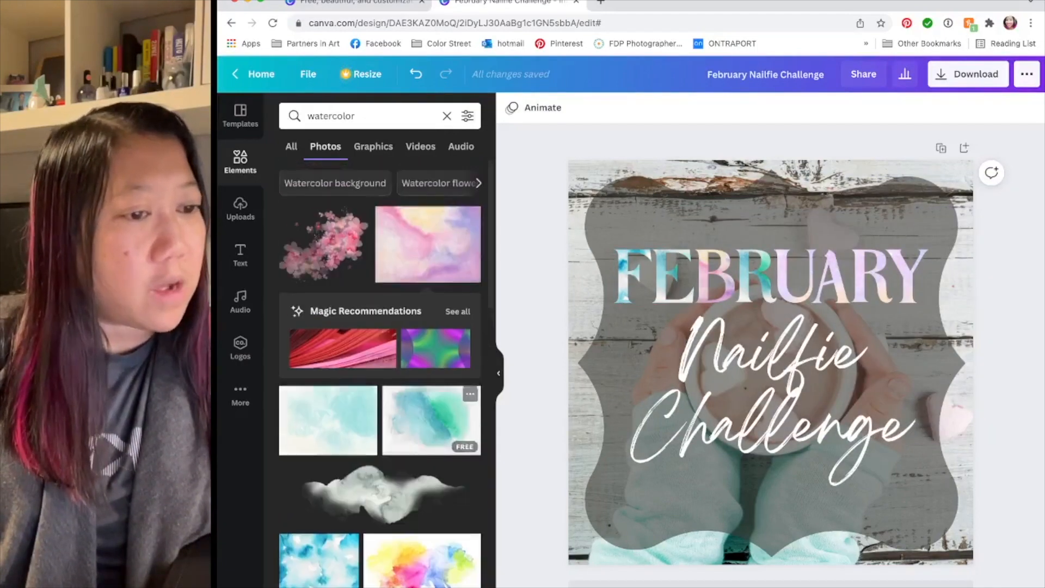
drag(401, 227, 675, 275)
drag(414, 240, 893, 353)
drag(428, 243, 954, 348)
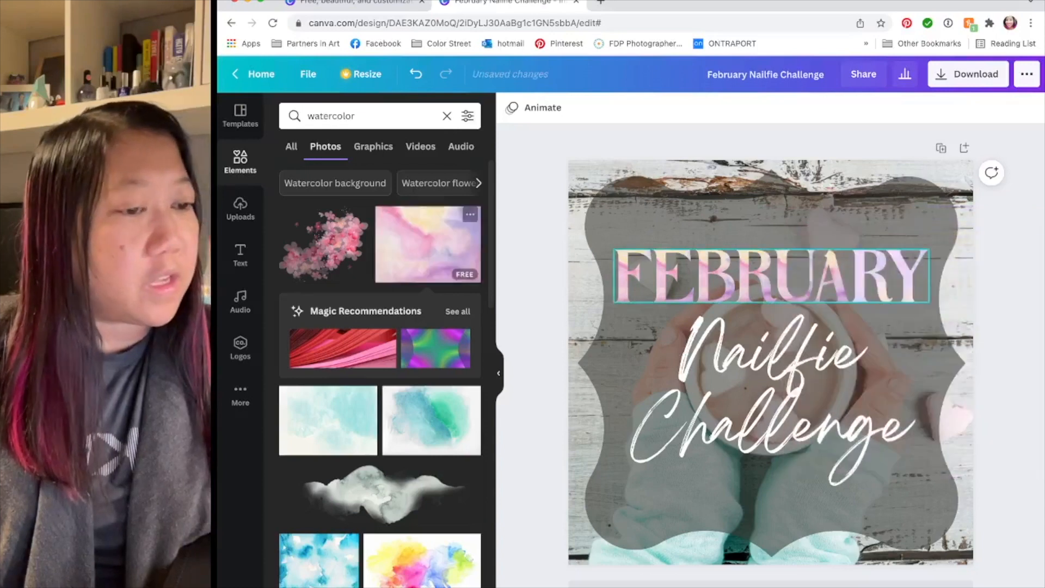
drag(427, 244, 954, 349)
drag(428, 243, 954, 349)
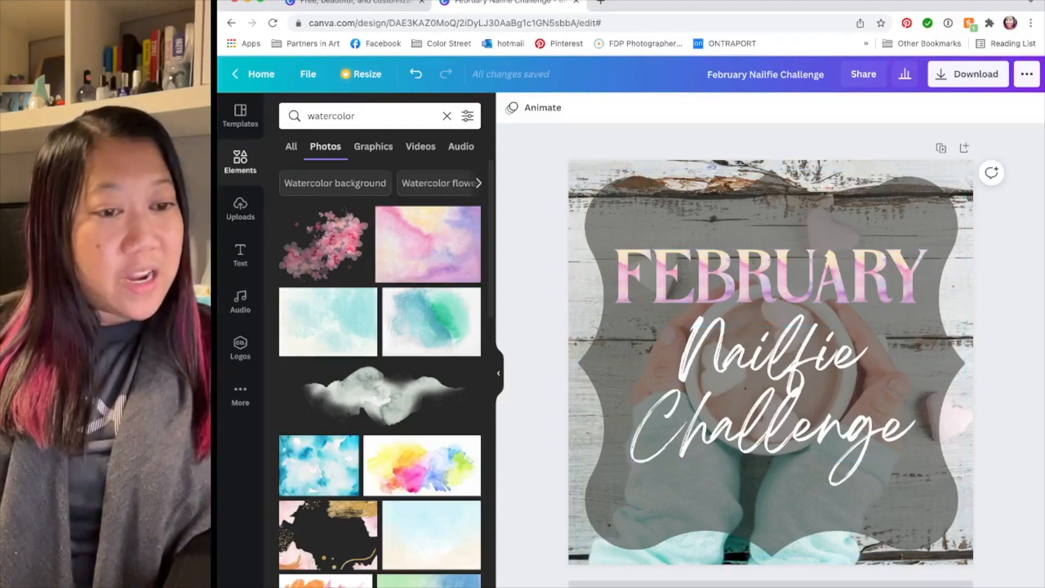
Step: Add a body text box and place it near the lower-right corner of the graphic
click(240, 255)
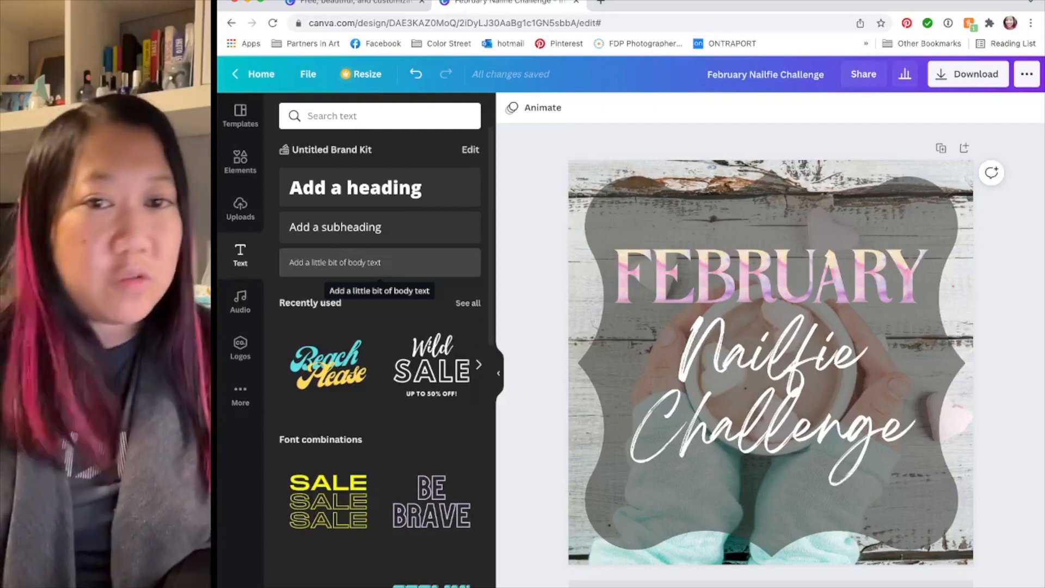
click(380, 263)
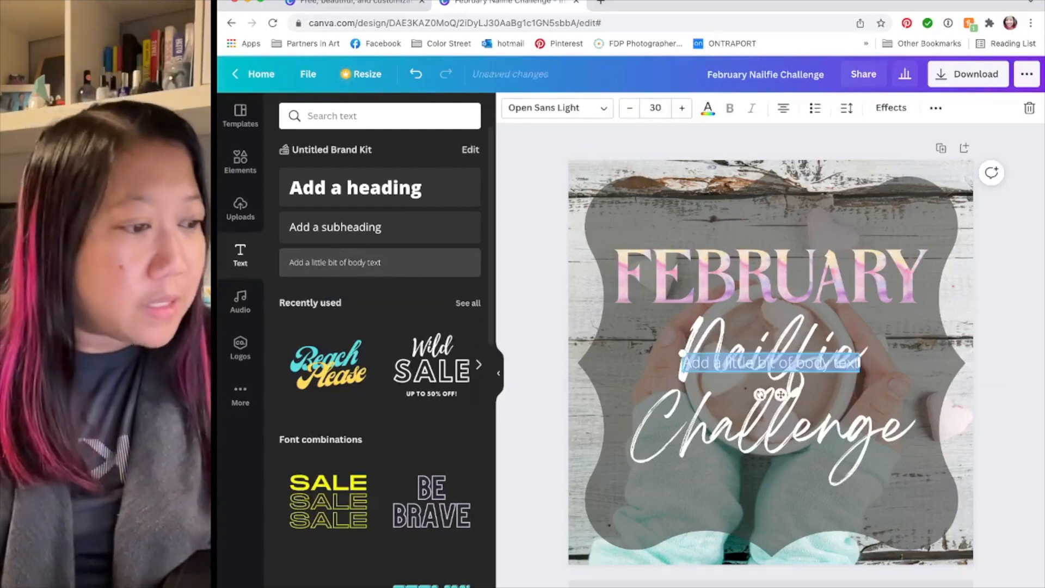
drag(781, 394, 864, 552)
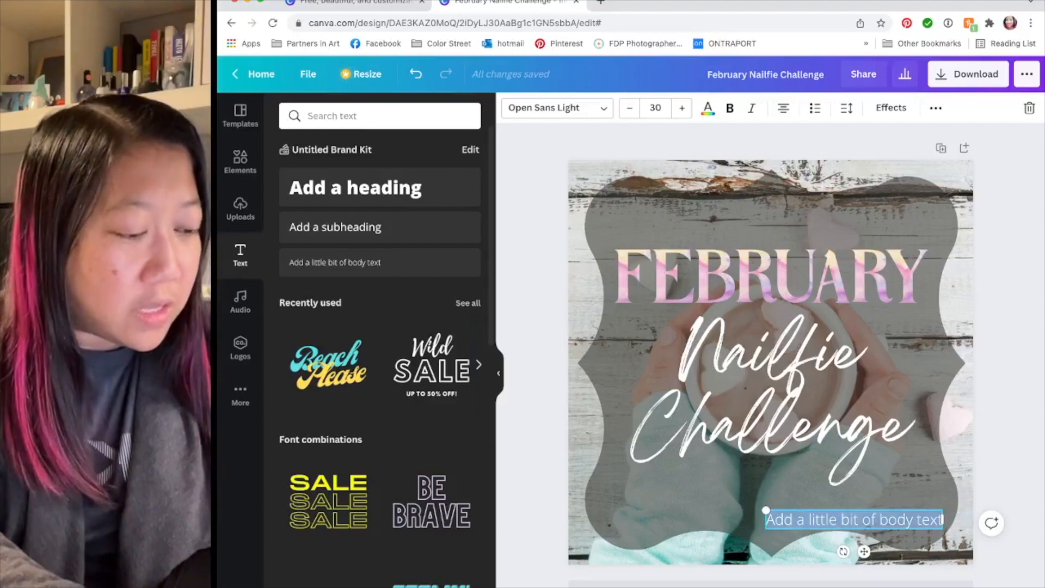
text(Team Chic)
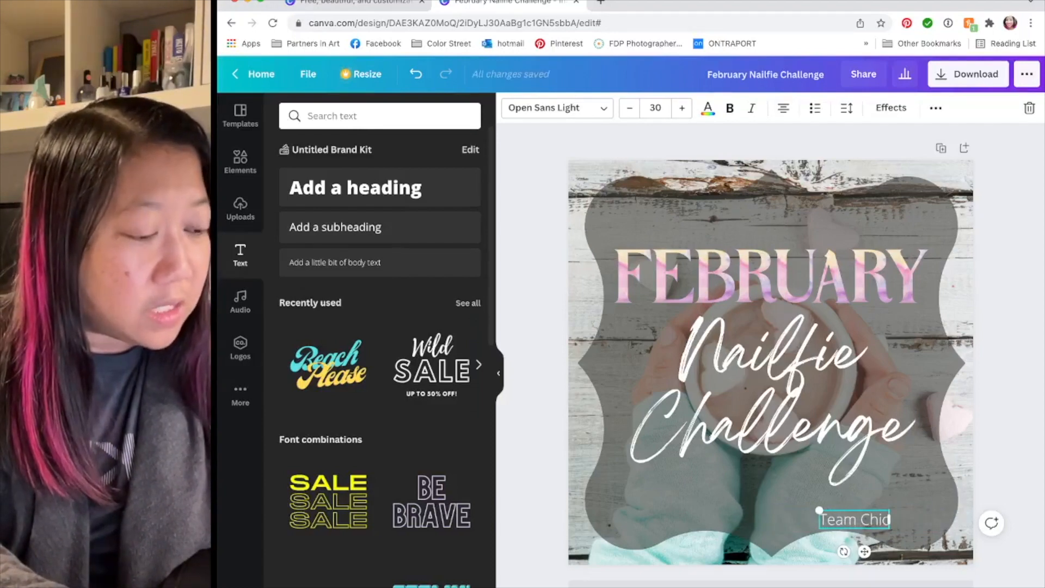
key(BackSpace)
key(BackSpace)
key(BackSpace)
key(BackSpace)
key(BackSpace)
key(BackSpace)
key(BackSpace)
key(BackSpace)
key(BackSpace)
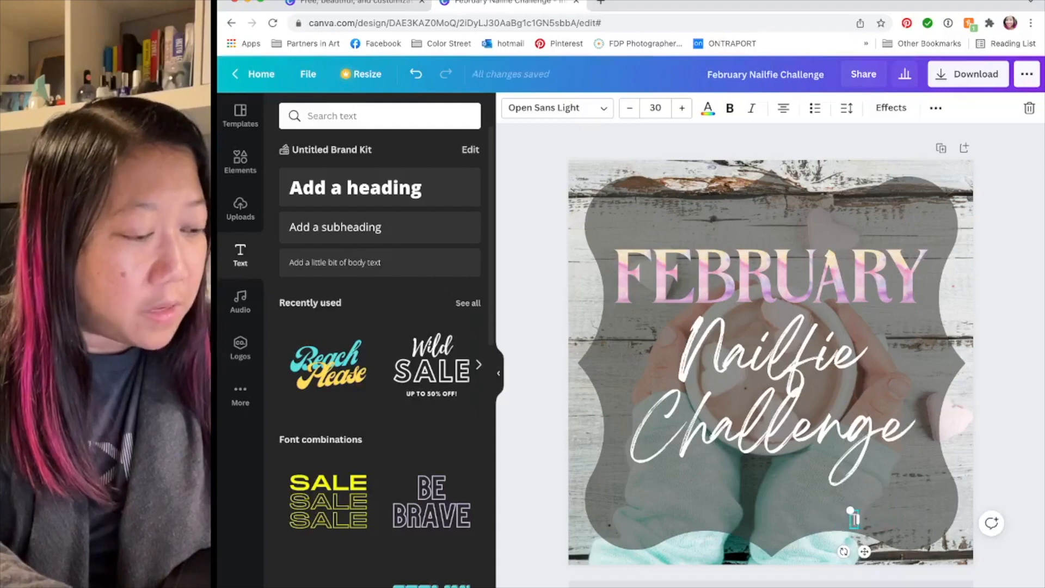
Step: Enter "Chic and Sassy Nails" in the new body text box
text(Chic and Say)
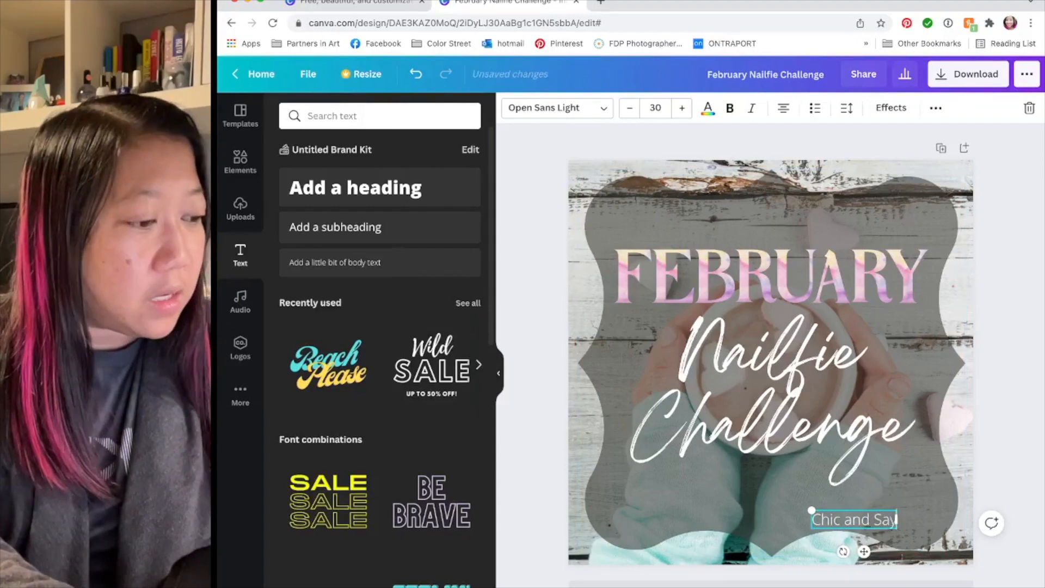
key(BackSpace)
text(s)
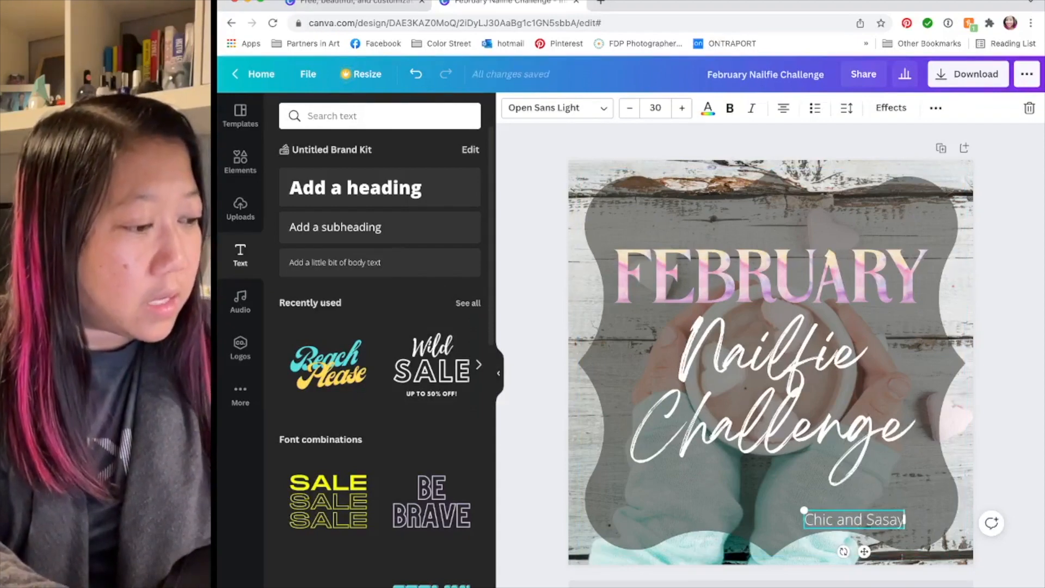
text(sy Nails)
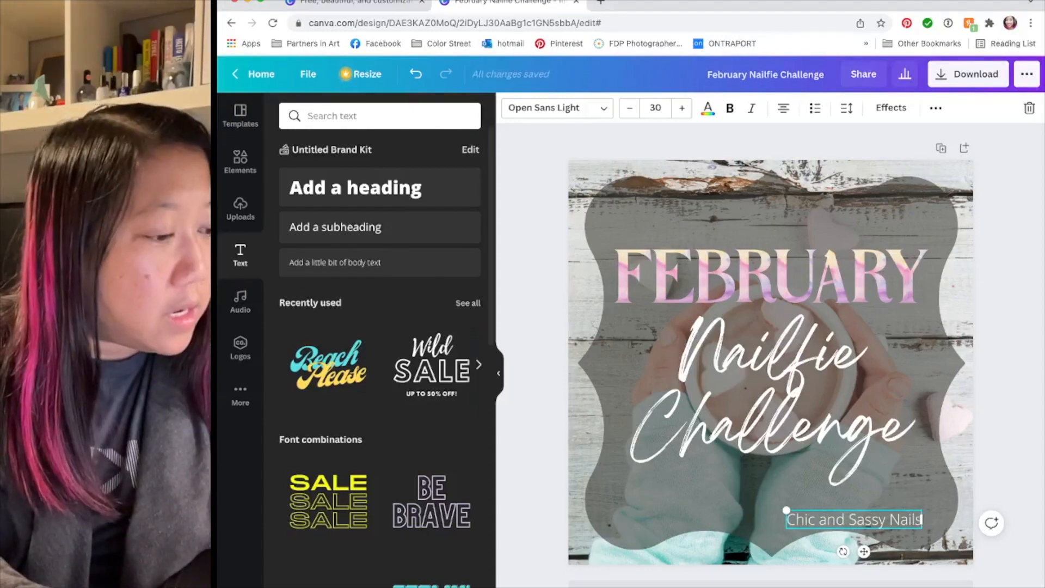
Step: Search the fonts for "happ" and set the whole Chic and Sassy Nails text to Happy Girl
key(ctrl+a)
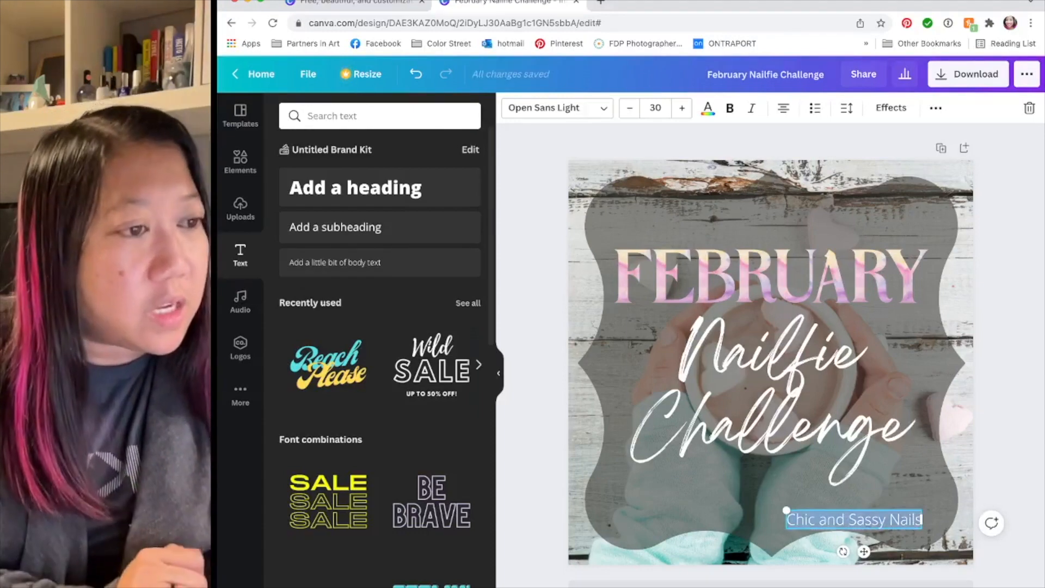
click(556, 108)
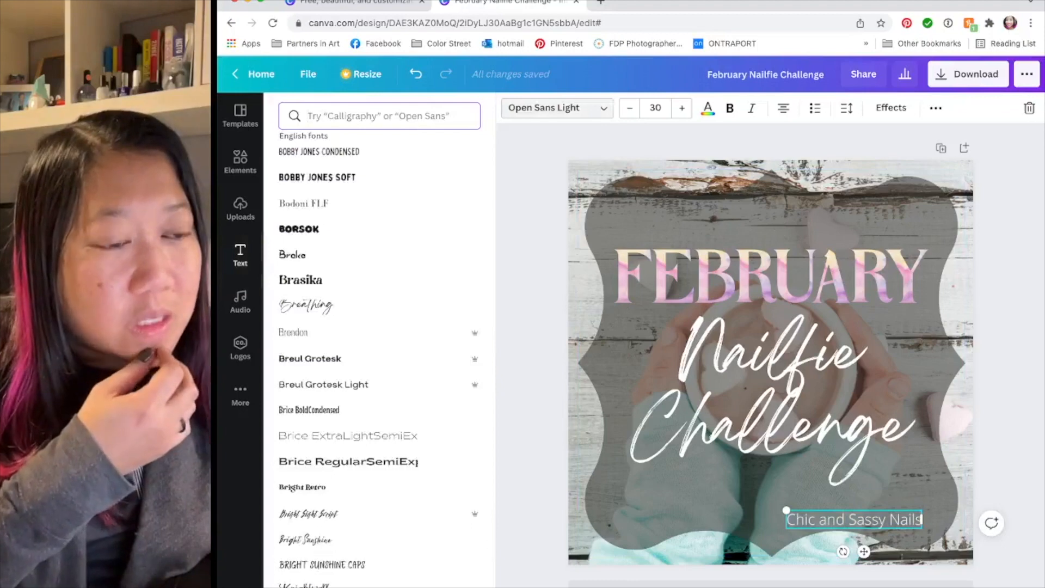
click(379, 116)
text(ah)
key(BackSpace)
key(BackSpace)
text(happ)
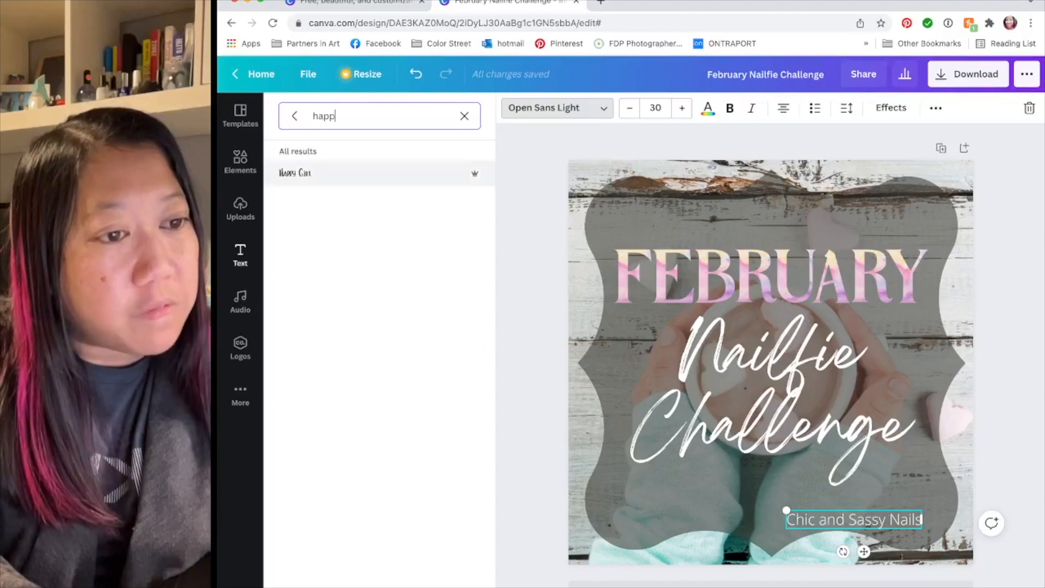
click(295, 173)
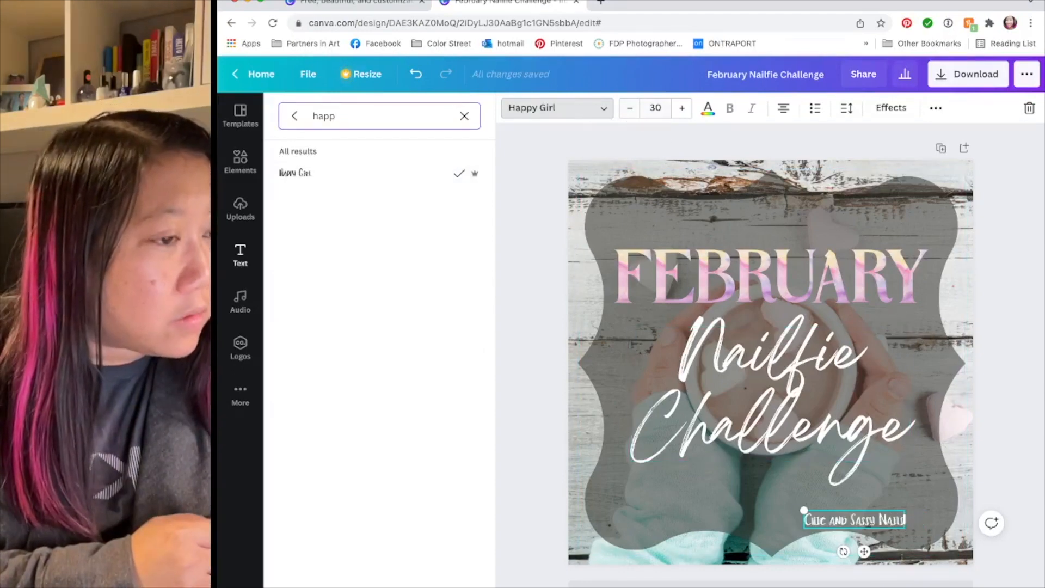
Step: Reduce the Chic and Sassy Nails text to size 20 and move it closer to the graphic's lower-right corner
click(630, 108)
click(629, 108)
click(629, 108)
click(629, 107)
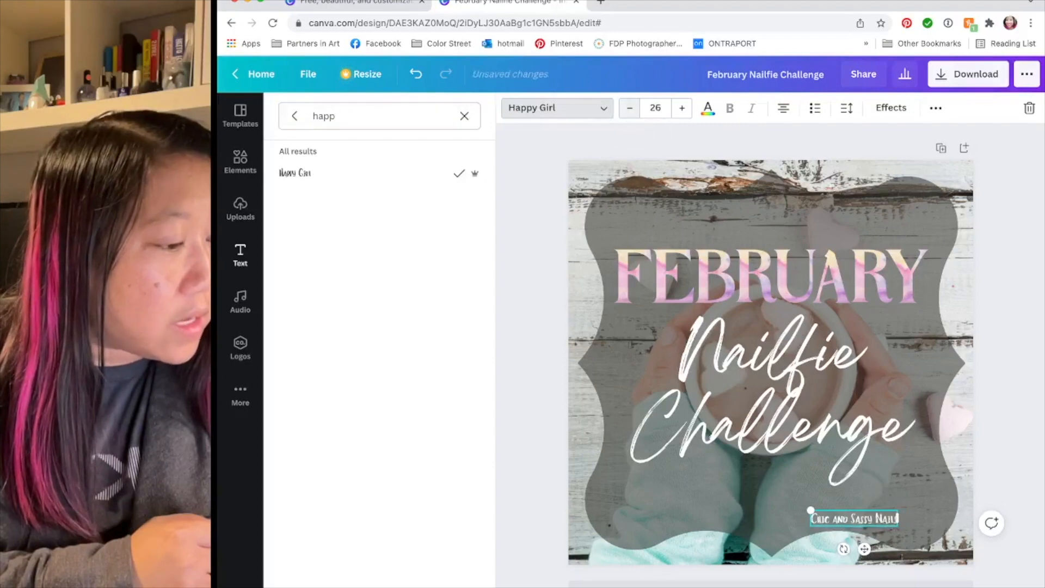
click(630, 107)
click(629, 108)
click(629, 108)
click(629, 108)
click(630, 107)
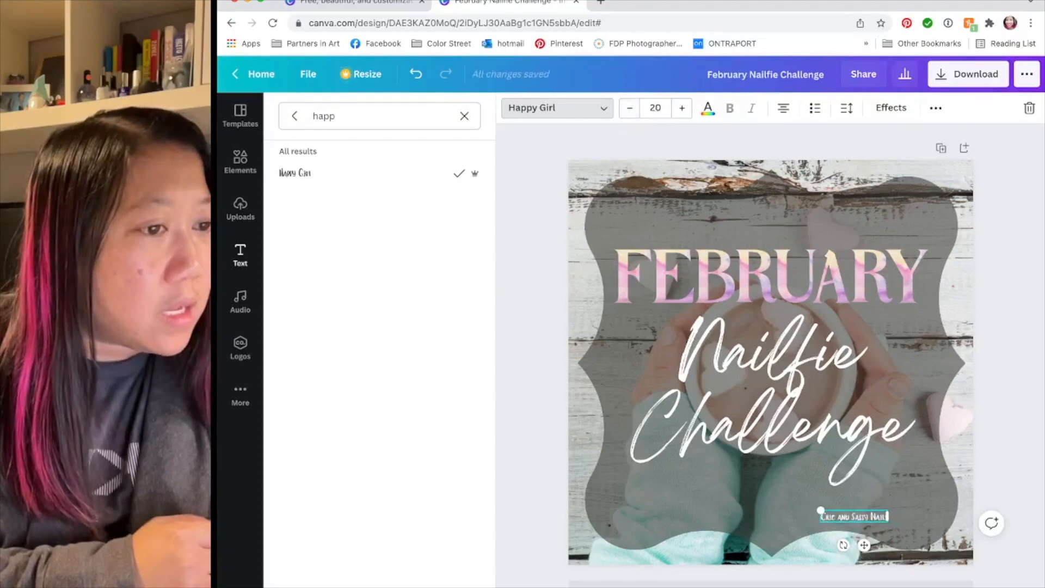
click(465, 116)
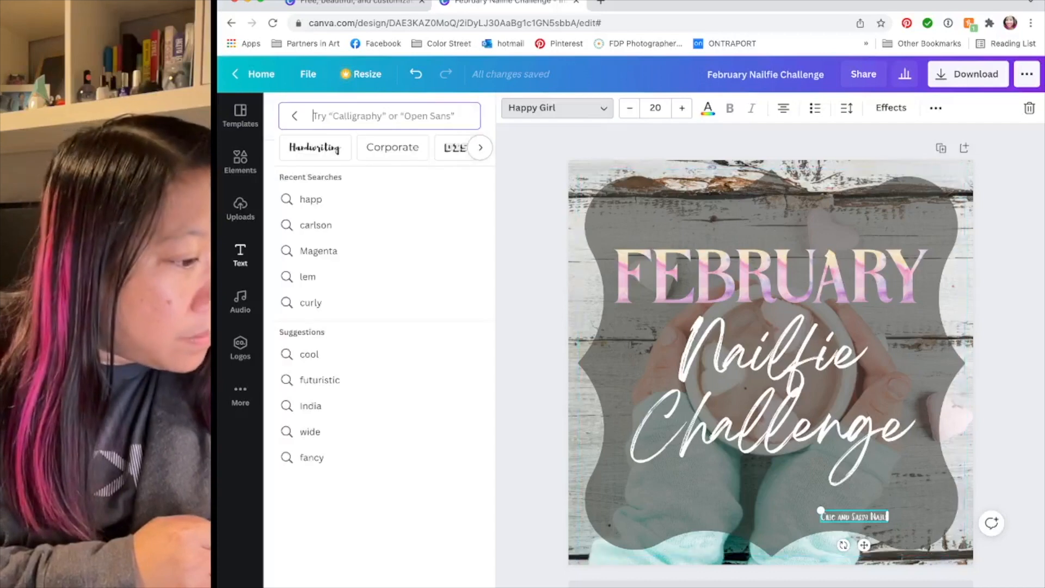
drag(855, 516, 905, 531)
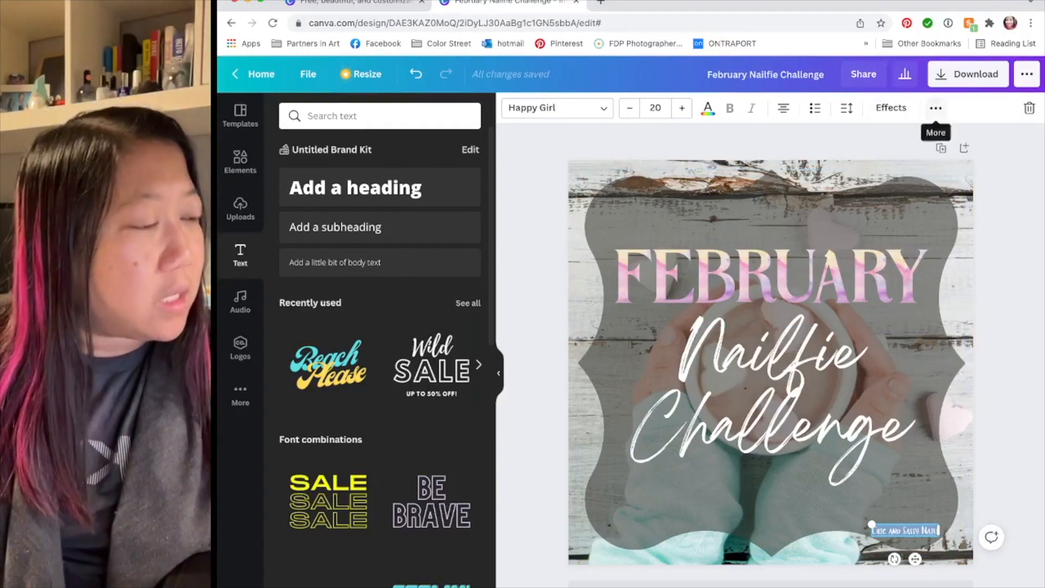
Step: Set the transparency of the Chic and Sassy Nails text to 67
click(936, 108)
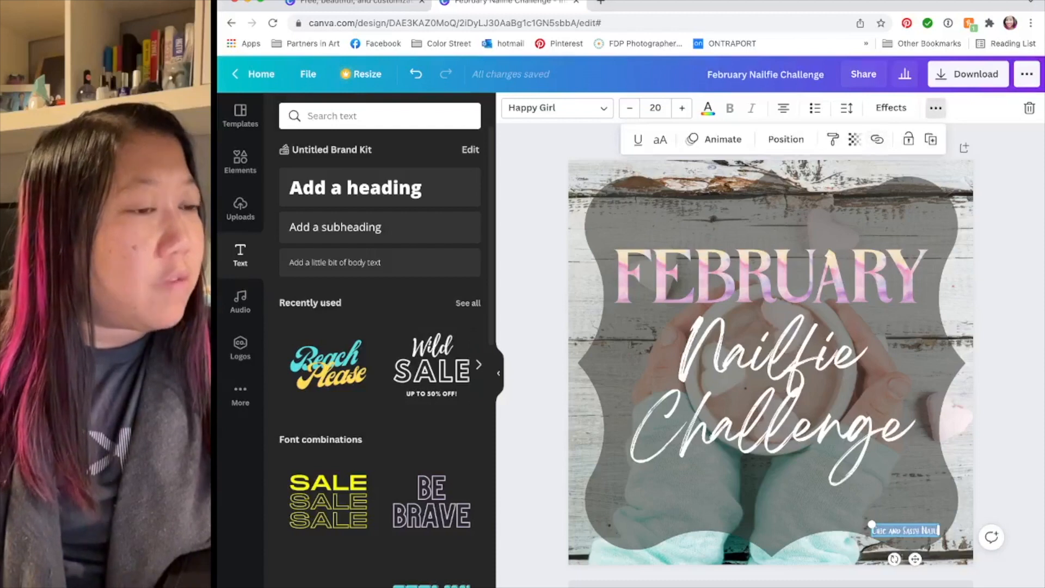
click(936, 108)
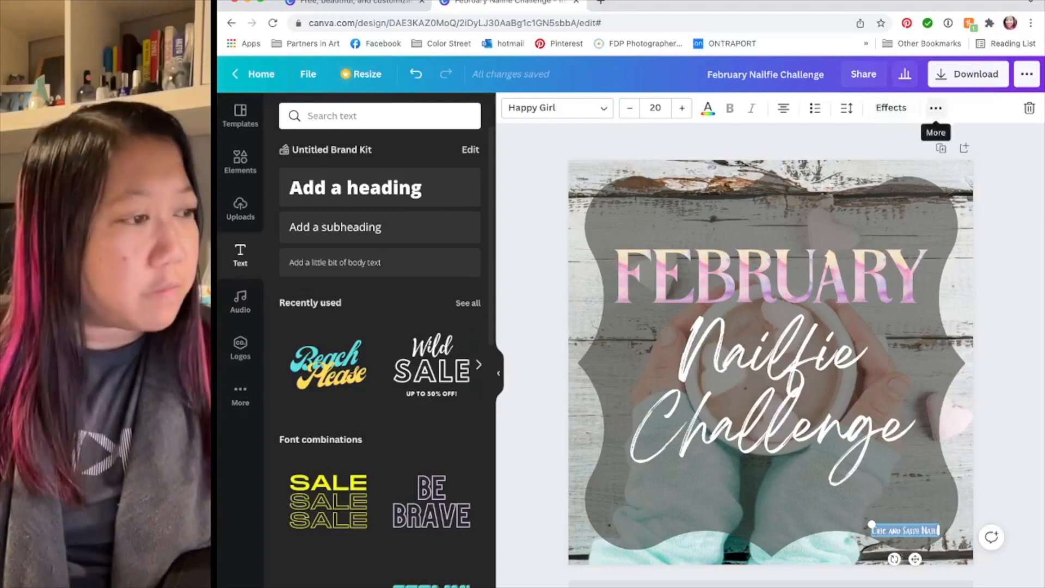
click(936, 108)
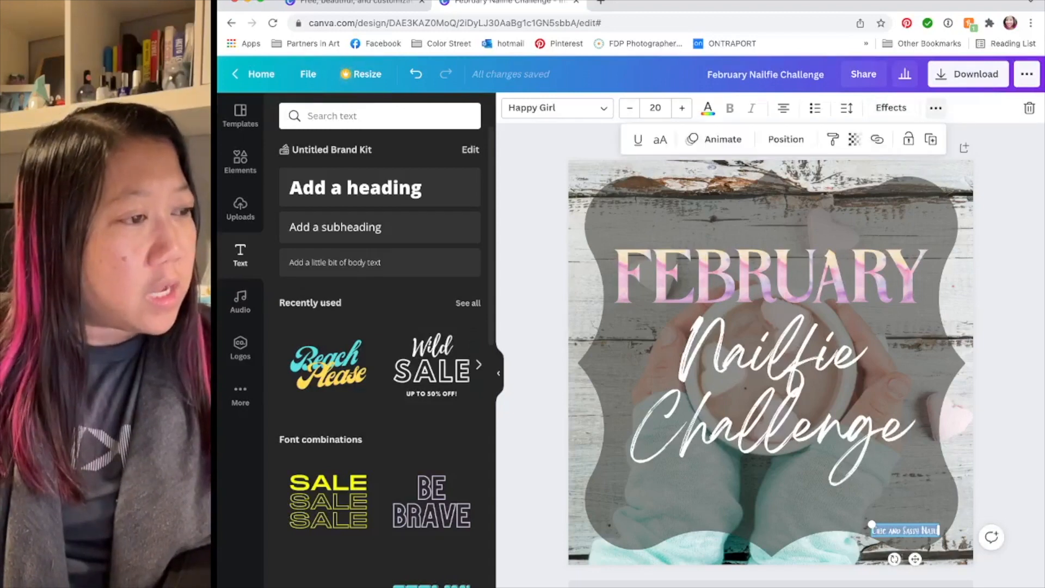
click(855, 140)
drag(811, 178, 786, 178)
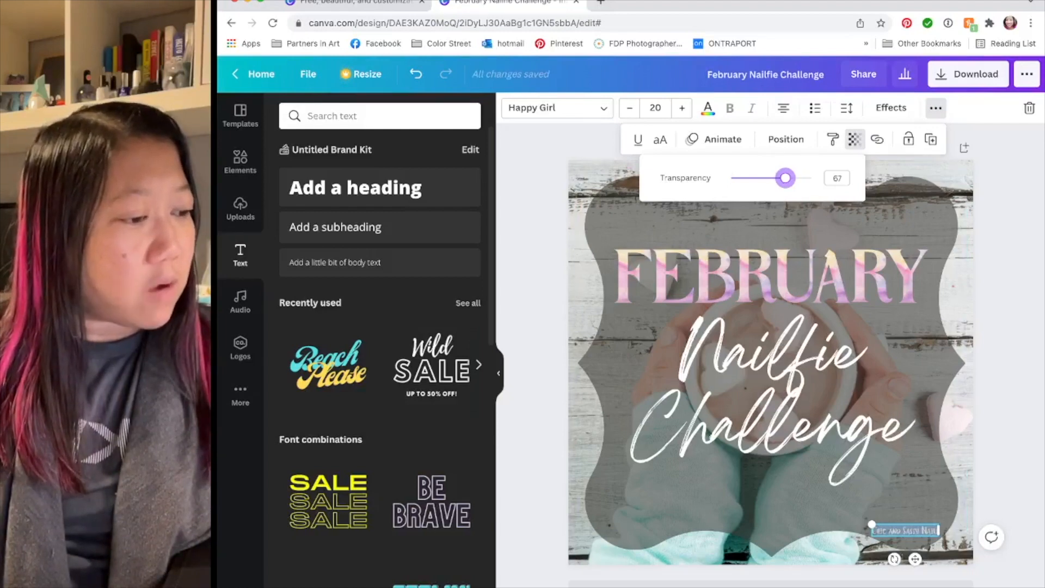
key(Escape)
key(Escape)
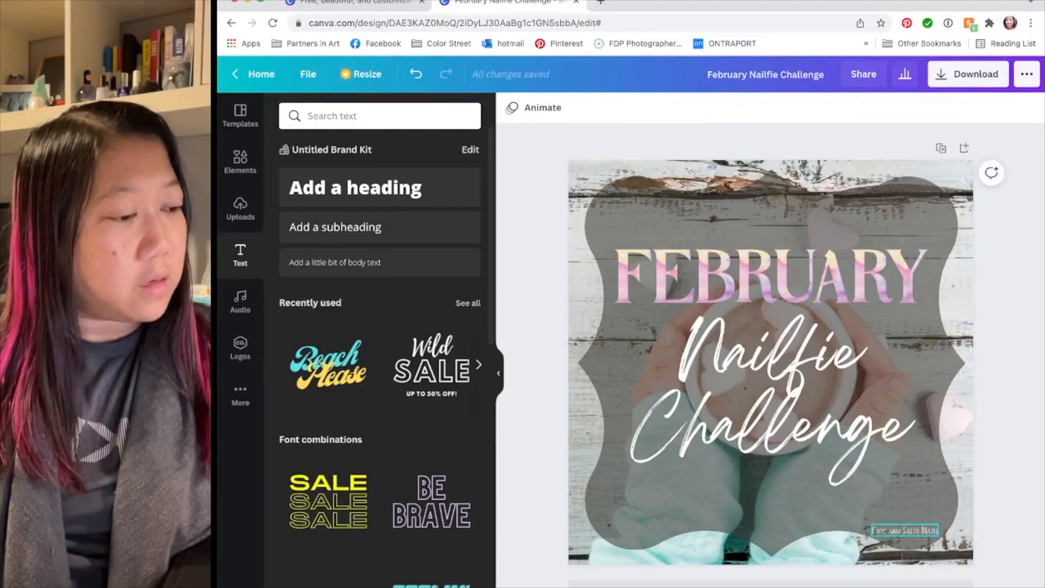
click(871, 545)
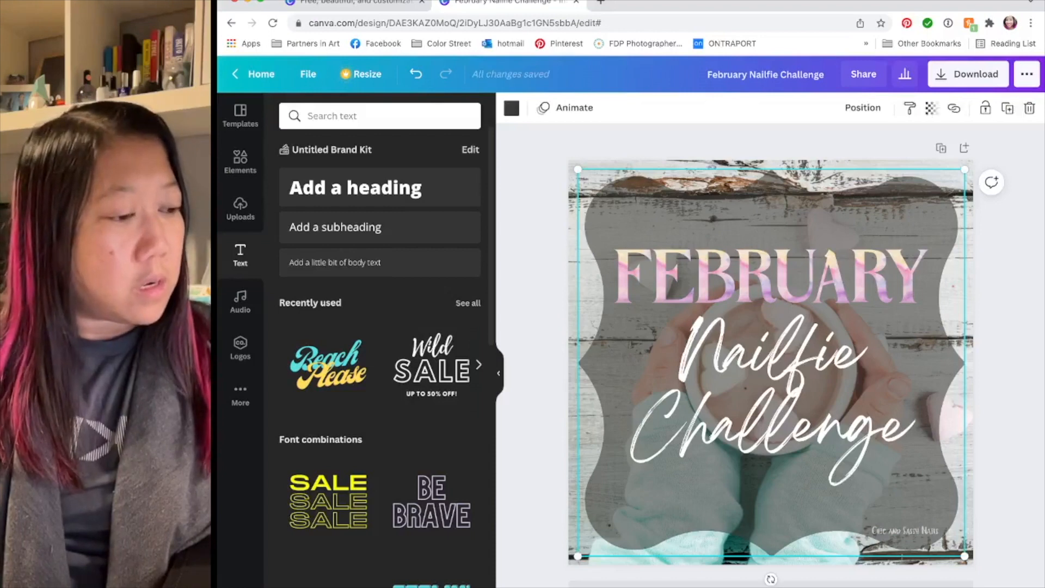
mouse_move(904, 531)
mouse_down()
mouse_move(593, 556)
mouse_move(635, 538)
mouse_move(626, 534)
mouse_move(869, 509)
mouse_move(902, 512)
mouse_move(898, 531)
mouse_up()
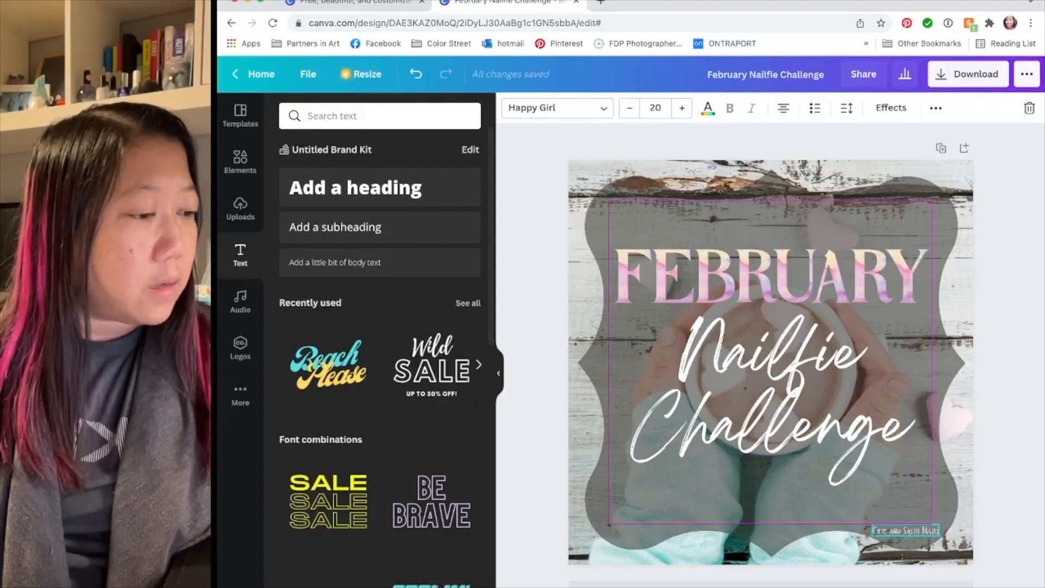
click(992, 536)
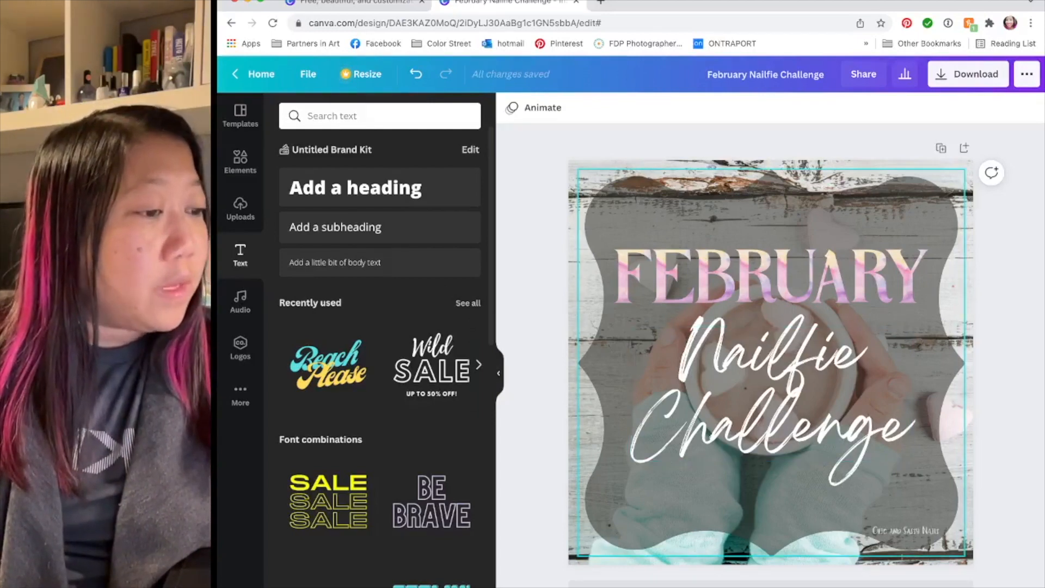
Step: Try left and right alignment on the whole Nailfie Challenge text, finishing with it centred
click(770, 381)
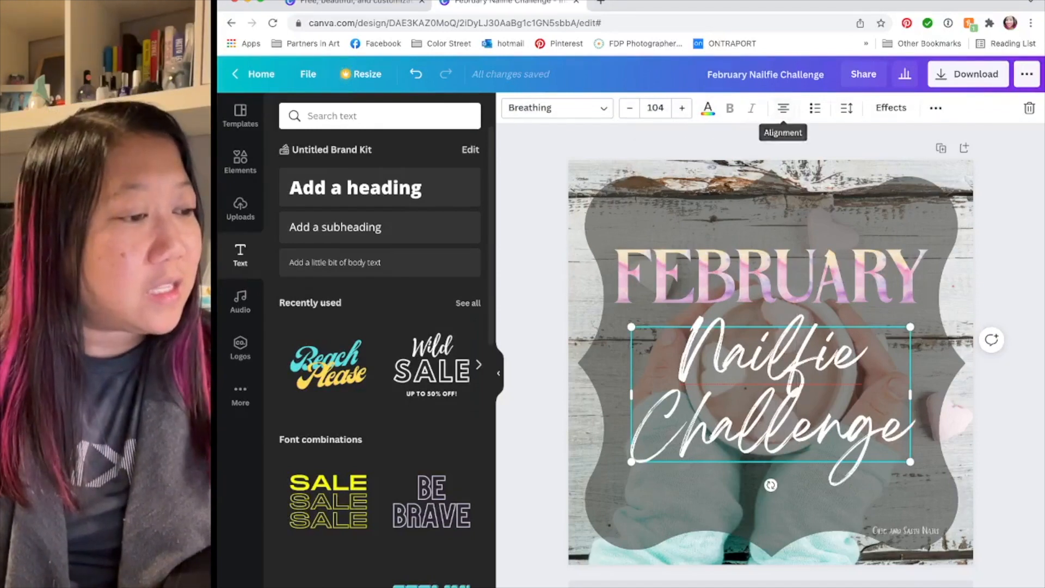
double_click(755, 338)
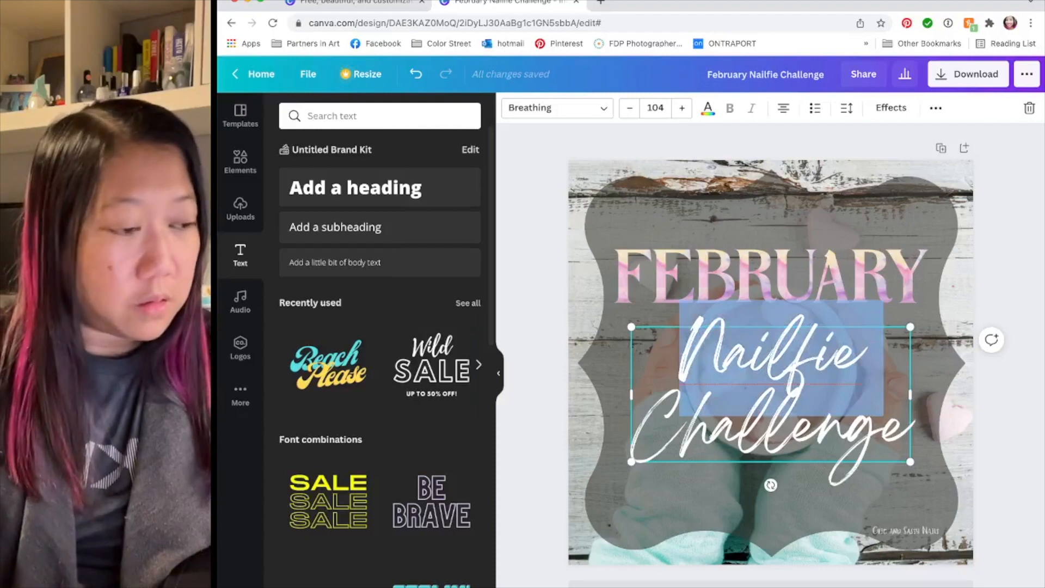
click(768, 423)
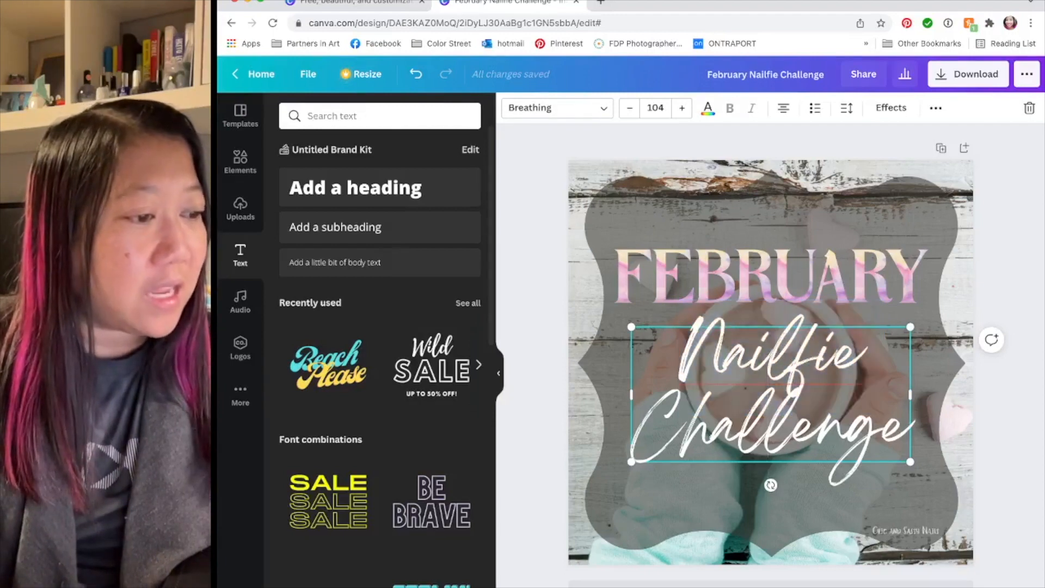
key(ctrl+z)
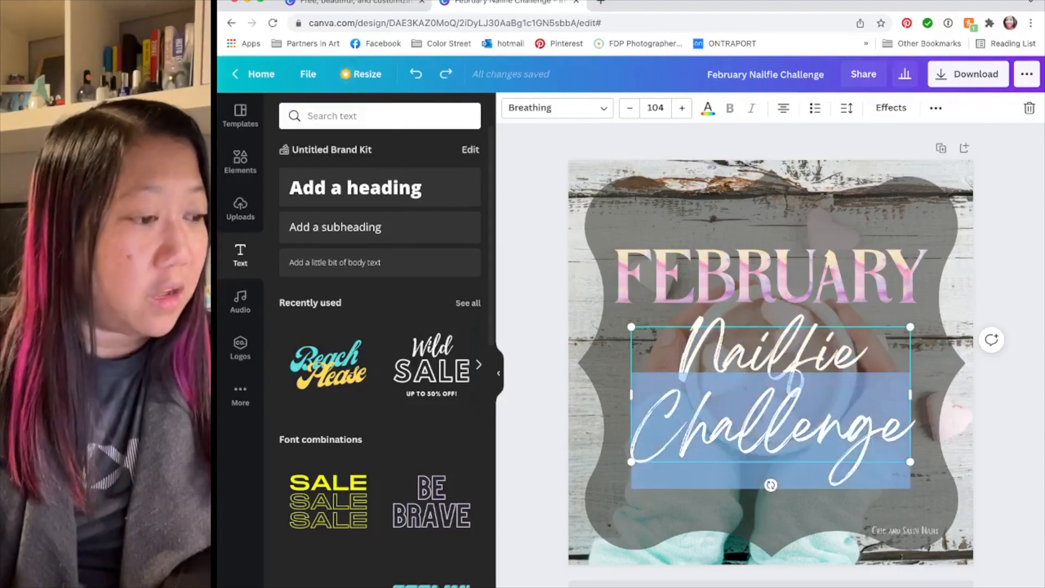
key(ctrl+a)
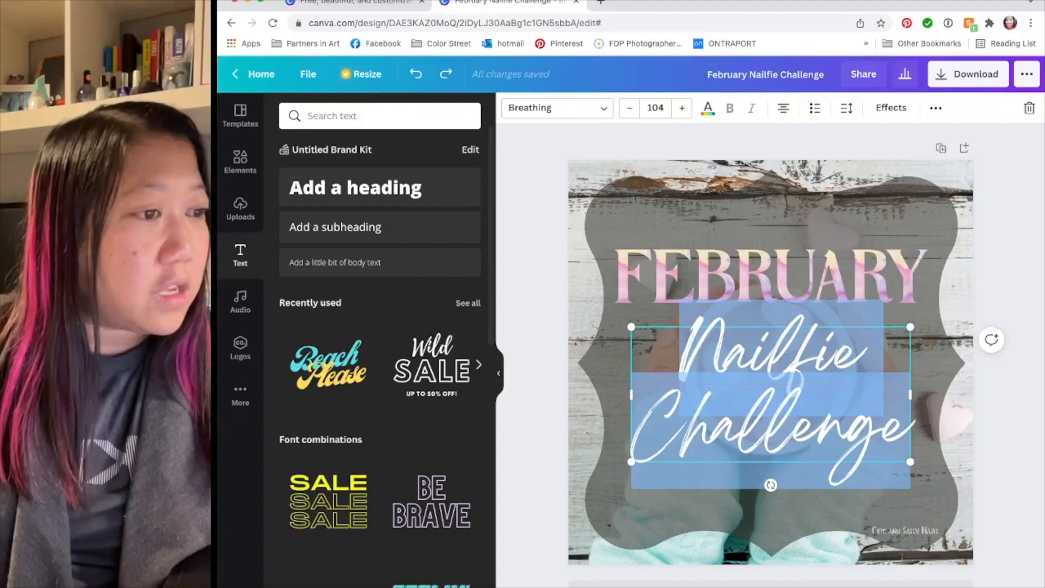
click(783, 108)
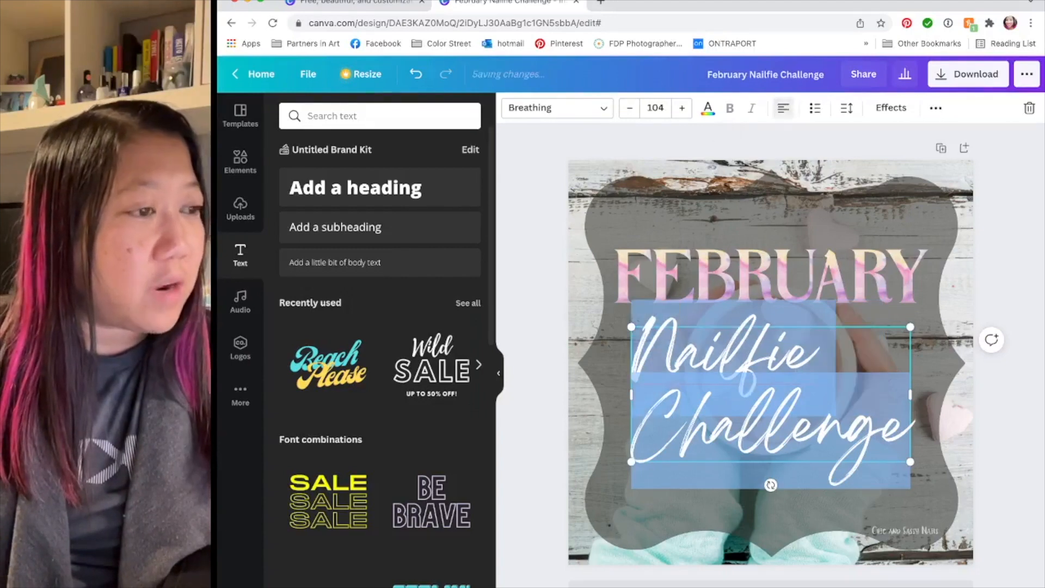
click(784, 108)
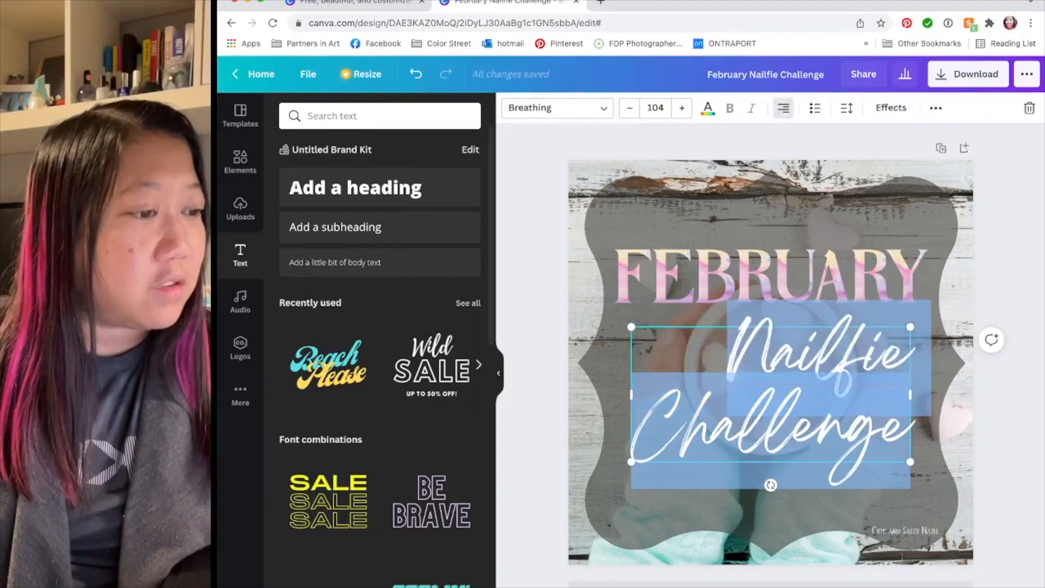
click(783, 108)
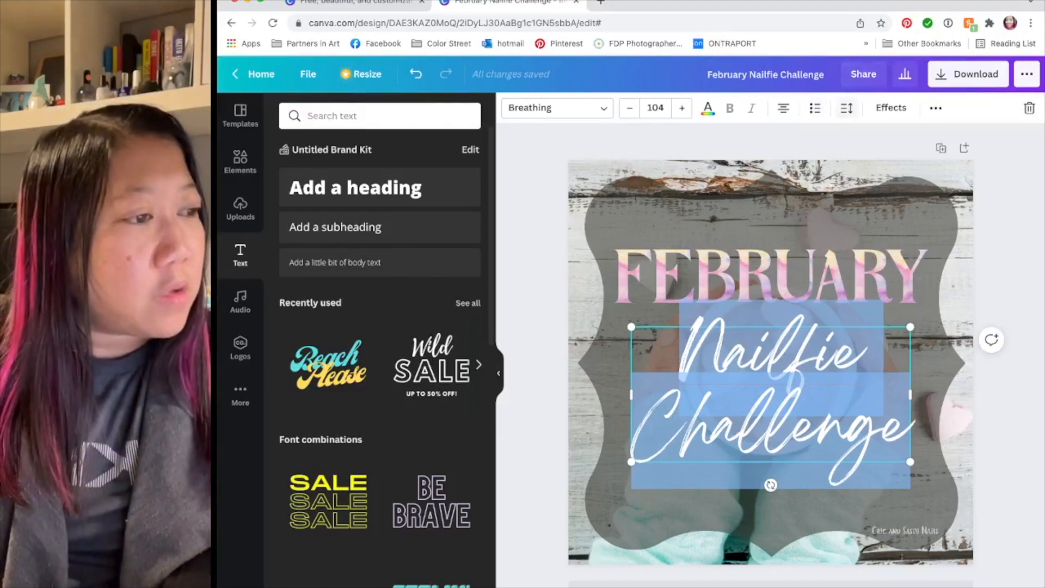
Step: Set the Nailfie Challenge text's letter spacing to 79 and line spacing to 1.52, and nudge the text slightly upward
click(847, 108)
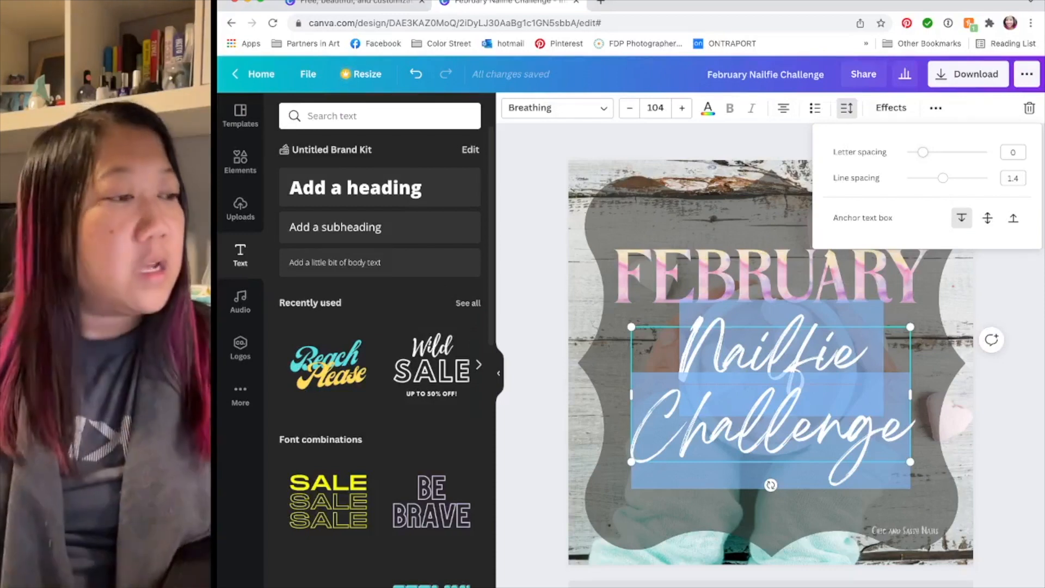
mouse_move(923, 152)
mouse_down()
mouse_move(945, 152)
mouse_move(930, 152)
mouse_up()
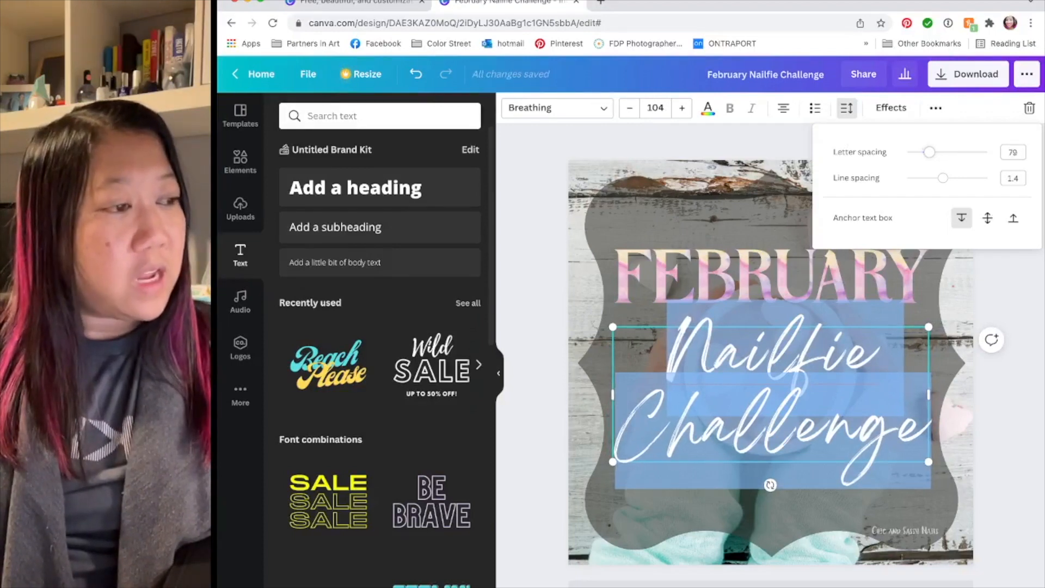
mouse_move(943, 178)
mouse_down()
mouse_move(916, 178)
mouse_move(975, 179)
mouse_move(948, 178)
mouse_up()
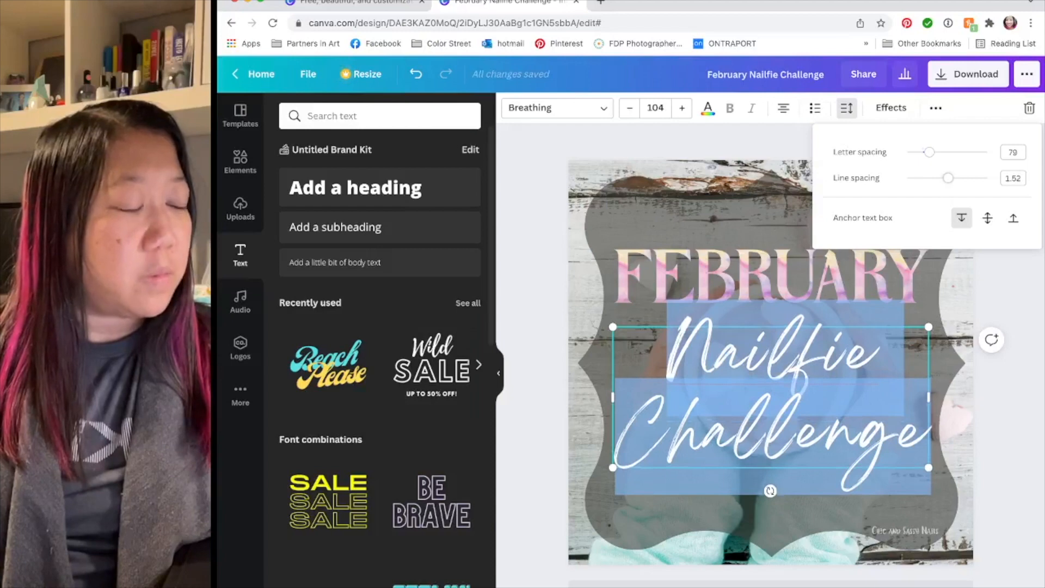
click(948, 523)
mouse_move(773, 398)
mouse_down()
mouse_move(758, 397)
mouse_move(773, 396)
mouse_up()
click(774, 517)
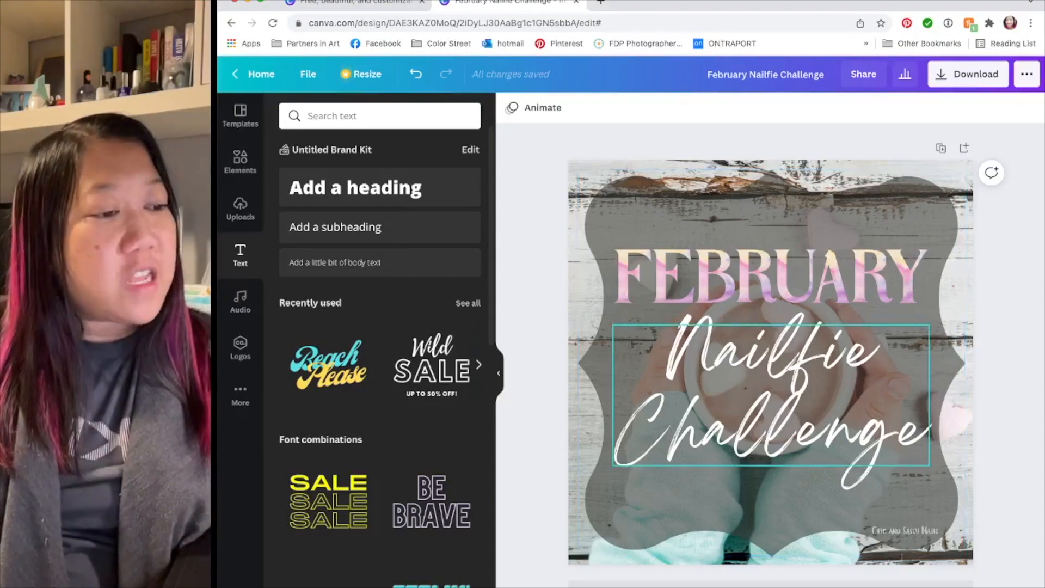
click(770, 381)
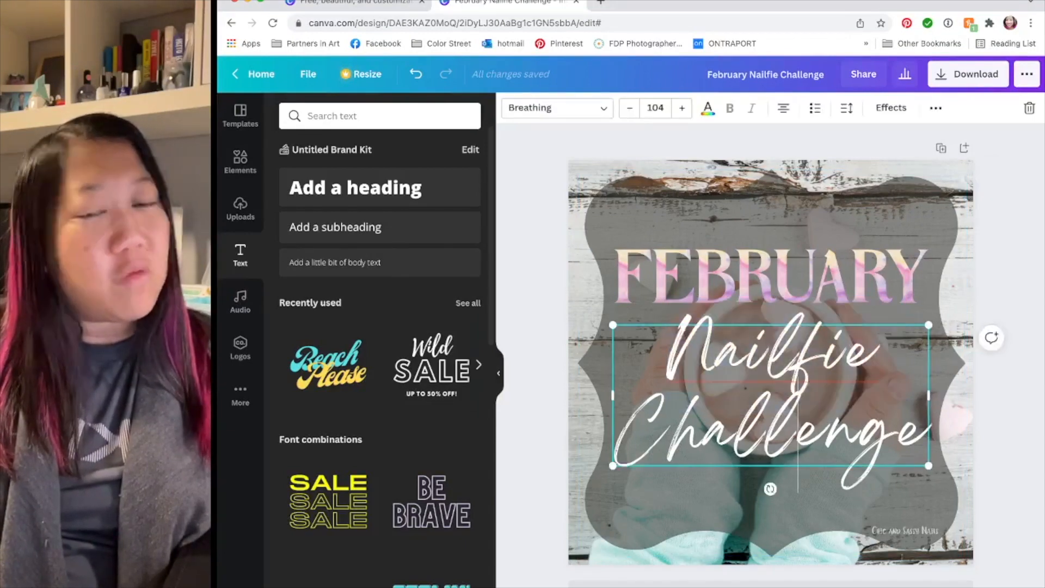
click(798, 467)
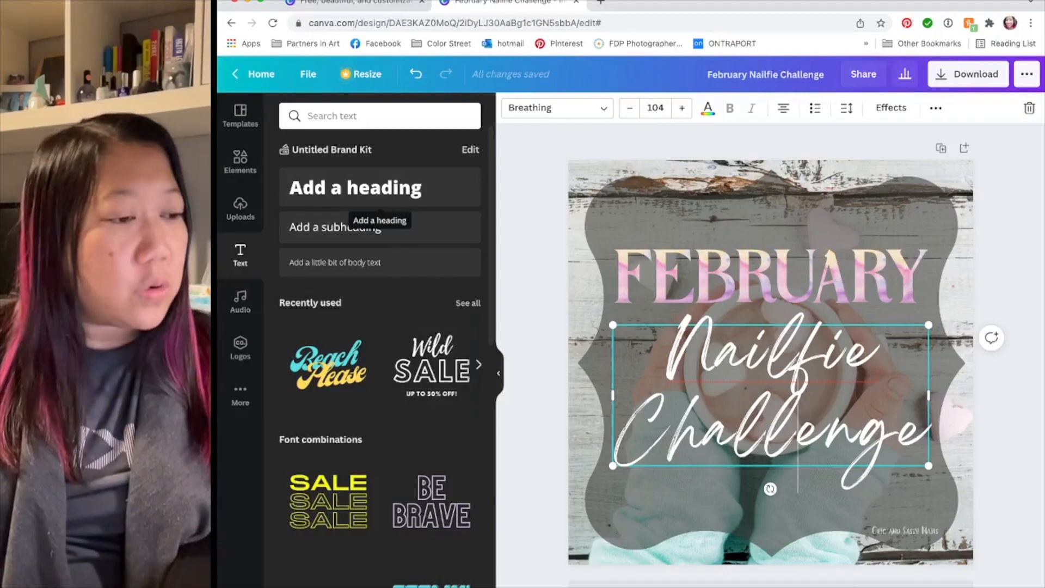
key(Escape)
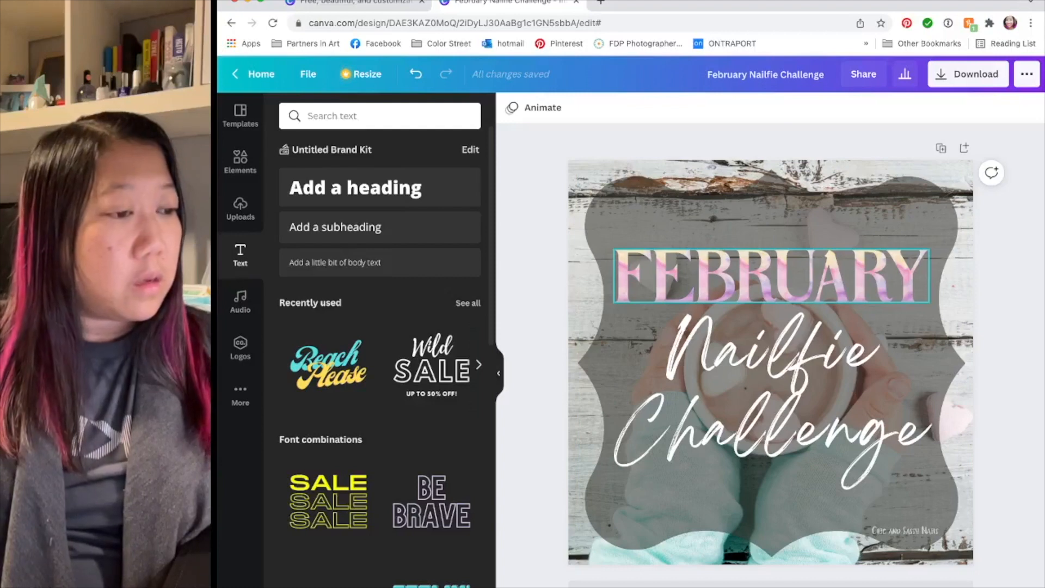
Step: Delete the background photo of hands holding a mug, keeping the grey frame and the texts
click(770, 395)
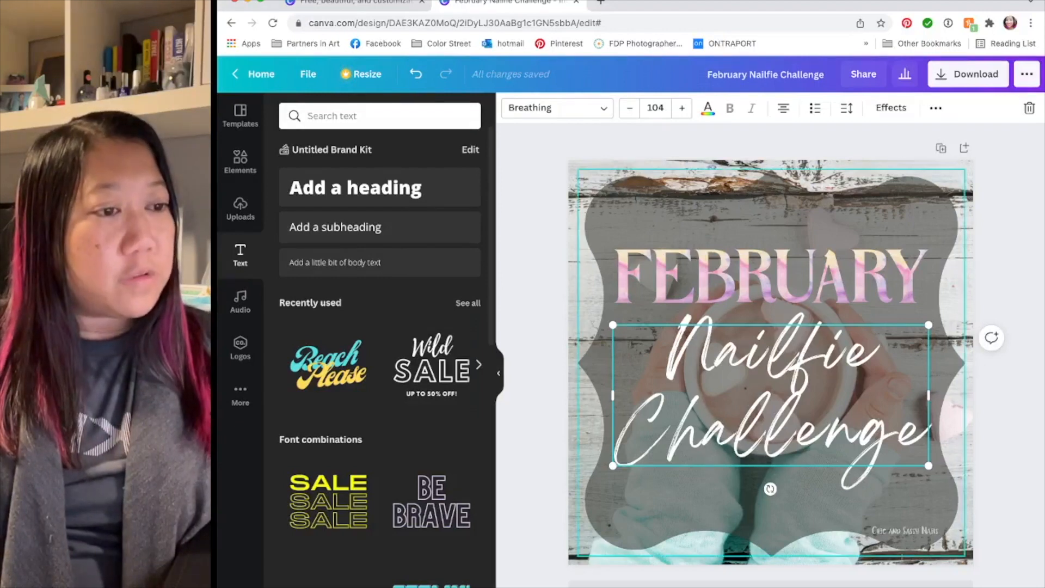
click(770, 517)
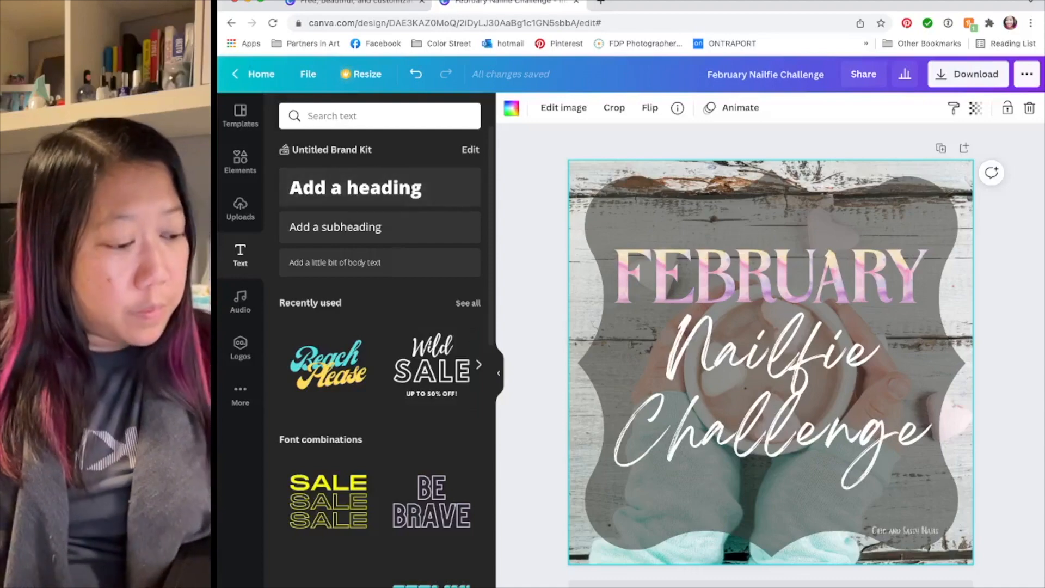
key(Delete)
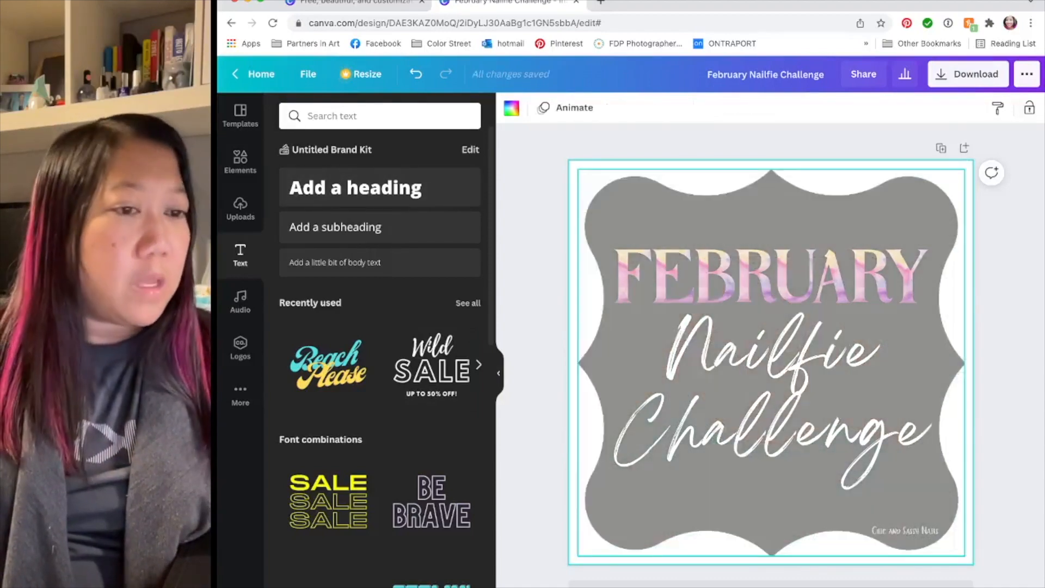
Step: Search the photo elements for "spiral" and browse the results for a possible background
click(240, 161)
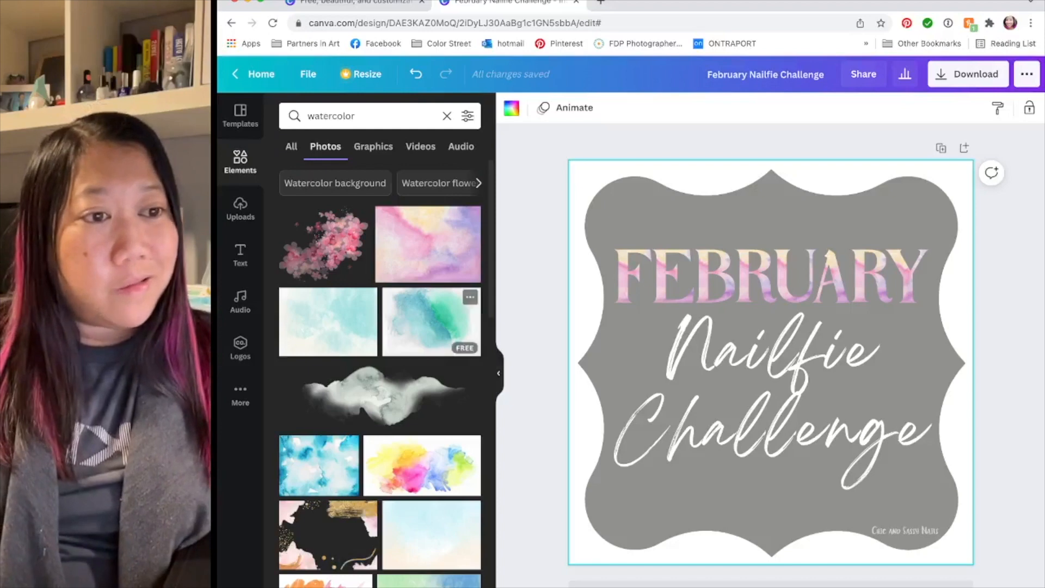
click(355, 116)
key(super+a)
text(spiral)
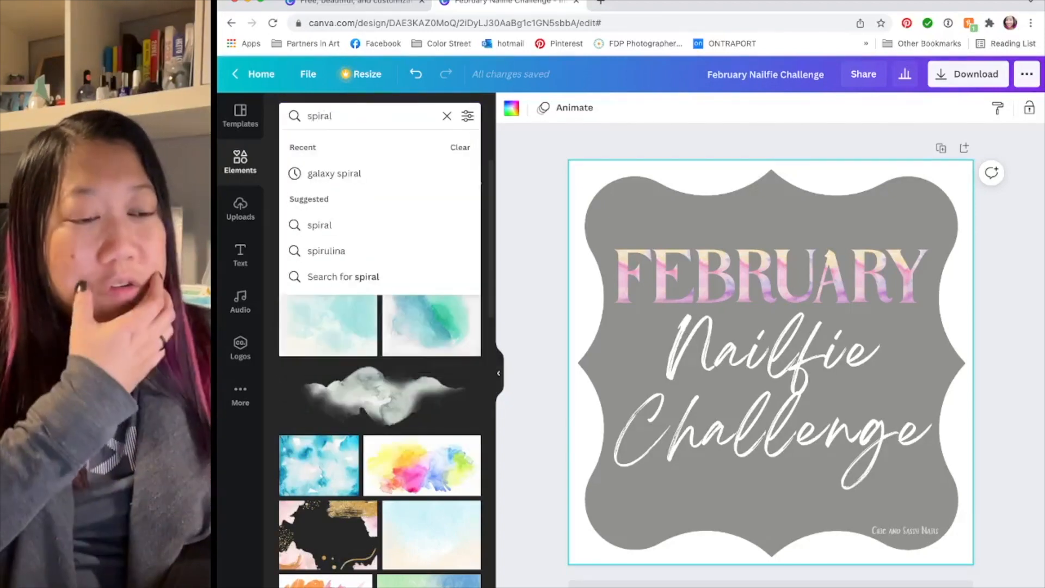
key(Return)
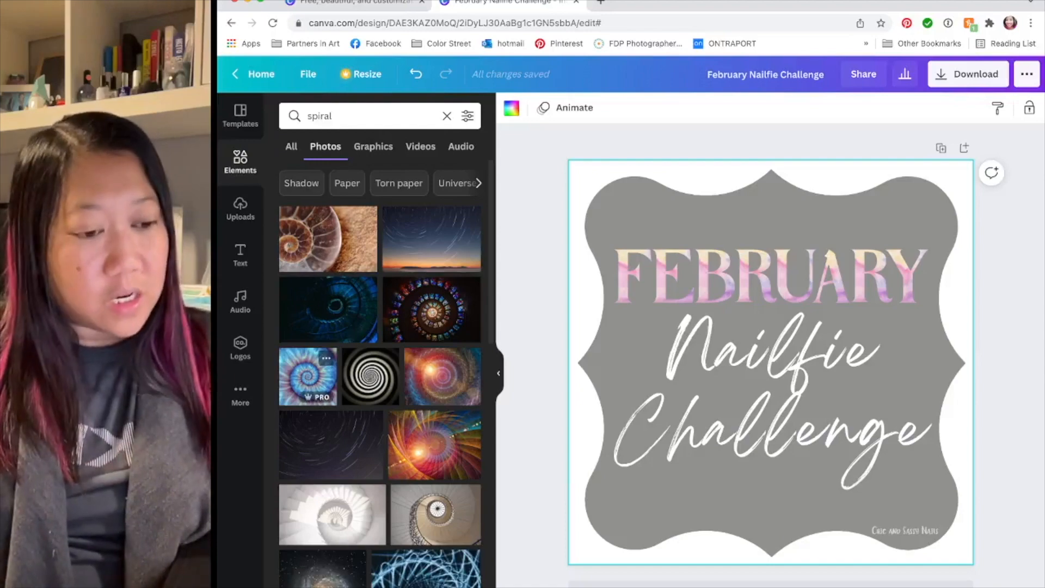
scroll(436, 382, down, 3)
scroll(381, 375, down, 5)
scroll(381, 375, up, 8)
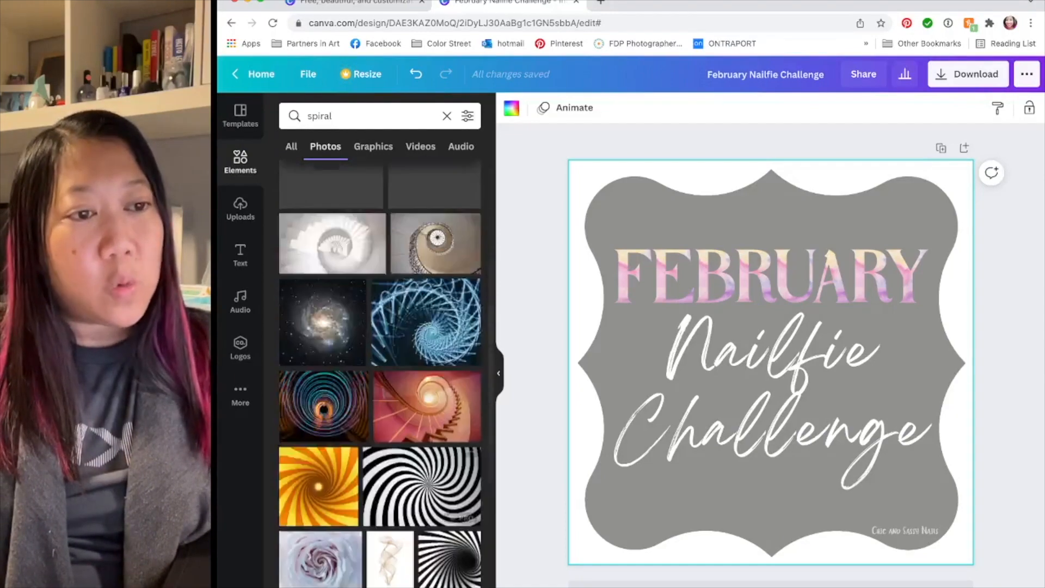
Step: Search the photos for "galaxy" and set the orange, pink and purple nebula photo as the graphic's background
click(370, 116)
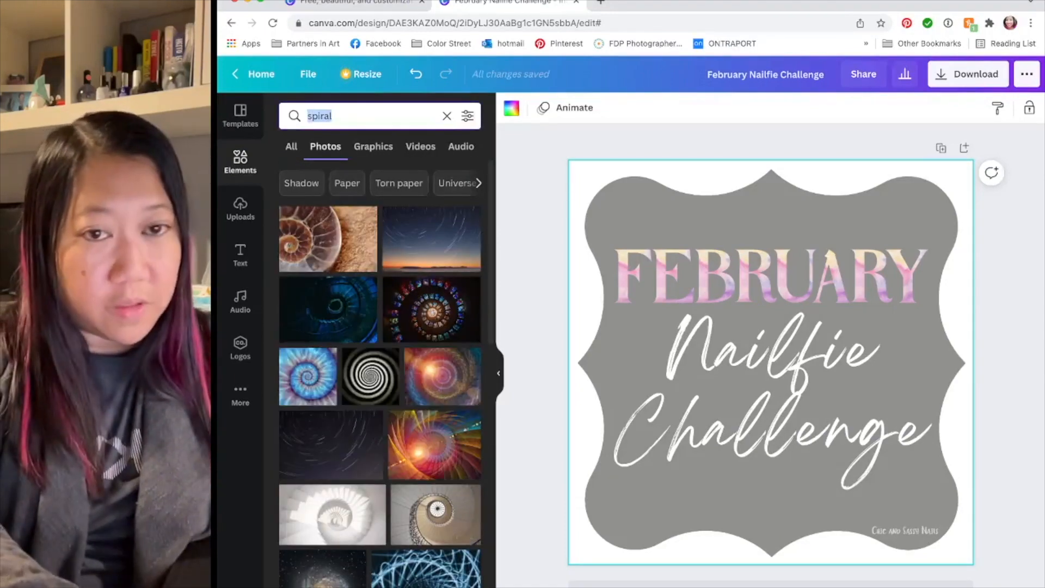
text(gala)
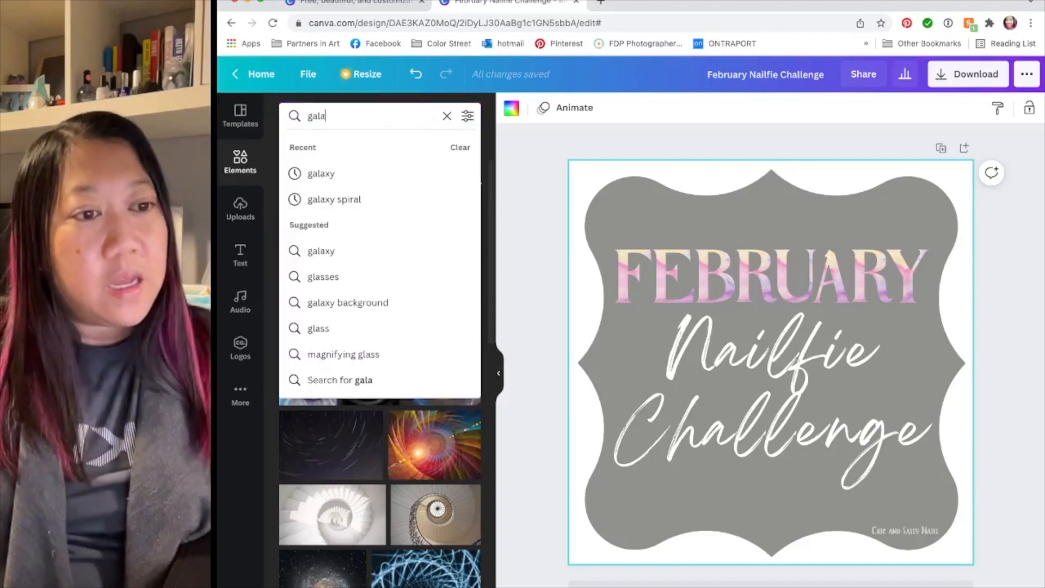
key(Down)
key(Return)
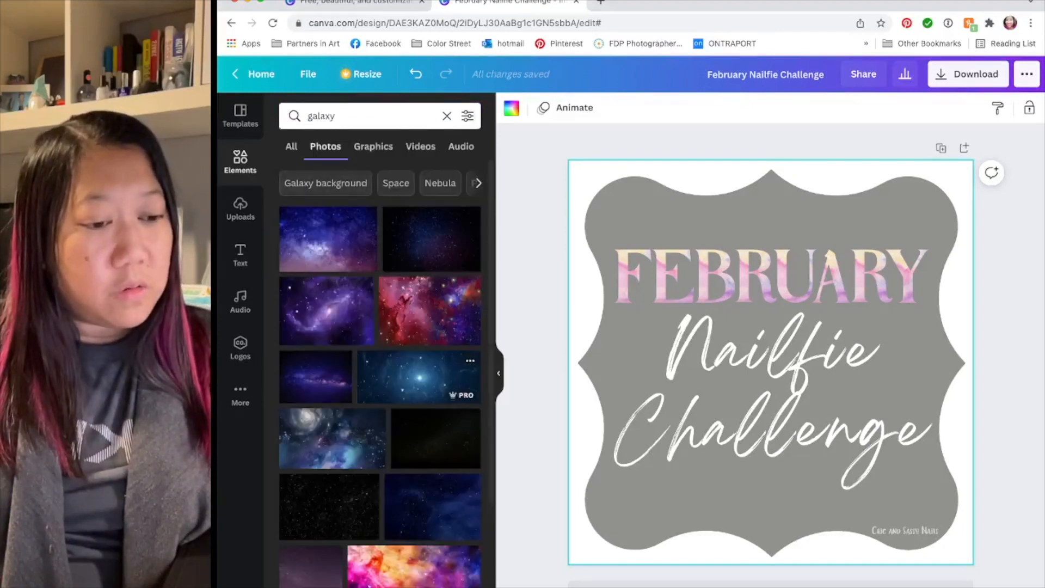
drag(414, 567, 610, 262)
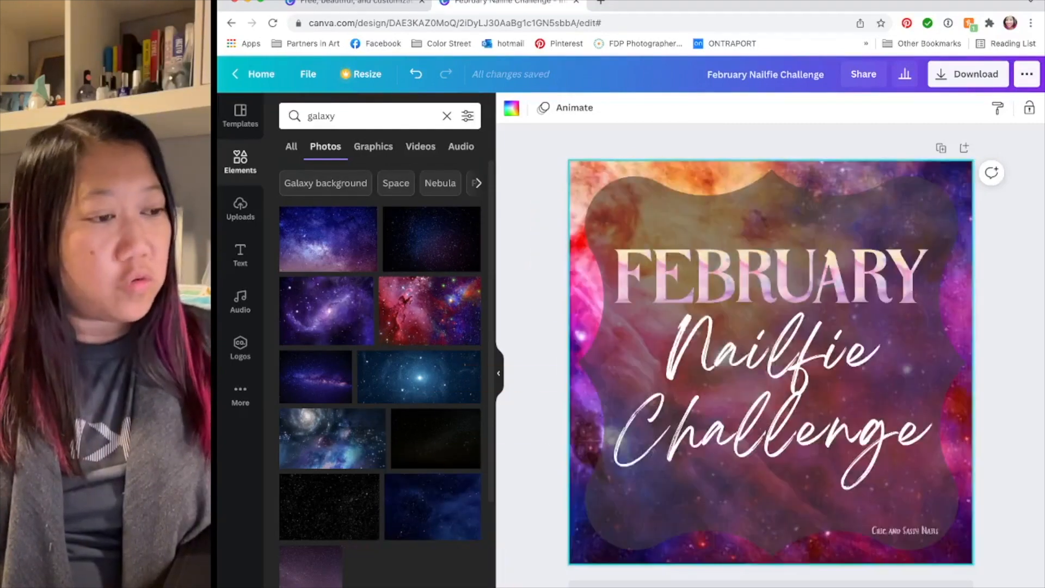
drag(588, 414, 589, 413)
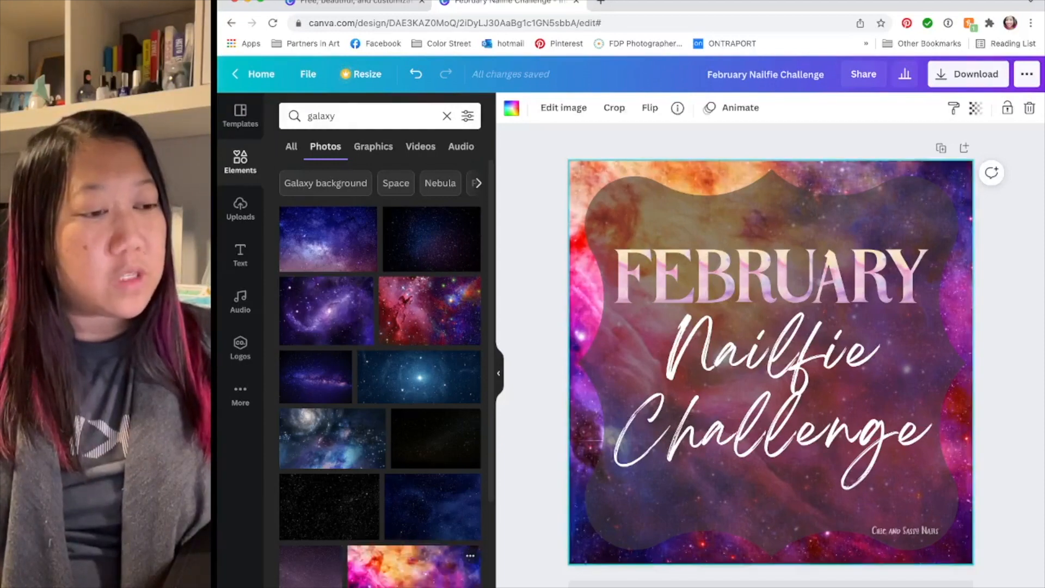
click(413, 568)
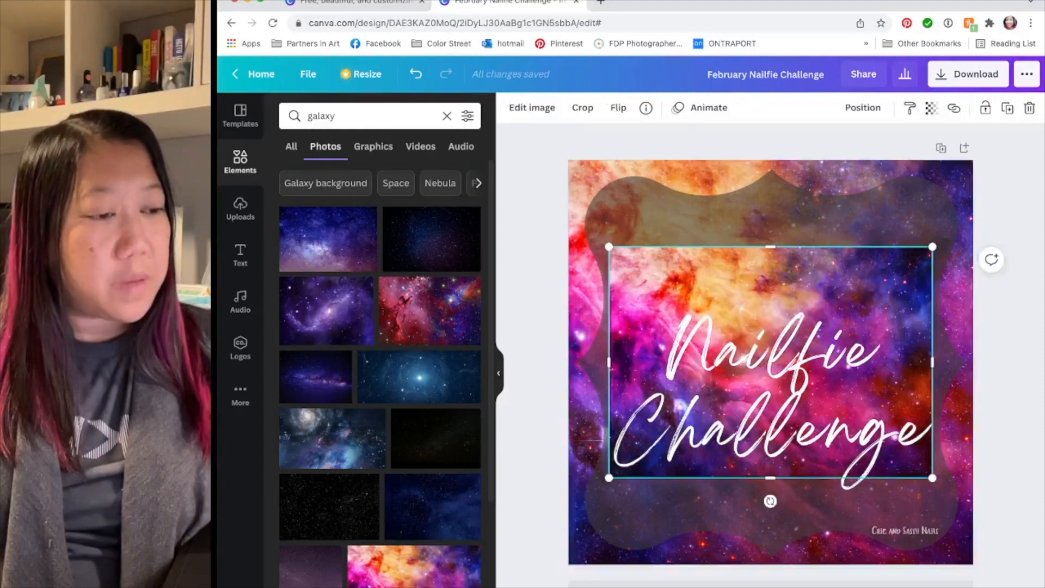
drag(609, 246, 627, 259)
key(Delete)
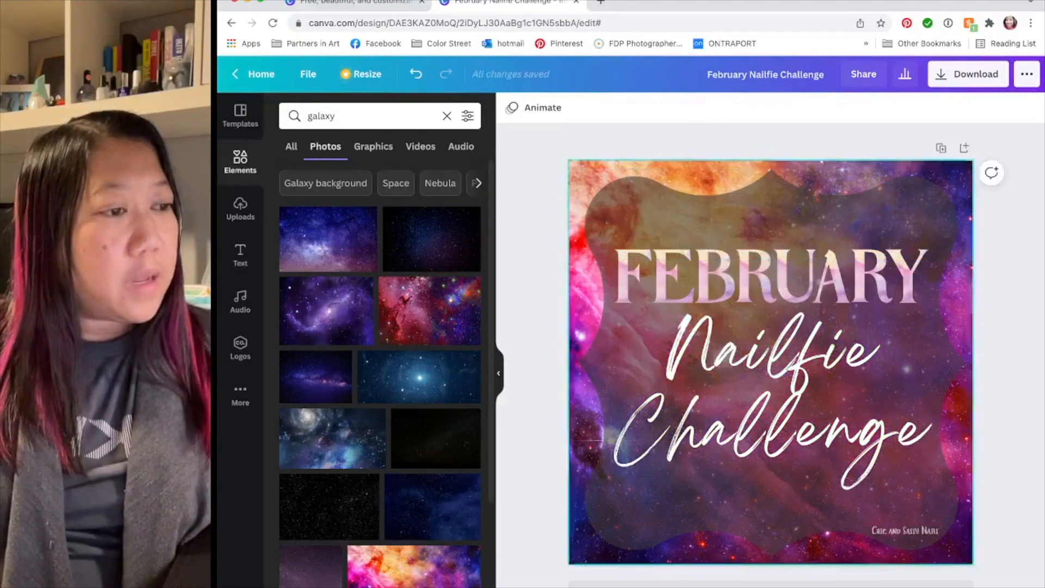
Step: Crop the galaxy background by shifting the photo sideways so its right-hand part fills the square
click(586, 305)
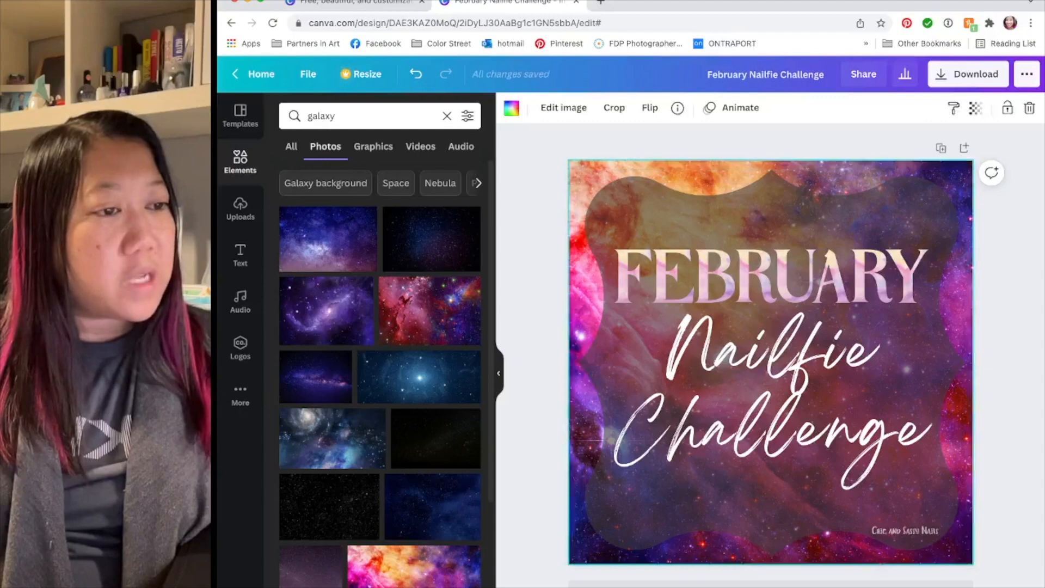
click(614, 107)
drag(724, 356, 645, 357)
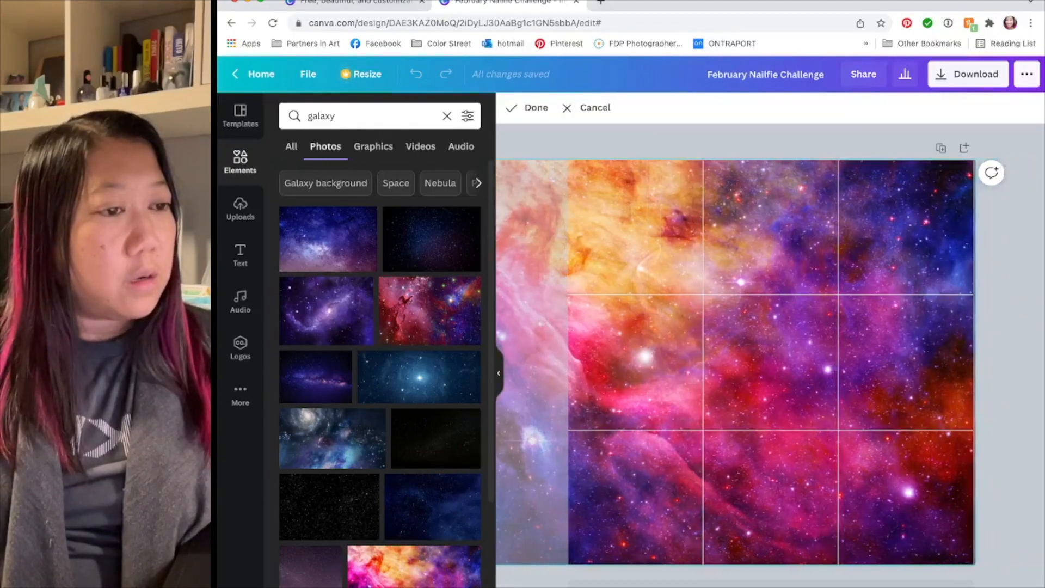
click(527, 107)
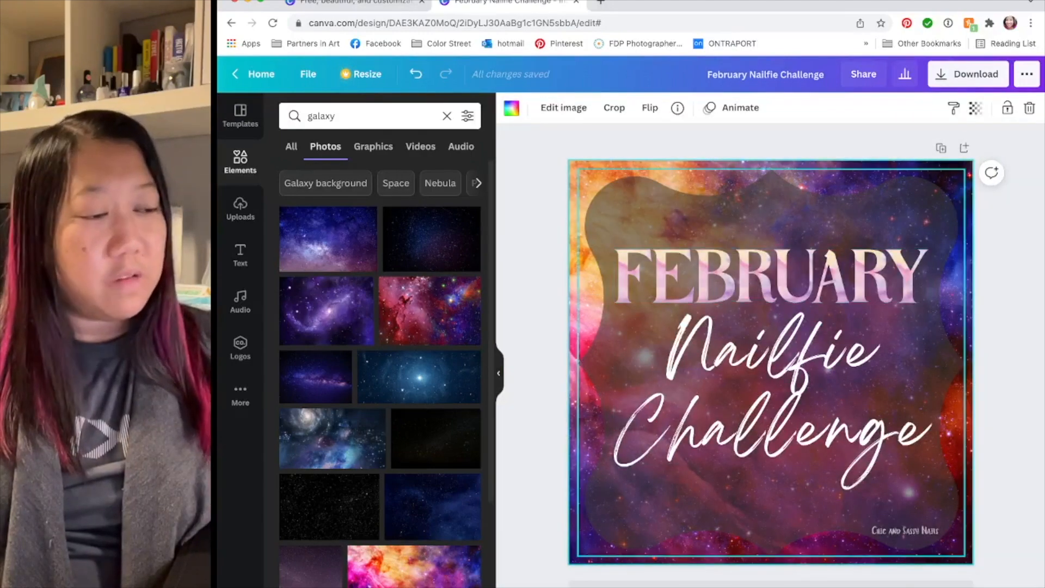
Step: Move the watercolor-filled FEBRUARY lettering slightly higher in the frame
click(772, 221)
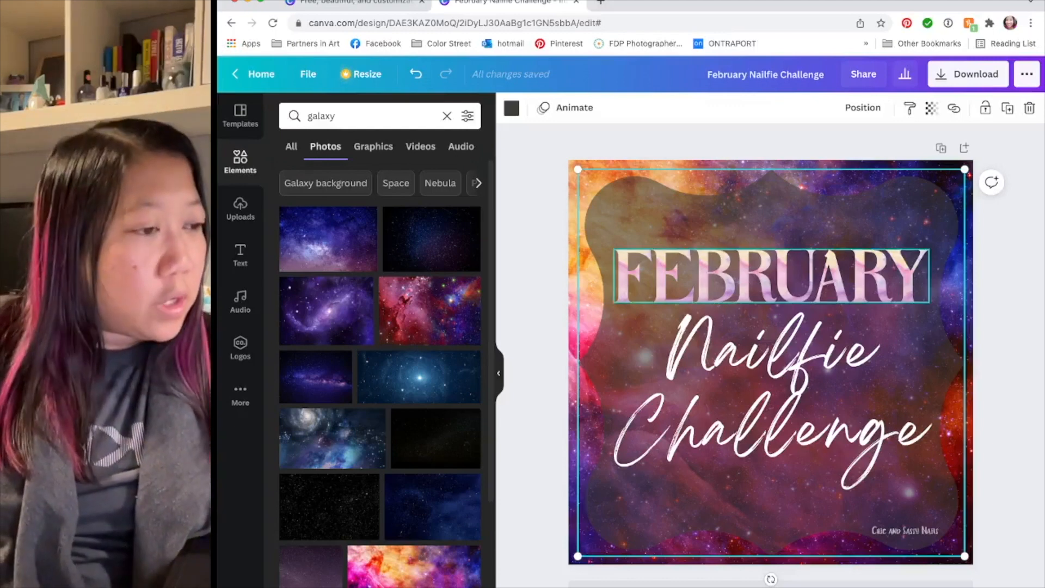
click(771, 275)
drag(771, 275, 771, 258)
Step: Clear the script text "Nailfie Challenge" below FEBRUARY, keeping its text box open for editing
click(771, 381)
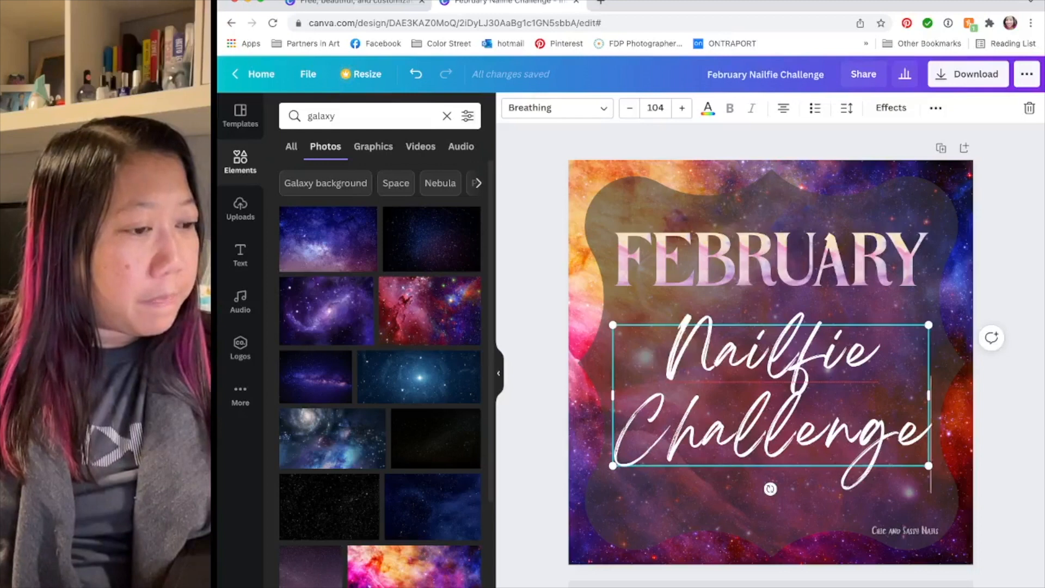
key(Return)
text(Inven)
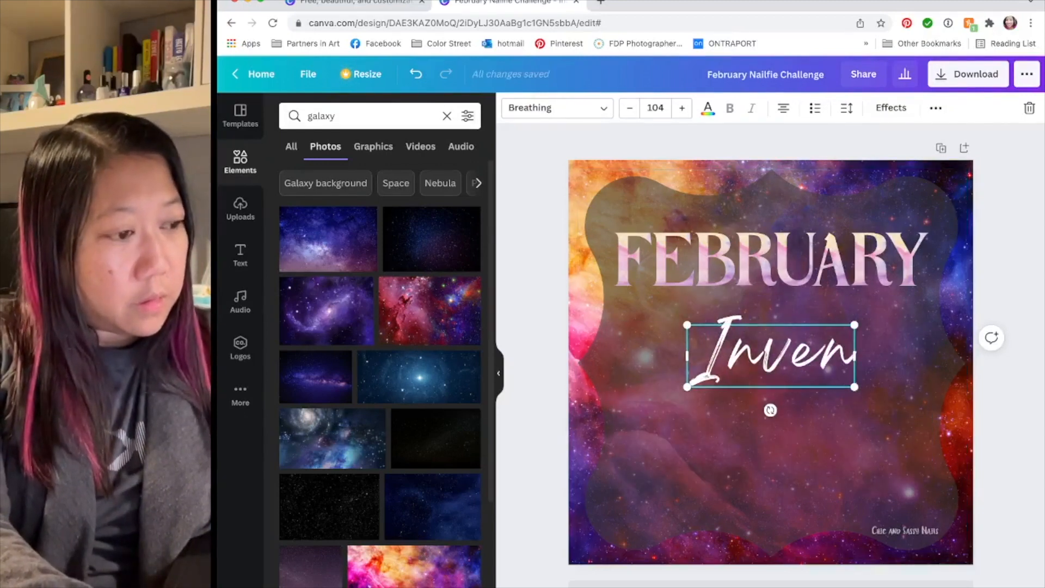
text(tory)
key(BackSpace)
key(BackSpace)
key(BackSpace)
key(BackSpace)
key(BackSpace)
key(BackSpace)
key(BackSpace)
key(BackSpace)
key(BackSpace)
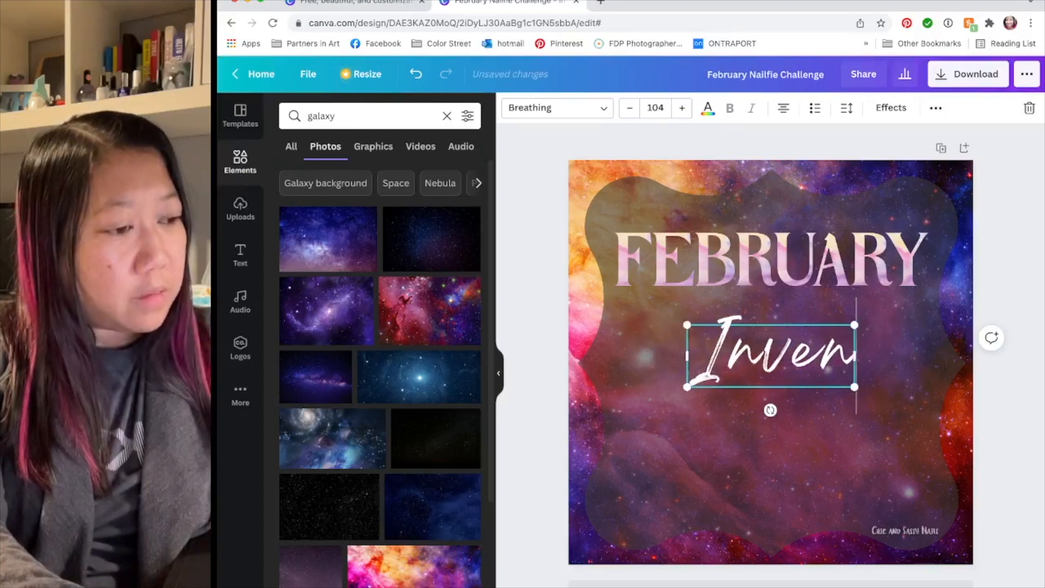
Step: Enter "Album Sale" as the new text in the box below FEBRUARY
text(A)
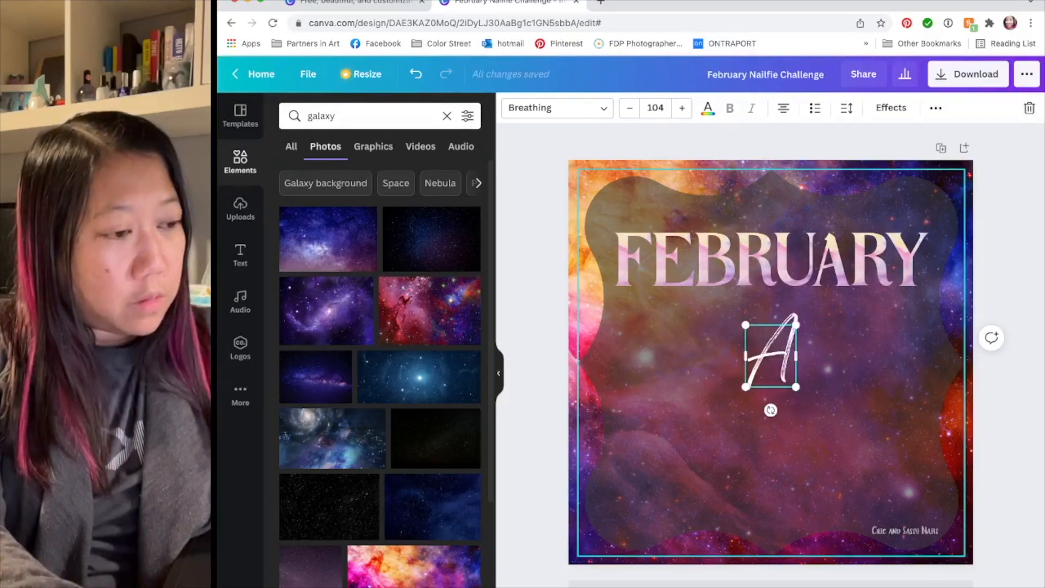
text(lb)
key(BackSpace)
text(lbum Sale)
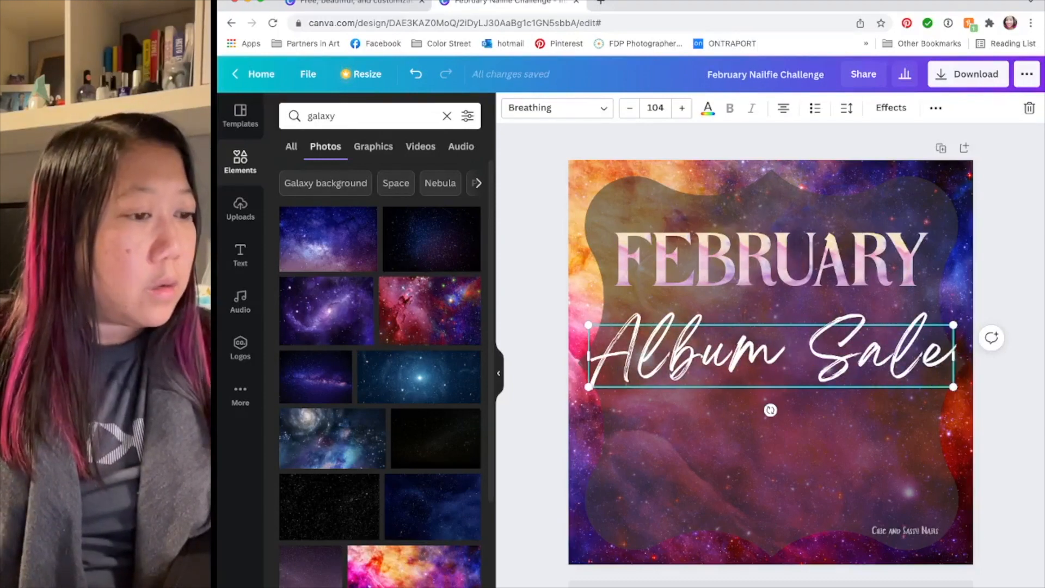
Step: Change the font of the "Album Sale" text to Brasika
key(alt+shift+Left)
key(alt+shift+Left)
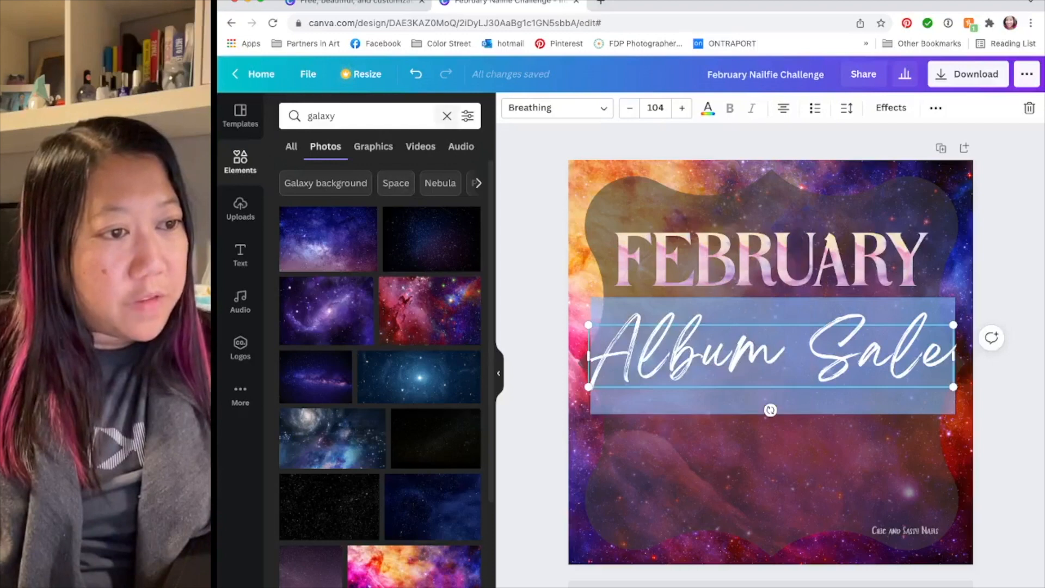
click(555, 108)
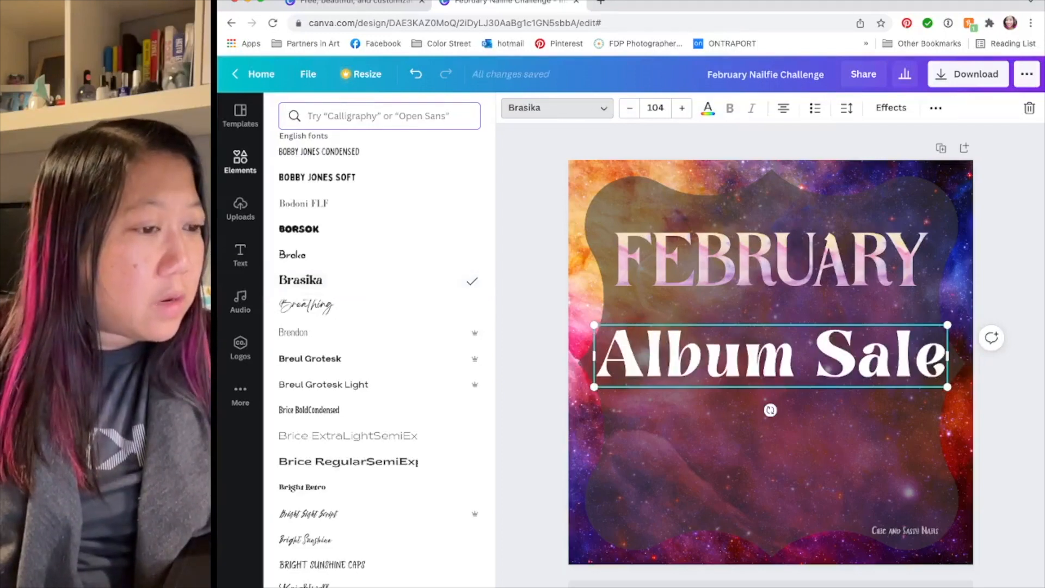
Step: Shrink the "Album Sale" text to about size 94.5 and move it up directly beneath FEBRUARY
drag(594, 387, 627, 382)
click(724, 413)
drag(784, 354, 765, 327)
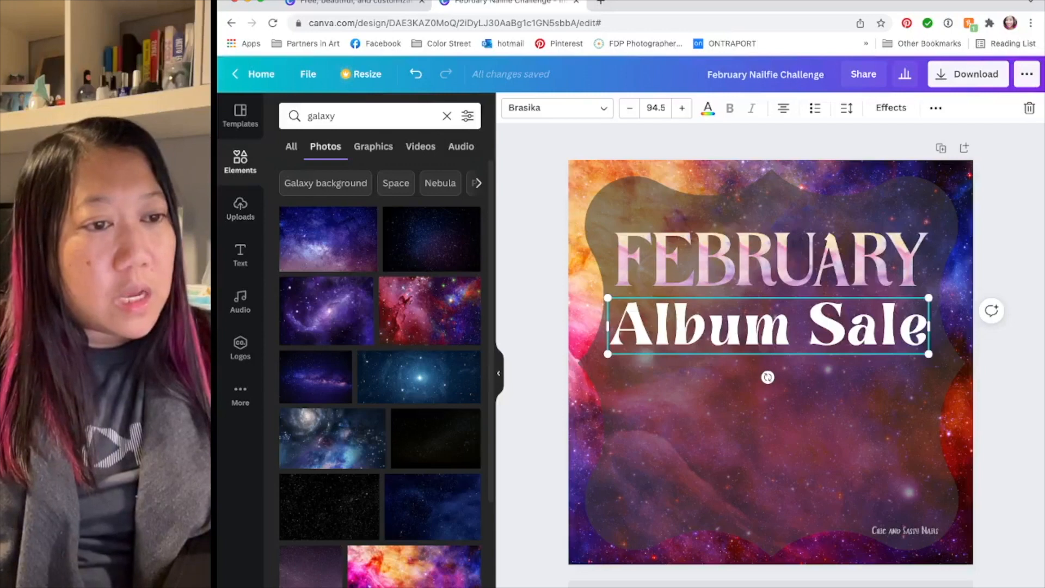
Step: Search the elements for "glitter" and fill all the FEBRUARY letters with the gold glitter image
click(447, 116)
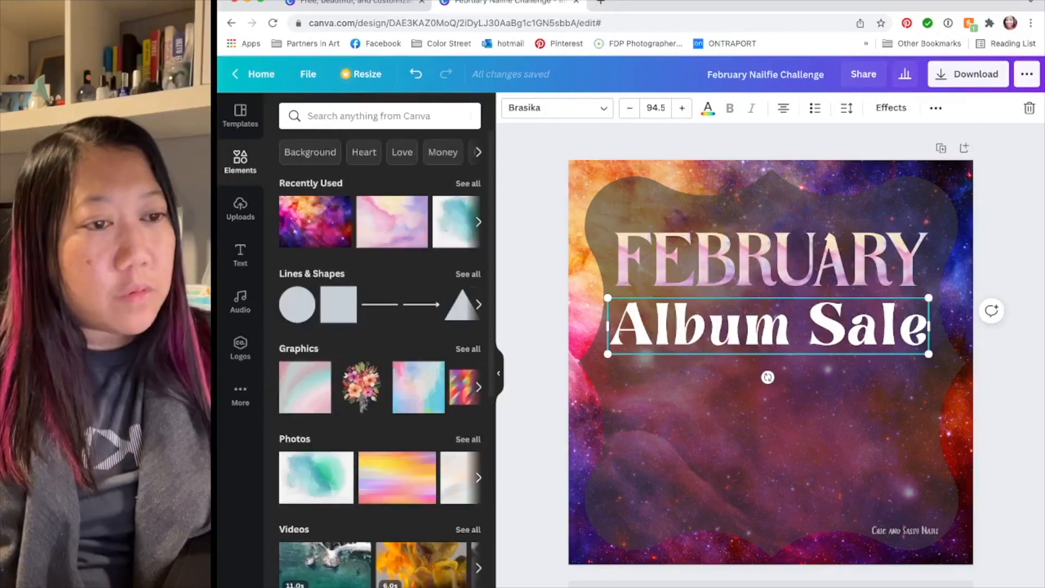
text(glitter)
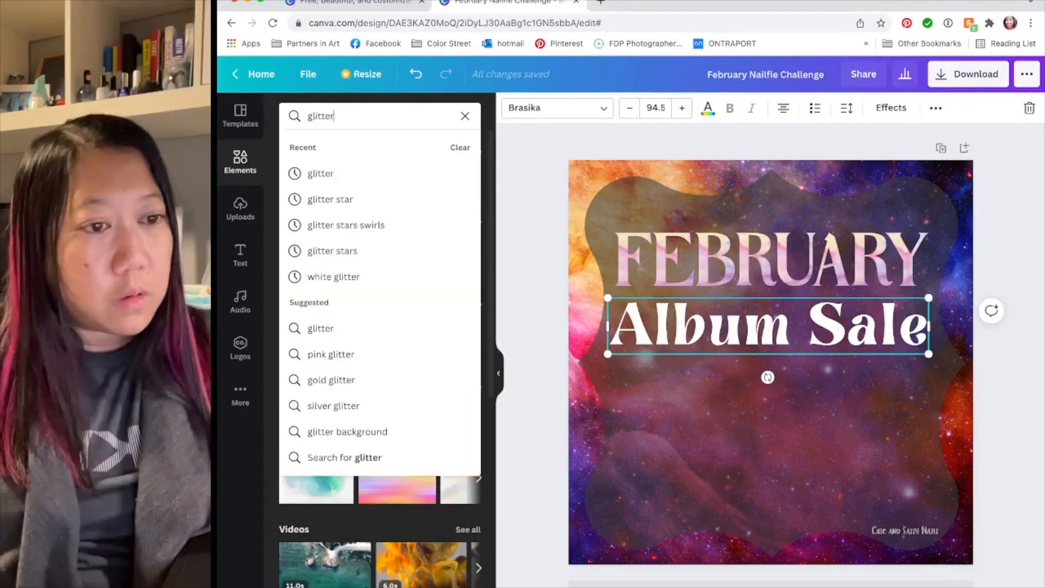
key(Return)
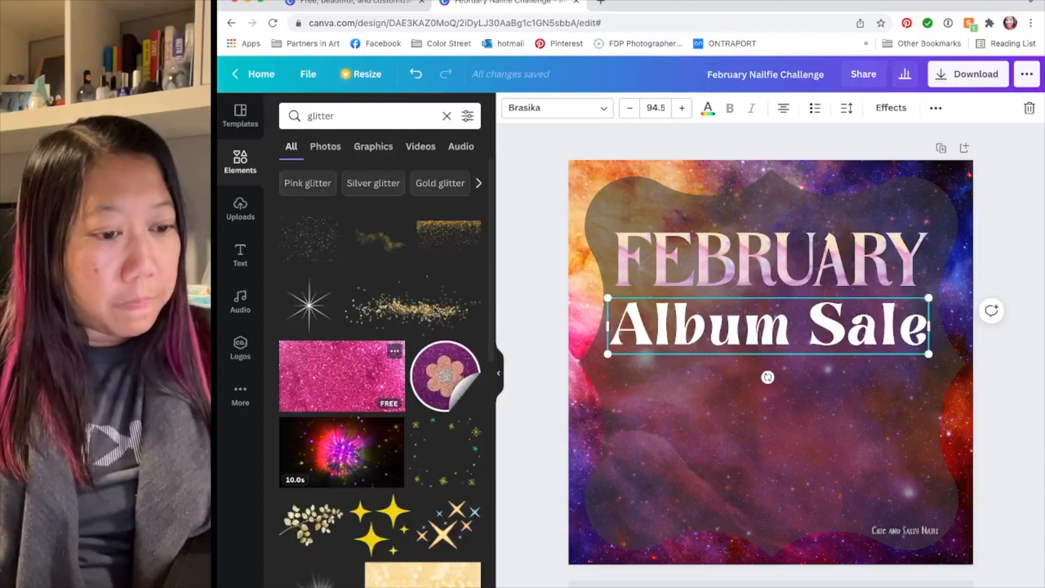
drag(378, 571, 635, 276)
drag(378, 572, 695, 251)
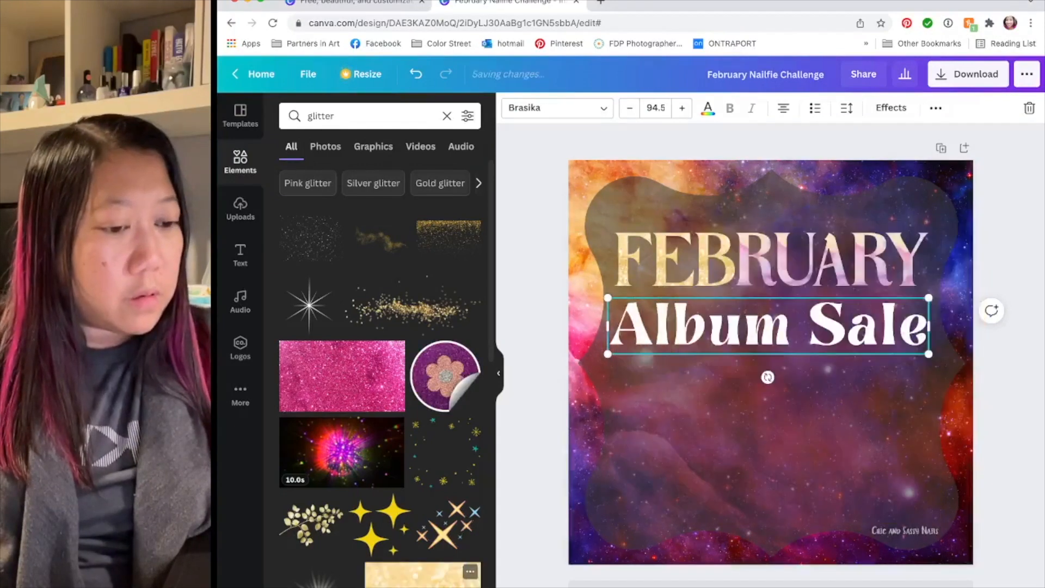
drag(423, 574, 952, 339)
click(1007, 305)
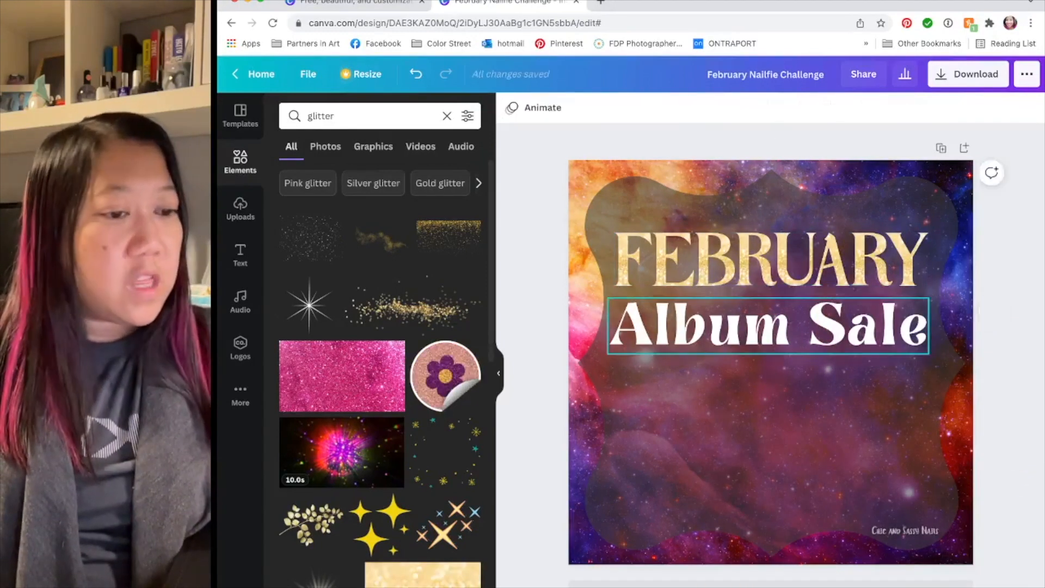
Step: Add a subheading below "Album Sale" in the Bobby Jones Condensed font at about size 43.4
click(240, 255)
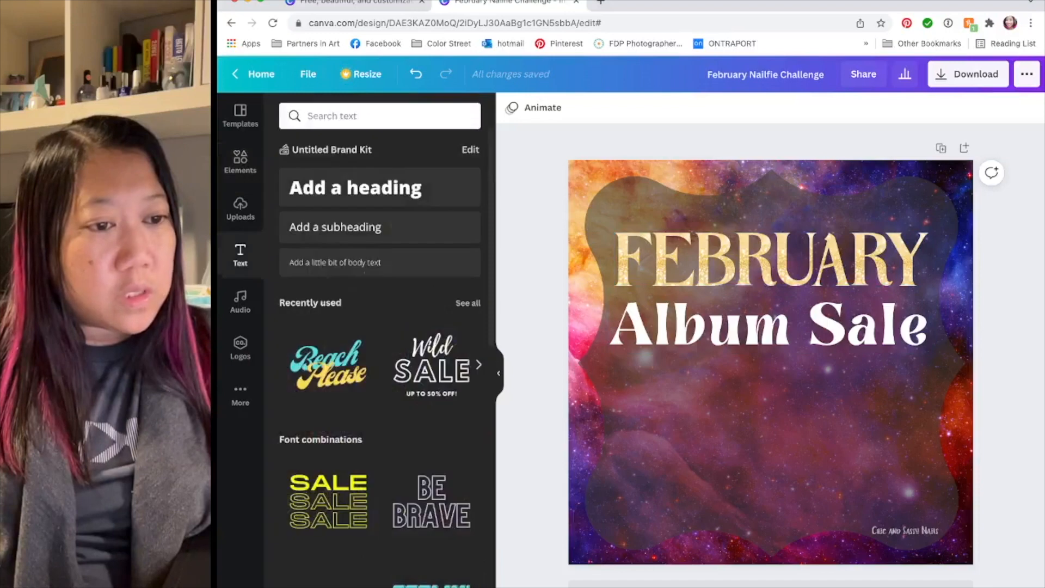
click(335, 227)
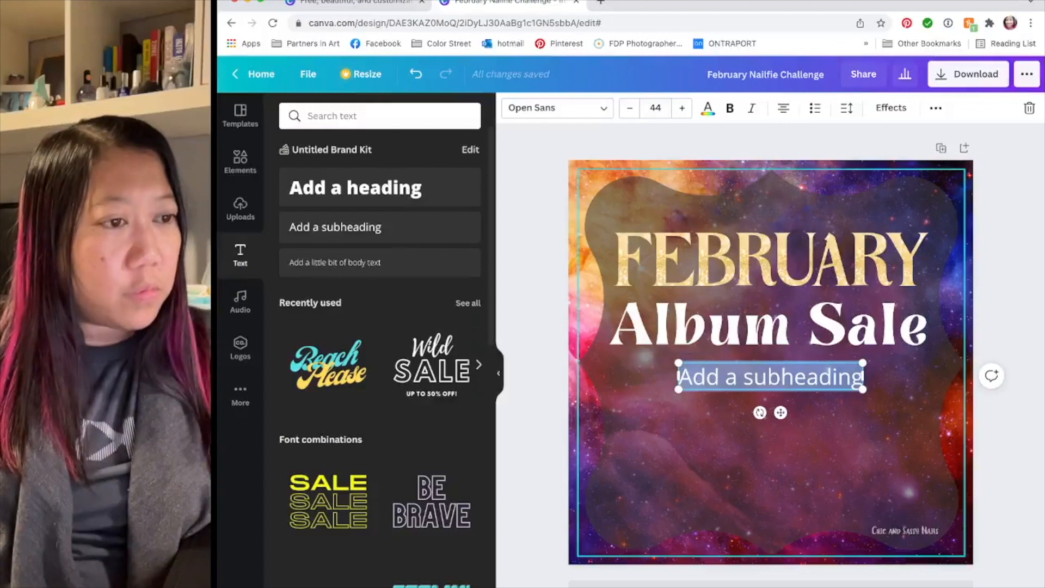
click(557, 108)
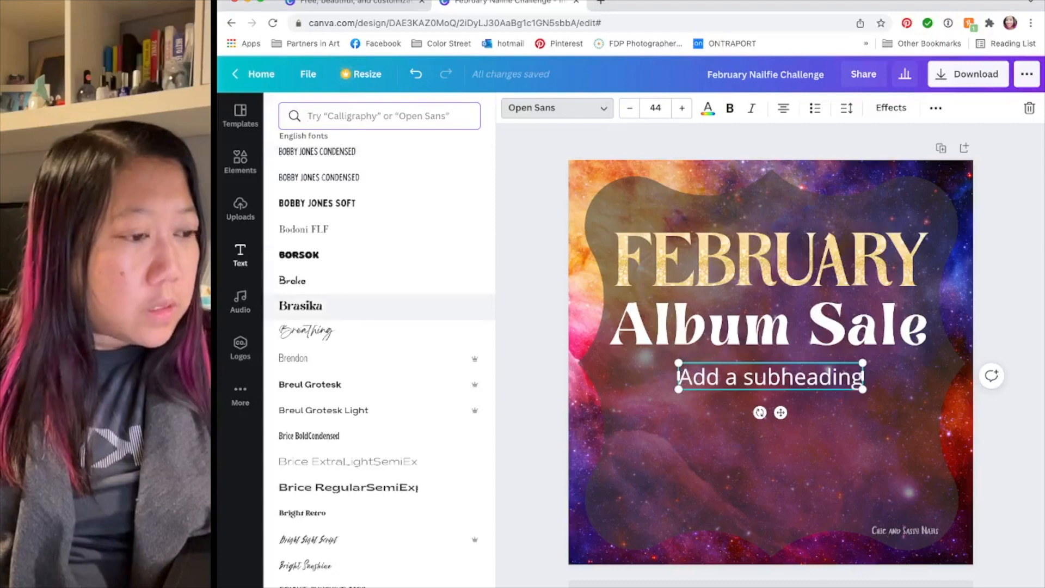
click(305, 306)
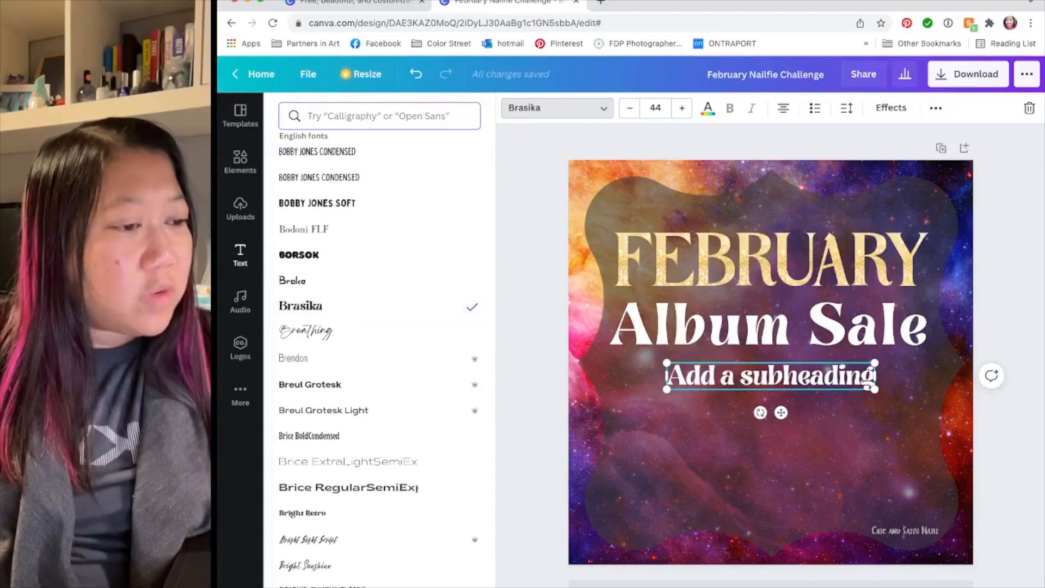
drag(667, 390, 670, 388)
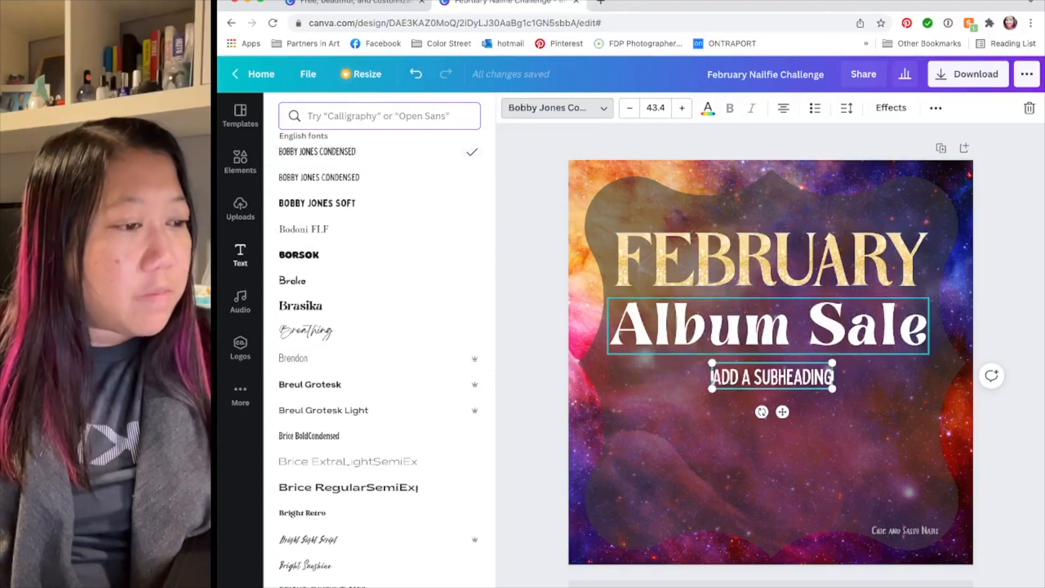
Step: Replace the subheading's placeholder text with FIRST TO CLAIM "MINE" GETS THE SET
drag(712, 377, 833, 376)
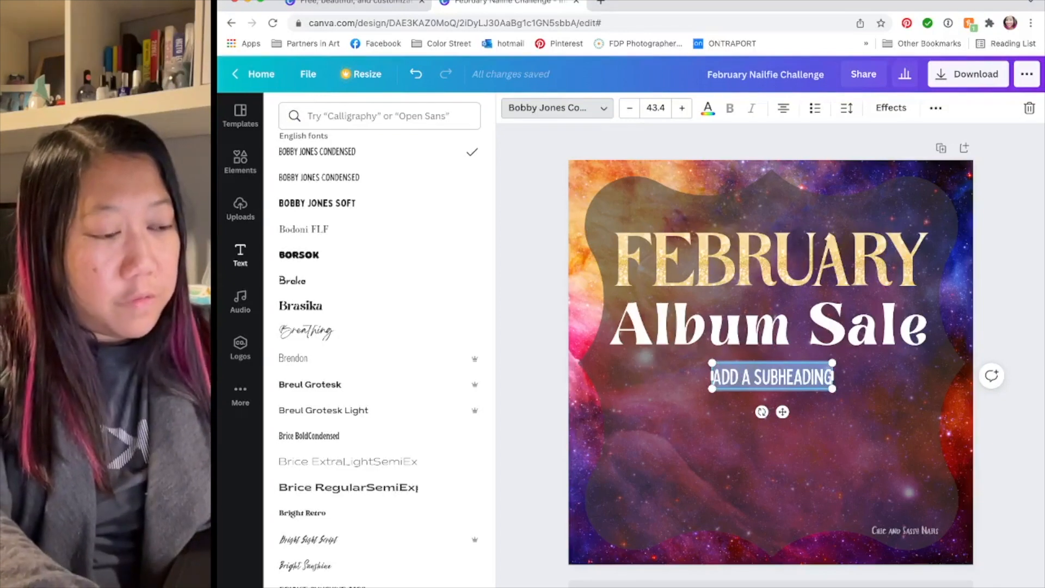
text(FIRST TO CLAIM "M)
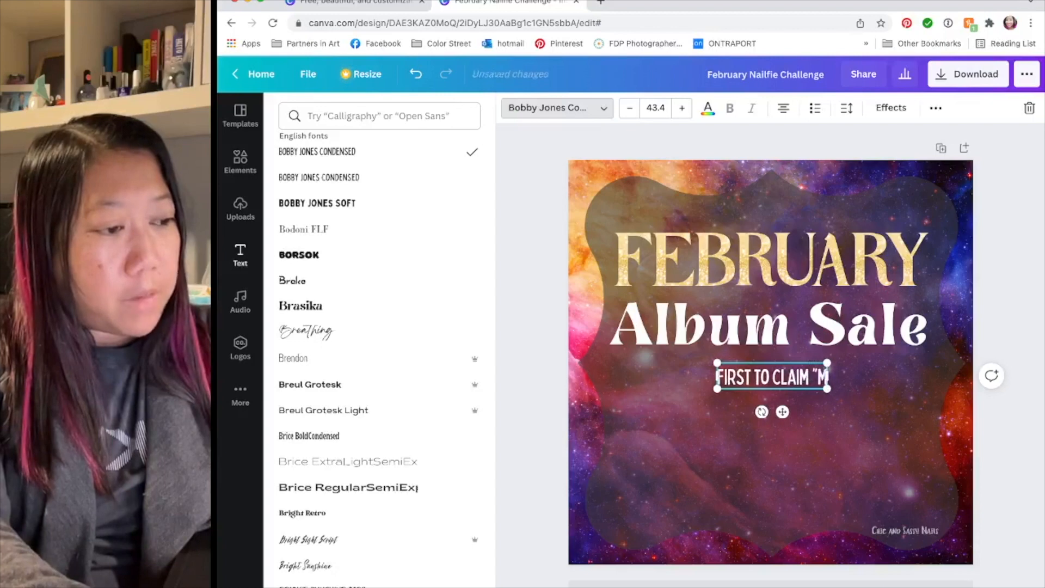
text(INE")
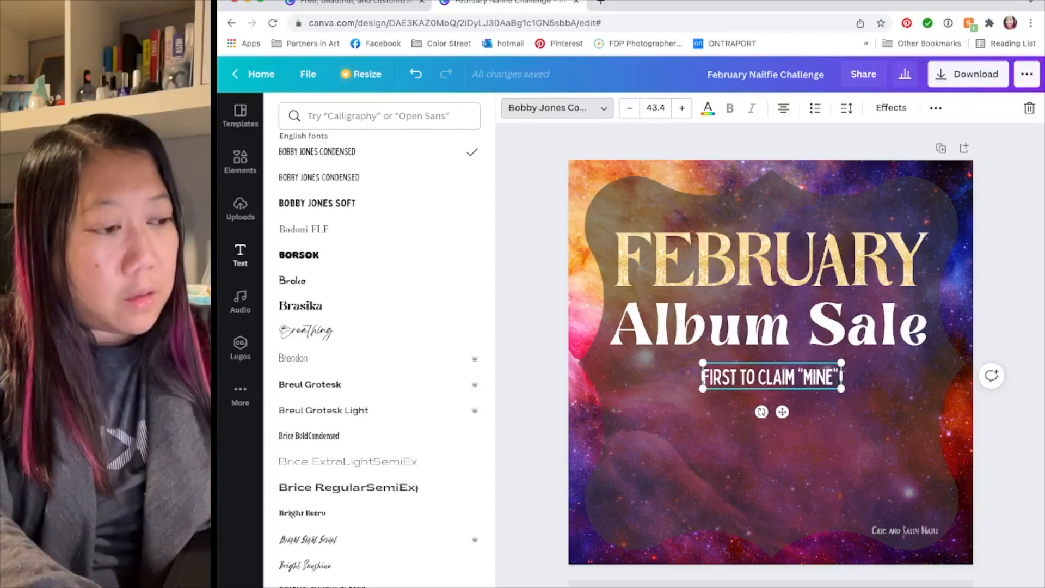
text( GETS THE SET)
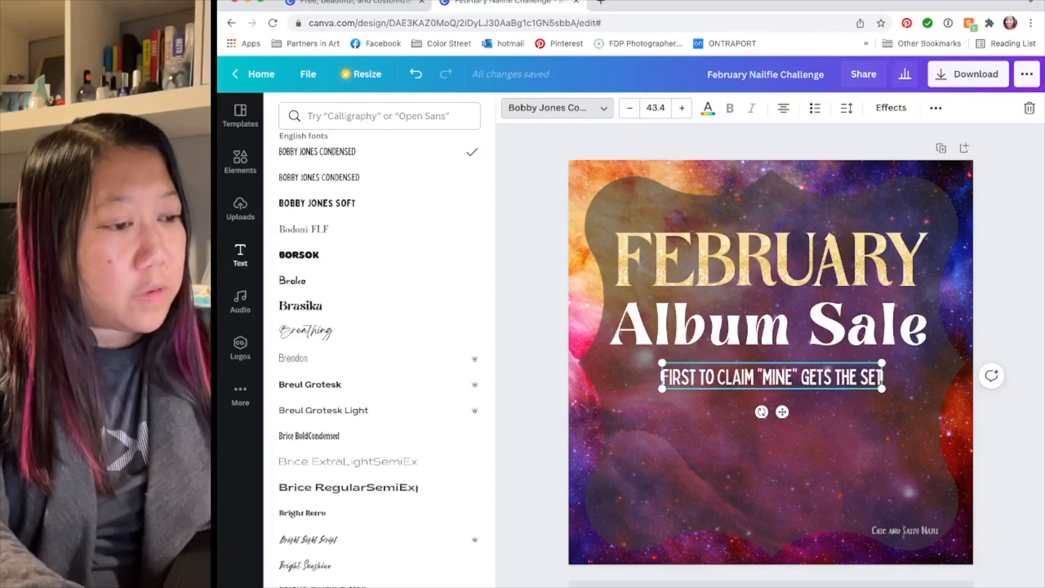
Step: Insert a line reading "$10 EACH SET" above the claim line in the subheading
key(Return)
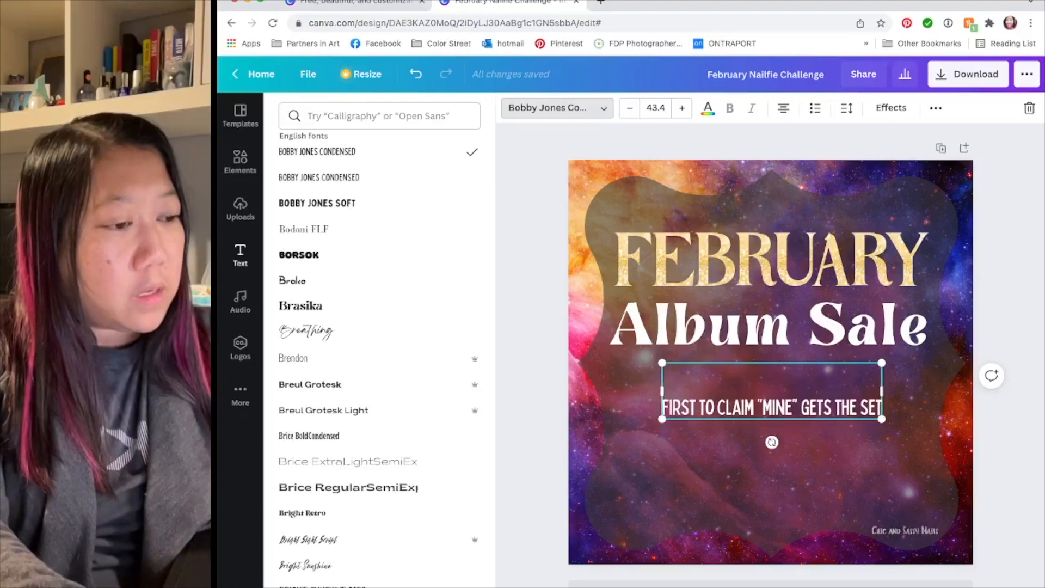
text($10)
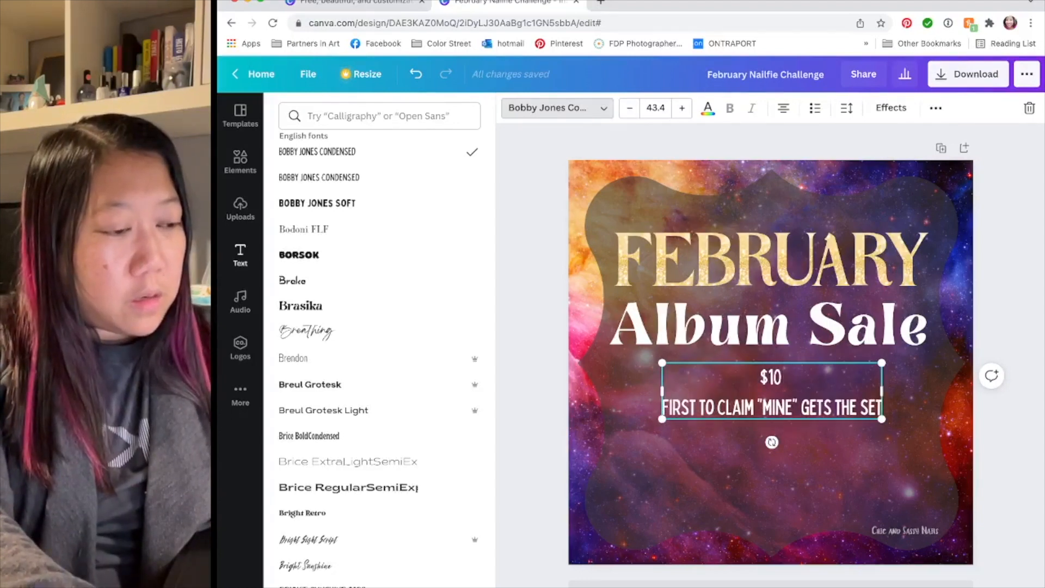
text( EACH SET)
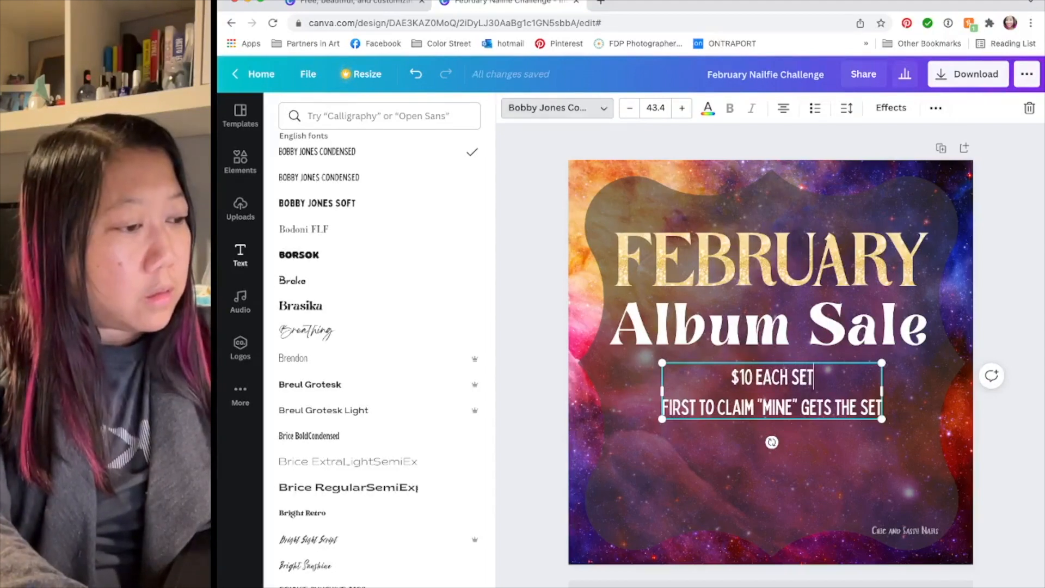
Step: Add the line "$4 SHIPPING ON ORDERS FOR 3 OR MORE" below the claim line in the subheading
key(Return)
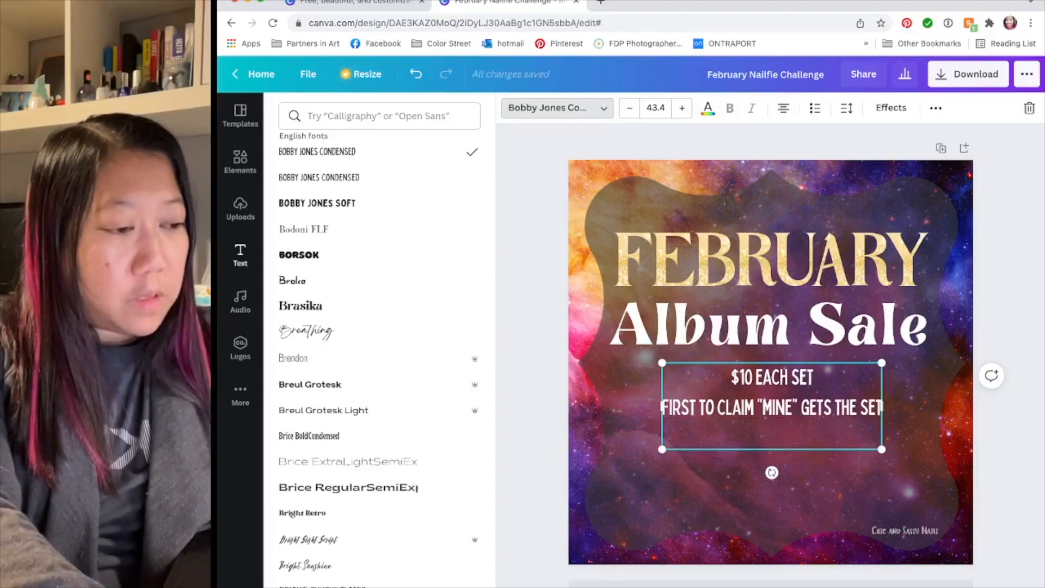
text($4 SHIPP)
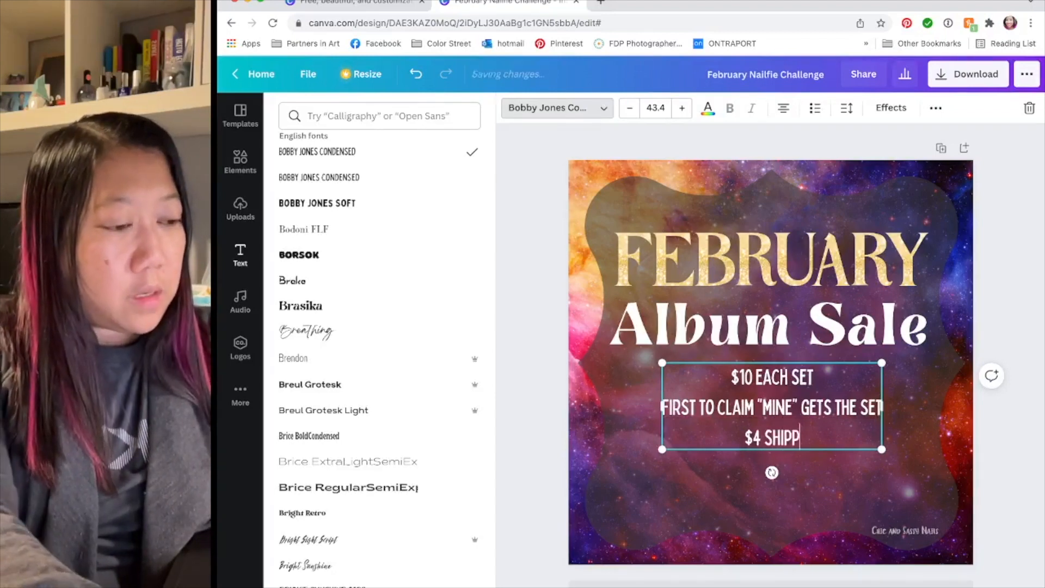
text(ING ON ORDERS FO)
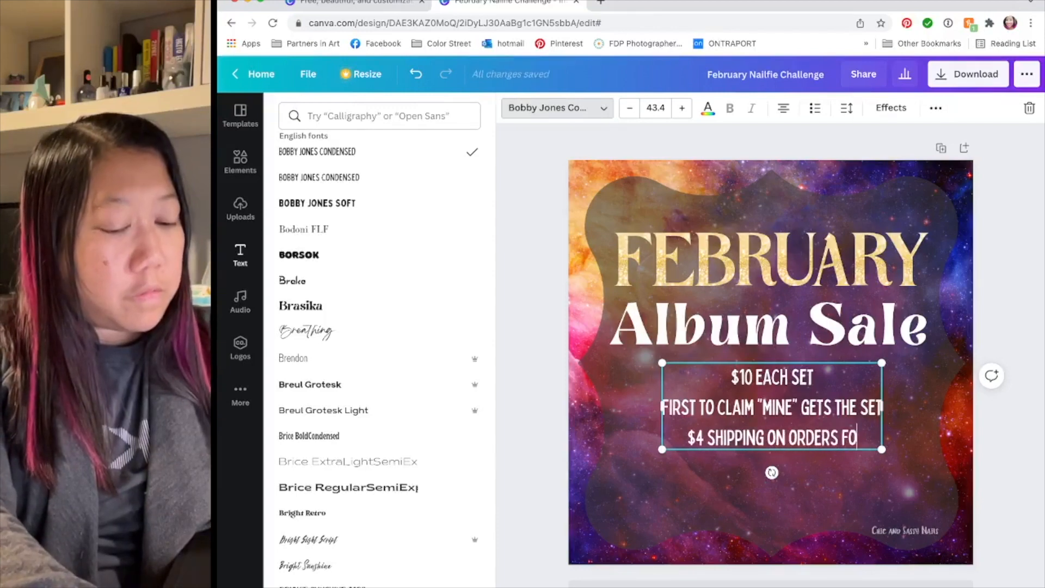
text(R 3 OR)
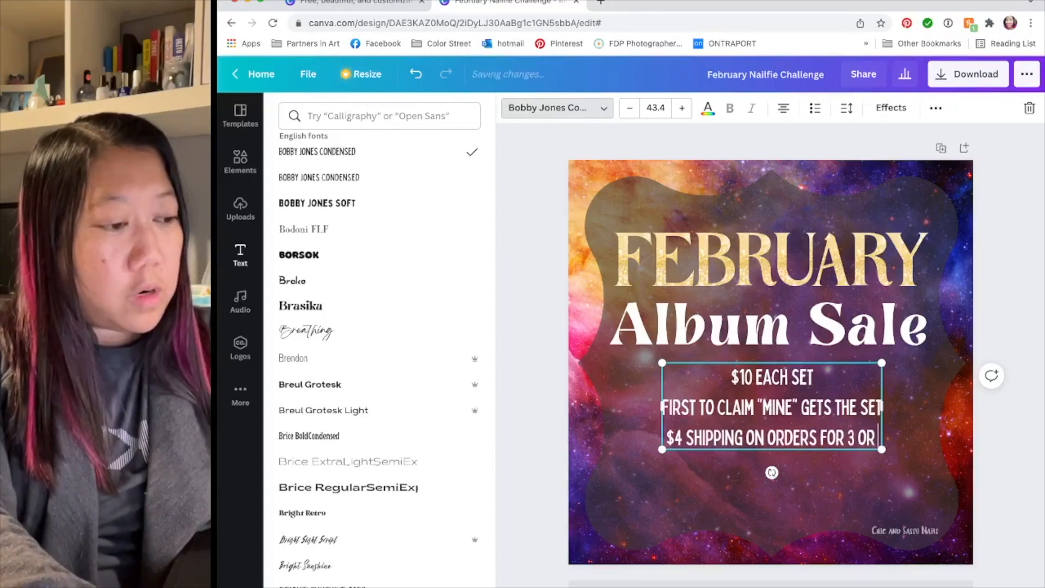
text( MORE)
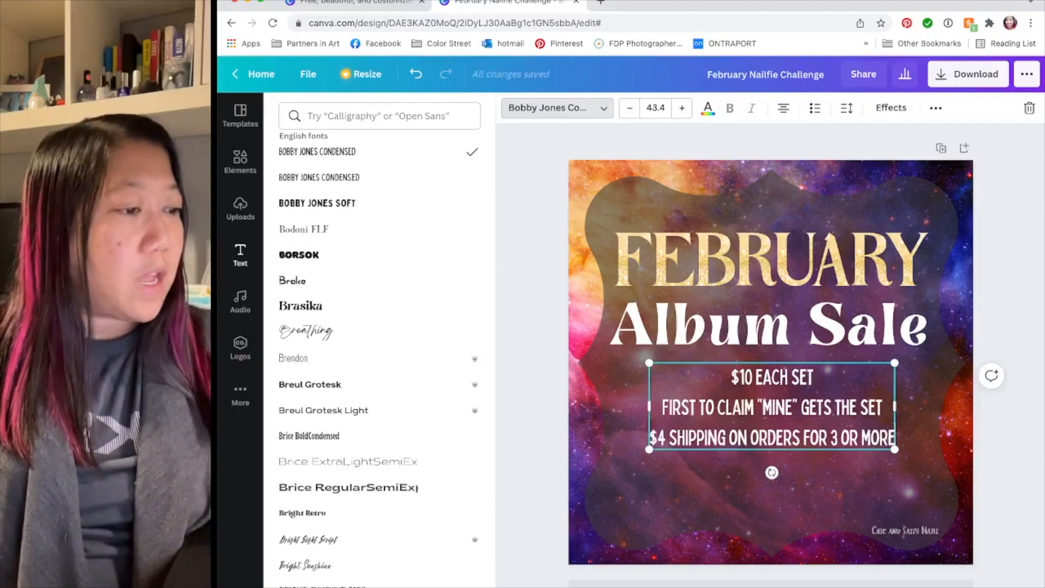
key(Escape)
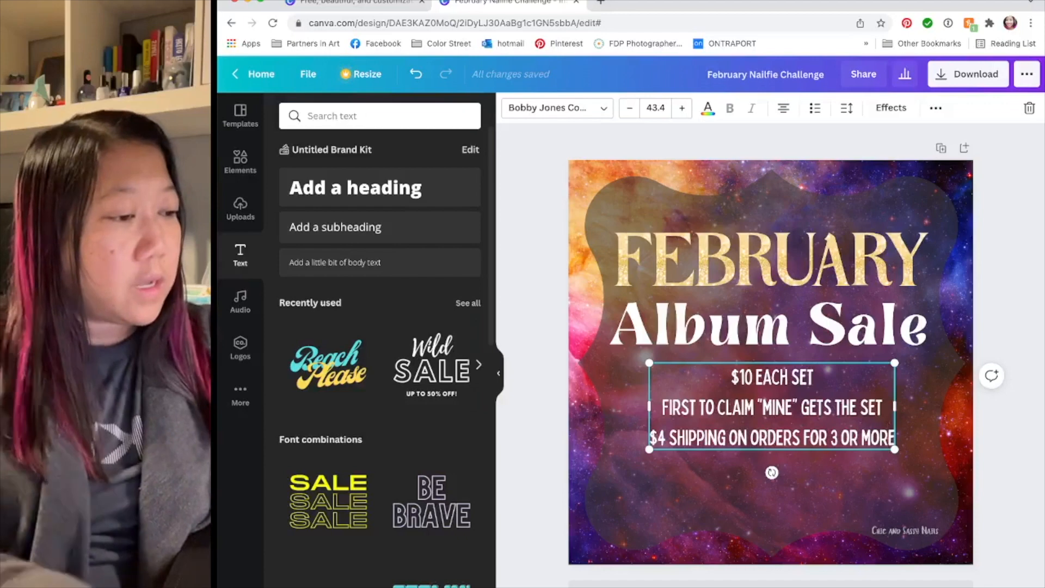
Step: Add the line "MUST PAY VIA VENMO OR PAY PAL" at the end of the subheading
key(Return)
text(MUST)
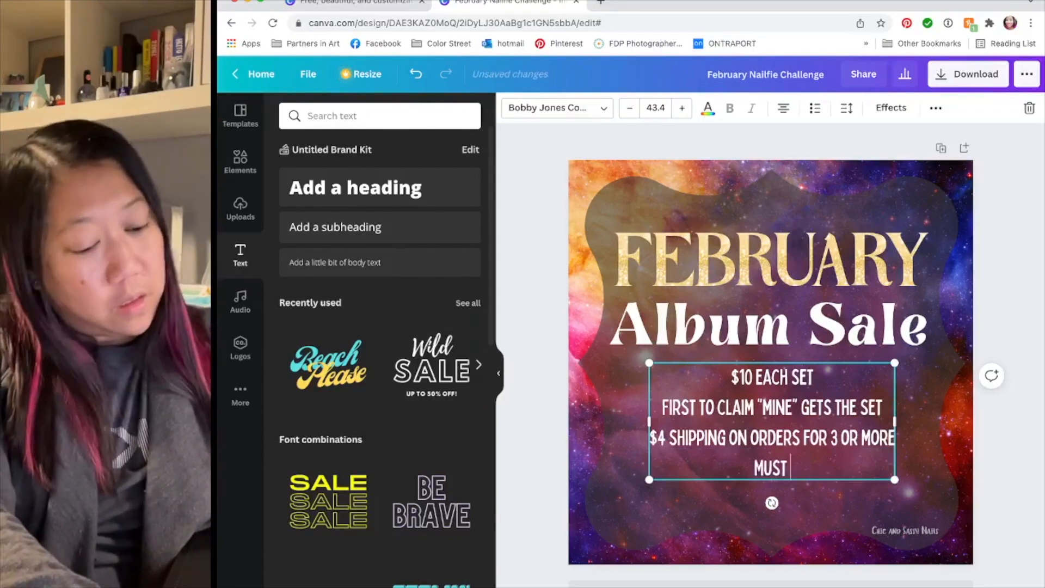
text( PAY)
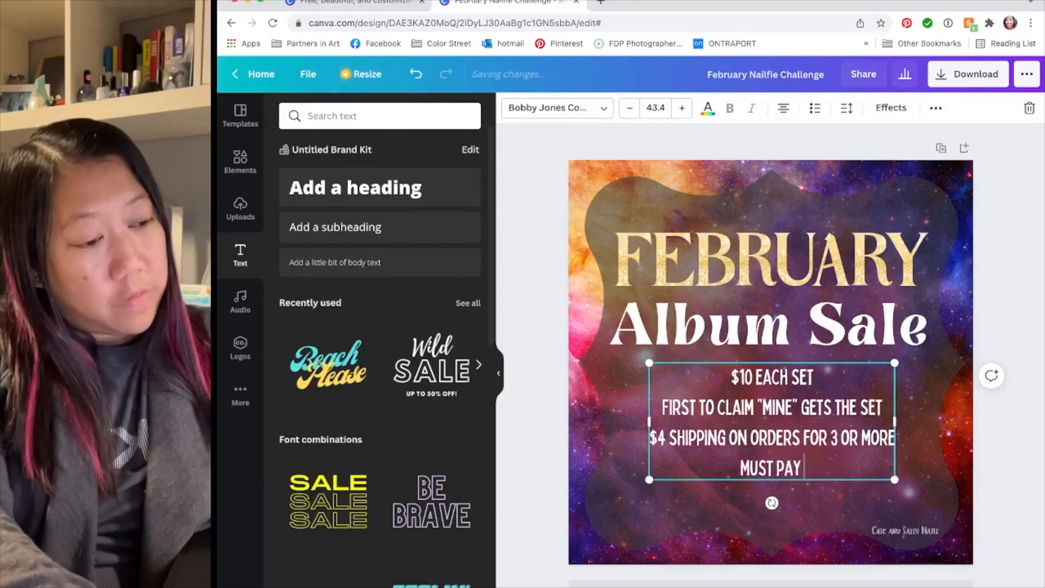
text( VIA VENMO)
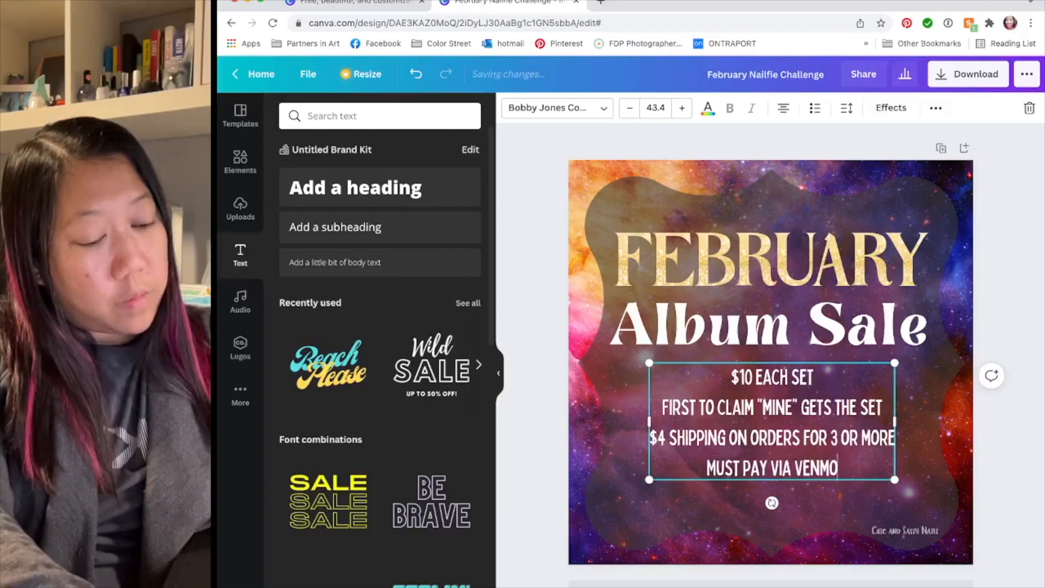
text( OR PAY PAL)
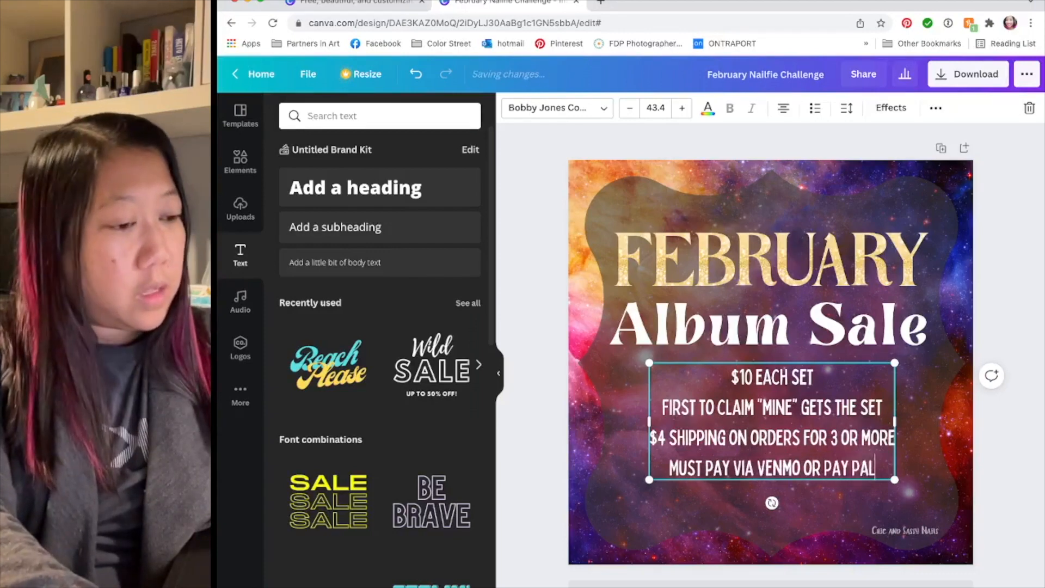
Step: Complete the last line of the sale terms with "IN 24 HOURS" and nudge the text block into centre alignment
text( IN )
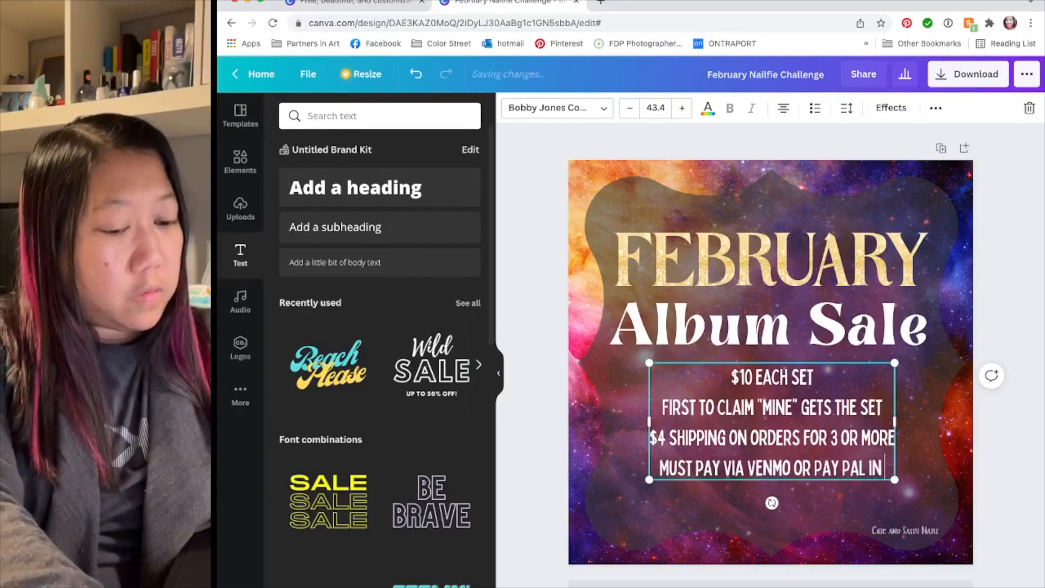
text(24 HOURS)
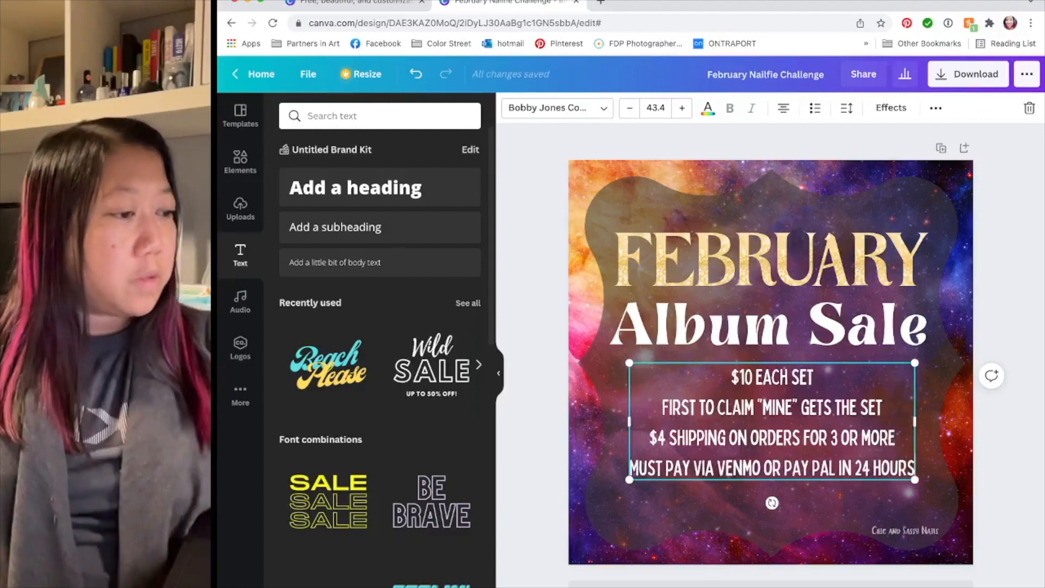
click(1008, 436)
drag(772, 422, 770, 422)
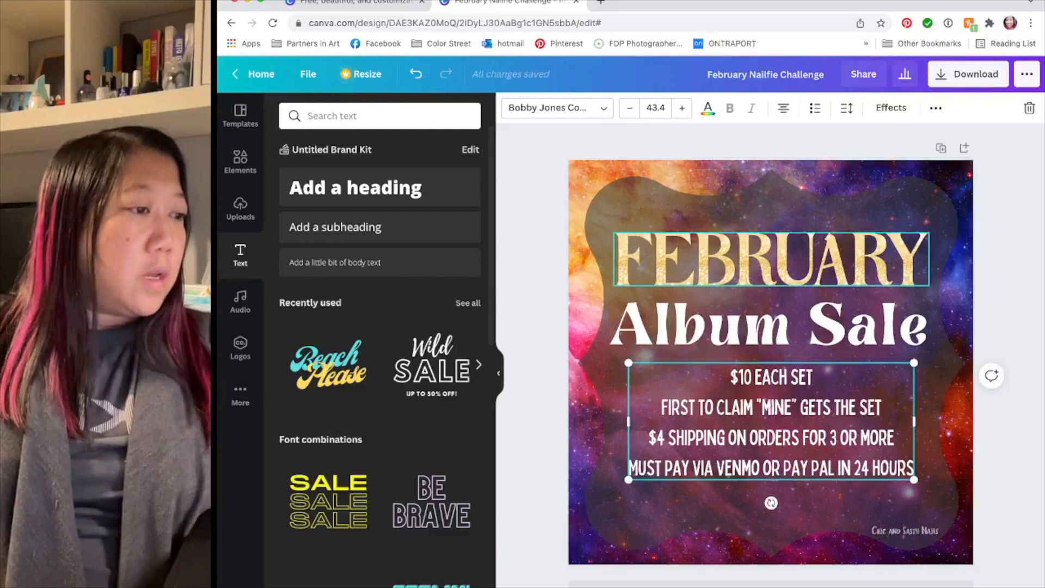
key(Escape)
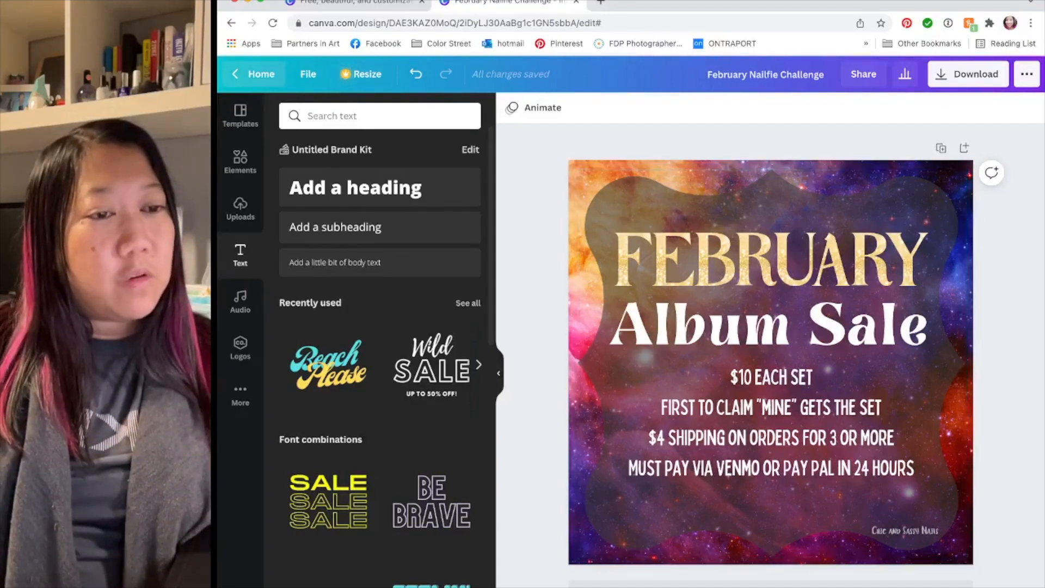
Step: Leave the finished sale graphic and start a blank Instagram Post from the Instagram post templates
click(256, 74)
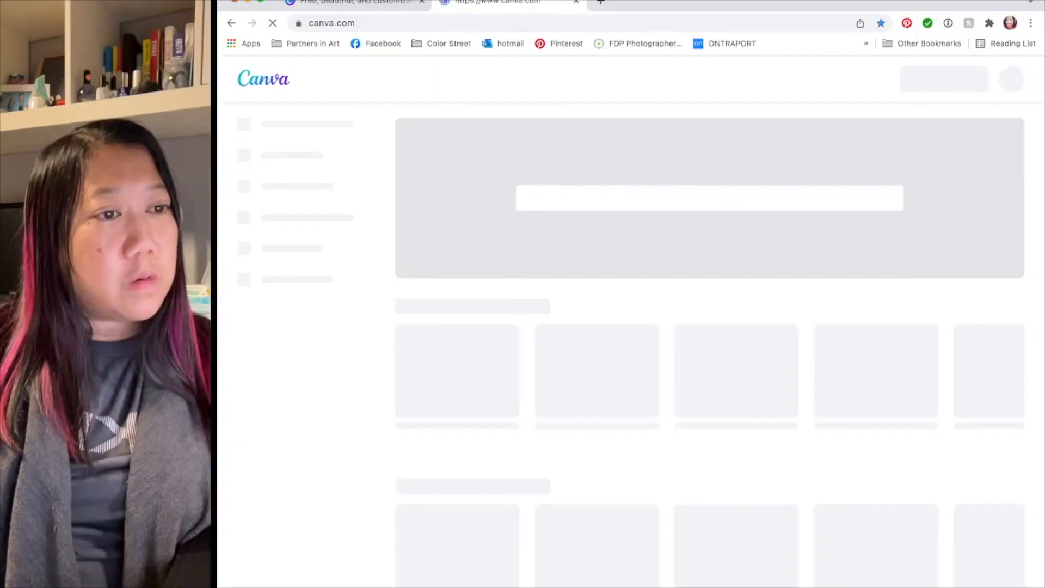
click(576, 2)
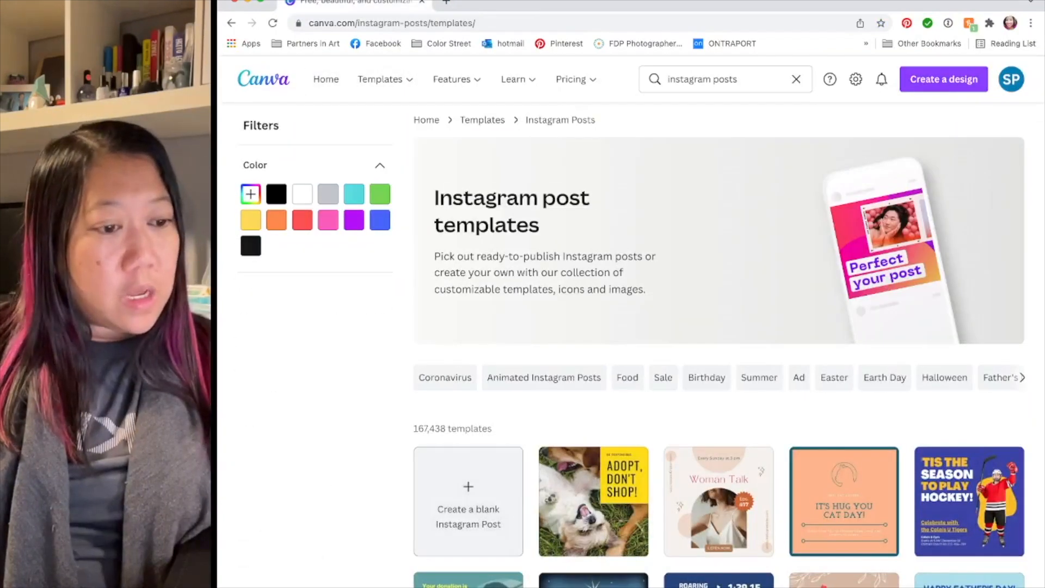
click(468, 501)
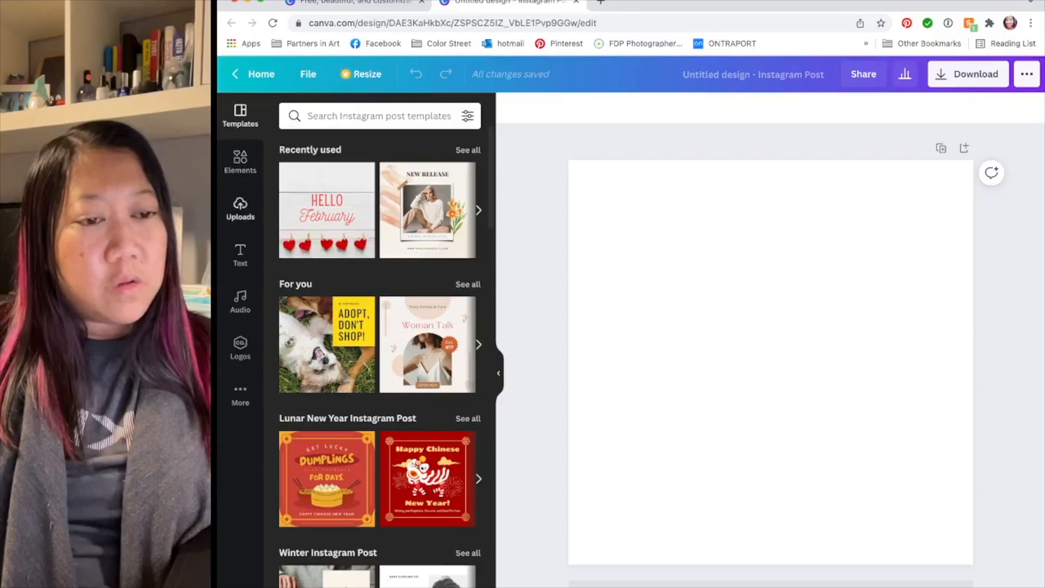
Step: Fill the page with the uploaded teal manicure photo and add the body text "Deep Diving" near its upper edge
click(240, 209)
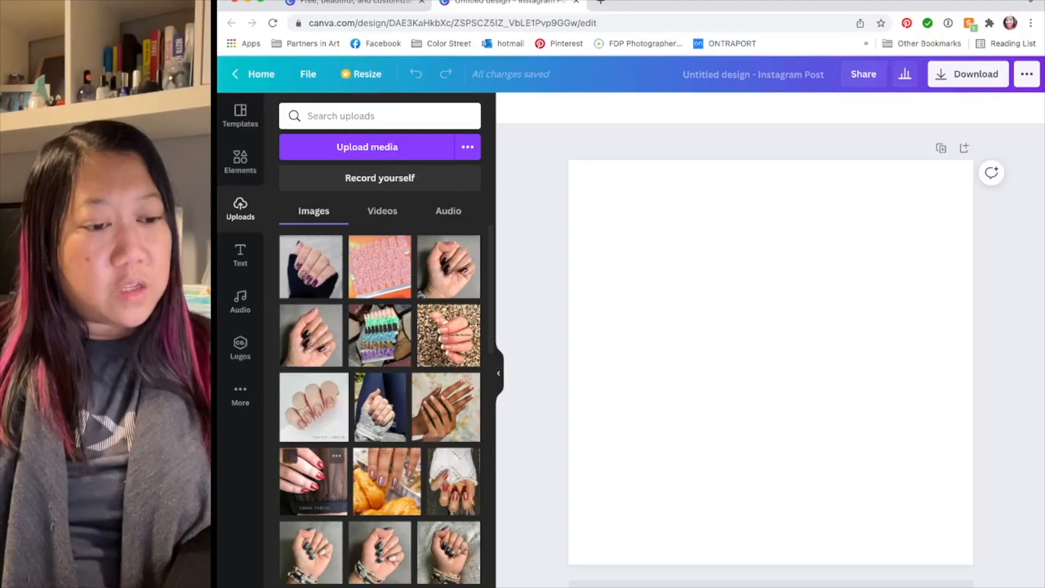
drag(311, 552, 708, 326)
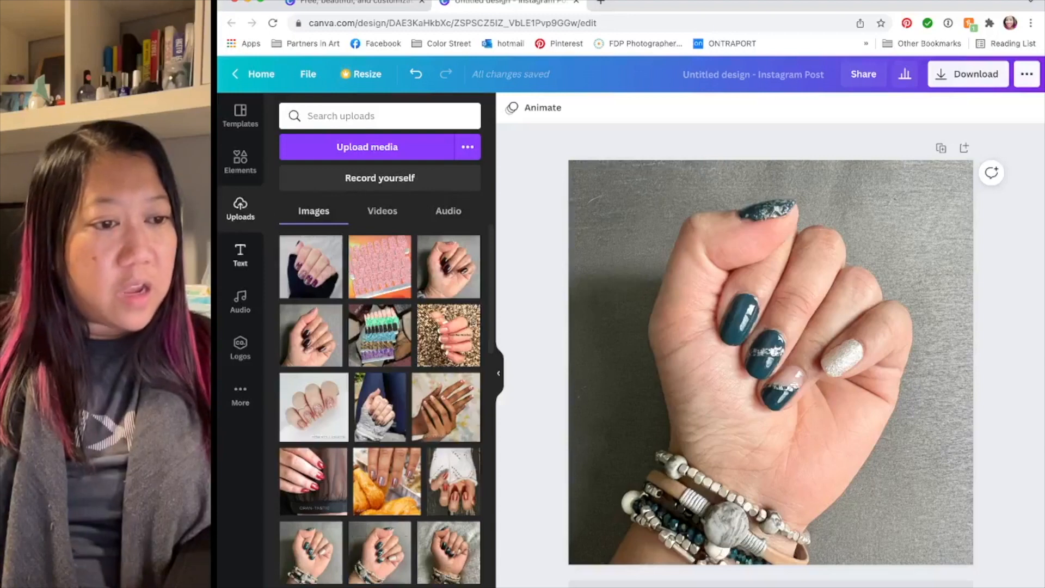
click(240, 255)
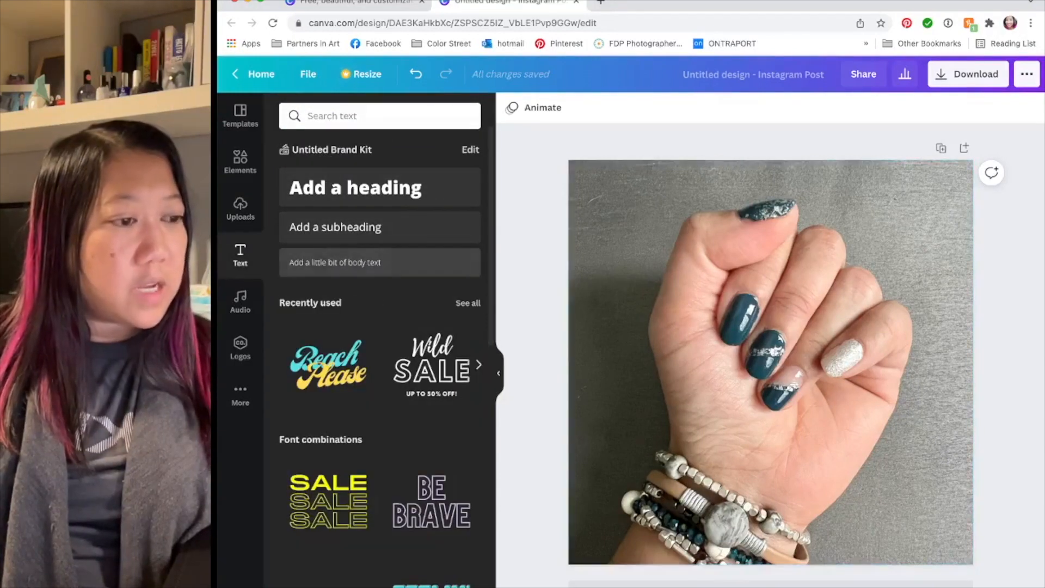
click(335, 263)
drag(773, 360, 771, 177)
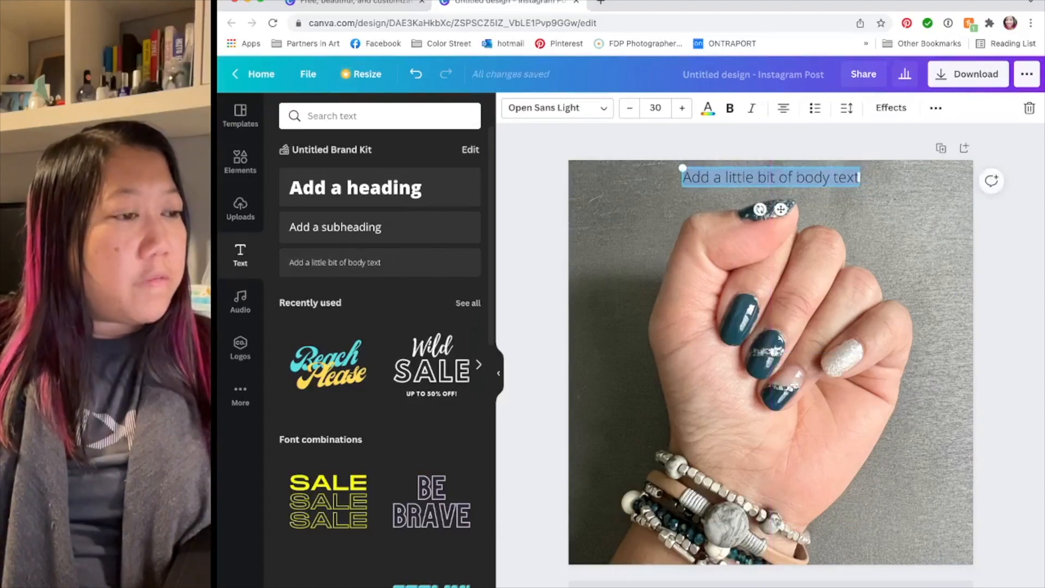
double_click(777, 177)
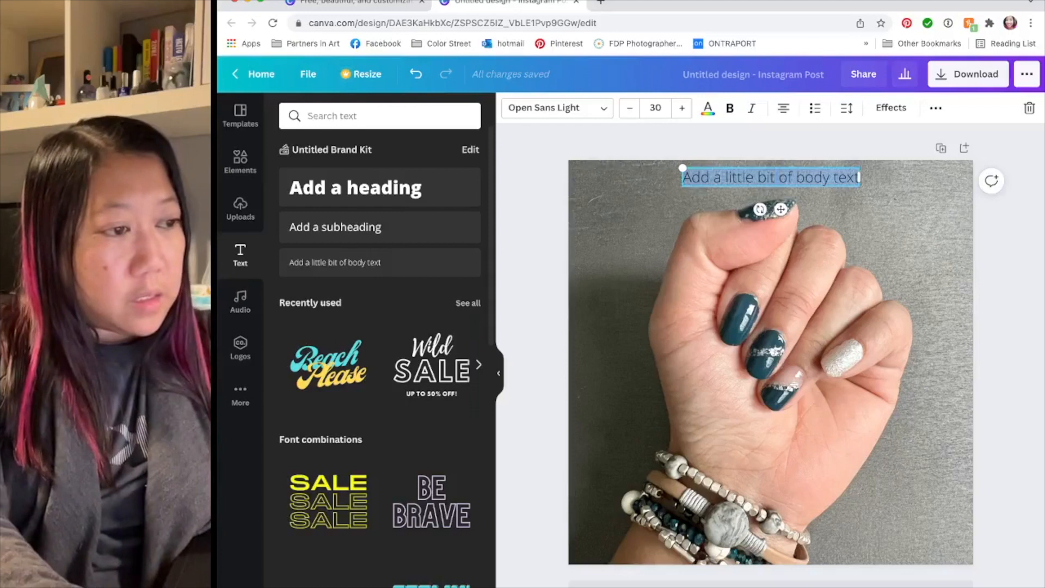
text(Deed)
key(BackSpace)
text(p Diving)
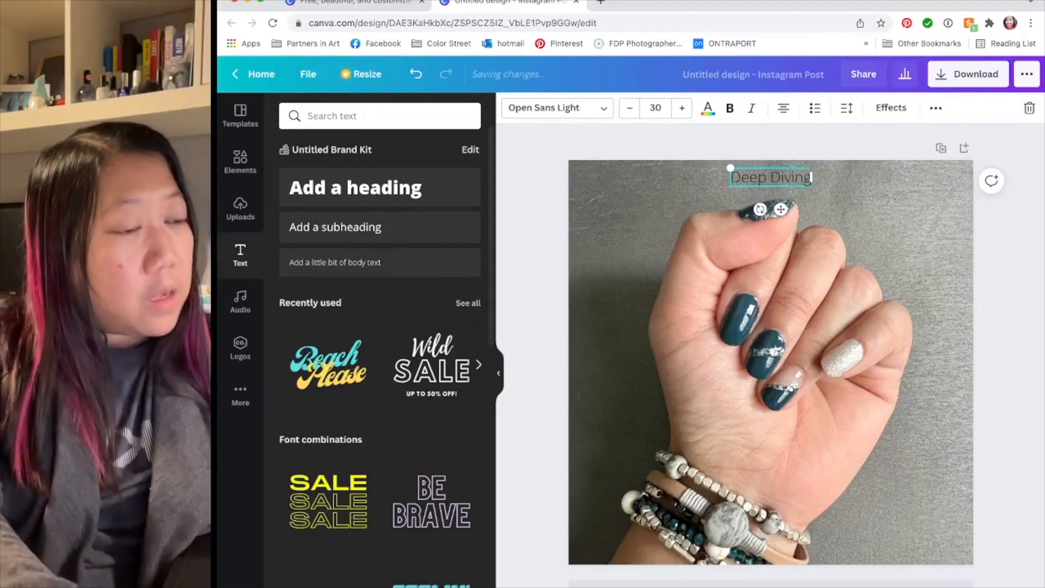
Step: Set the "Deep Diving" label's font to Breathing and move it to the photo's upper-left corner
key(alt+shift+Left)
key(alt+shift+Left)
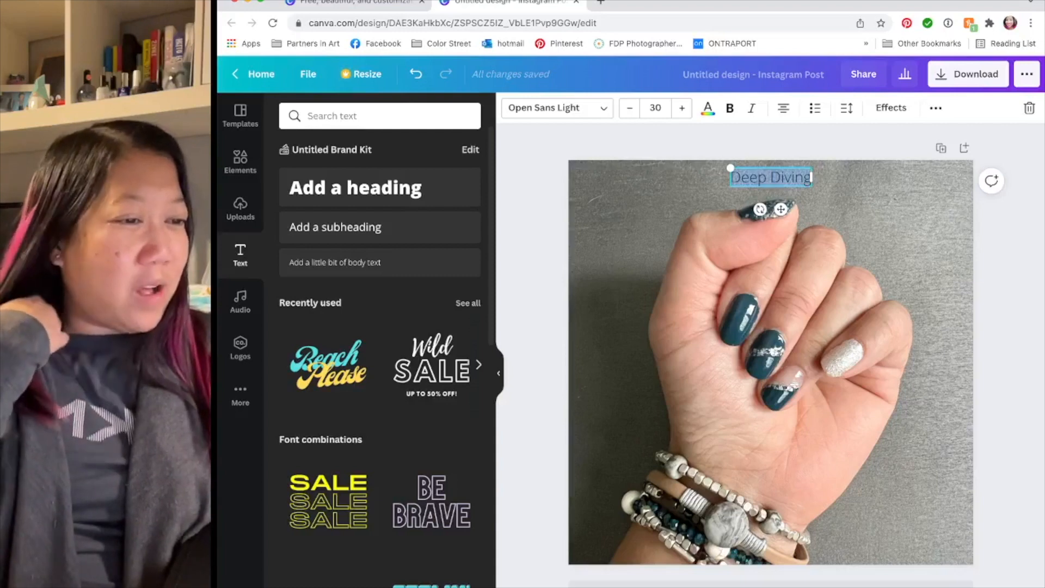
click(557, 108)
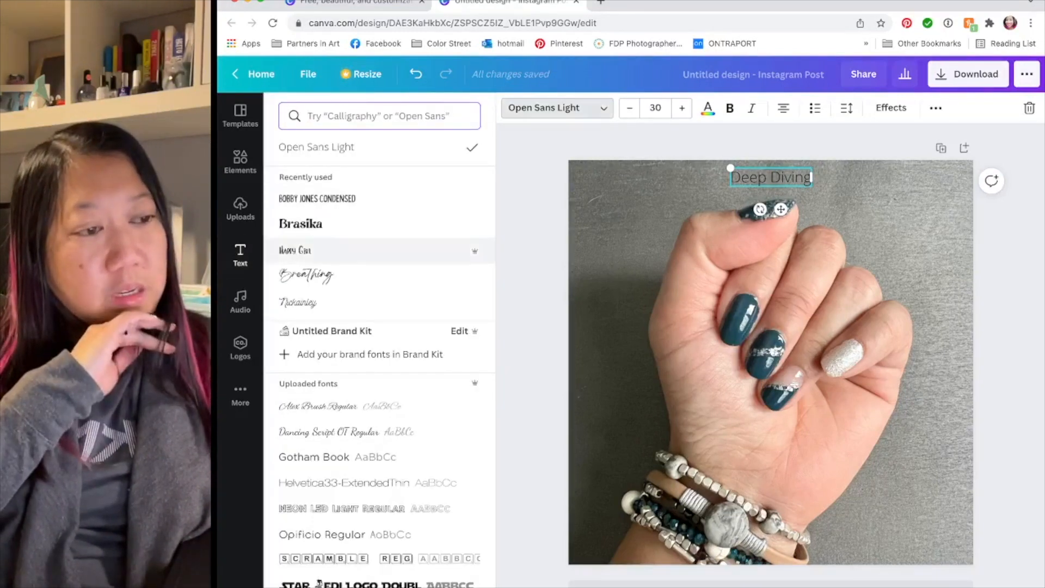
click(307, 275)
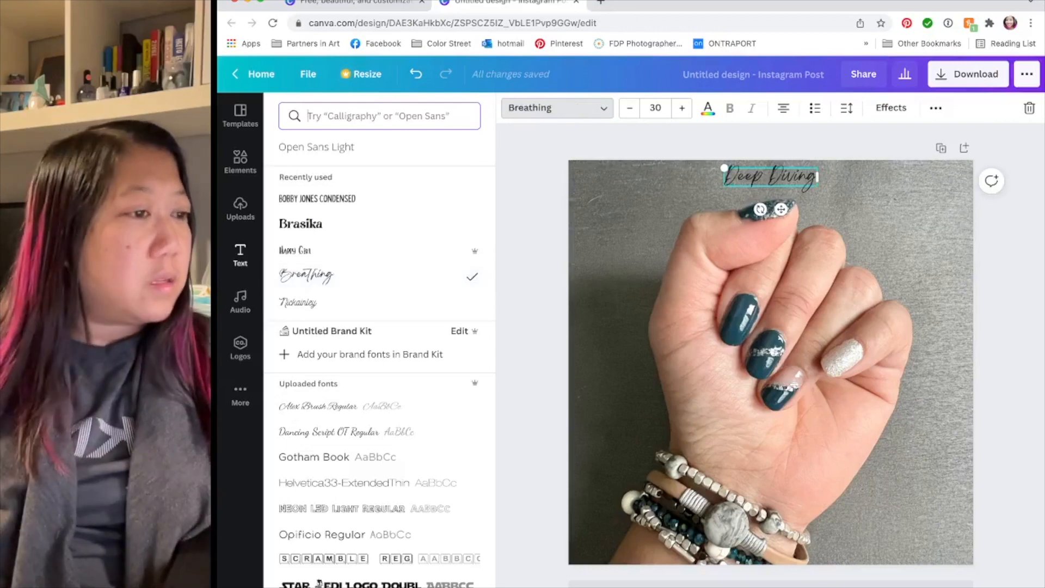
click(240, 255)
drag(781, 209, 644, 213)
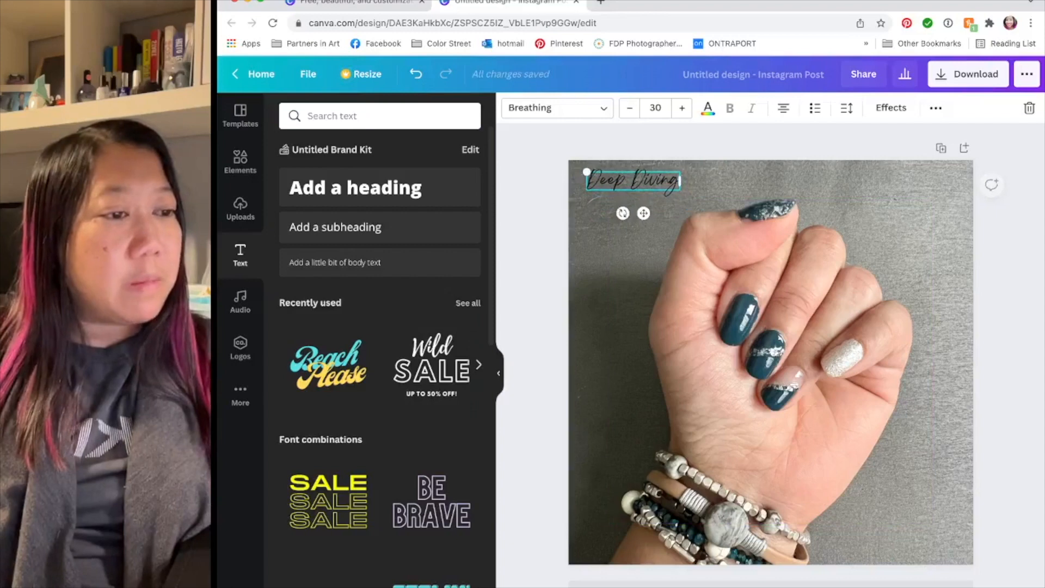
Step: Change the colour of the whole "Deep Diving" label to white
drag(679, 180, 588, 180)
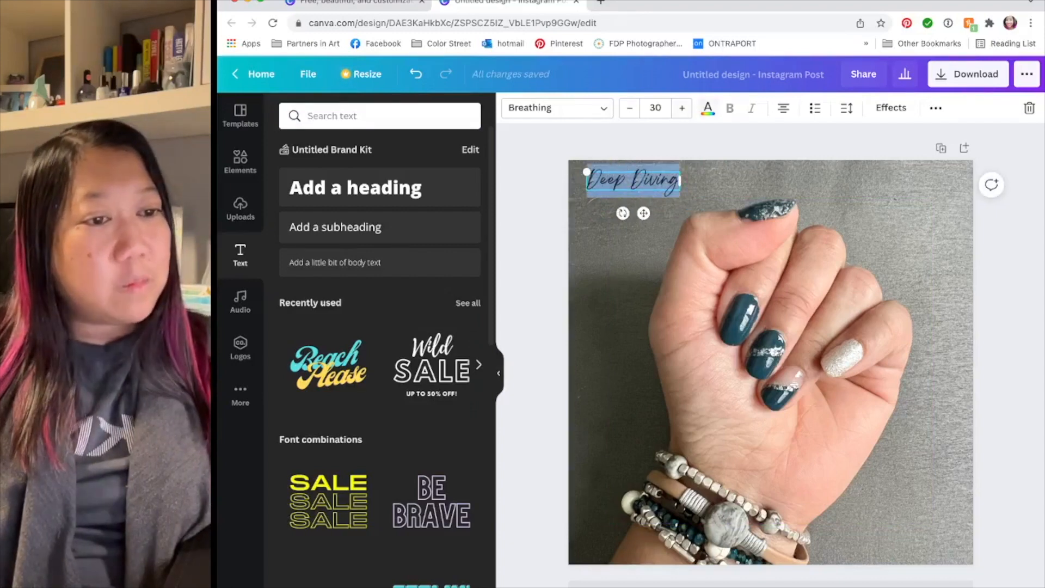
click(708, 108)
click(363, 174)
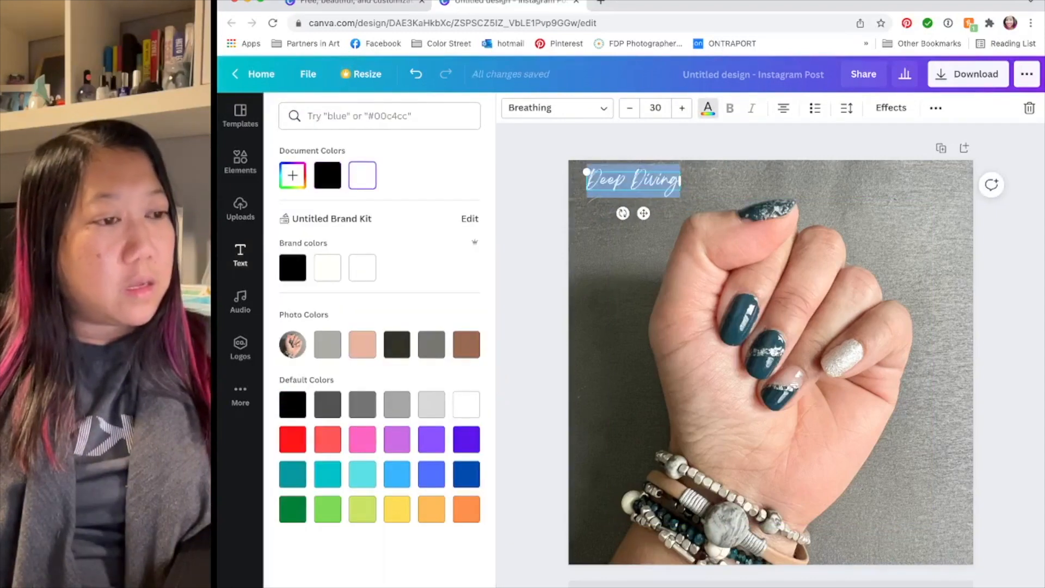
Step: Reduce the "Deep Diving" label's font size to 20 and shift it closer to the photo's corner
drag(644, 213, 637, 213)
key(super+shift+comma)
key(super+shift+comma)
key(super+shift+comma)
key(super+shift+comma)
key(super+shift+comma)
key(super+shift+comma)
key(super+shift+comma)
key(super+shift+comma)
key(super+shift+comma)
key(super+shift+comma)
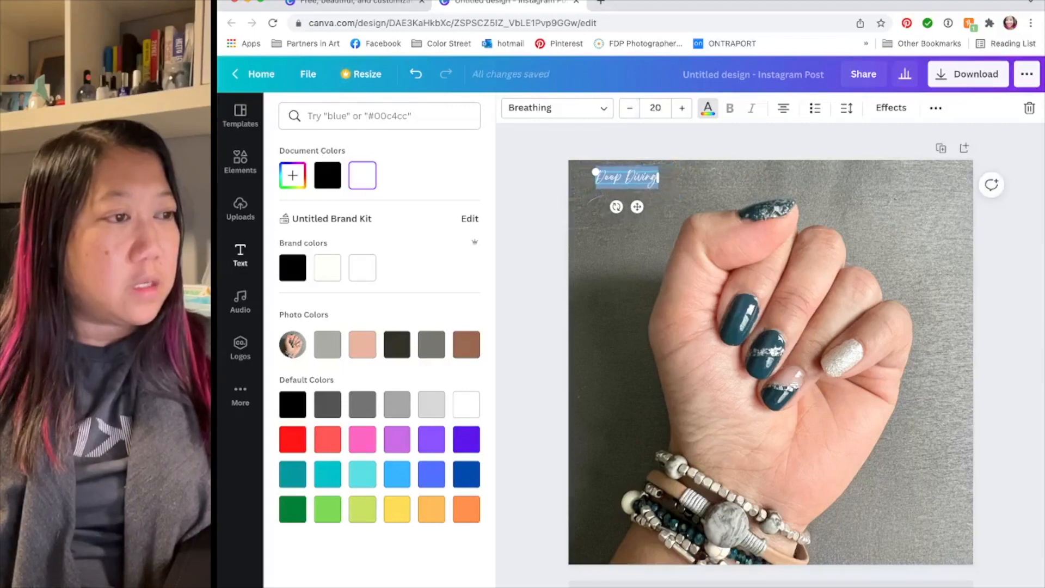
drag(637, 206, 619, 206)
key(Escape)
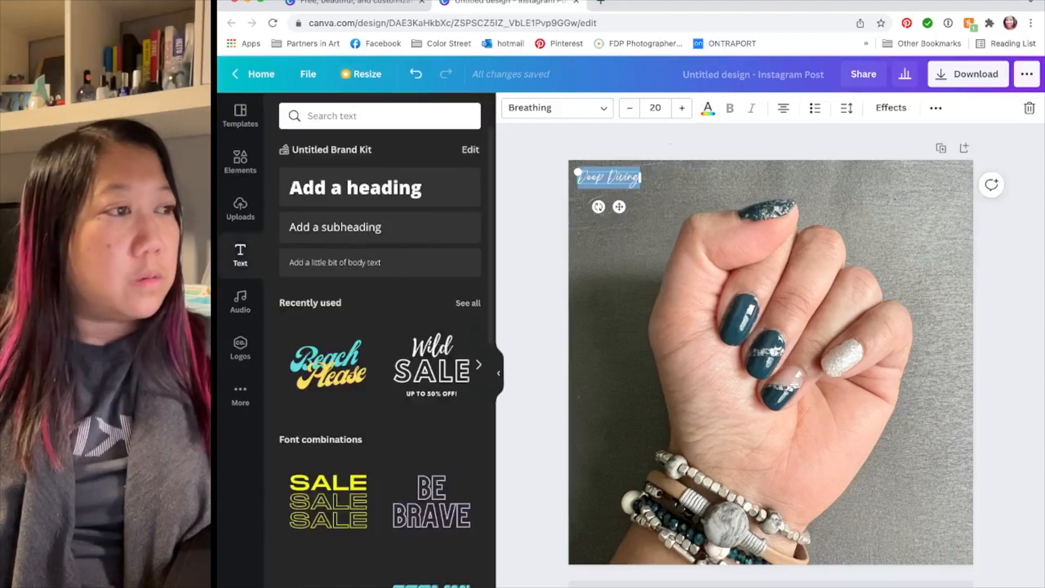
key(Escape)
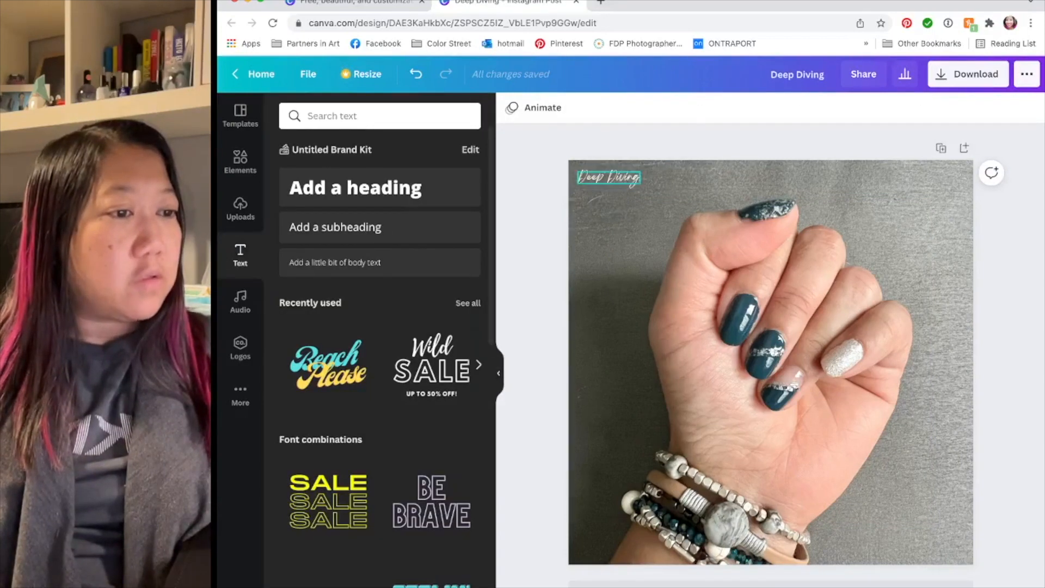
Step: Enlarge the "Deep Diving" label to font size 25 and move it slightly inward from the photo's left edge
click(609, 177)
click(609, 177)
click(682, 108)
click(681, 108)
click(682, 108)
click(682, 108)
click(682, 108)
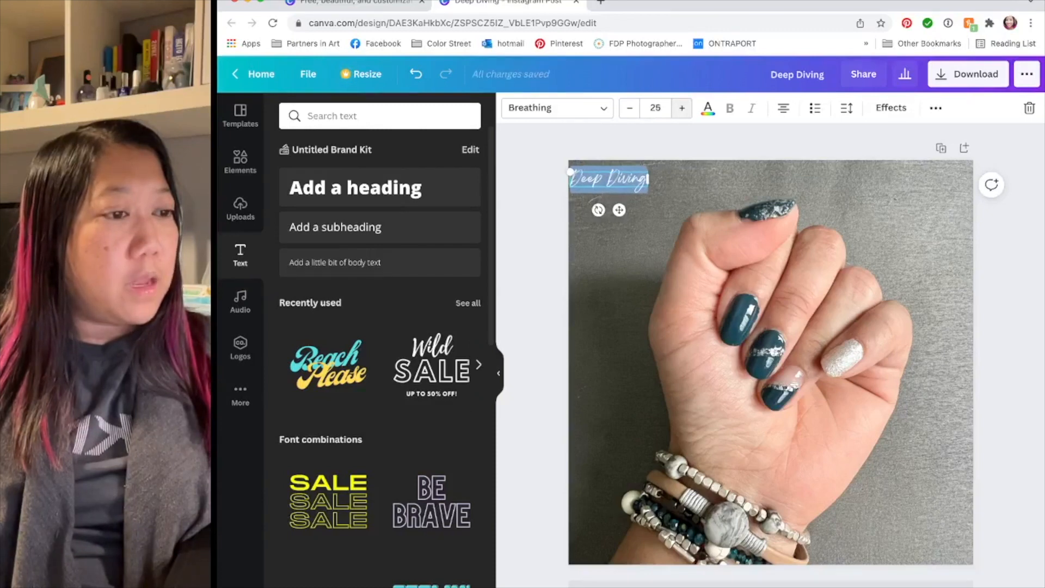
key(Escape)
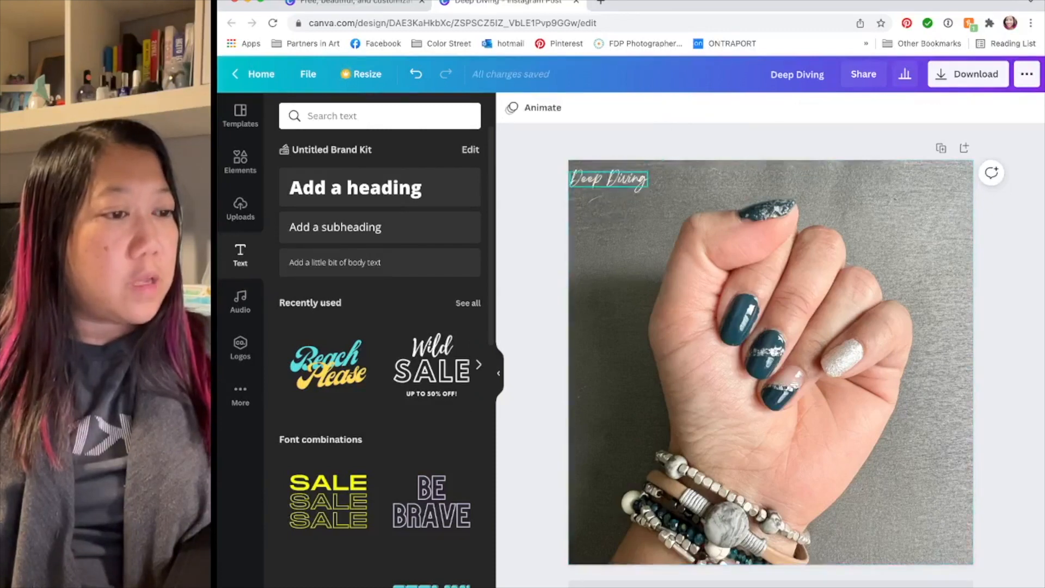
drag(570, 172, 582, 171)
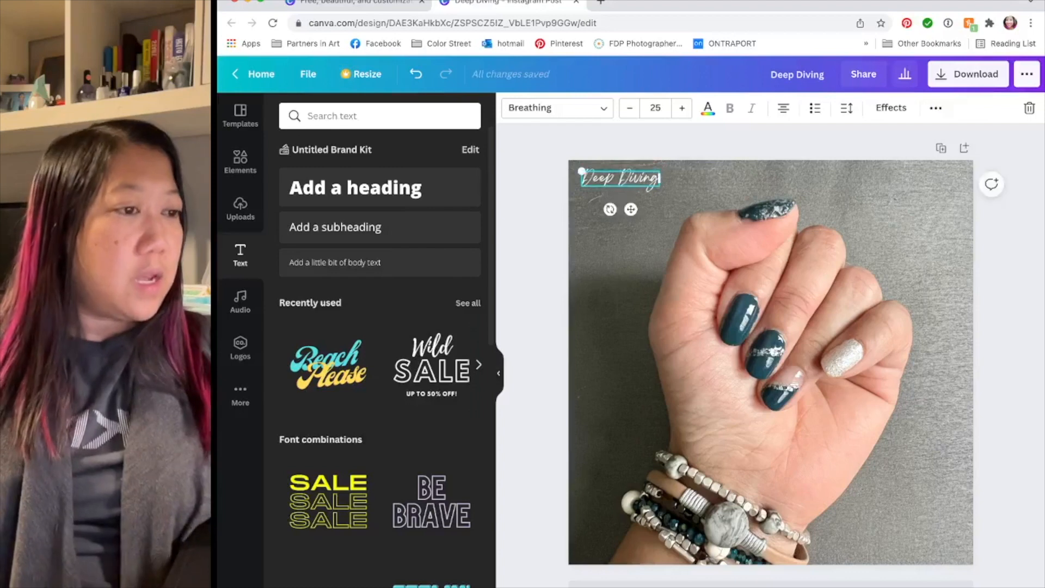
key(Escape)
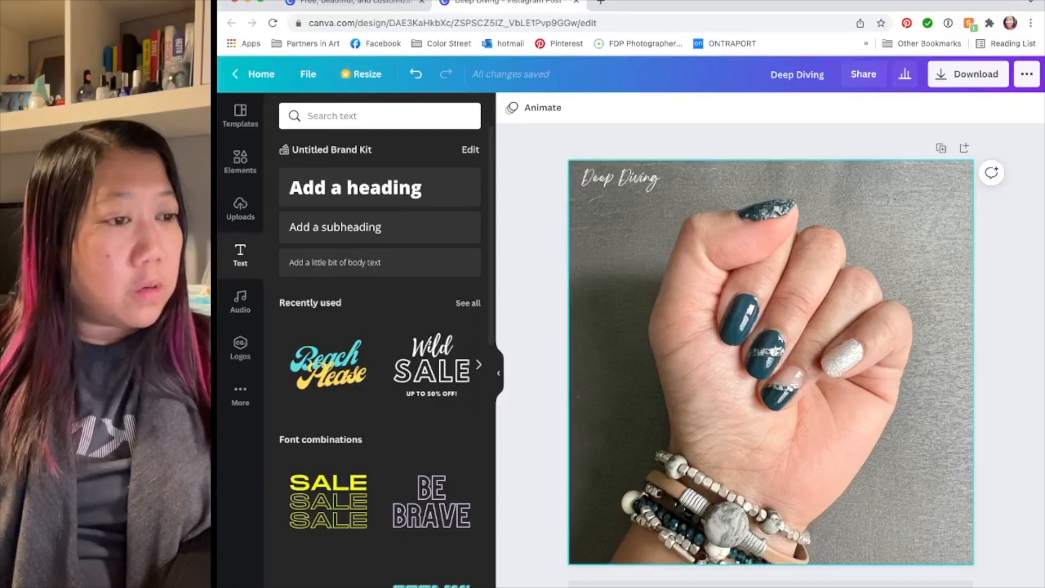
Step: Delete the manicure photo and the "Deep Diving" label, leaving the page blank
click(771, 362)
key(Delete)
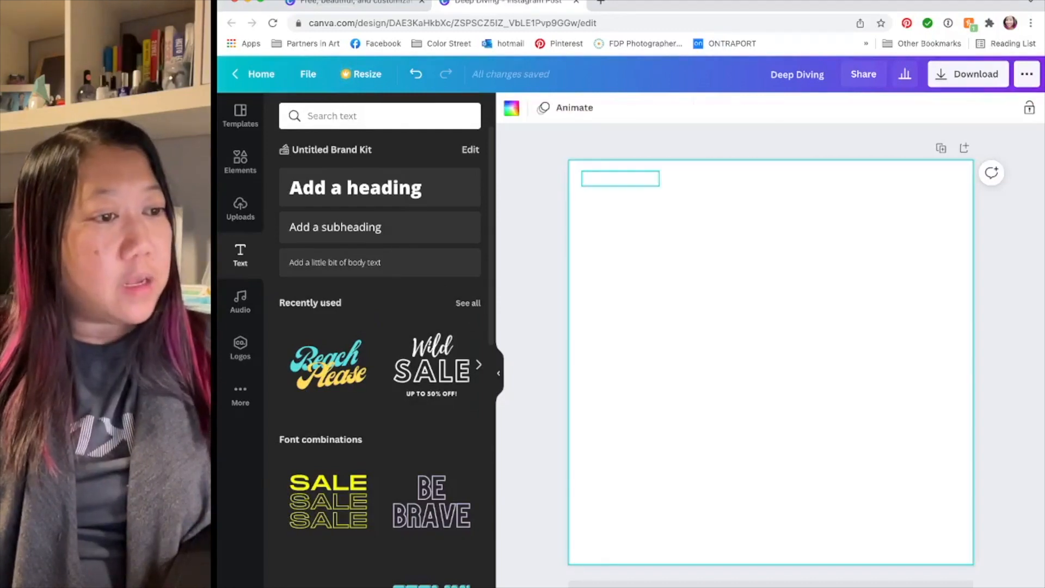
click(620, 178)
key(Delete)
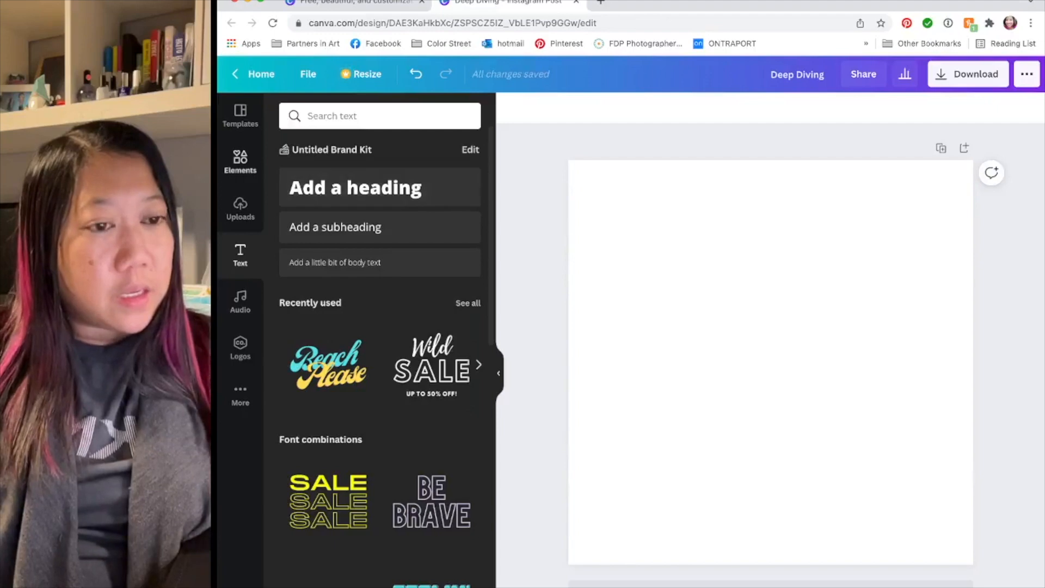
Step: Fill the blank page with the blue and green watercolor background from the recently used elements
click(240, 161)
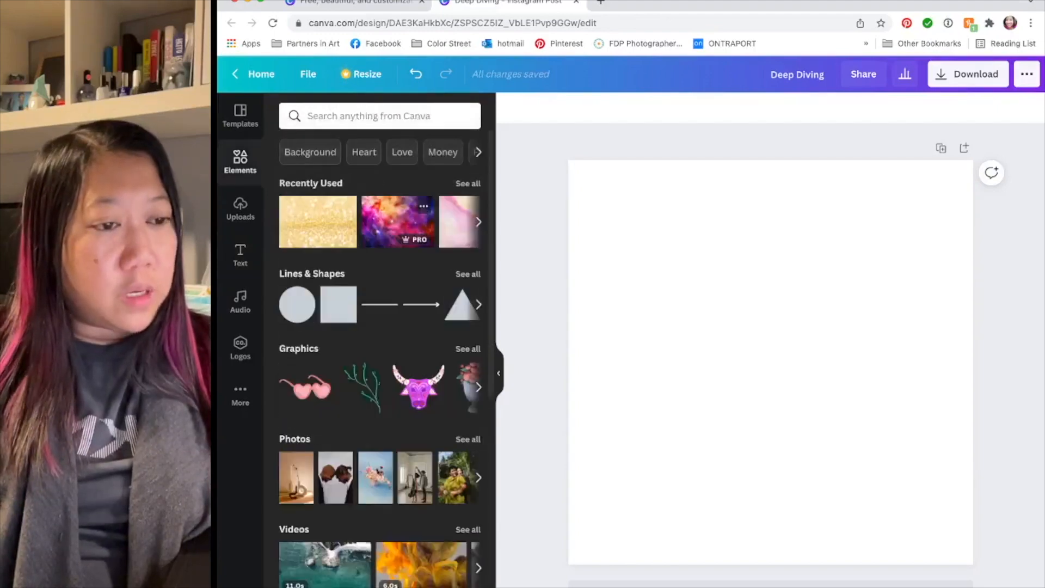
click(479, 222)
mouse_move(344, 222)
mouse_down()
mouse_move(544, 234)
mouse_move(598, 250)
mouse_move(325, 214)
mouse_move(332, 219)
mouse_up()
drag(422, 222, 768, 327)
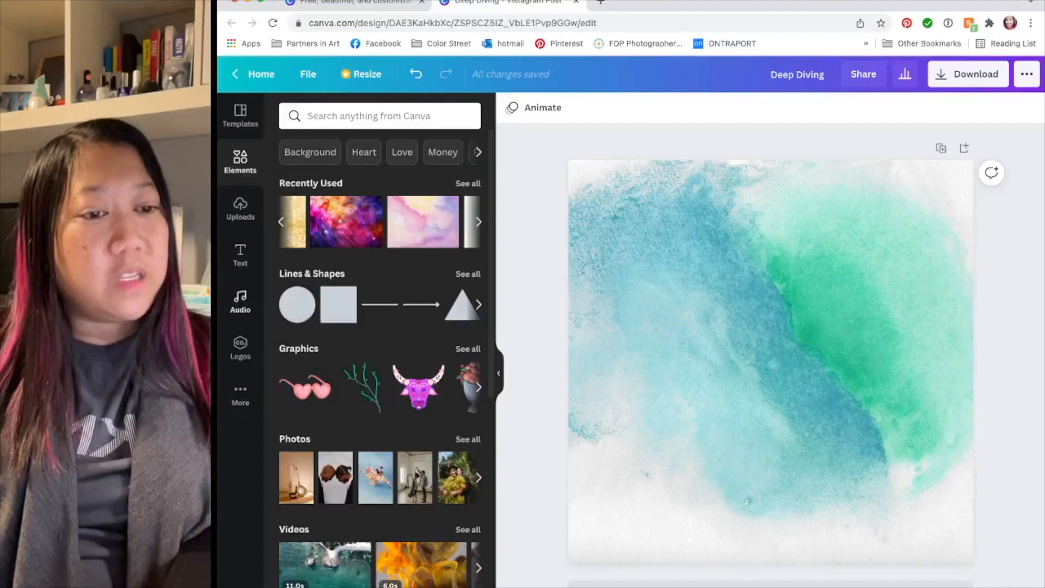
Step: Find the "HELLO darling" font combination and add it to the watercolor page
click(241, 254)
scroll(380, 354, down, 12)
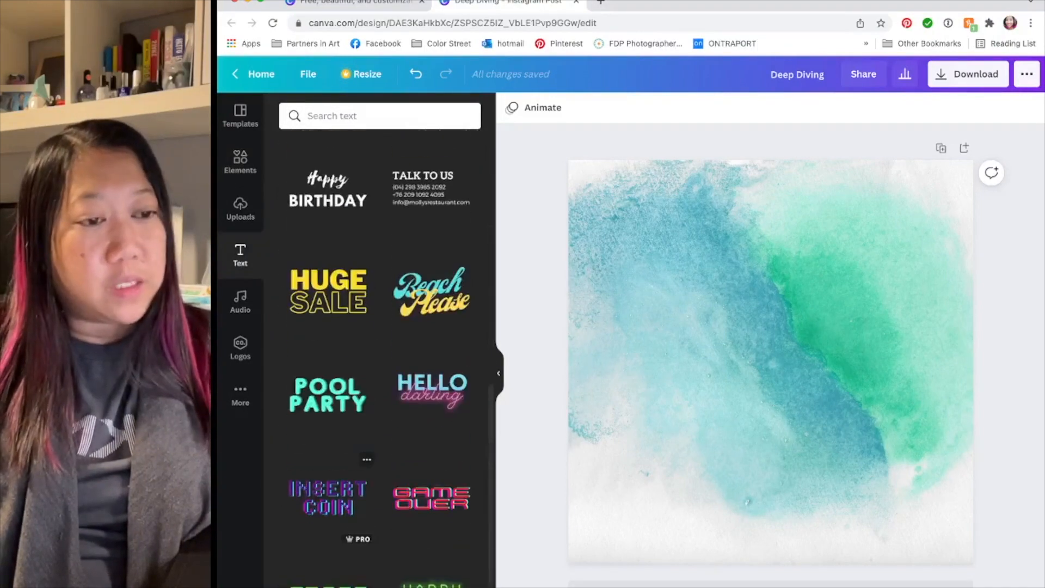
scroll(380, 354, down, 6)
scroll(380, 354, up, 3)
scroll(433, 310, up, 2)
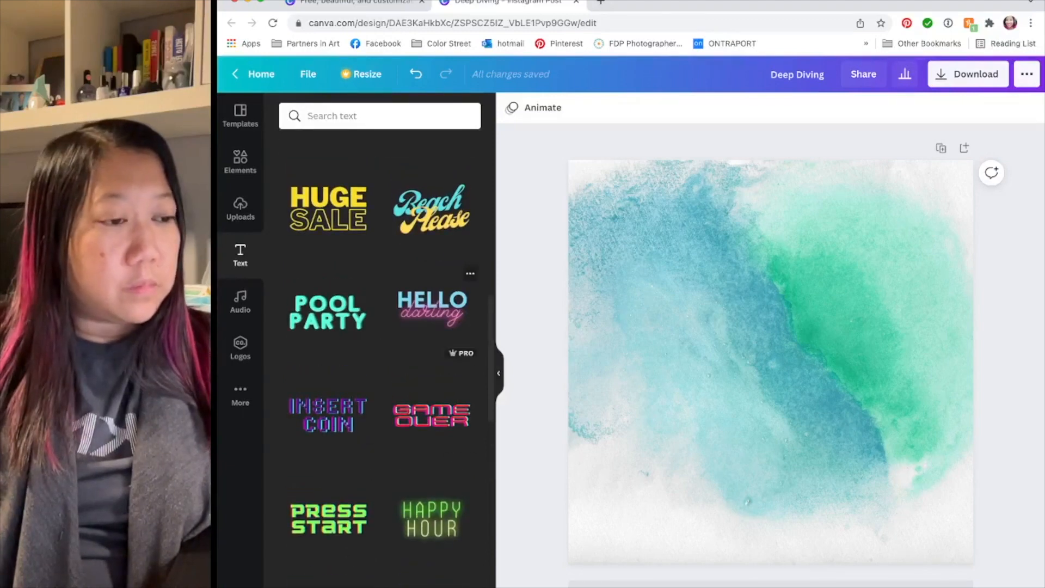
click(433, 311)
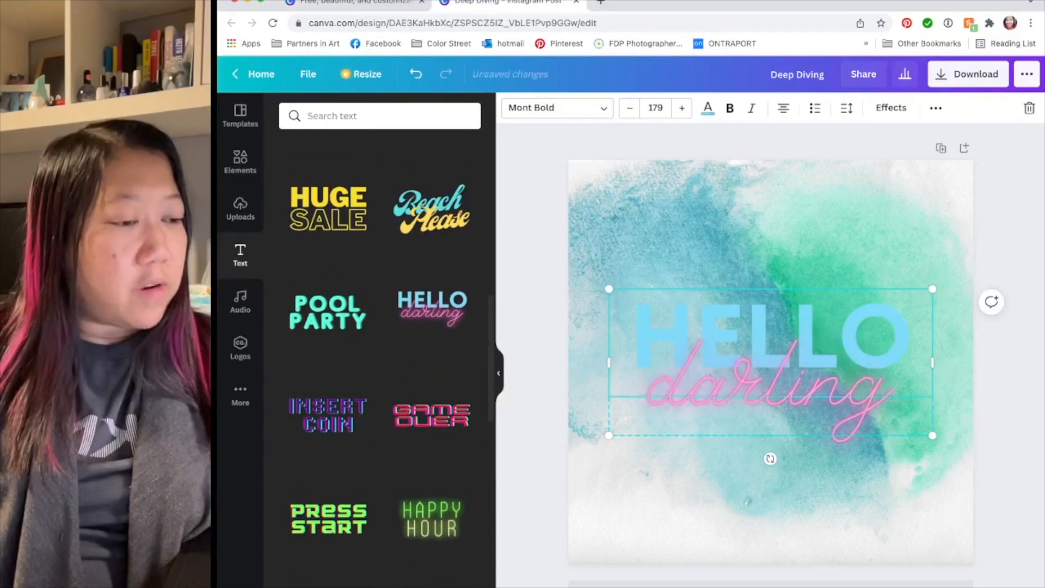
Step: Replace the word HELLO in the font combination with FEBRUARY
double_click(771, 340)
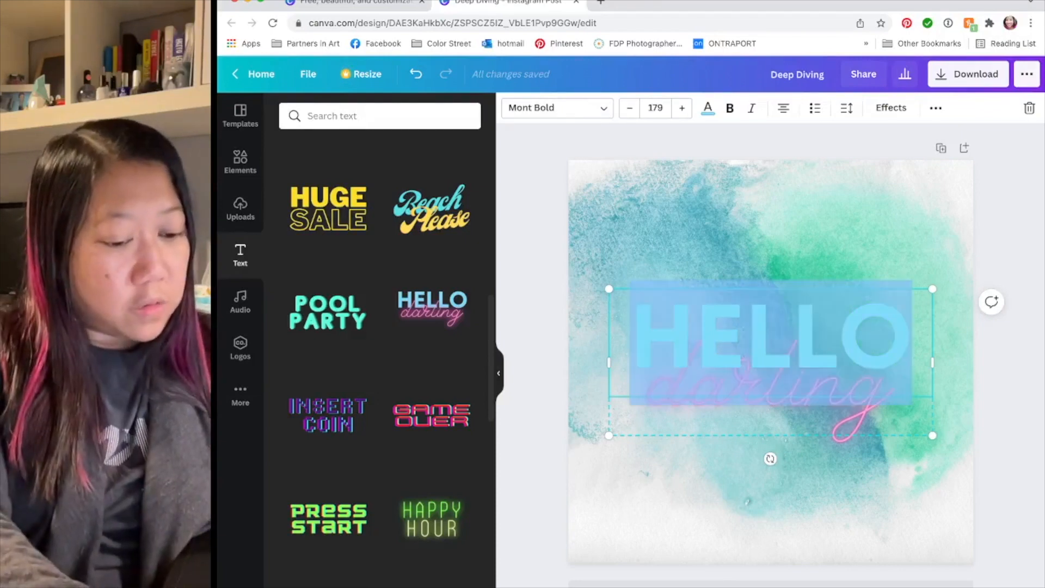
text(FB)
key(BackSpace)
text(EBRUARY)
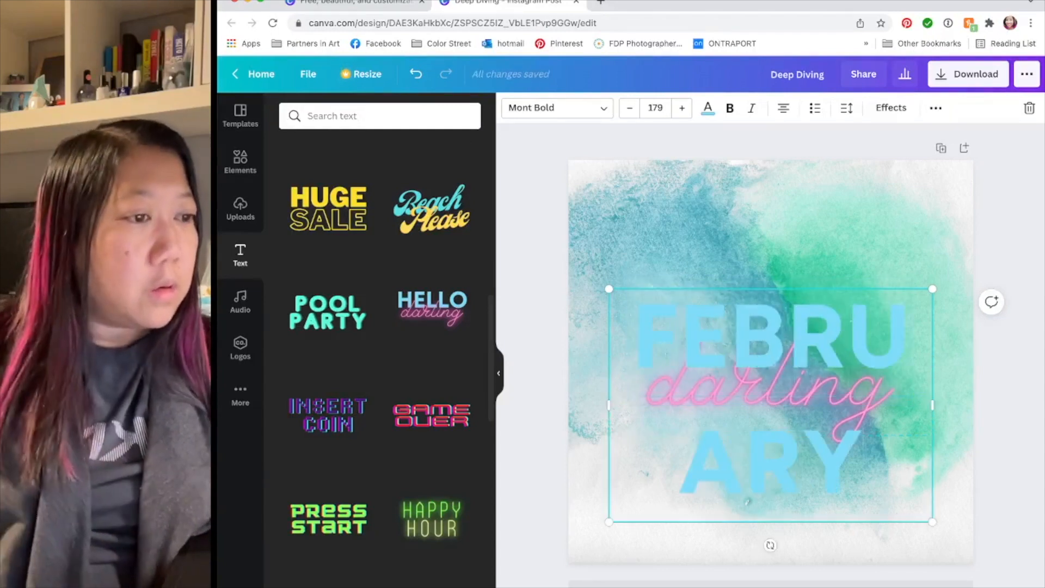
Step: Reduce the FEBRUARY text to font size 125
click(630, 108)
click(629, 108)
double_click(630, 108)
double_click(630, 108)
click(629, 108)
double_click(629, 107)
click(629, 108)
click(630, 108)
double_click(630, 107)
click(629, 108)
double_click(630, 108)
click(630, 108)
double_click(630, 108)
double_click(629, 108)
click(629, 108)
double_click(630, 108)
click(629, 108)
double_click(630, 108)
click(629, 107)
double_click(629, 108)
double_click(630, 108)
double_click(629, 108)
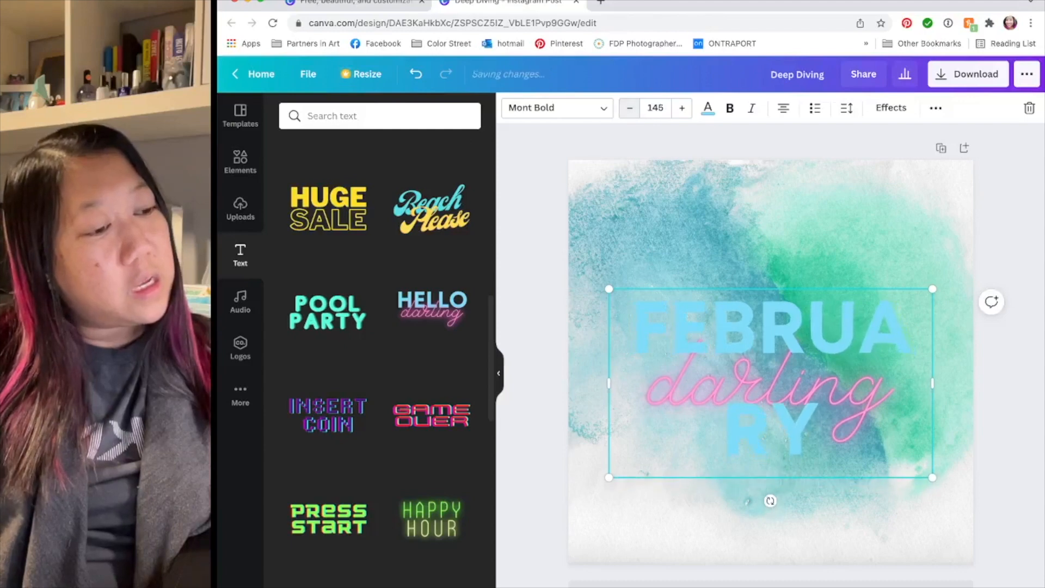
double_click(629, 108)
double_click(630, 108)
click(630, 108)
double_click(629, 108)
double_click(629, 108)
double_click(629, 108)
double_click(630, 108)
click(629, 108)
double_click(629, 108)
double_click(629, 108)
double_click(629, 108)
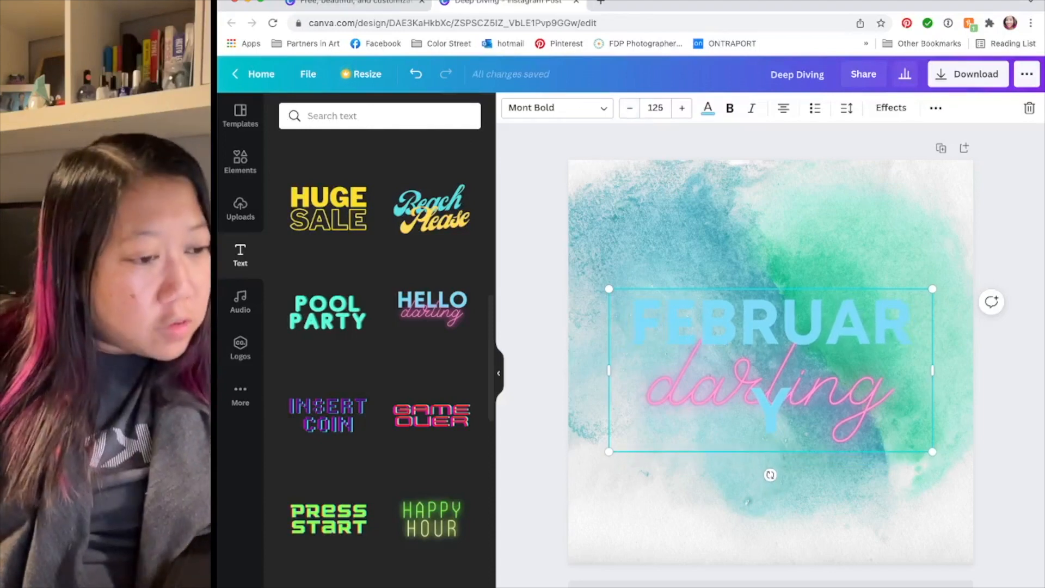
Step: Widen the FEBRUARY text box until the word fits on one line, and set letter spacing to -8 and line spacing to 1.44
mouse_move(610, 370)
mouse_down()
mouse_move(595, 371)
mouse_move(610, 370)
mouse_up()
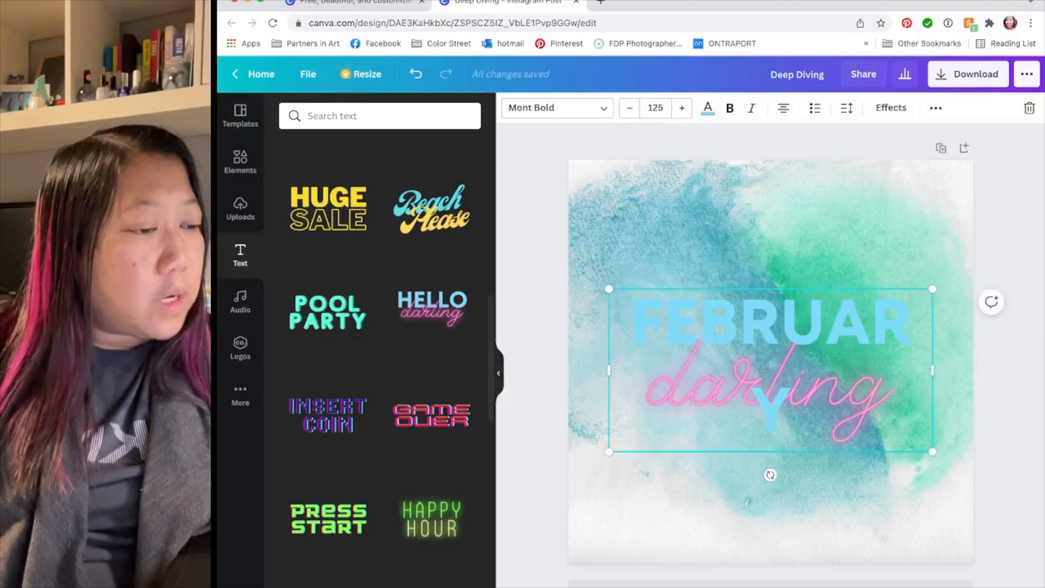
drag(933, 370, 952, 371)
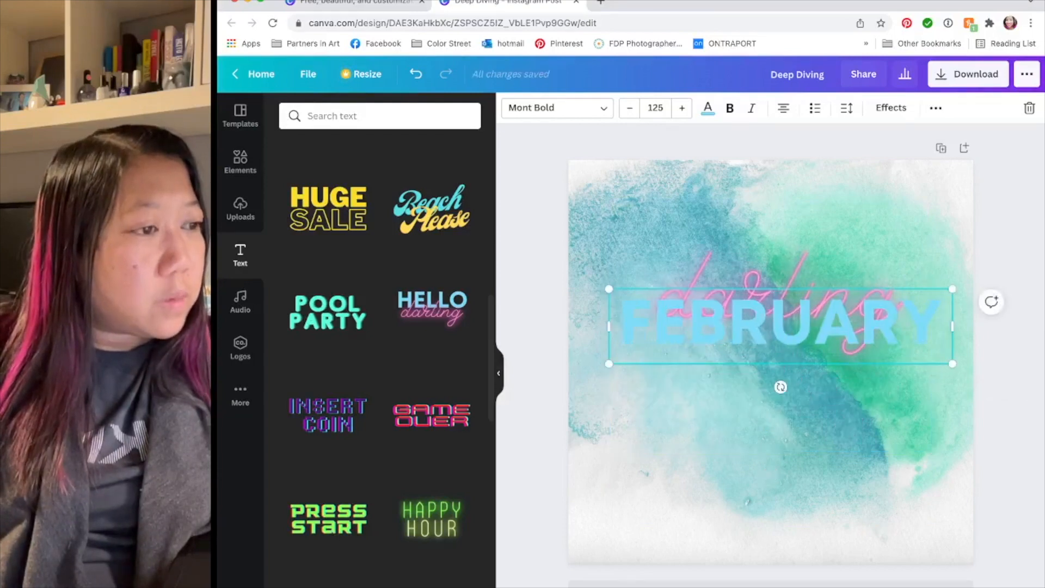
click(846, 108)
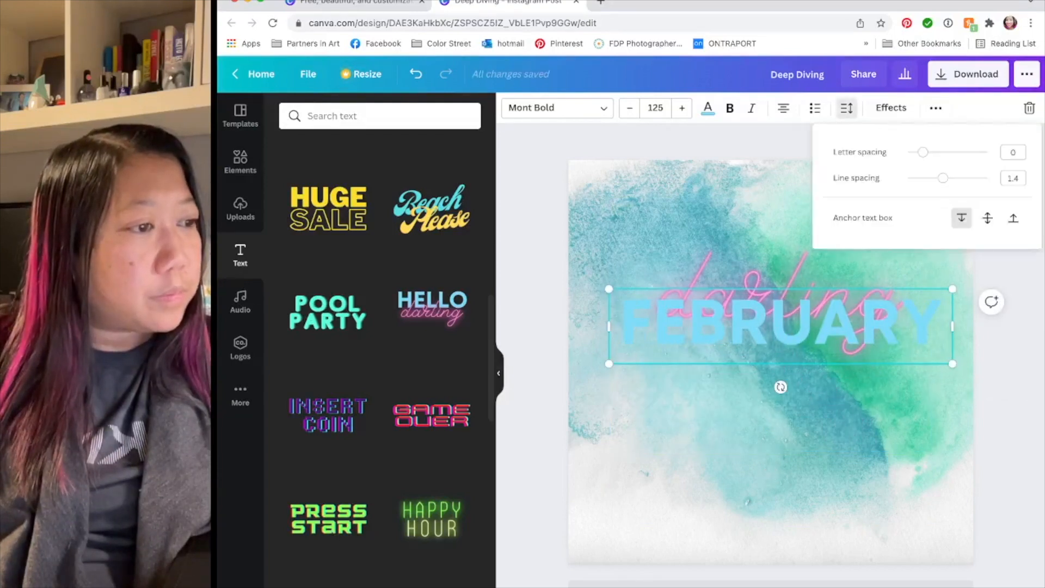
drag(923, 152, 945, 179)
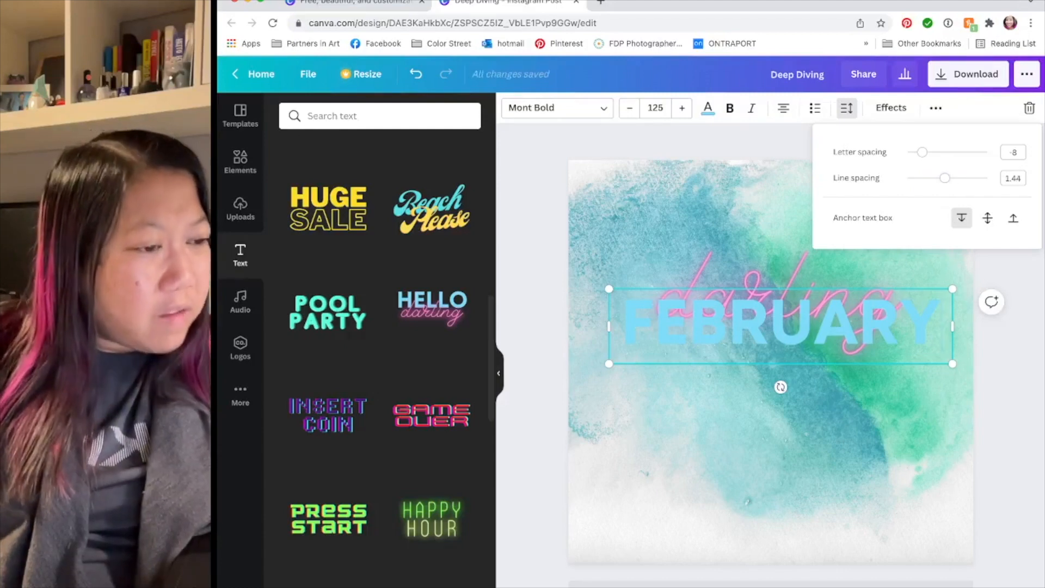
Step: Ungroup the font combination and move the word darling down so it overlaps the lower edge of FEBRUARY
click(781, 294)
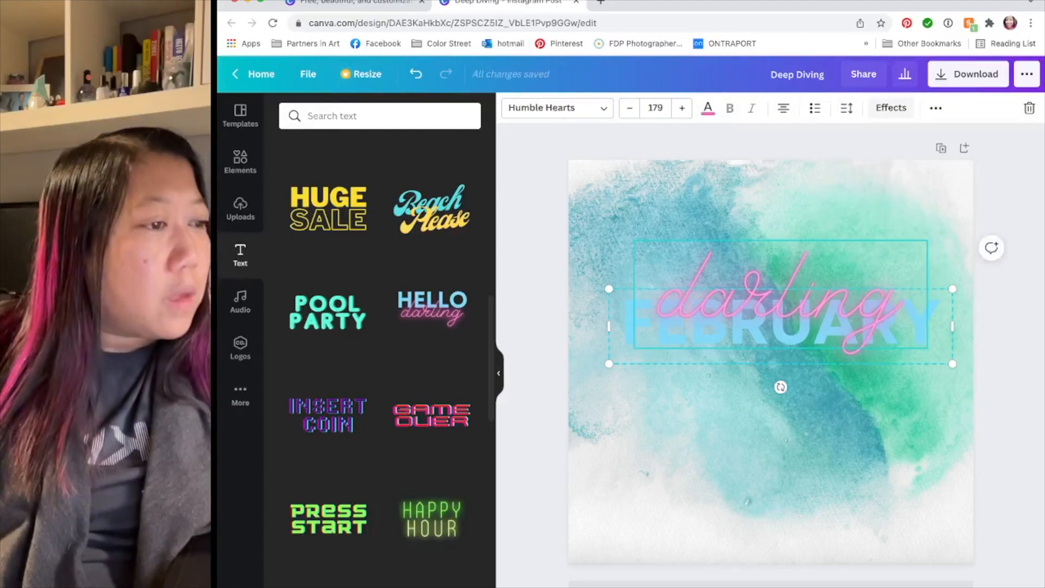
click(936, 108)
click(754, 140)
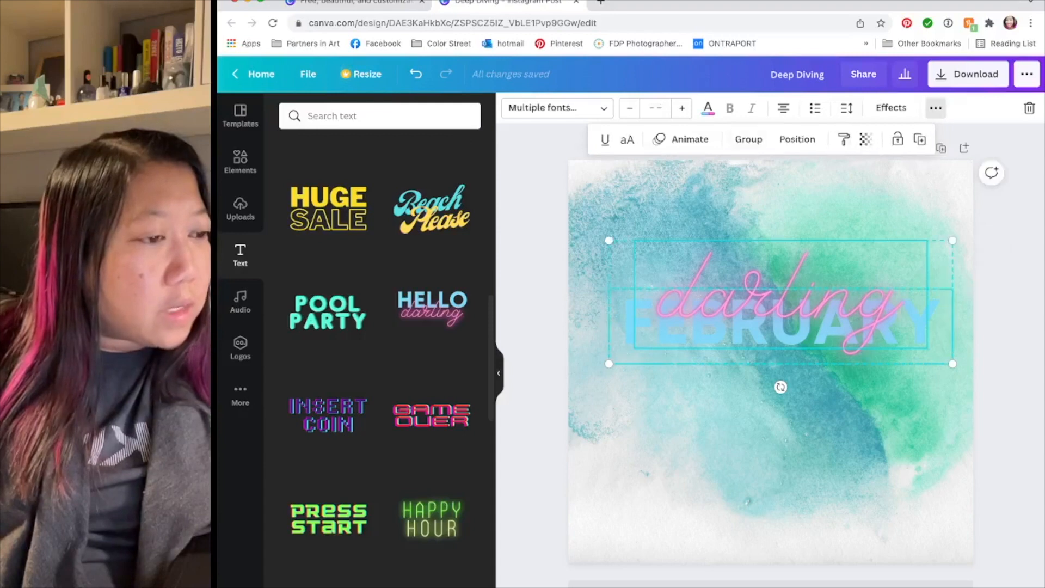
click(778, 305)
drag(779, 305, 777, 388)
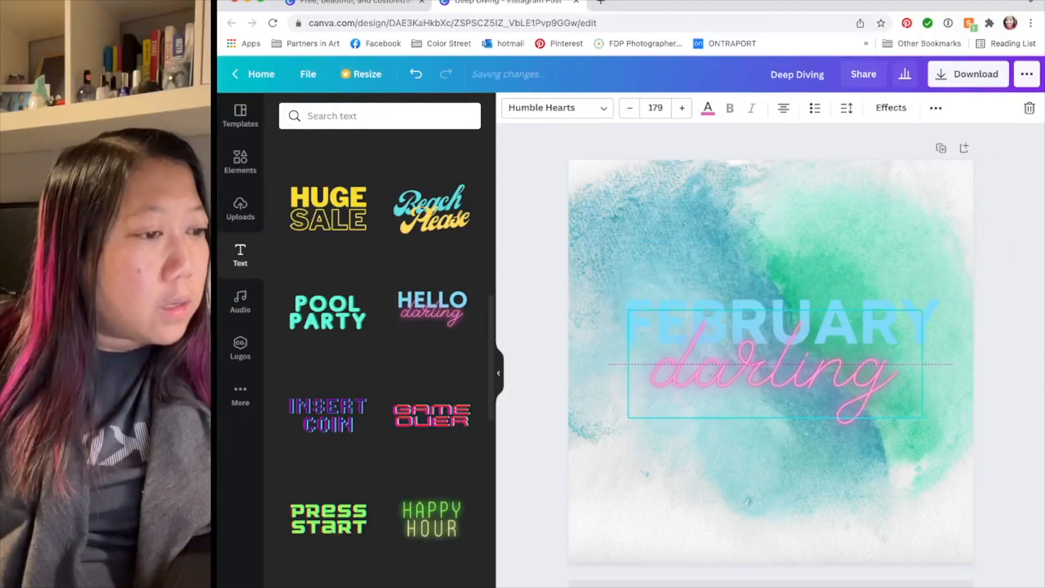
Step: Try black and pink on FEBRUARY, settle on dark gray, and shift the word slightly toward the page's left edge
click(781, 326)
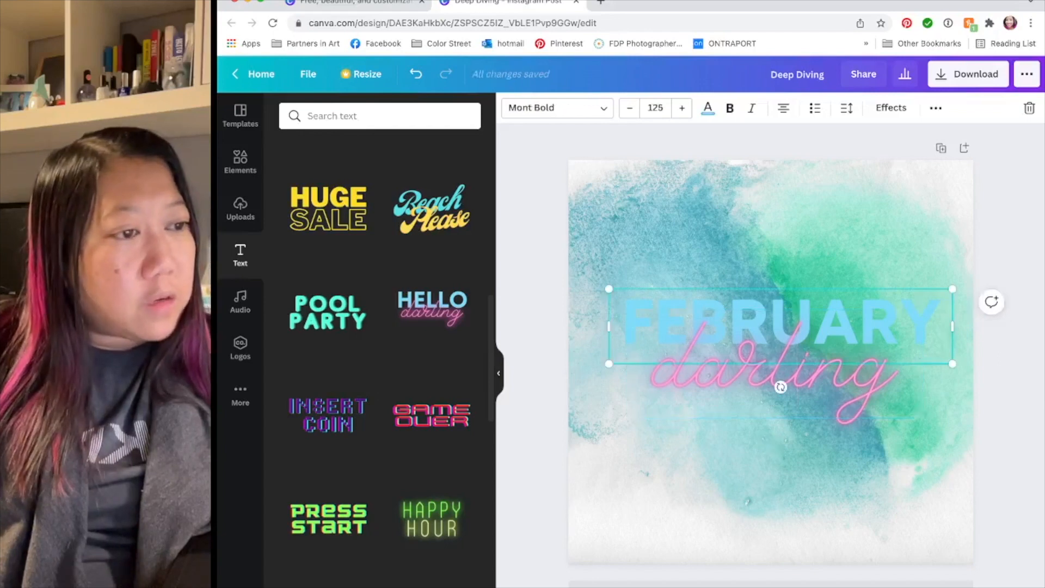
click(708, 108)
click(293, 267)
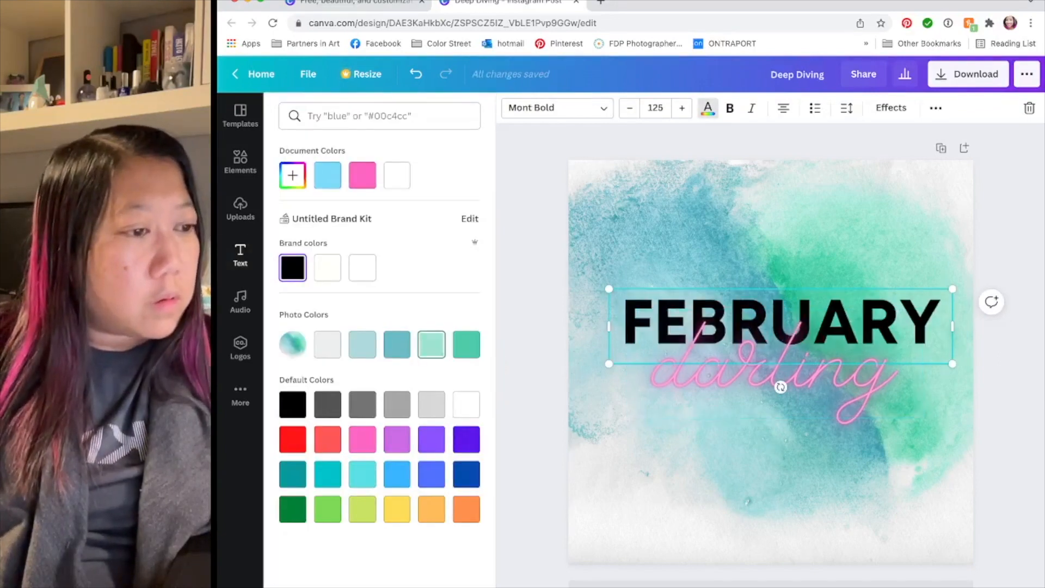
click(397, 345)
click(362, 175)
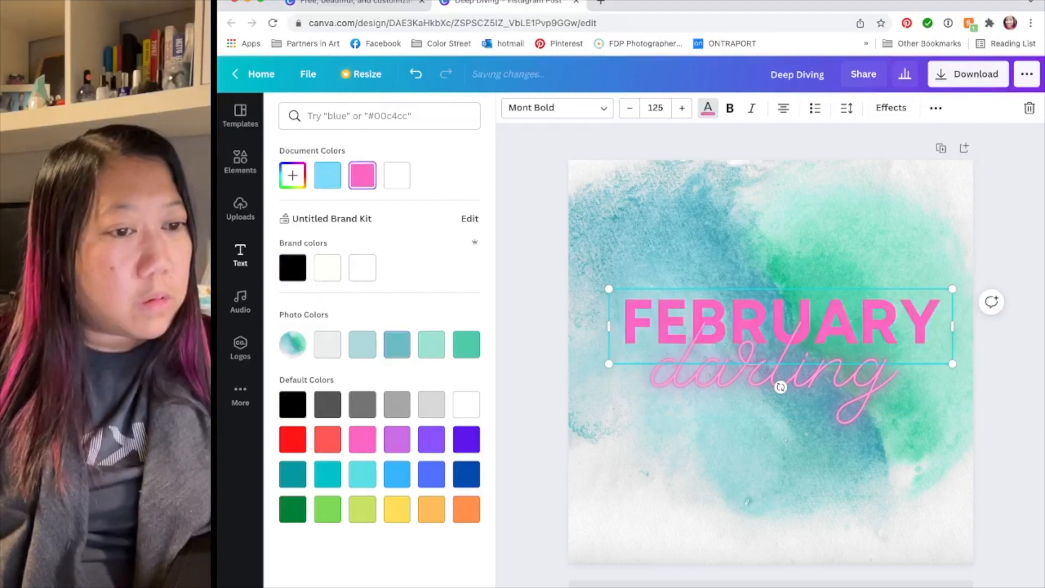
click(293, 268)
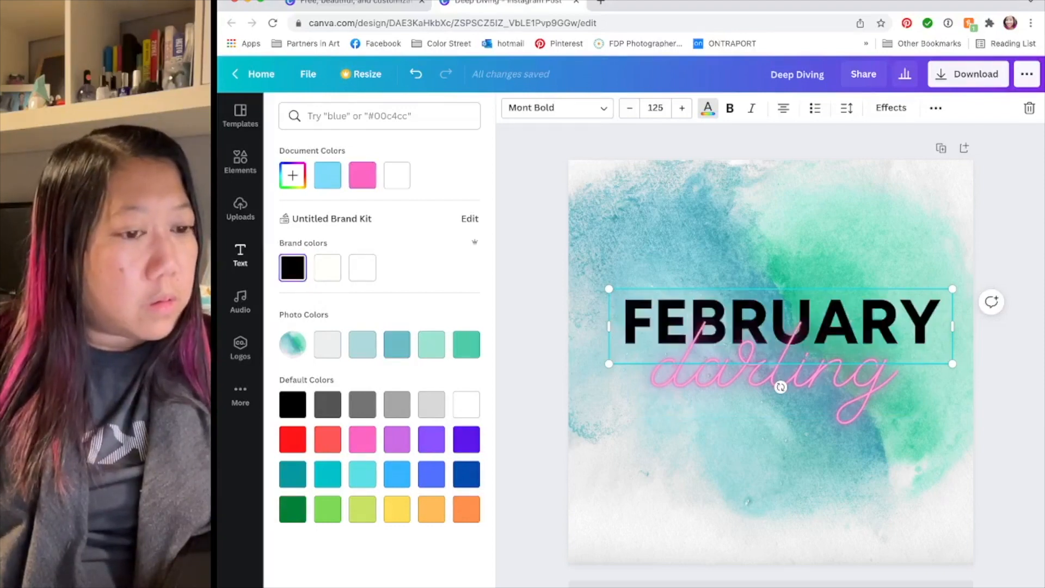
click(327, 404)
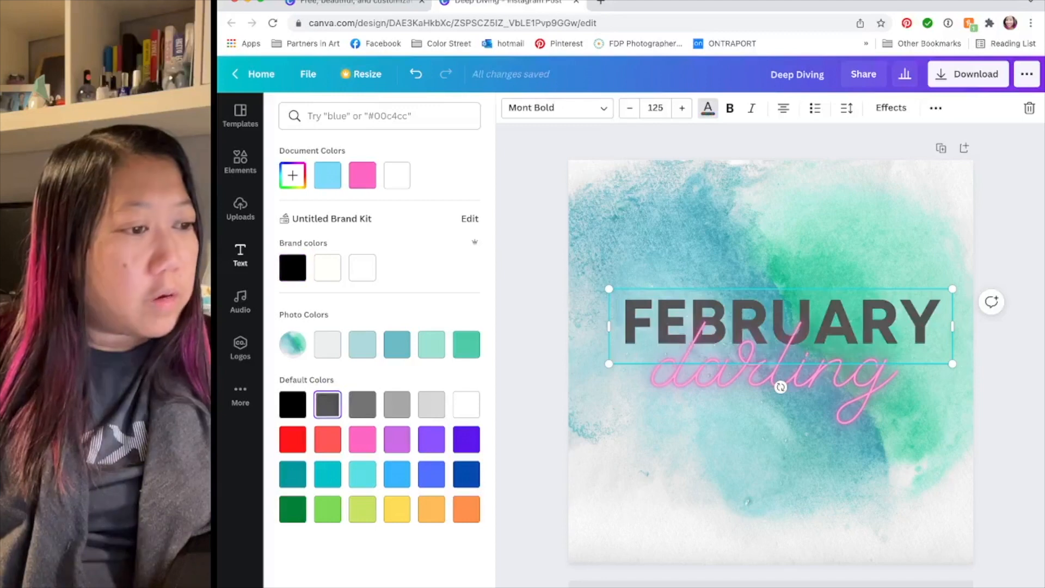
drag(779, 322, 764, 319)
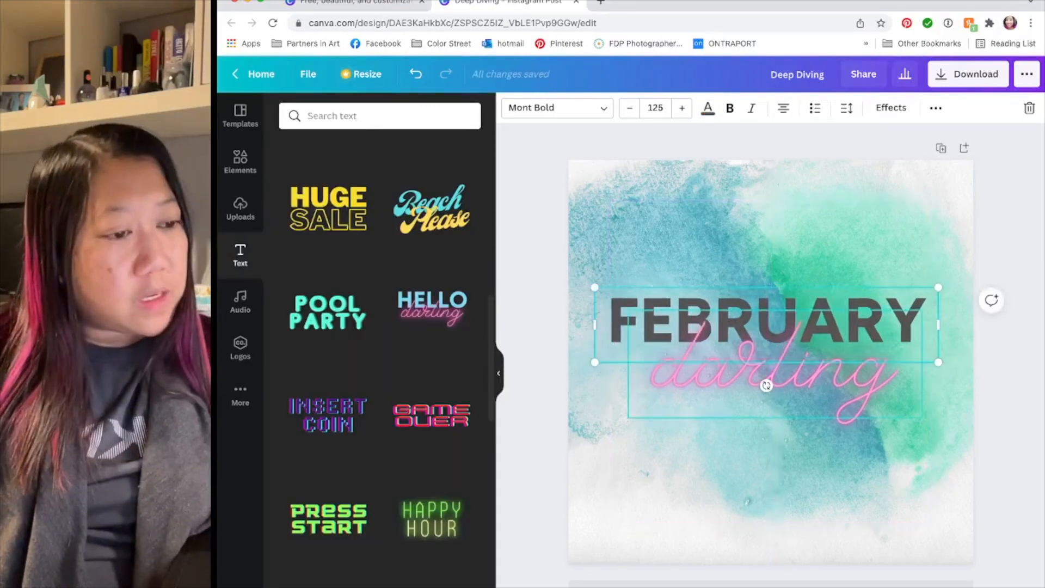
Step: Replace the word darling with "nailfie challenge" on two lines and widen its text box so challenge fits on one line
click(768, 376)
double_click(768, 375)
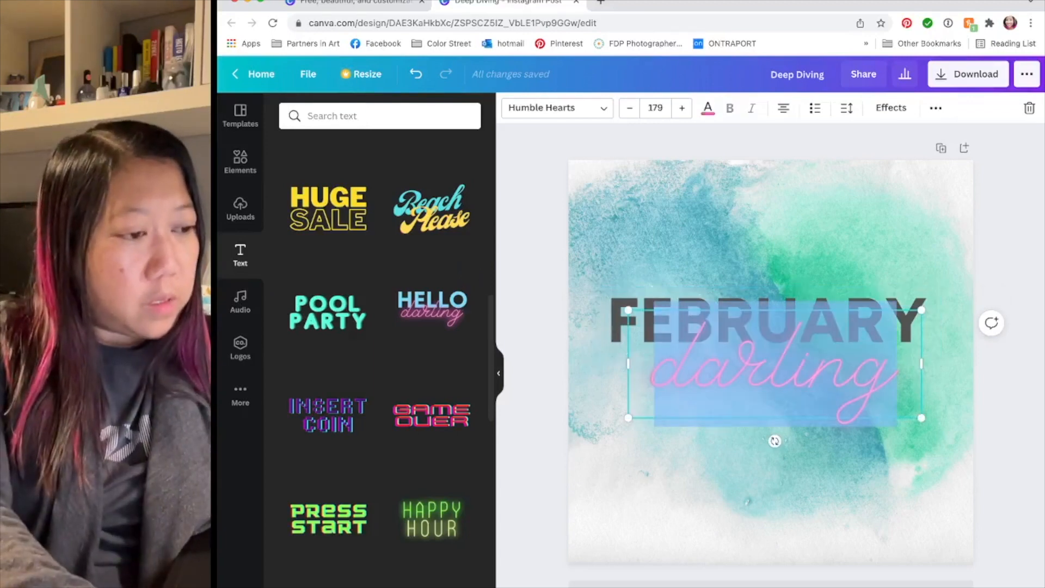
text(nailfie)
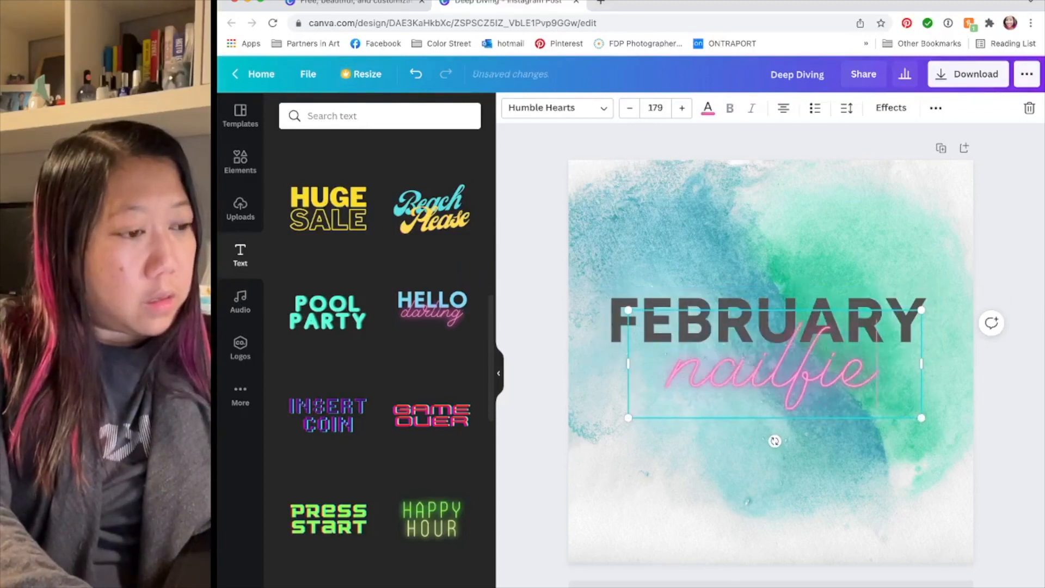
key(Return)
text(cha)
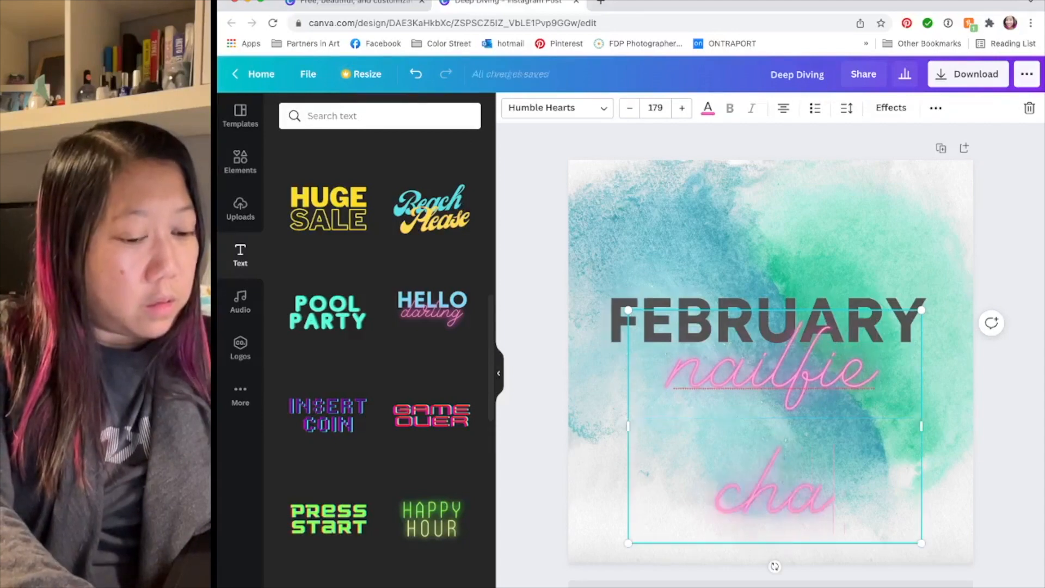
text(lleng)
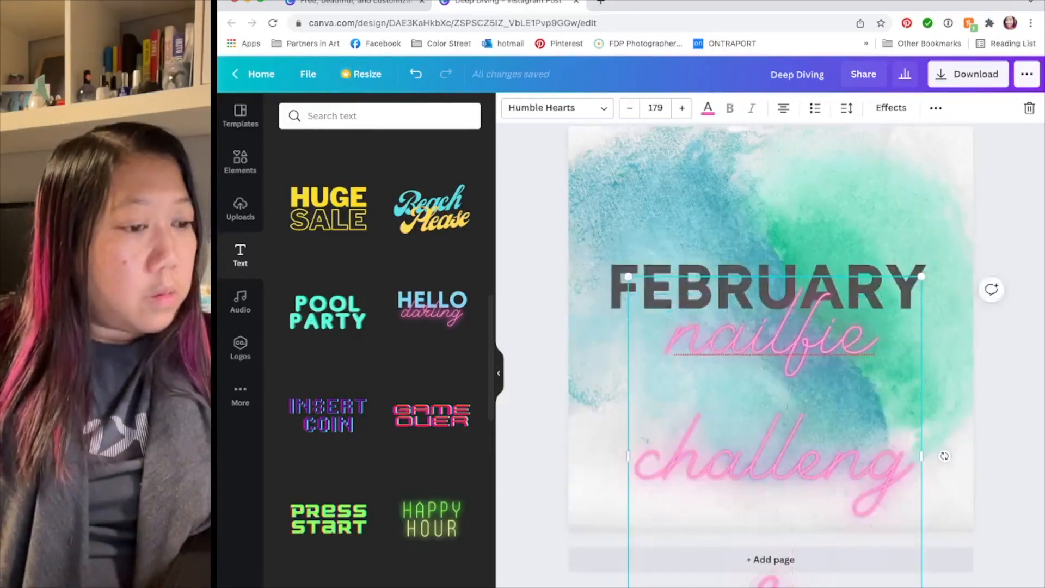
drag(619, 459, 595, 459)
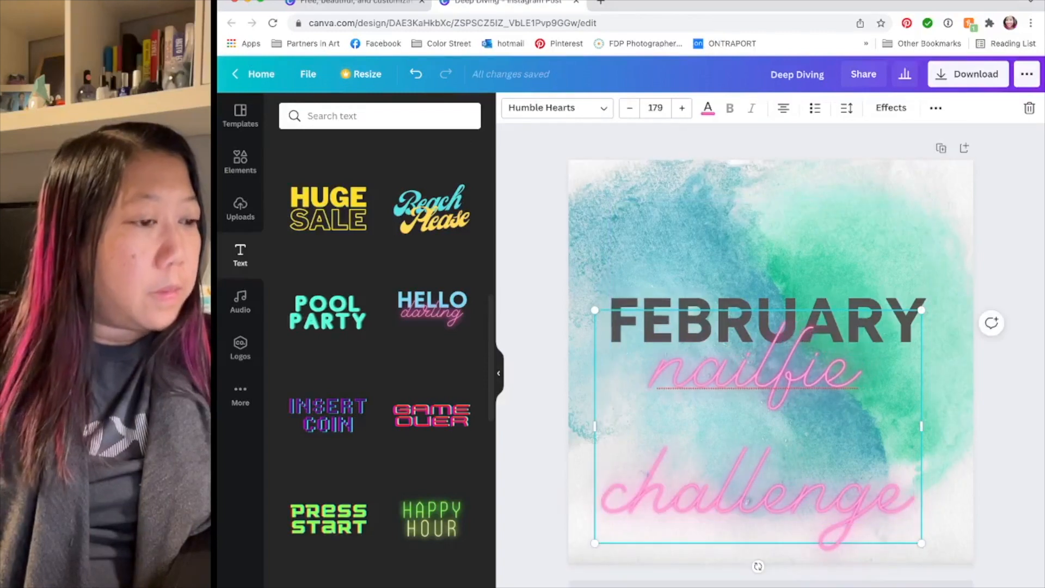
Step: Reduce the line spacing of the "nailfie challenge" text to 0.77
drag(913, 490, 653, 371)
click(846, 108)
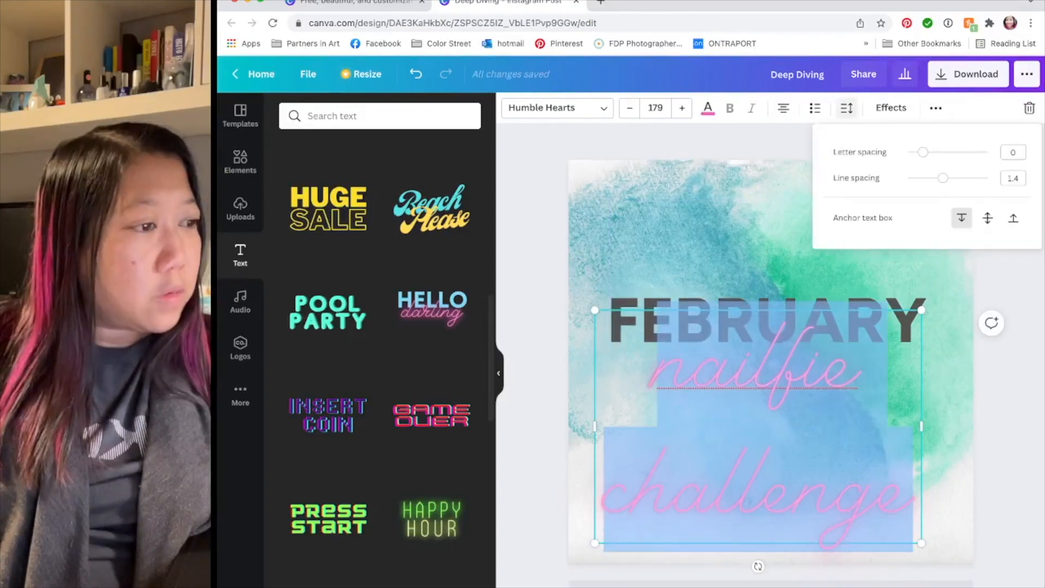
drag(944, 178, 918, 178)
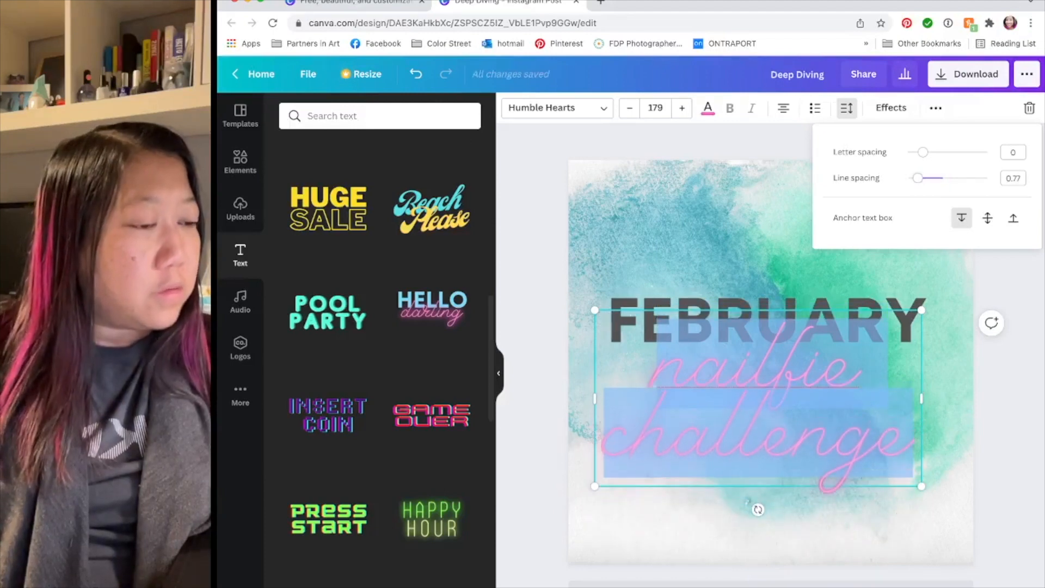
click(774, 240)
click(773, 240)
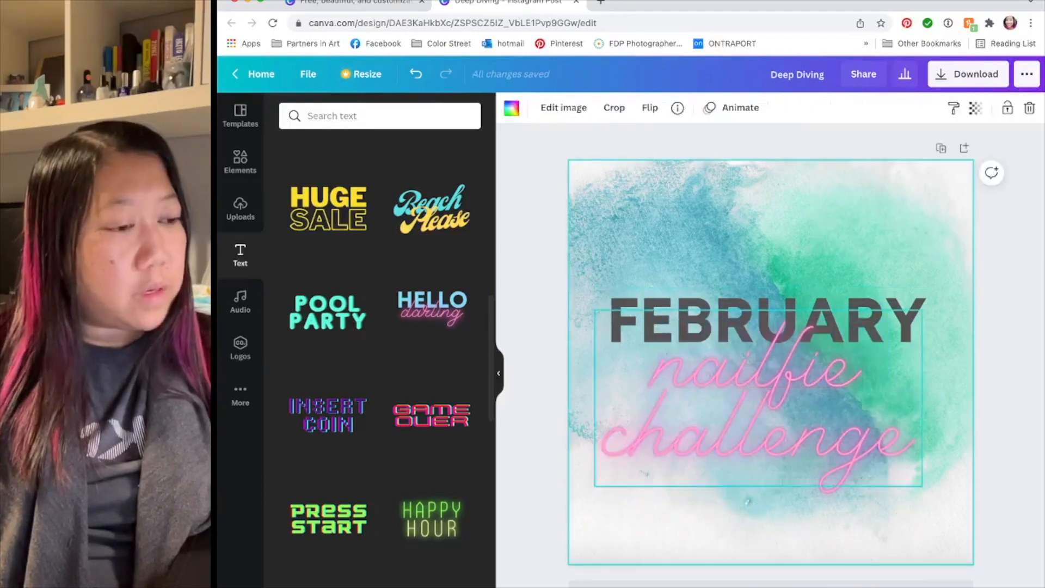
Step: Move FEBRUARY and "nailfie challenge" together slightly up and right on the watercolor page
click(758, 397)
shift+click(767, 326)
drag(768, 327, 778, 308)
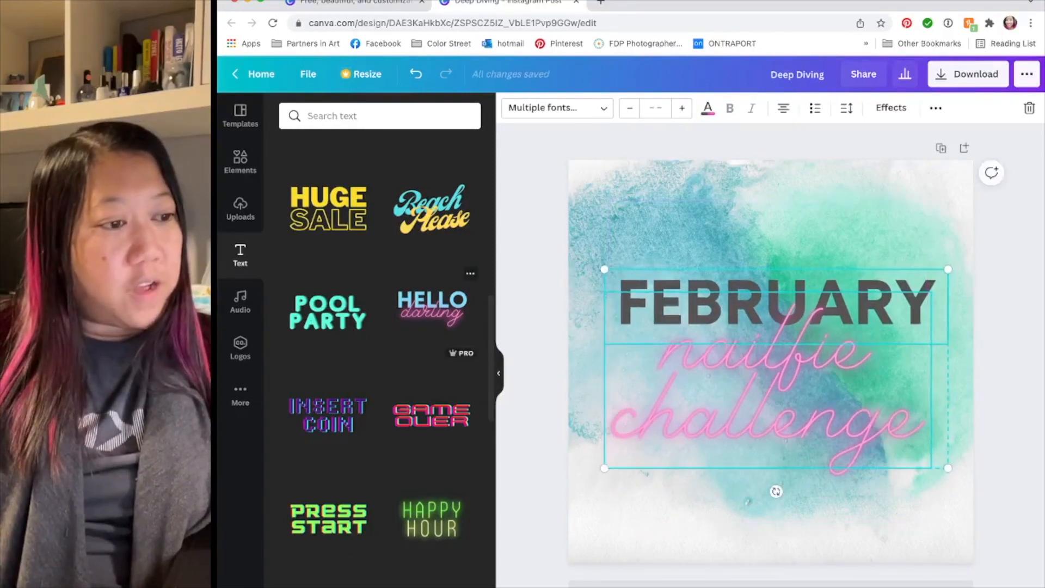
Step: Replace the FEBRUARY and "nailfie challenge" texts with the "Beach Please" font combination, placed in the upper middle of the page
click(431, 209)
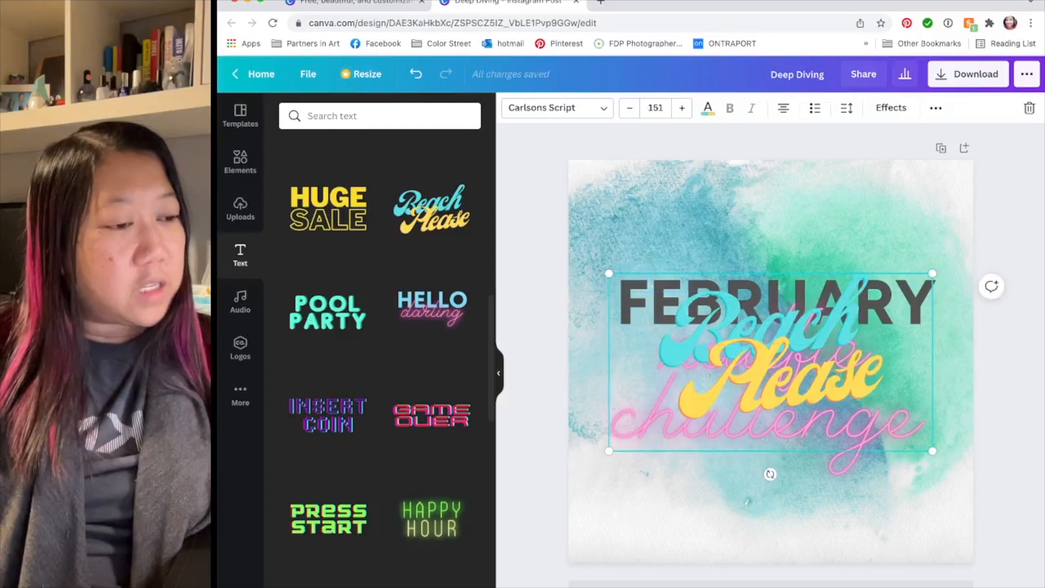
drag(771, 362, 705, 264)
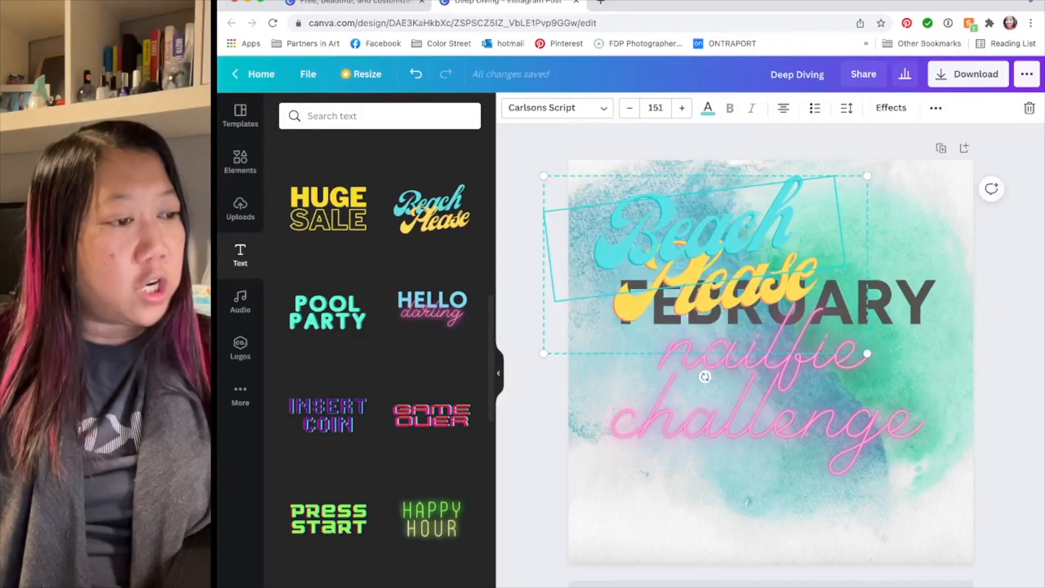
click(896, 304)
key(Delete)
key(Tab)
key(Tab)
key(Delete)
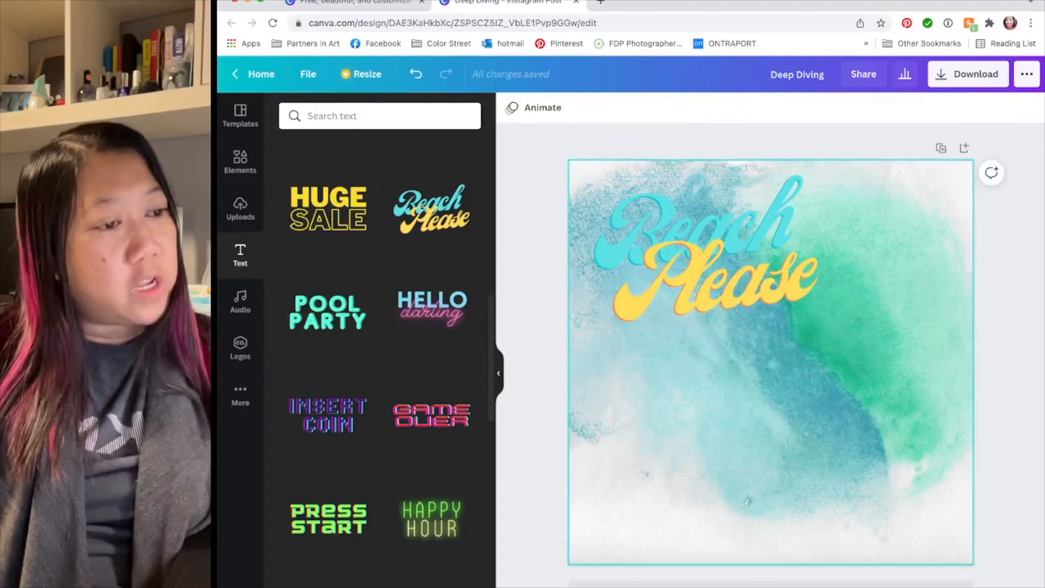
key(Tab)
drag(708, 239, 758, 249)
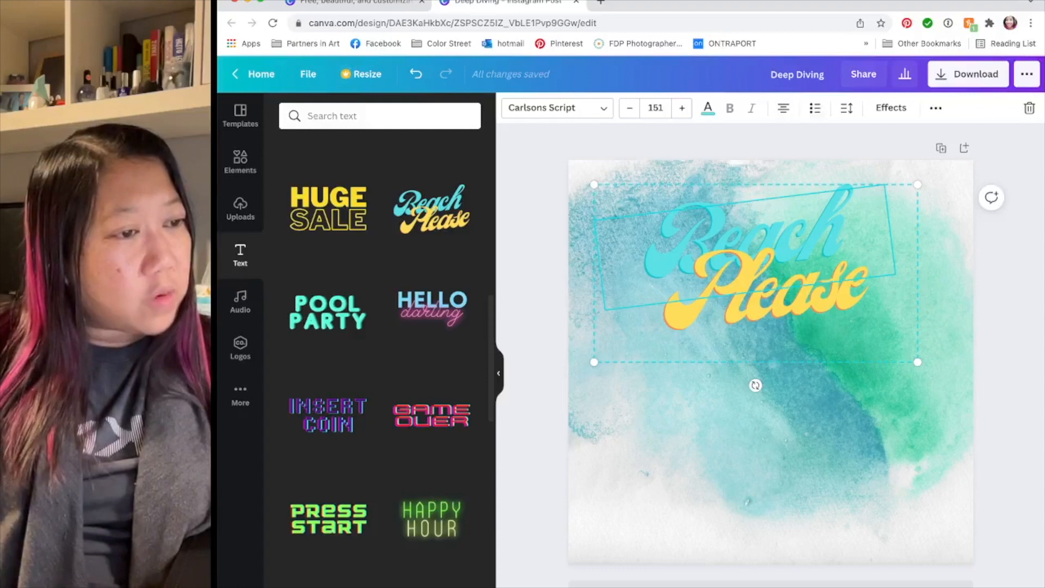
Step: Ungroup the "Beach Please" combination and move the word Please further below Beach
click(767, 299)
click(746, 240)
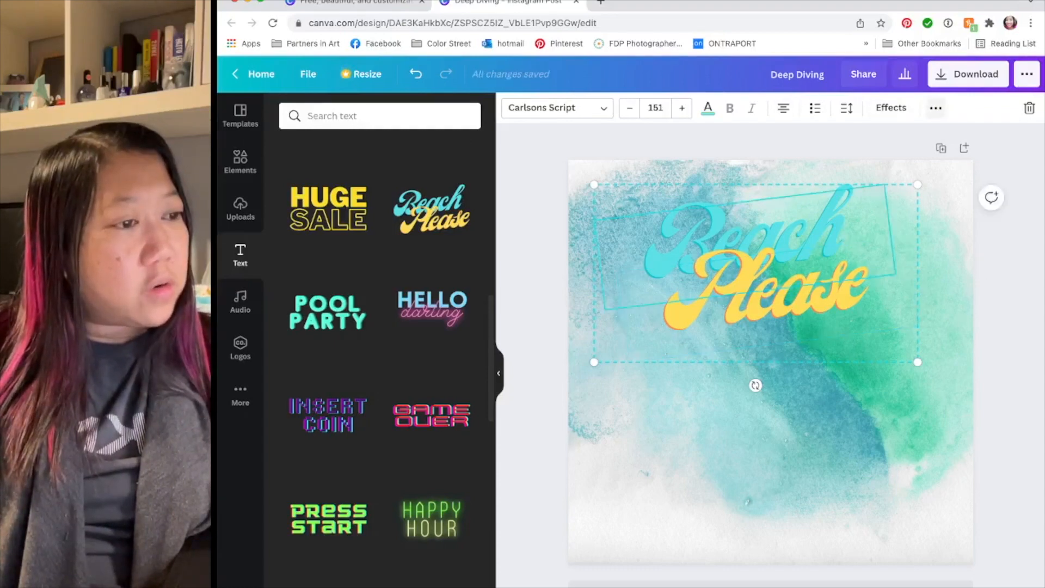
click(936, 108)
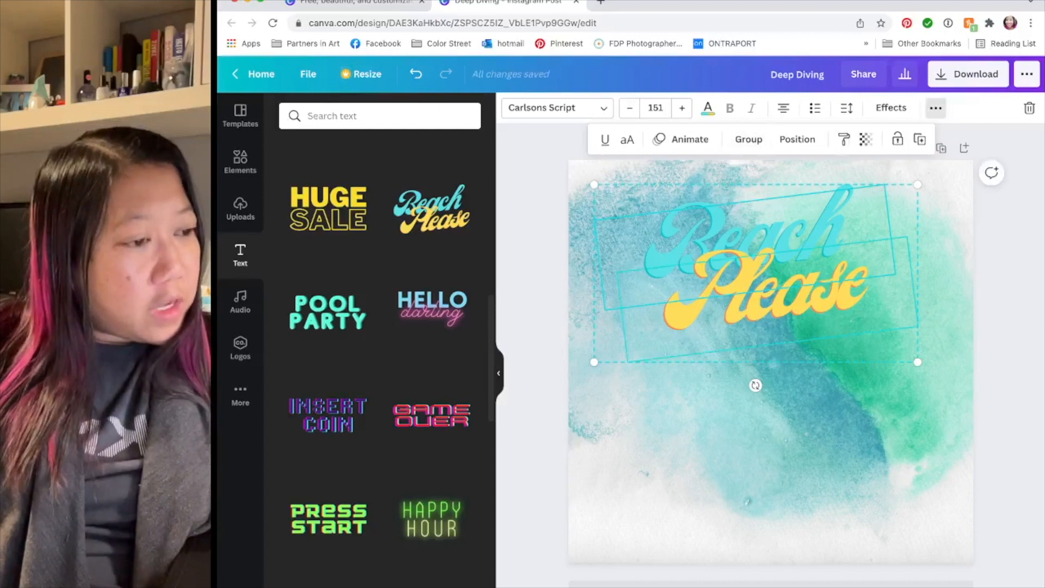
click(763, 348)
drag(767, 305, 767, 341)
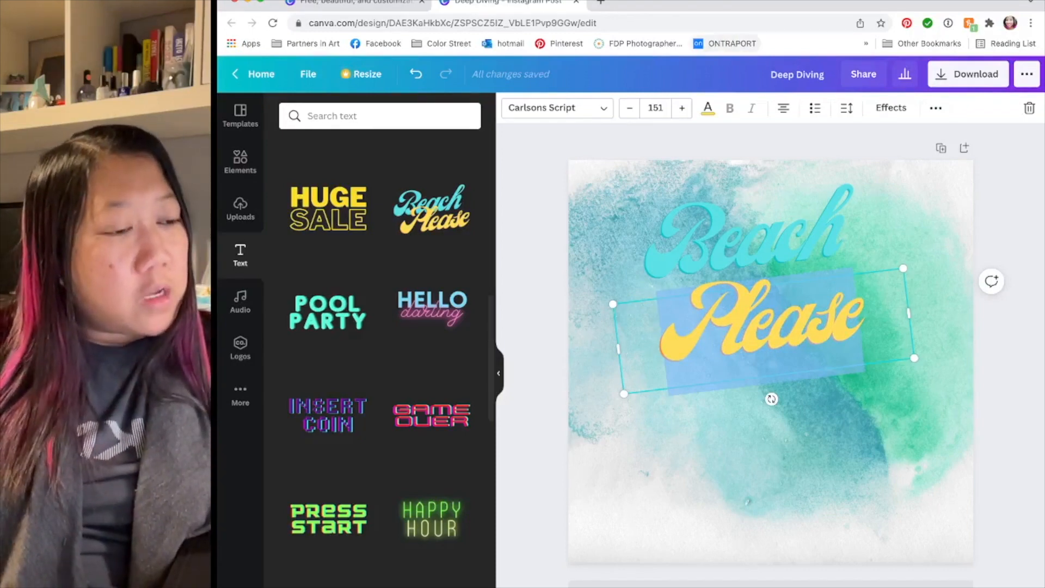
Step: Try white and coral red as the text color of the word Please, returning it to yellow
click(707, 108)
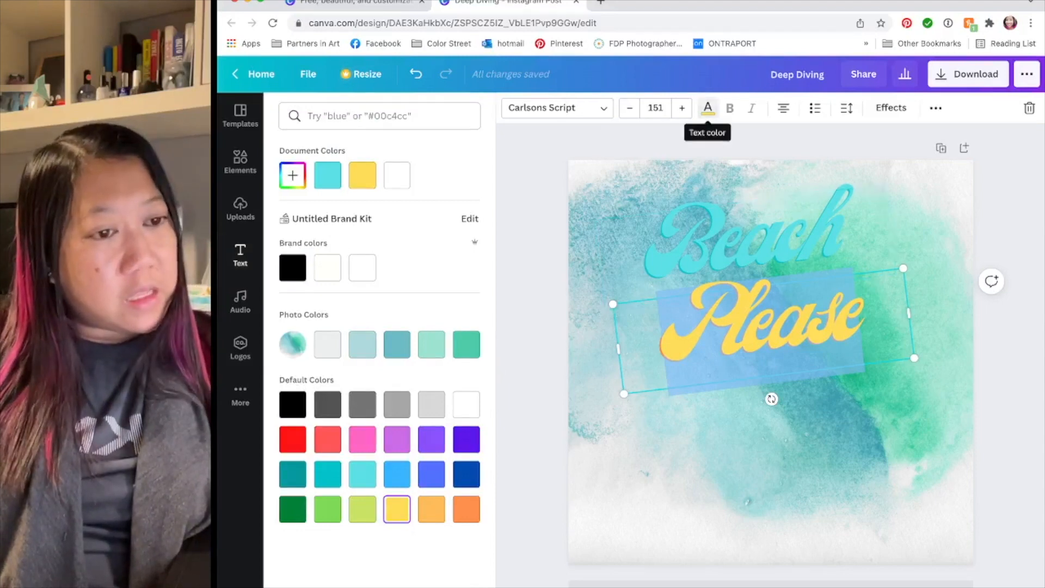
click(397, 175)
click(362, 174)
click(397, 175)
click(362, 175)
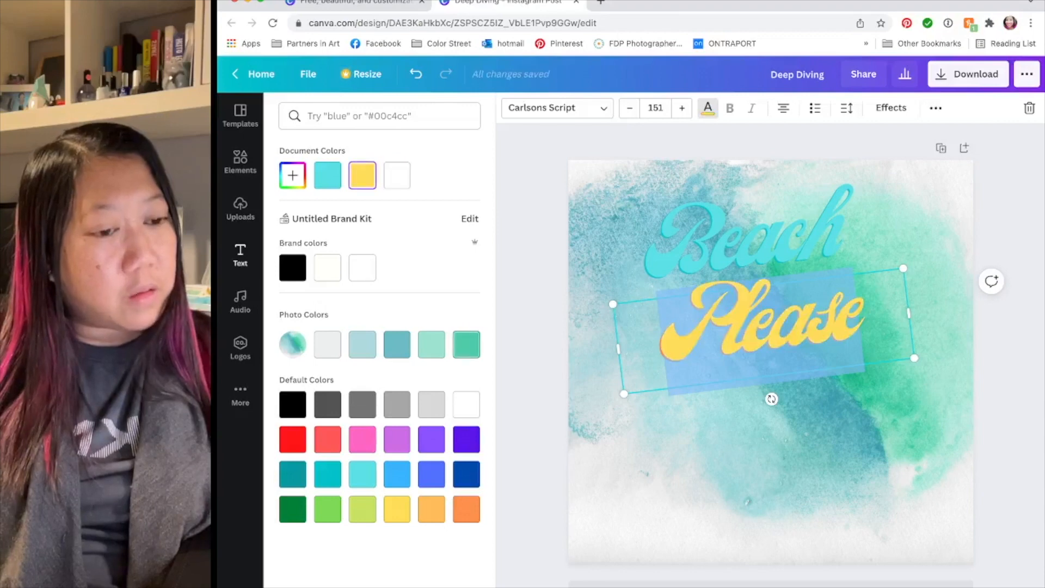
click(327, 439)
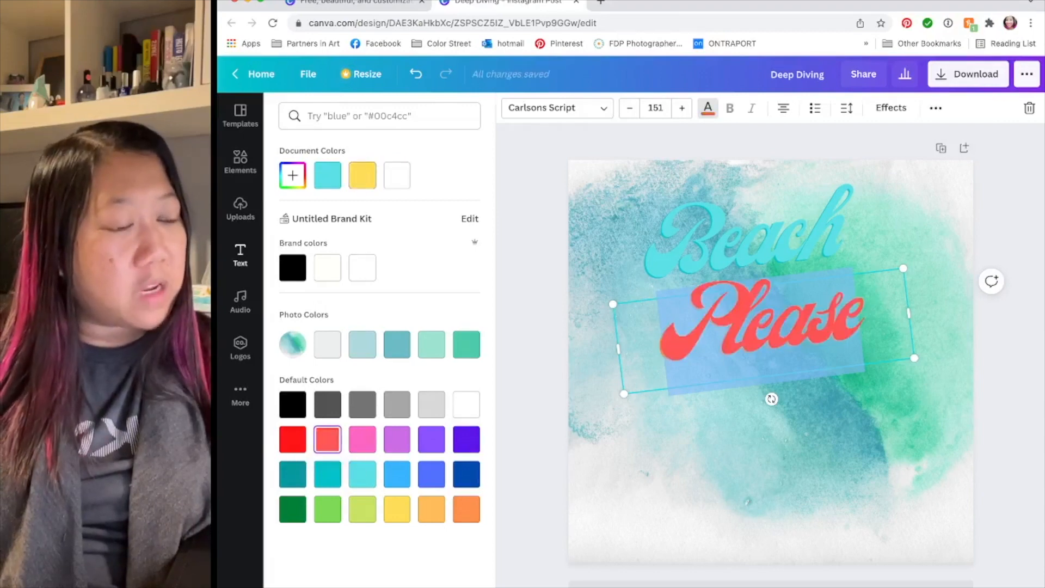
click(362, 175)
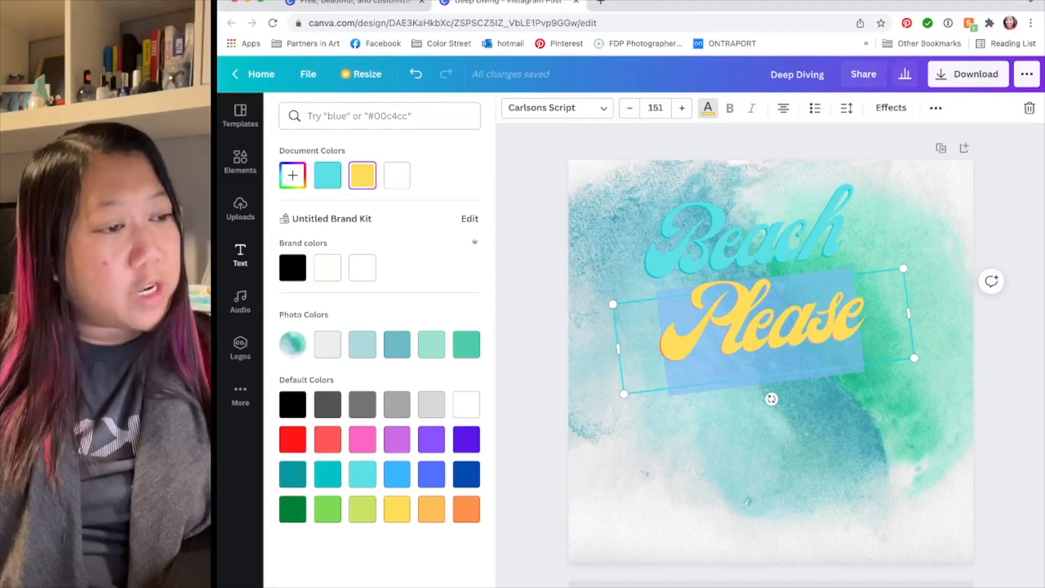
Step: Try turquoise, yellow, purple, light blue, dark blue and orange as the shadow color of the word Please
click(892, 107)
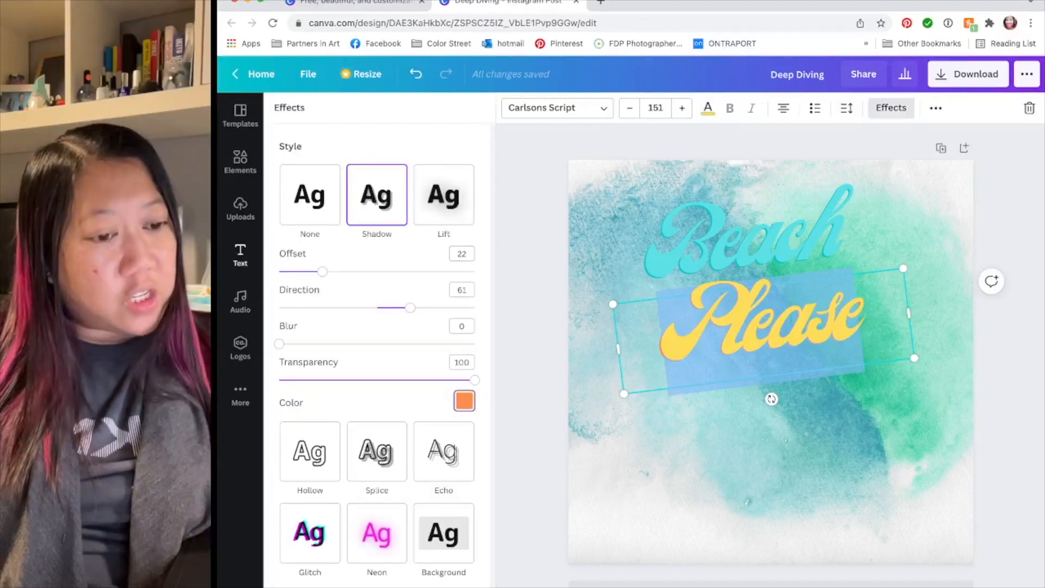
click(465, 401)
click(326, 455)
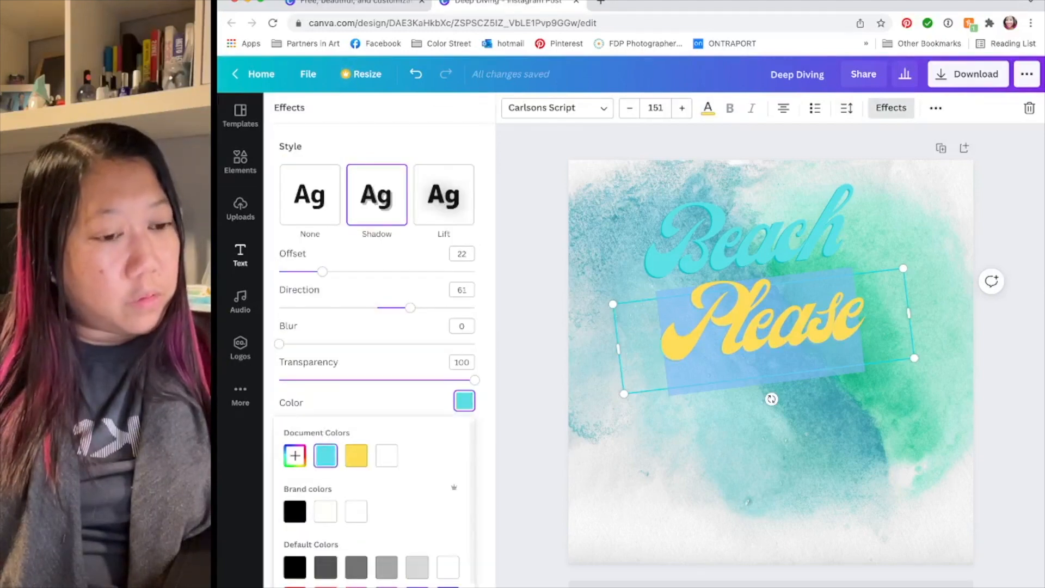
click(356, 456)
click(326, 455)
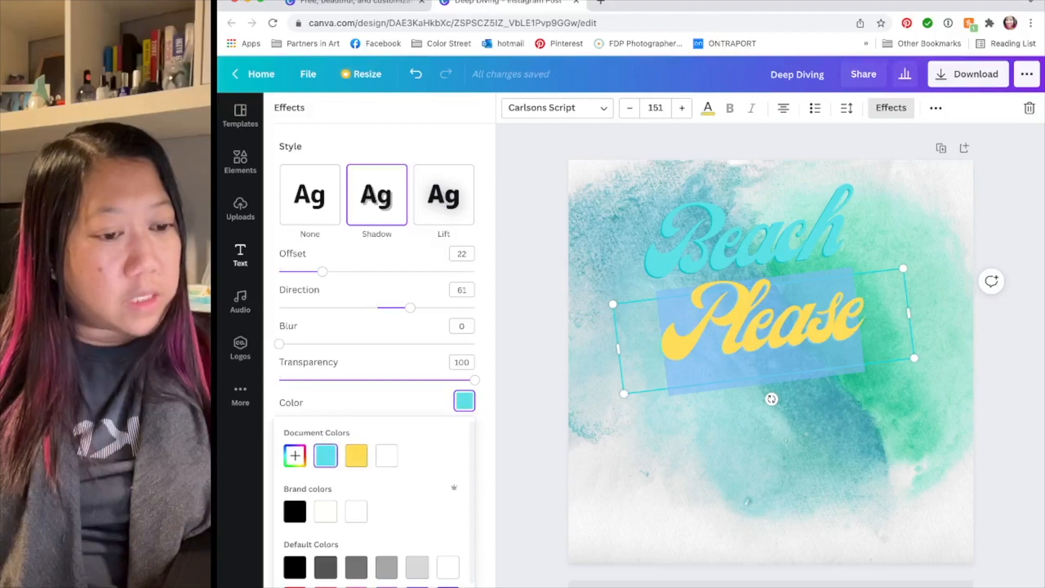
scroll(371, 490, down, 1)
click(448, 587)
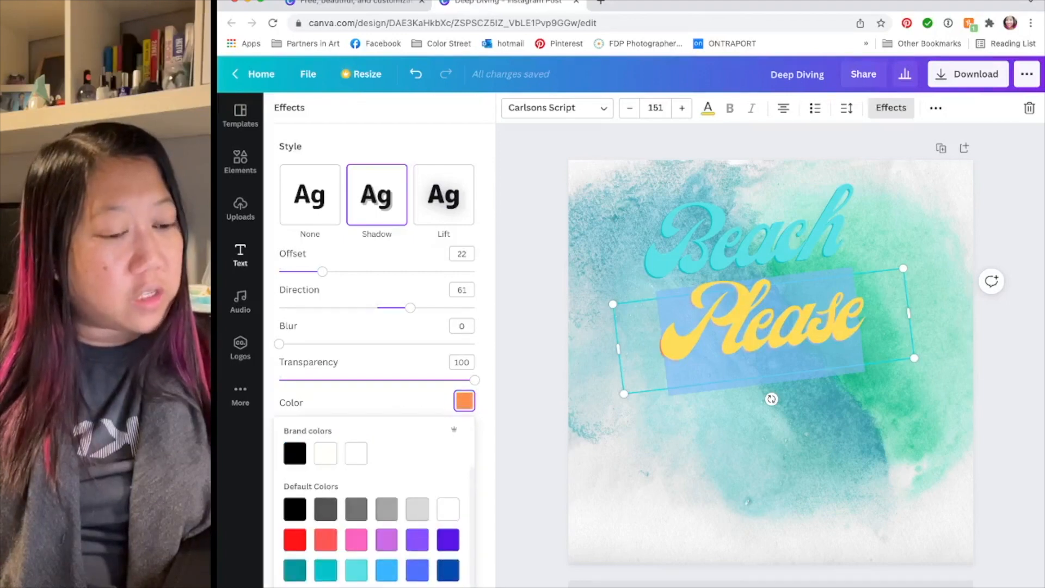
click(448, 539)
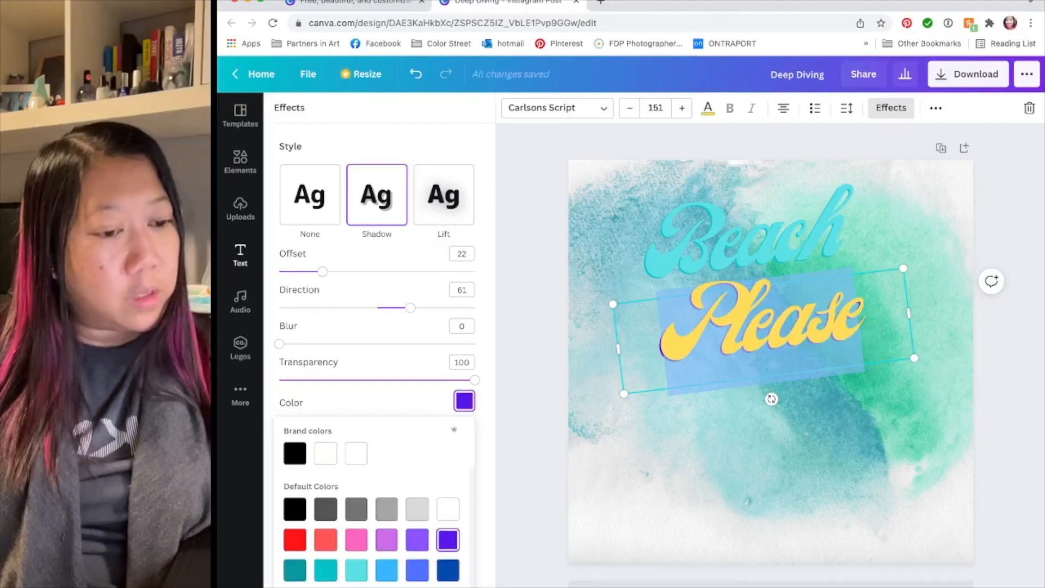
click(387, 570)
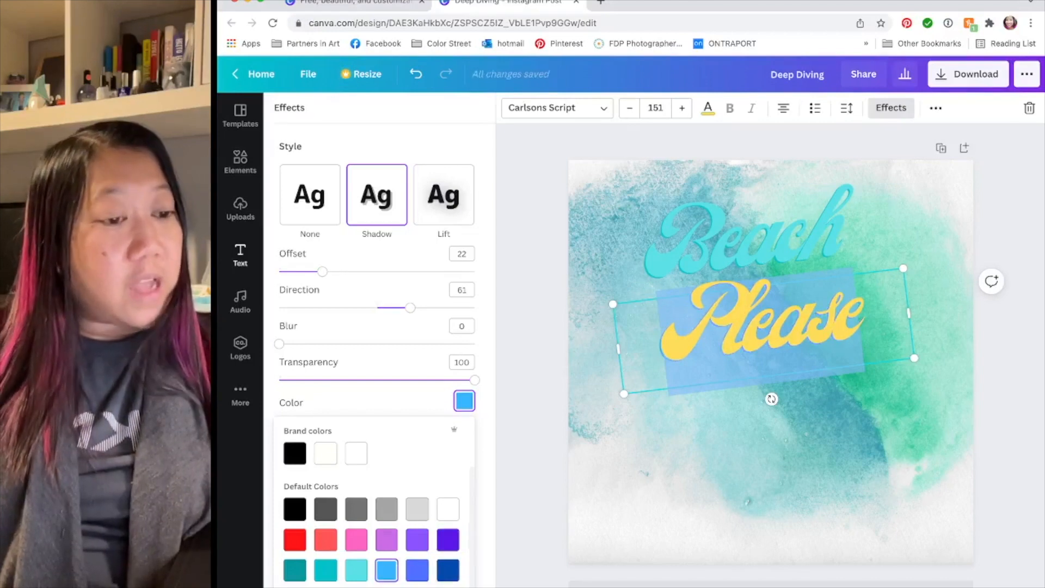
click(448, 587)
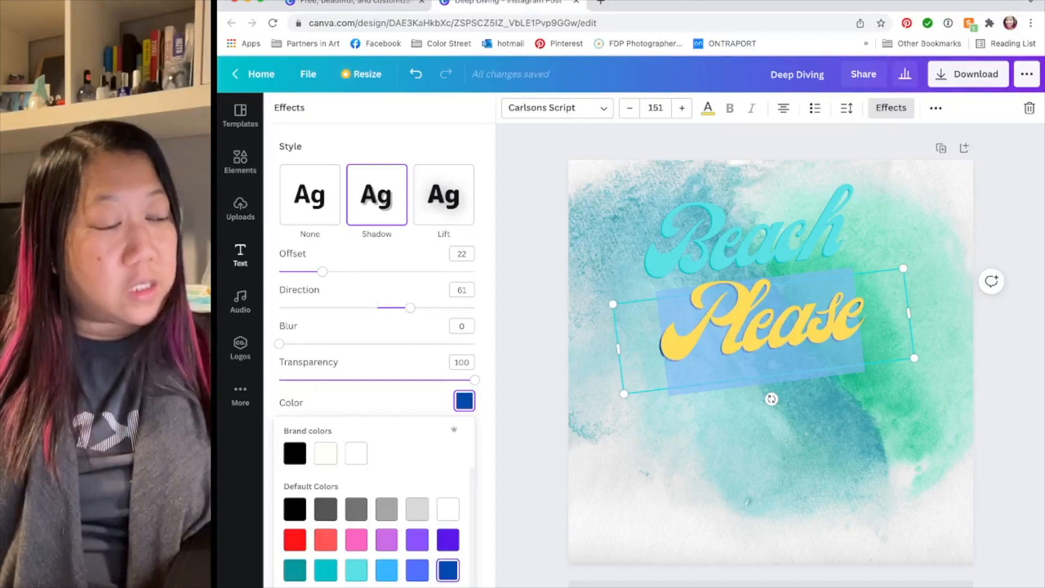
click(448, 587)
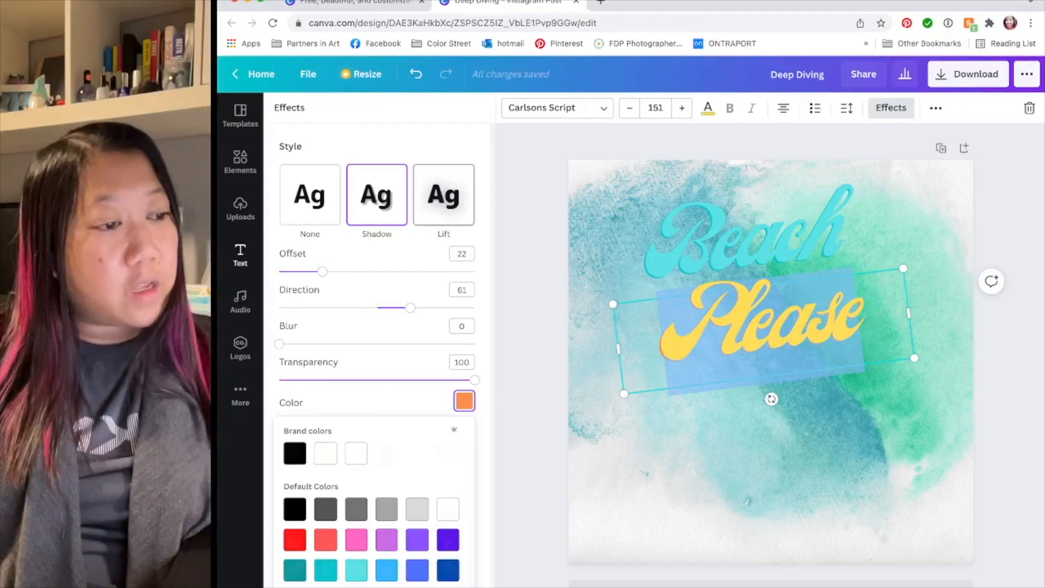
Step: Try the Lift, default Shadow, Neon and Glitch text effects on the word Please
click(444, 195)
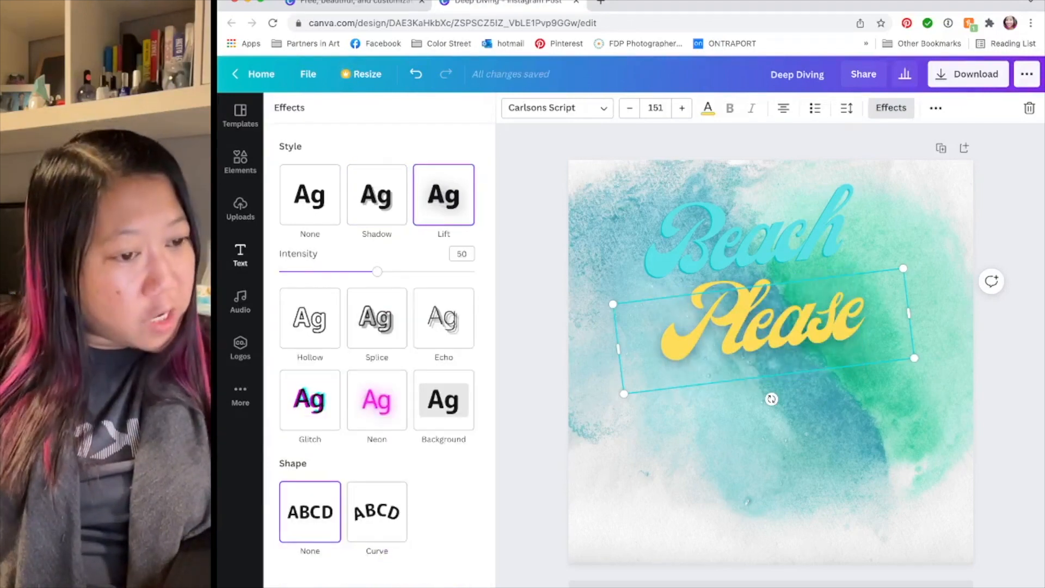
click(377, 194)
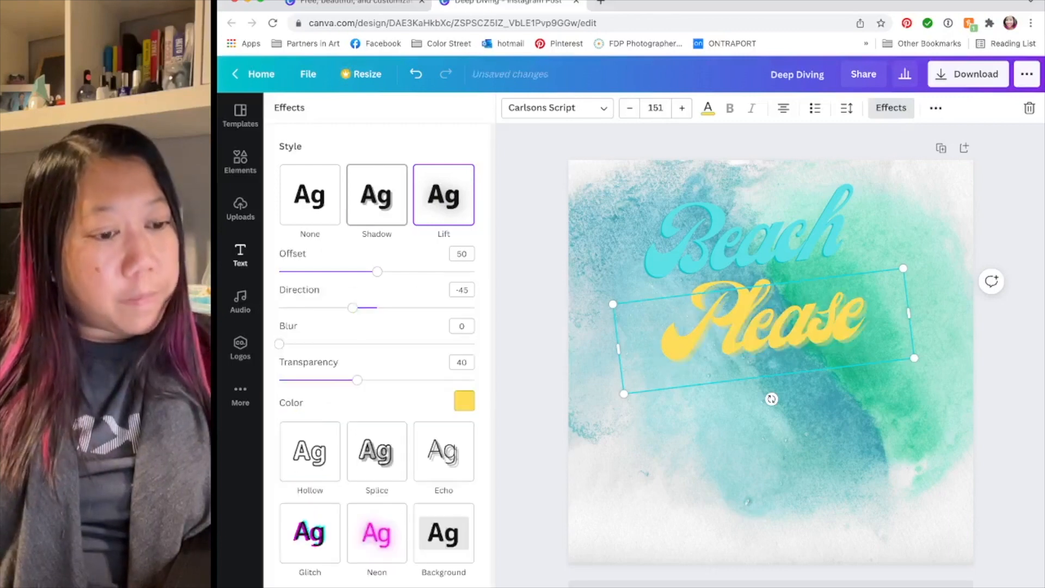
click(376, 534)
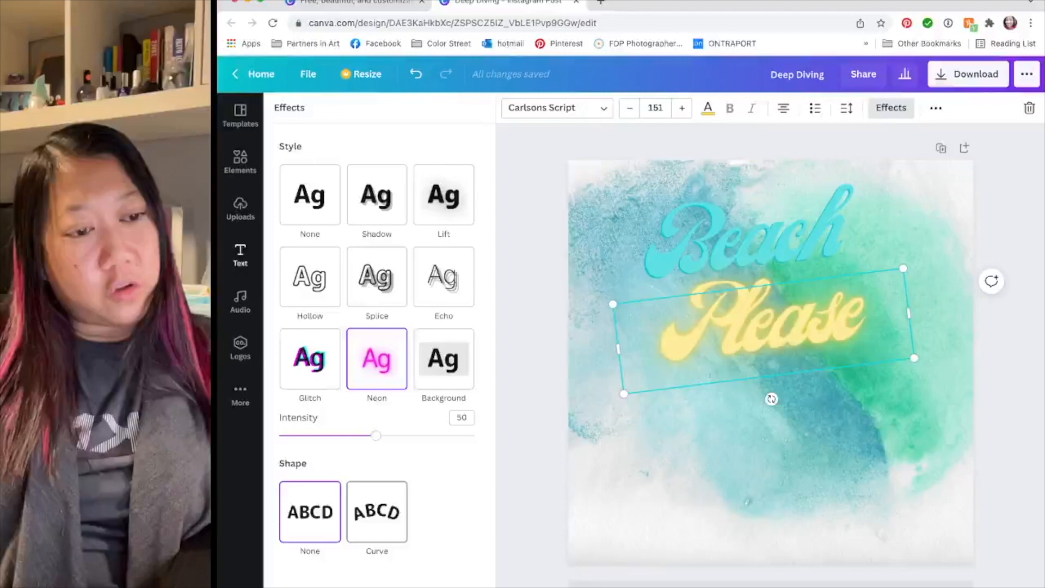
click(310, 359)
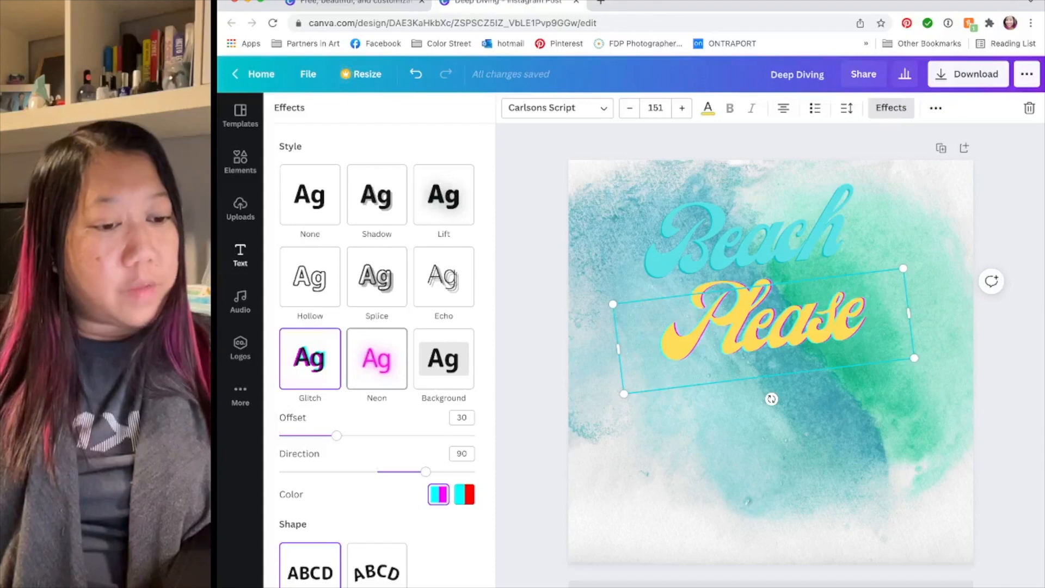
Step: Curve the word Please with a curve value of 57, try None and Splice styles, and apply the Neon effect
click(377, 566)
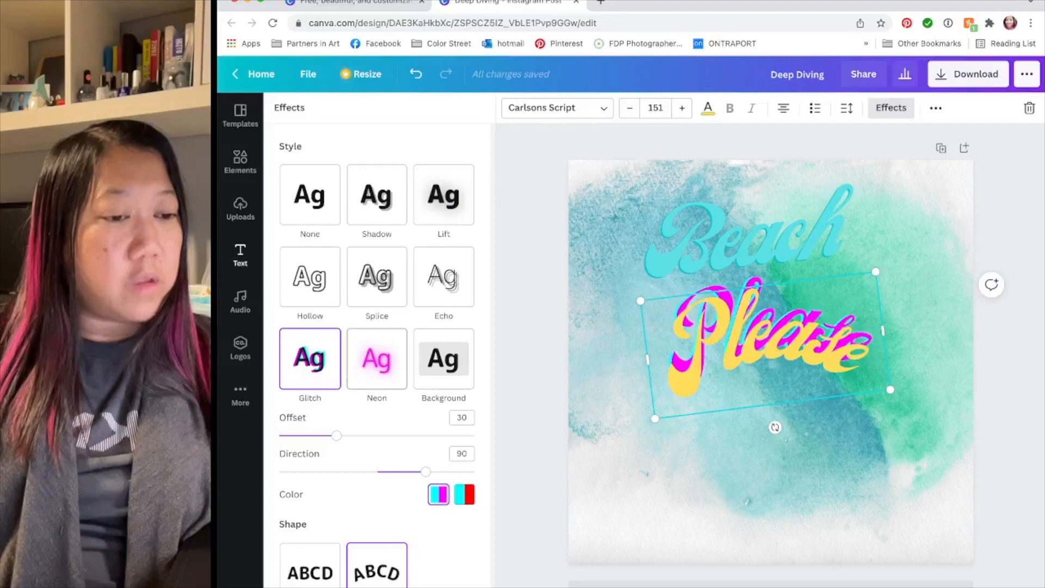
click(310, 194)
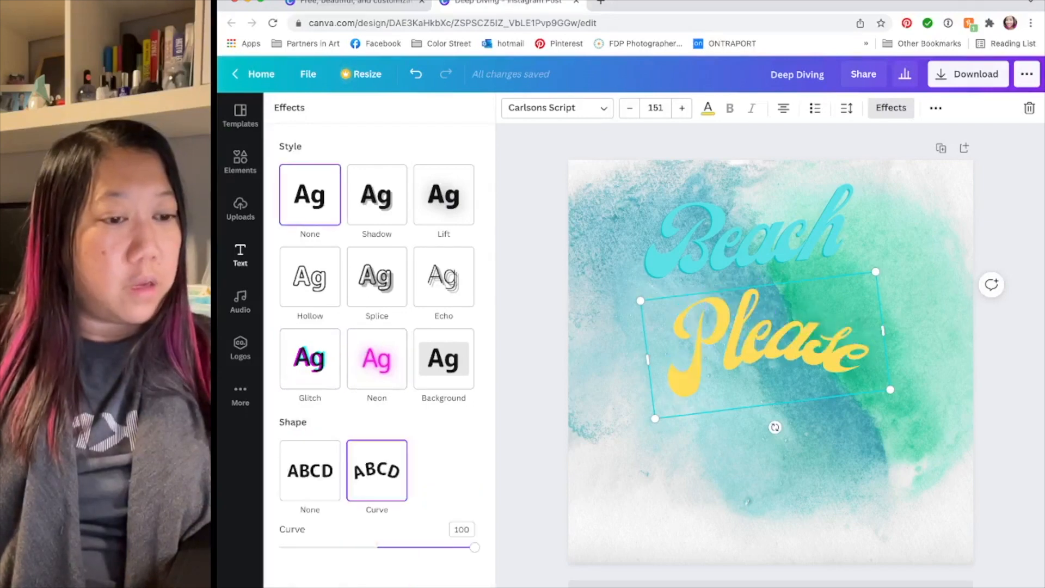
click(377, 359)
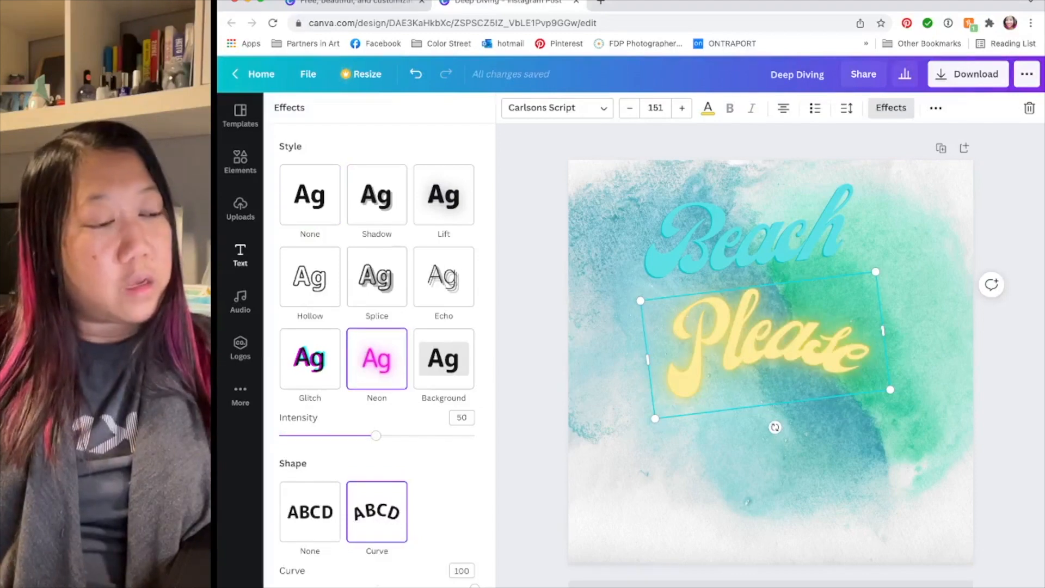
click(377, 276)
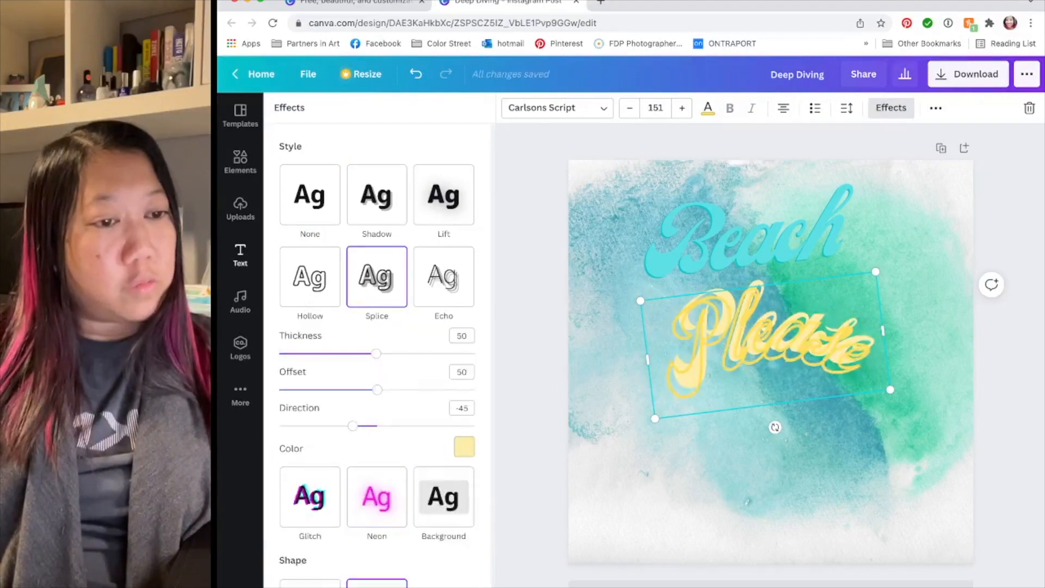
click(310, 195)
click(377, 358)
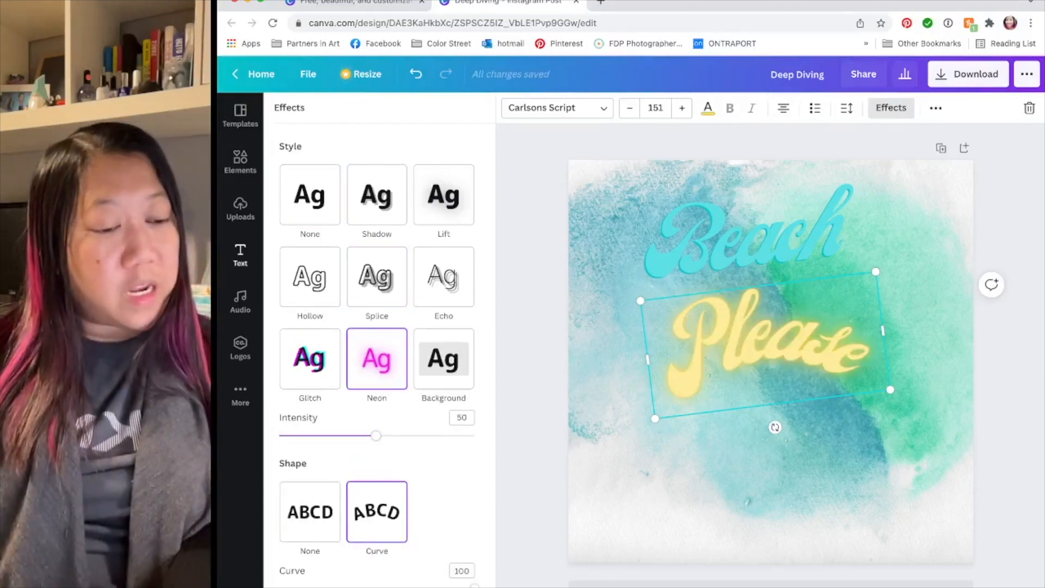
drag(475, 585, 433, 584)
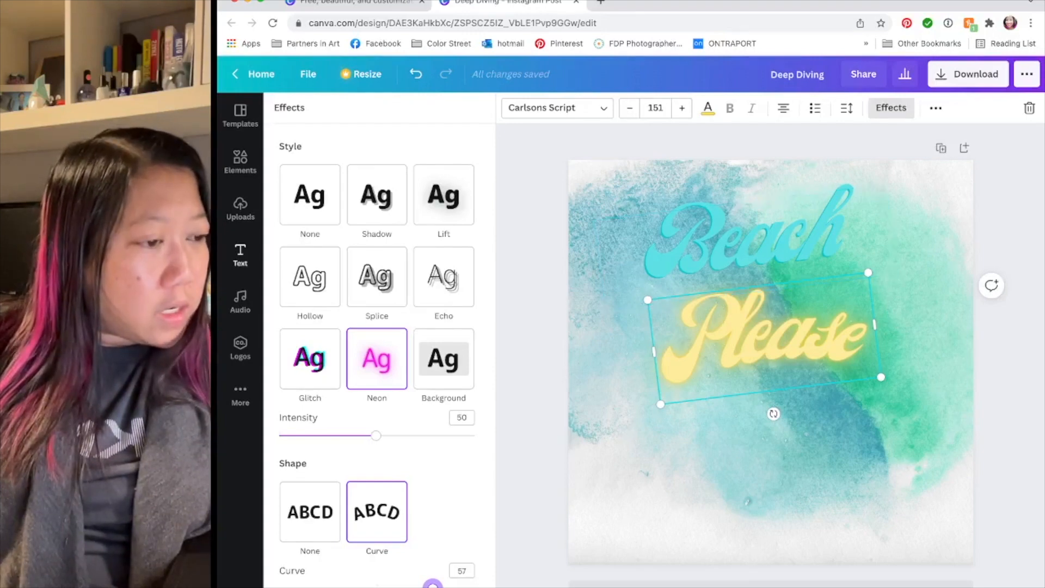
Step: Rotate the words Please and Beach so that both text boxes are horizontal
drag(774, 414, 783, 438)
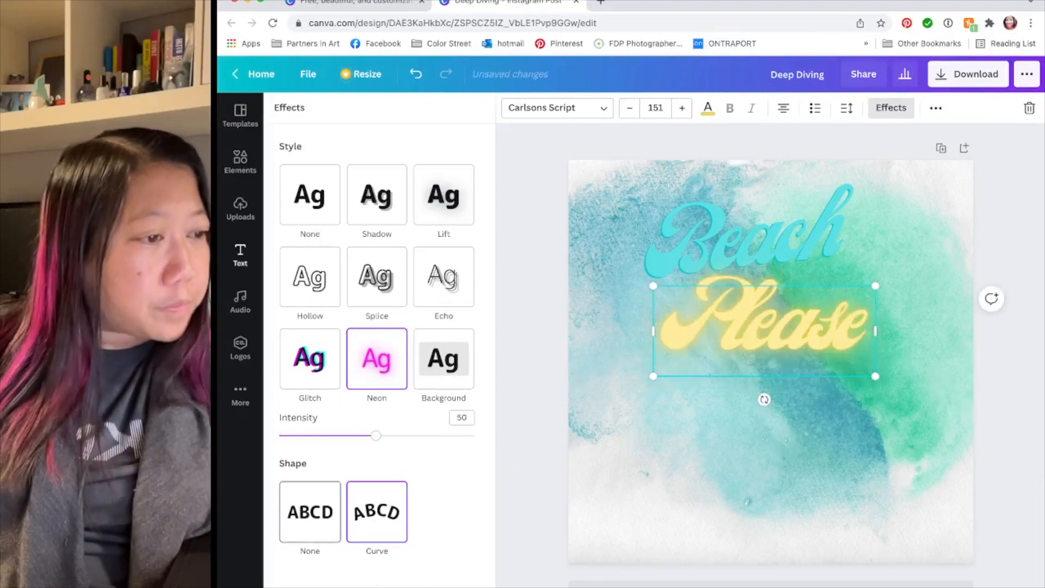
click(752, 239)
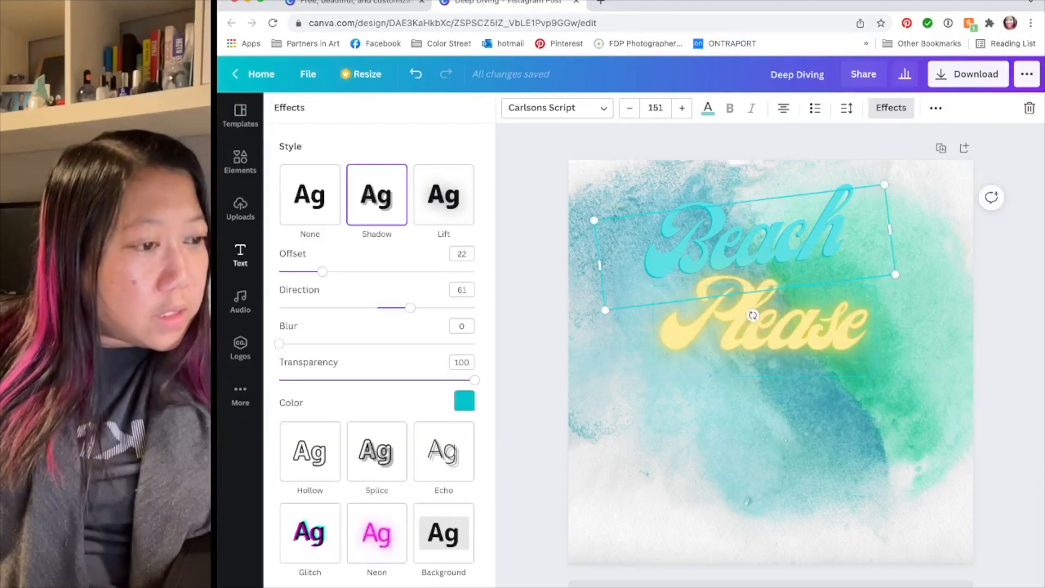
mouse_move(754, 315)
mouse_down()
mouse_move(754, 330)
mouse_move(842, 285)
mouse_move(823, 255)
mouse_move(704, 264)
mouse_move(827, 234)
mouse_move(775, 302)
mouse_move(763, 298)
mouse_move(774, 297)
mouse_move(768, 314)
mouse_move(745, 315)
mouse_up()
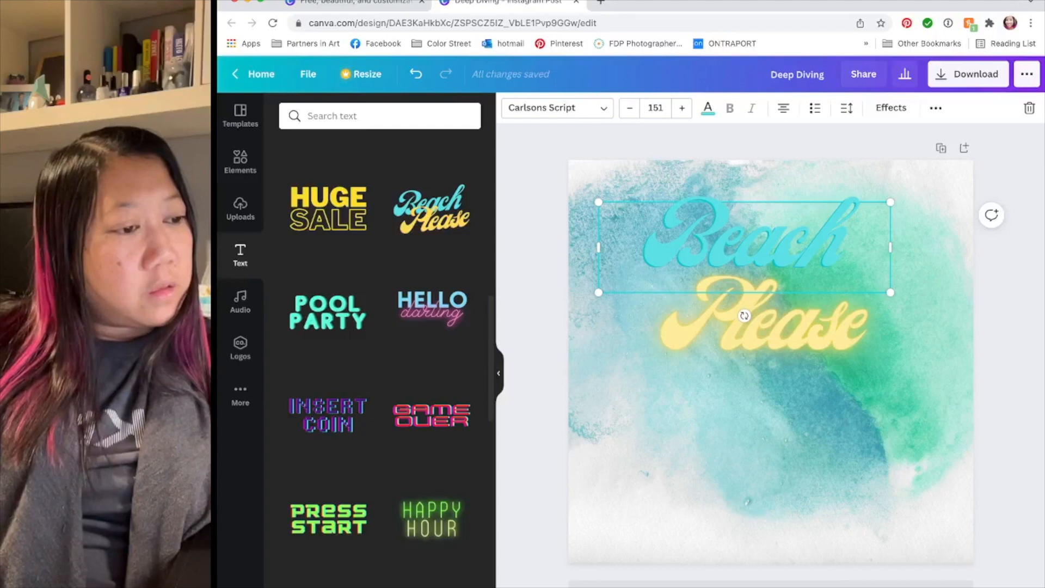
Step: Move Please to the lower part of the page and Beach down to the middle, leaving a gap between the words
drag(746, 324, 752, 433)
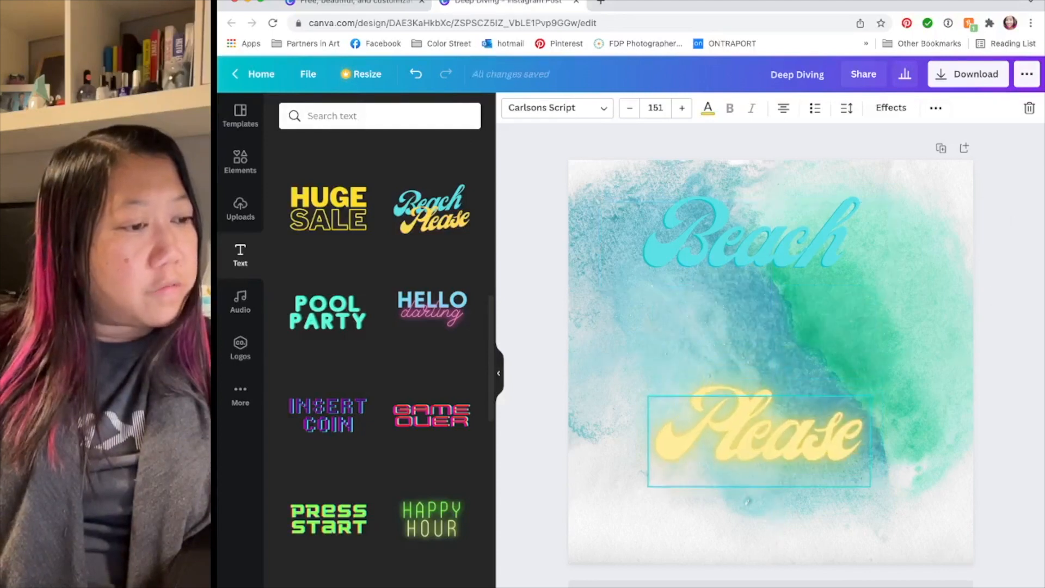
drag(609, 201, 933, 524)
drag(756, 283, 771, 333)
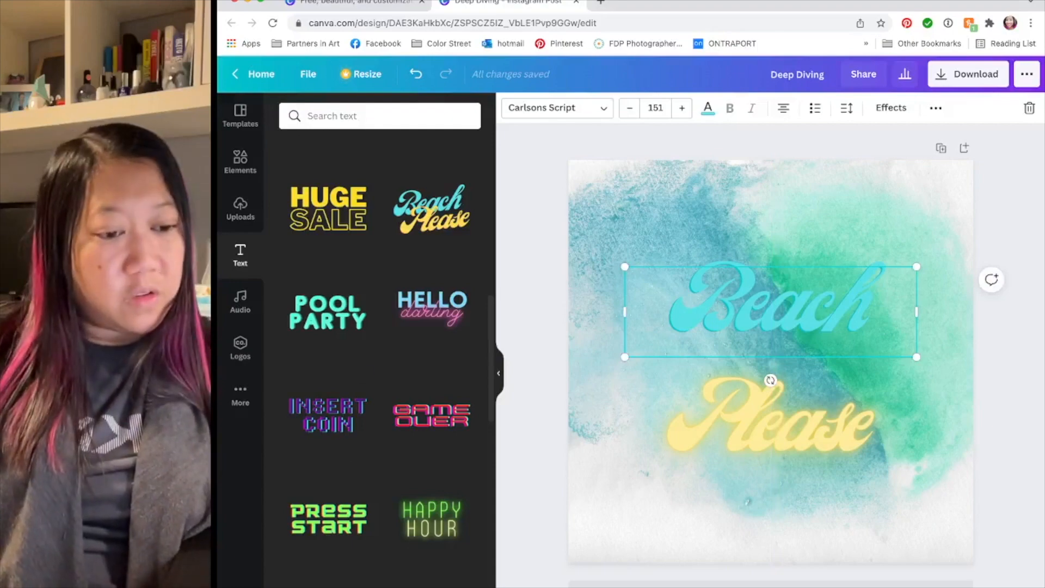
Step: Browse the ready-made font combinations for other text styles, including neon and script designs, and return to the start of the list
scroll(380, 354, down, 10)
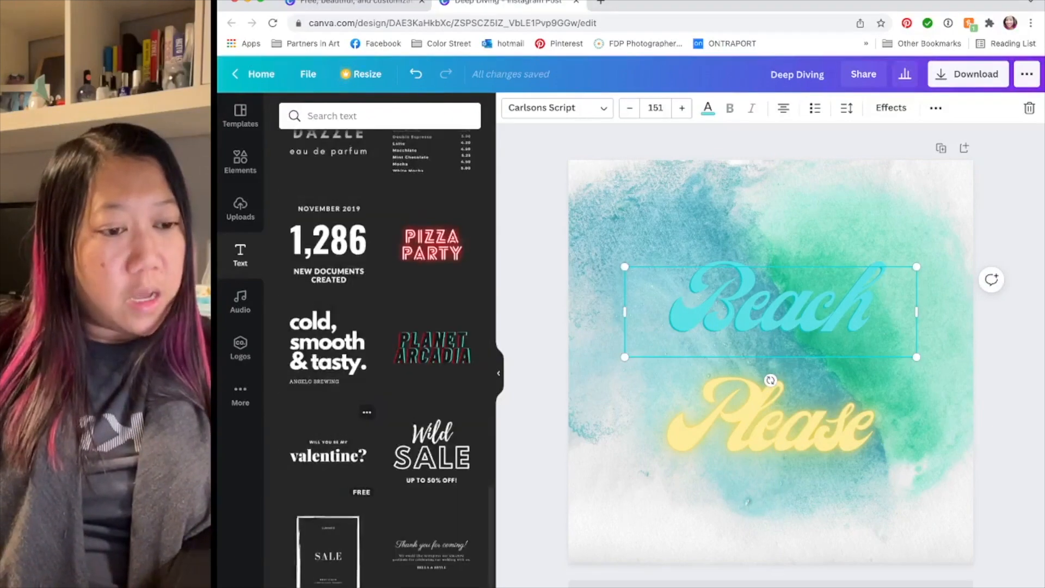
scroll(380, 354, down, 4)
scroll(327, 381, down, 6)
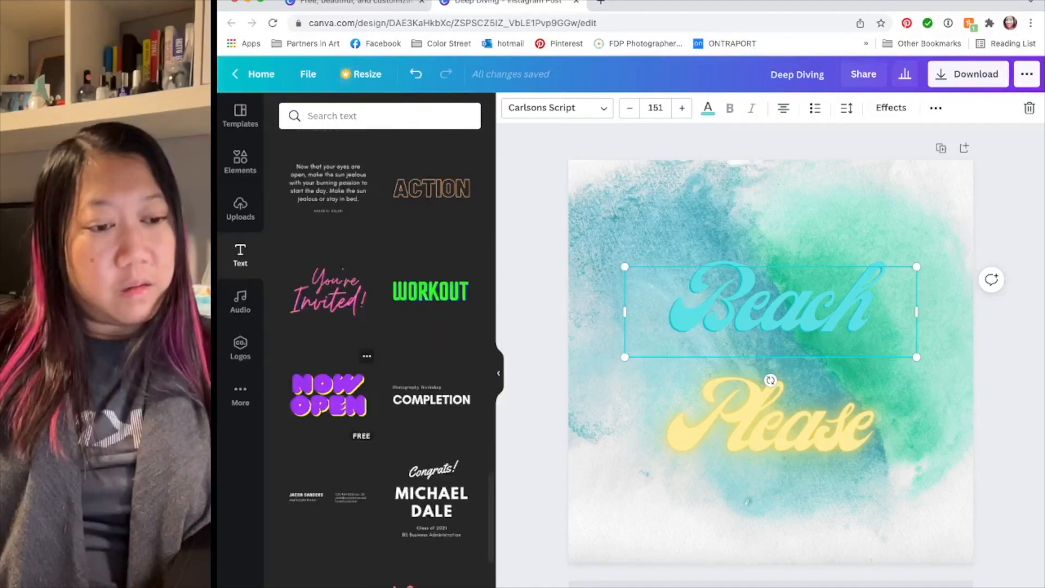
scroll(380, 354, down, 5)
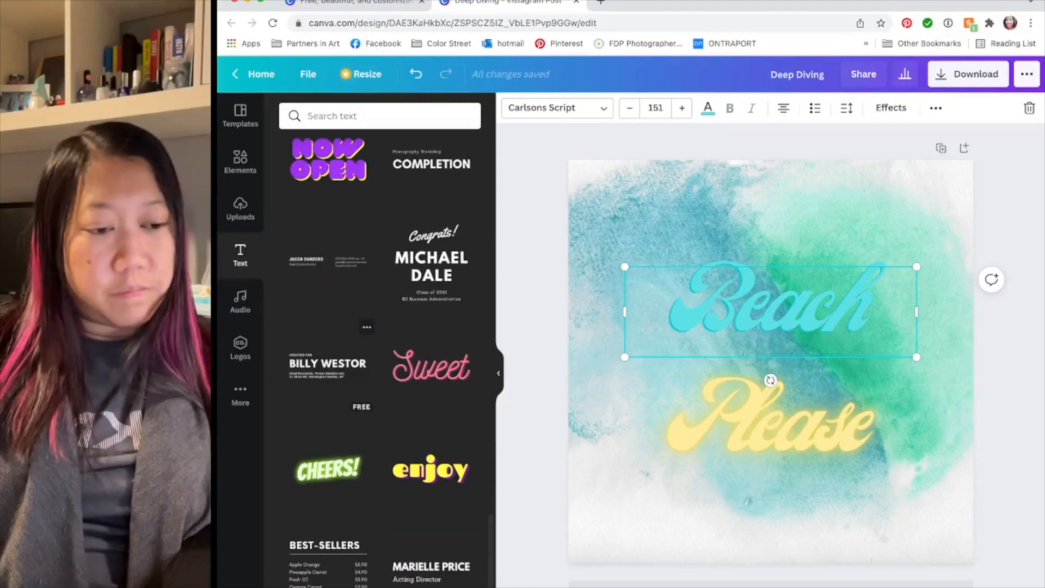
scroll(380, 354, down, 5)
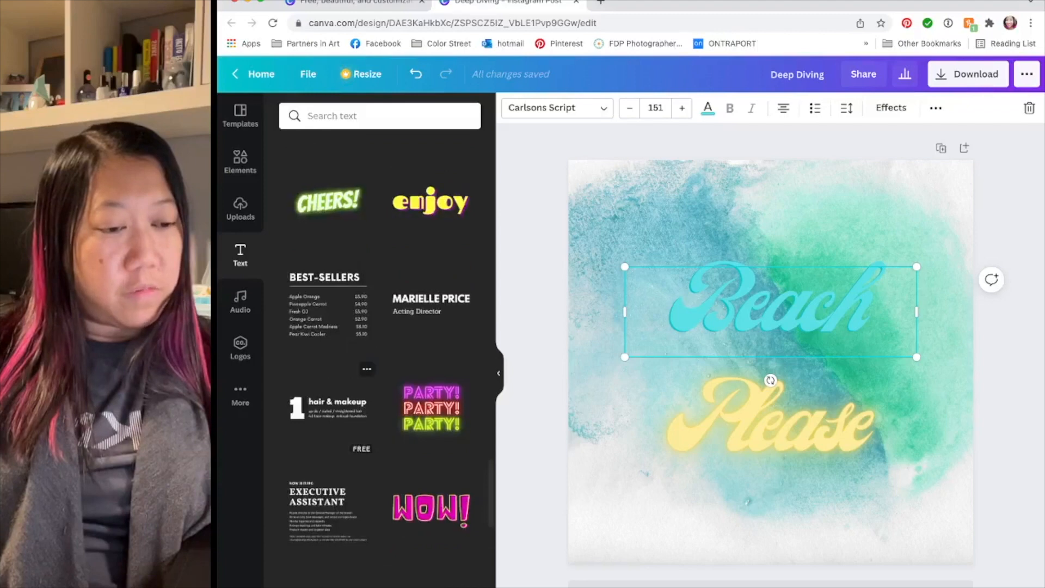
scroll(380, 354, down, 2)
scroll(380, 354, up, 2)
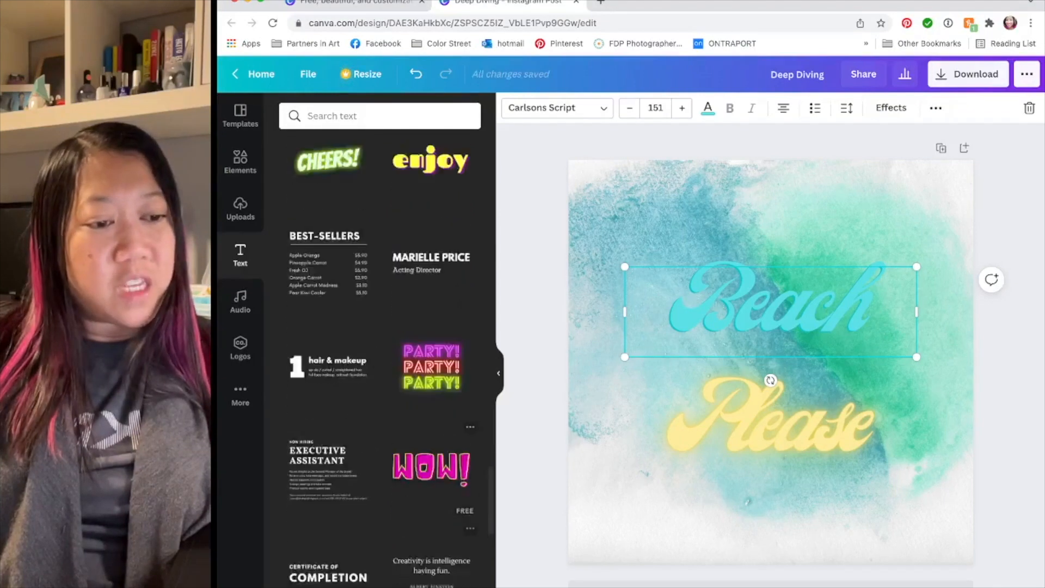
scroll(435, 435, up, 1)
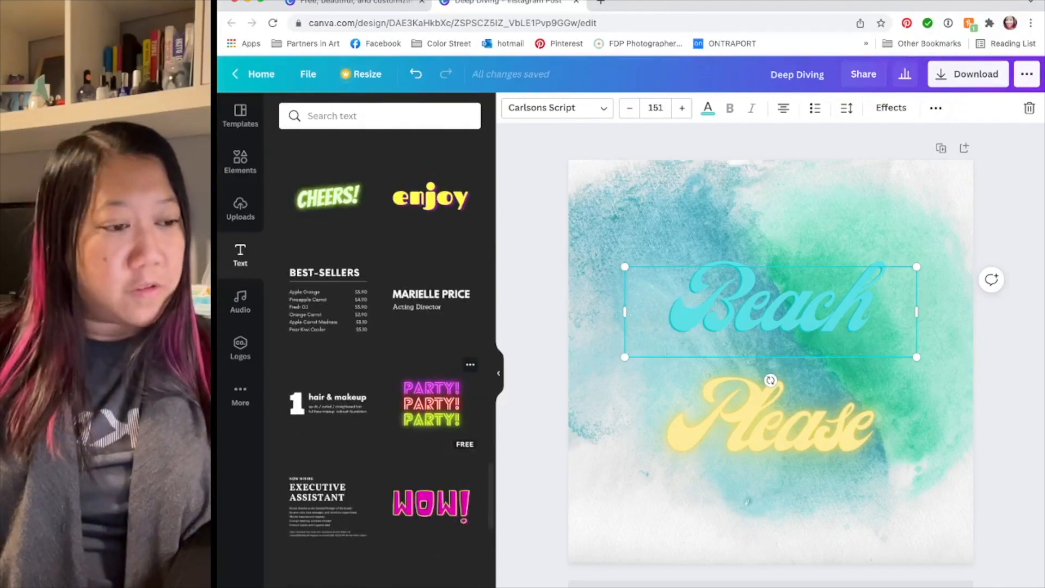
scroll(436, 408, down, 1)
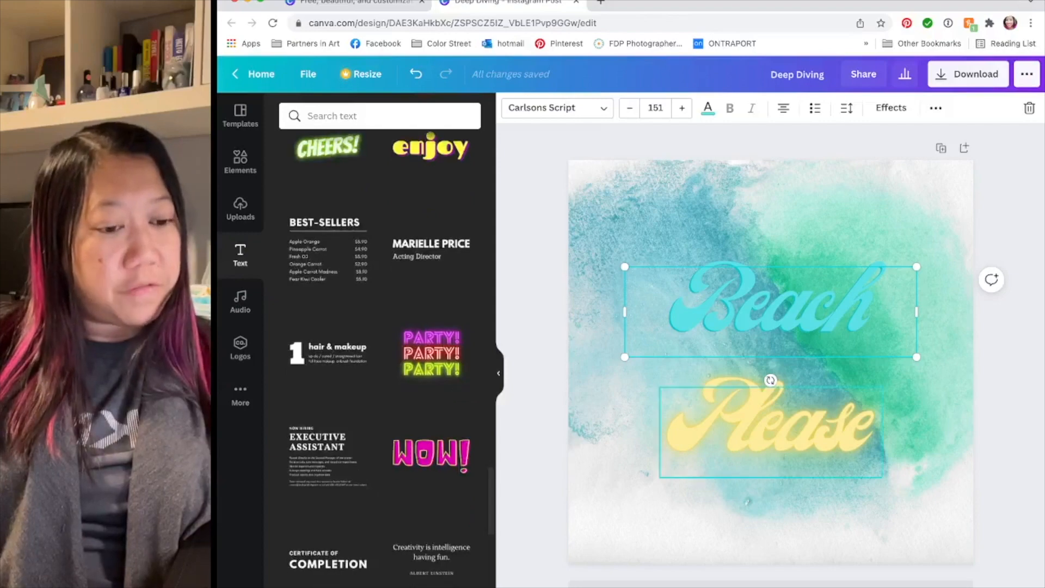
scroll(348, 490, down, 3)
scroll(380, 353, down, 10)
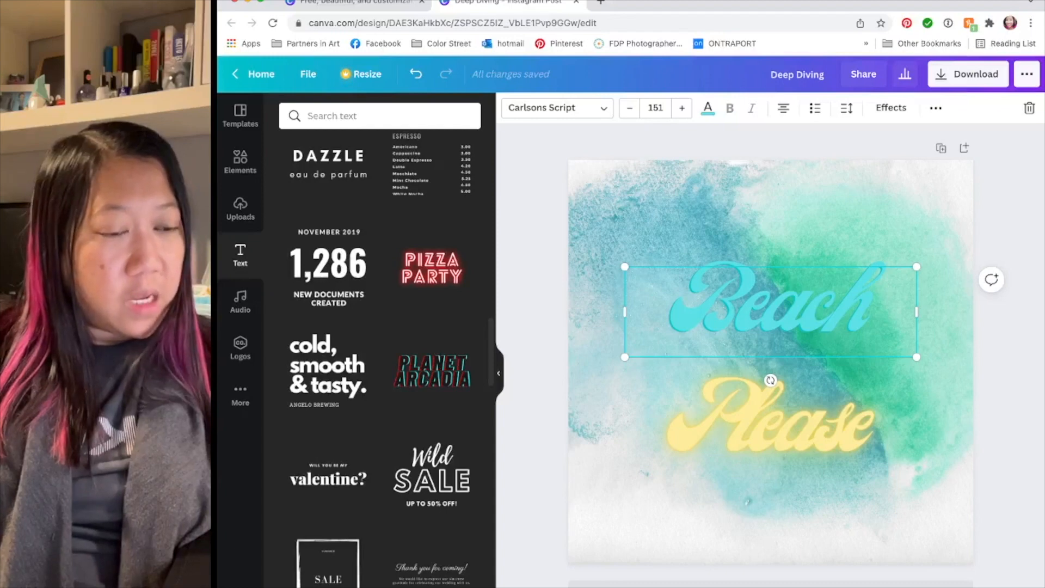
scroll(380, 354, up, 5)
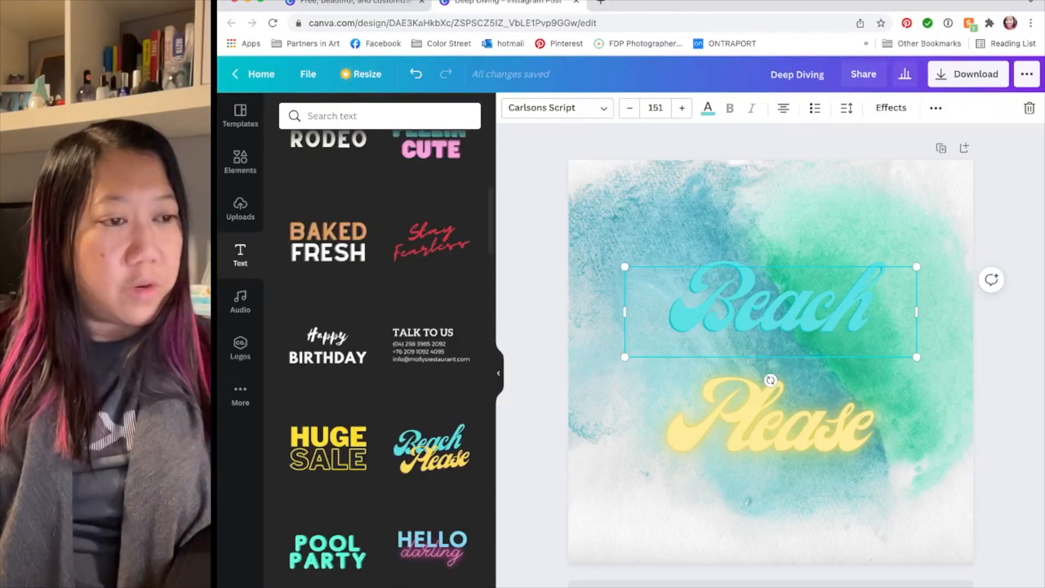
scroll(380, 354, up, 6)
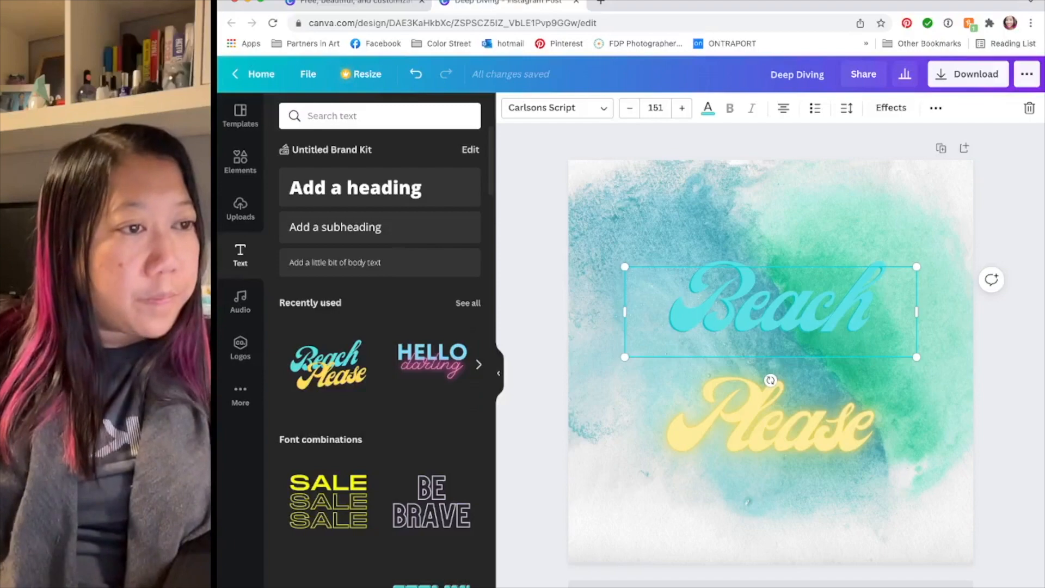
Step: Close the Instagram post design and go to the Canva home page
key(ctrl+w)
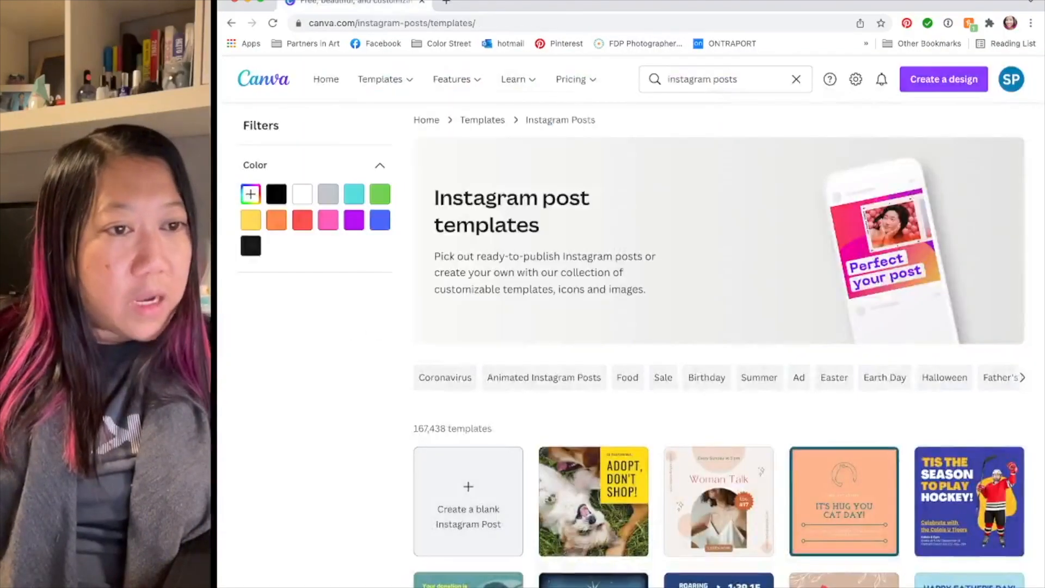
click(326, 79)
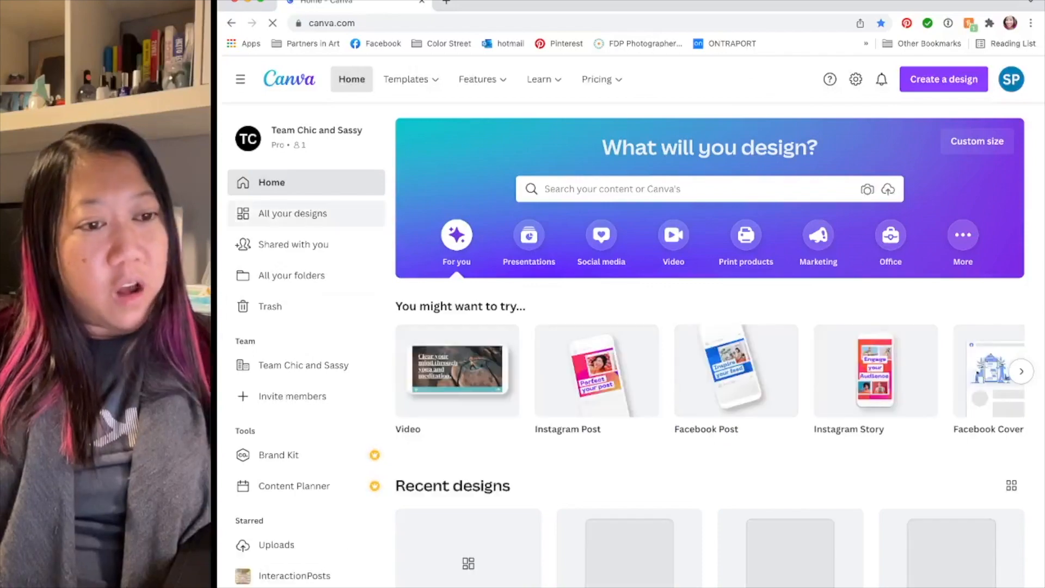
Step: Open the February Nailfie Challenge Instagram post from the list of all designs
click(293, 213)
scroll(468, 354, down, 10)
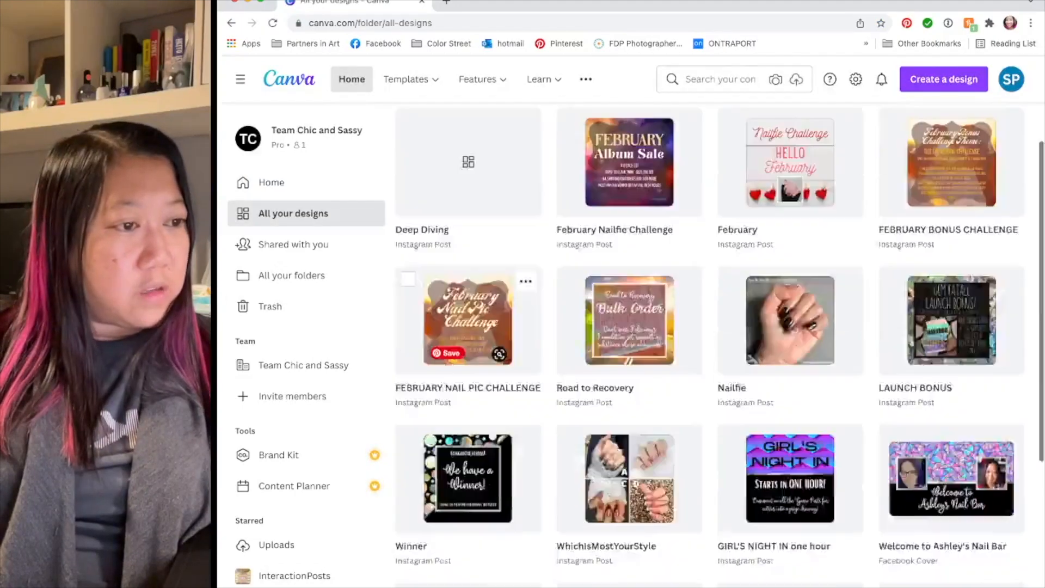
scroll(468, 305, up, 6)
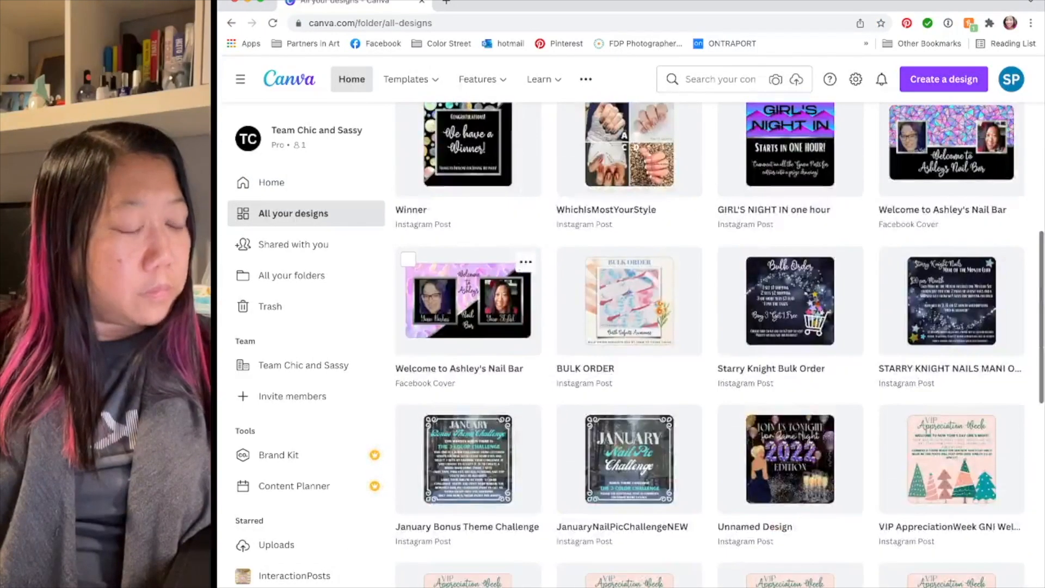
scroll(469, 305, up, 7)
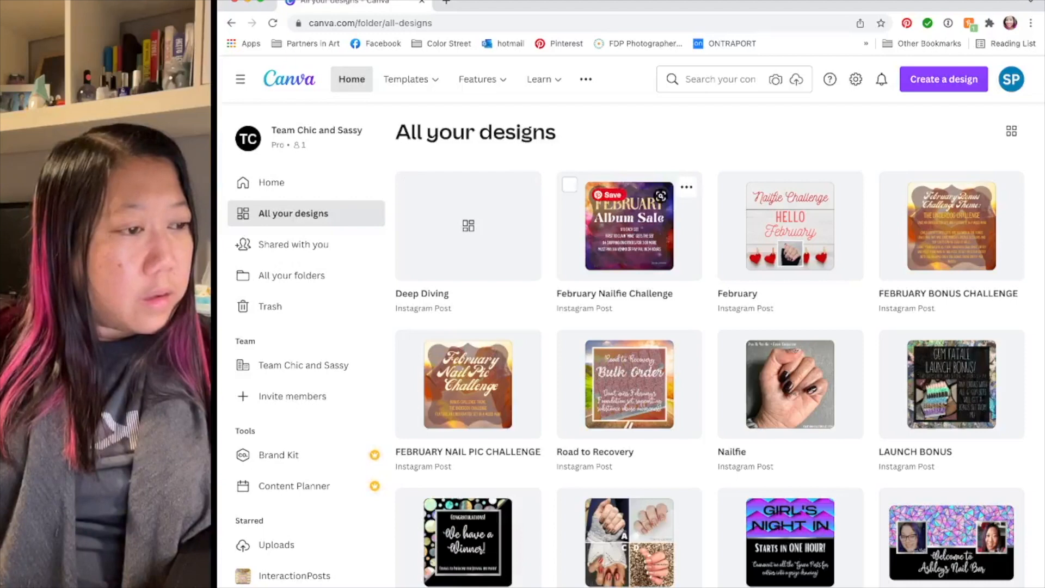
click(630, 234)
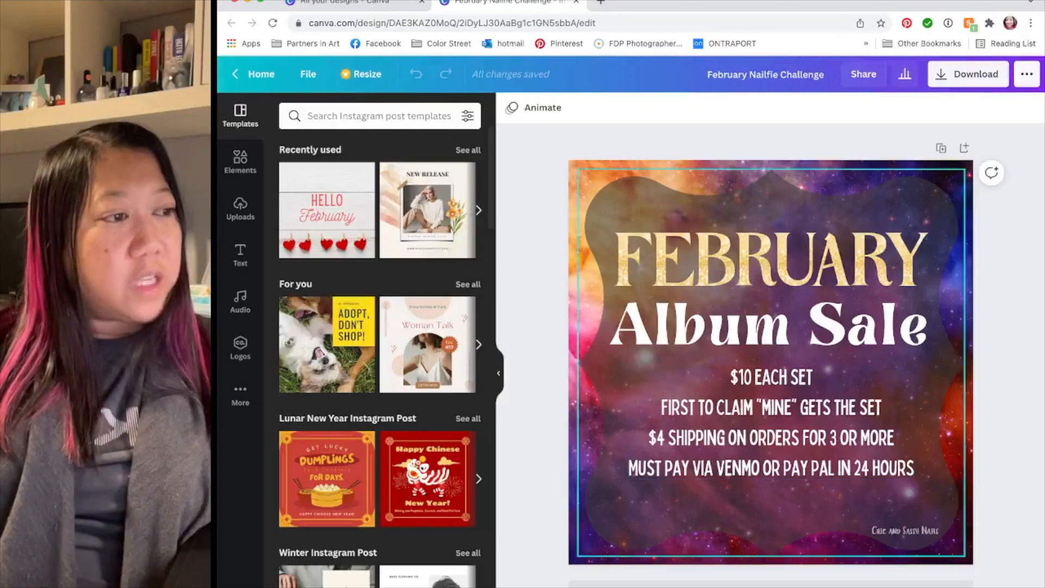
Step: Examine the design's download options, including the available file types and the image size setting
click(968, 74)
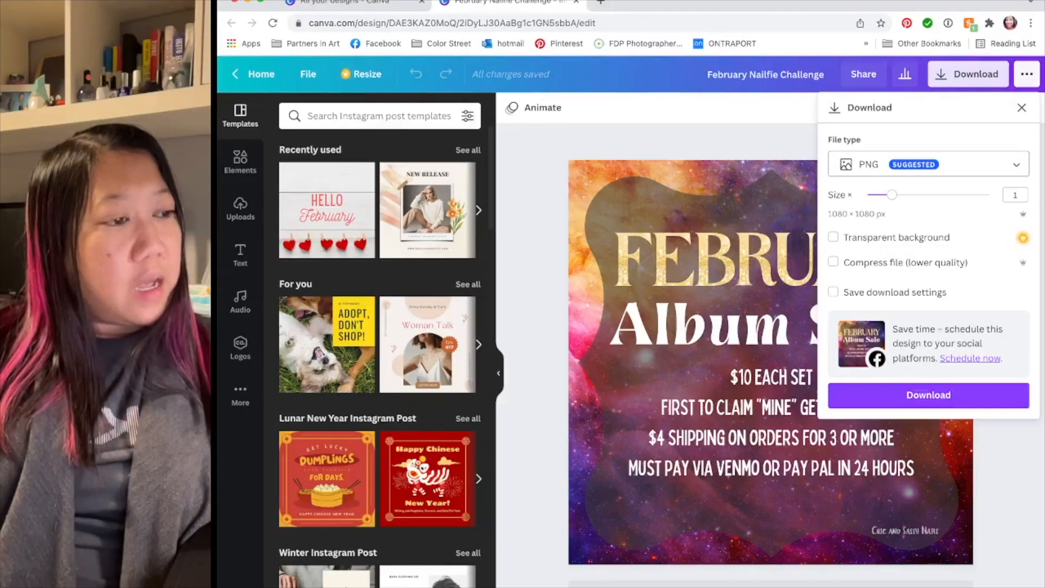
click(928, 164)
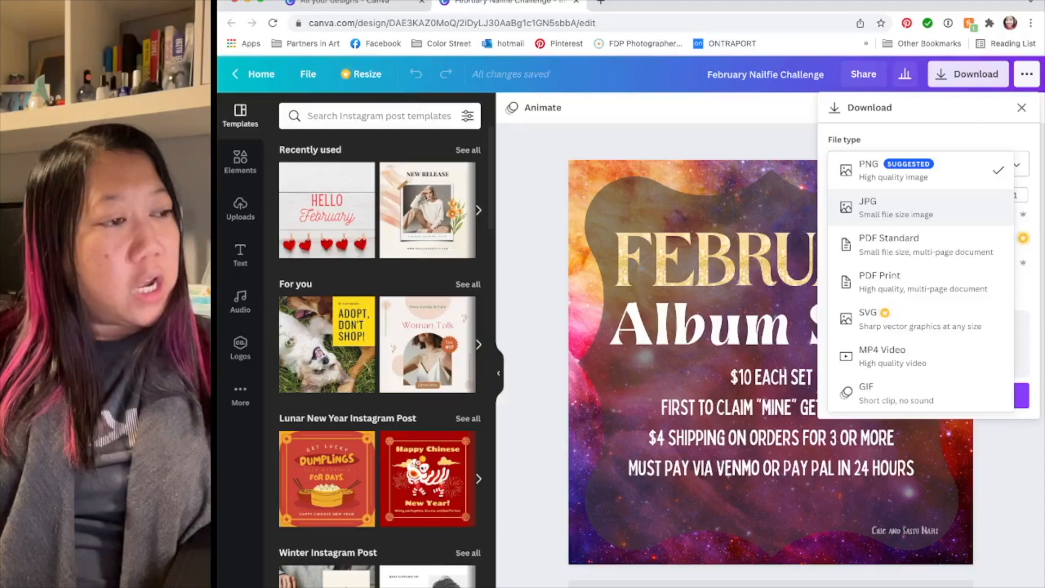
key(Escape)
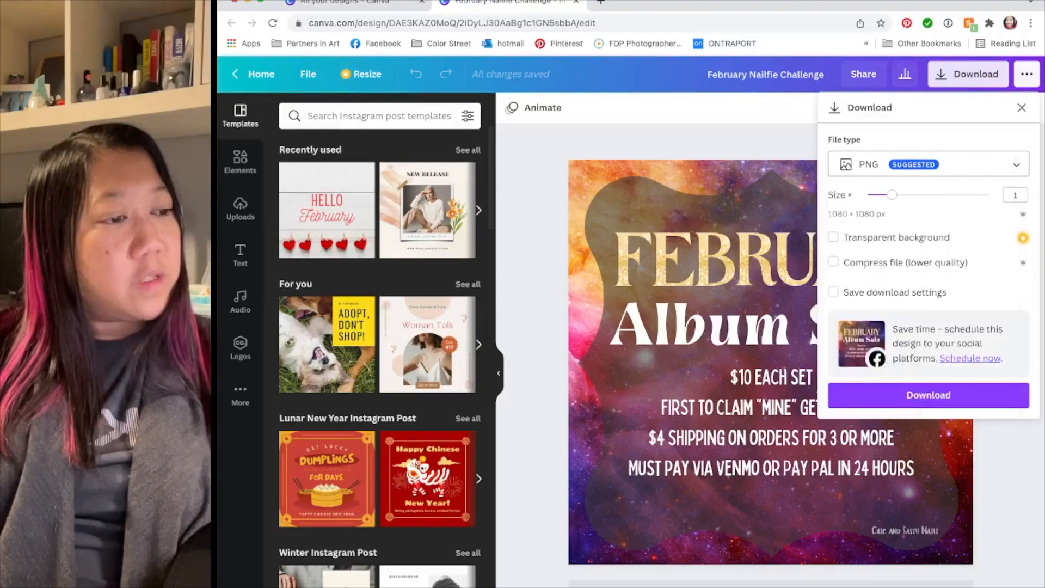
mouse_move(891, 195)
mouse_down()
mouse_move(963, 194)
mouse_move(892, 195)
mouse_up()
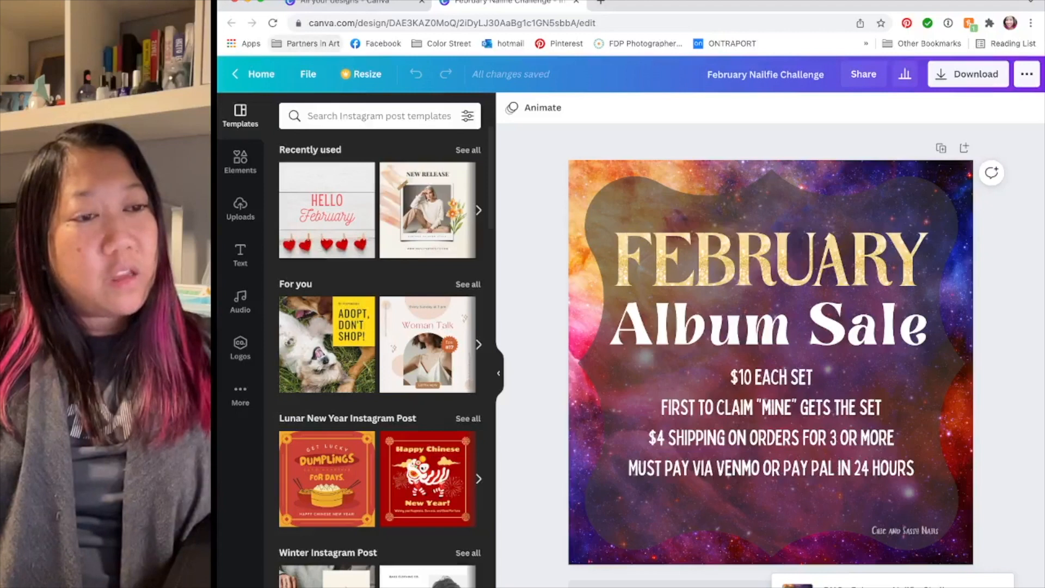
Step: Make a copy of the design and replace its "Album Sale" line with "How Do you"
click(308, 74)
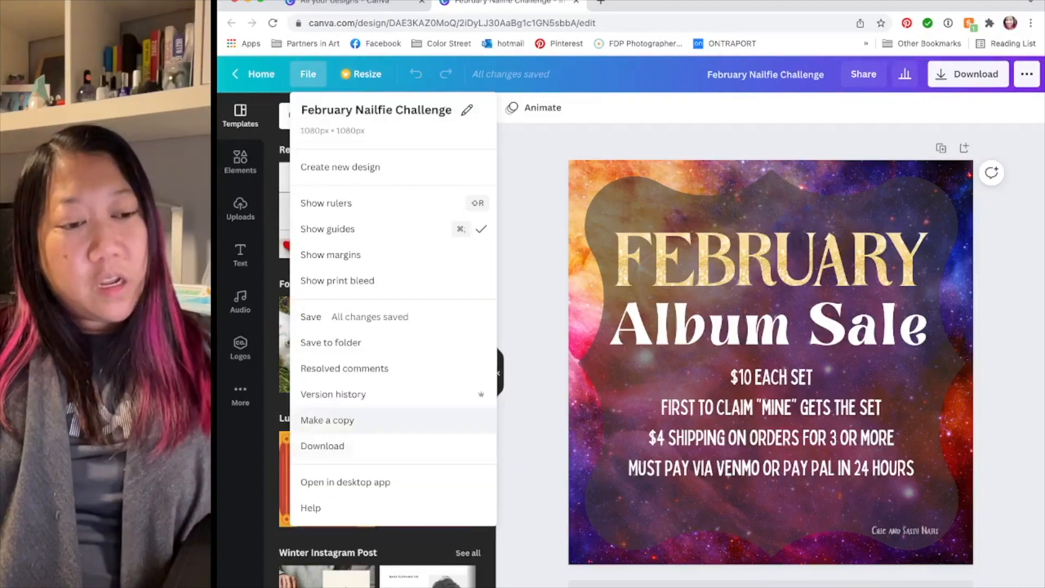
click(327, 420)
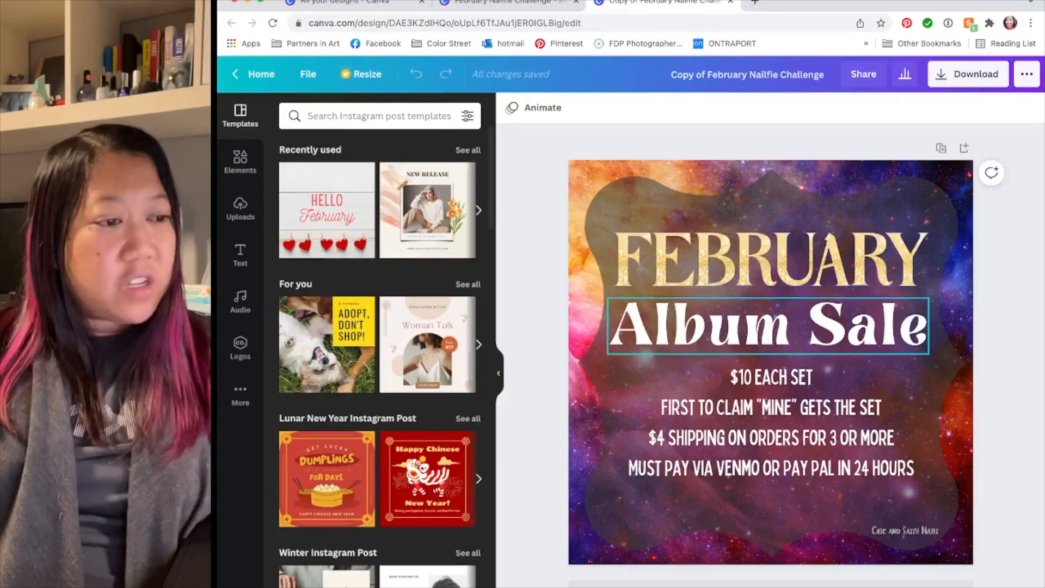
double_click(768, 340)
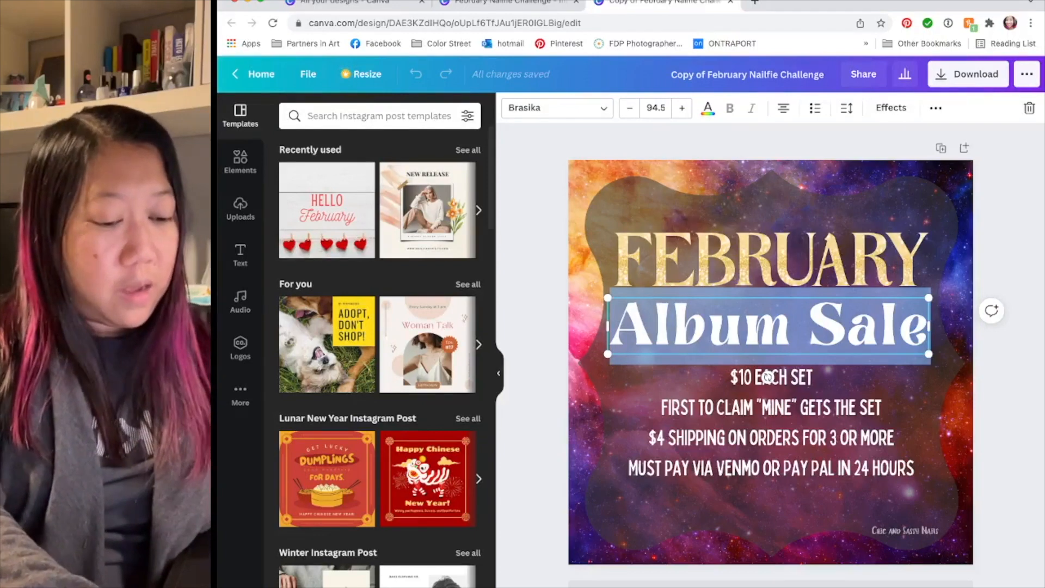
text(How D)
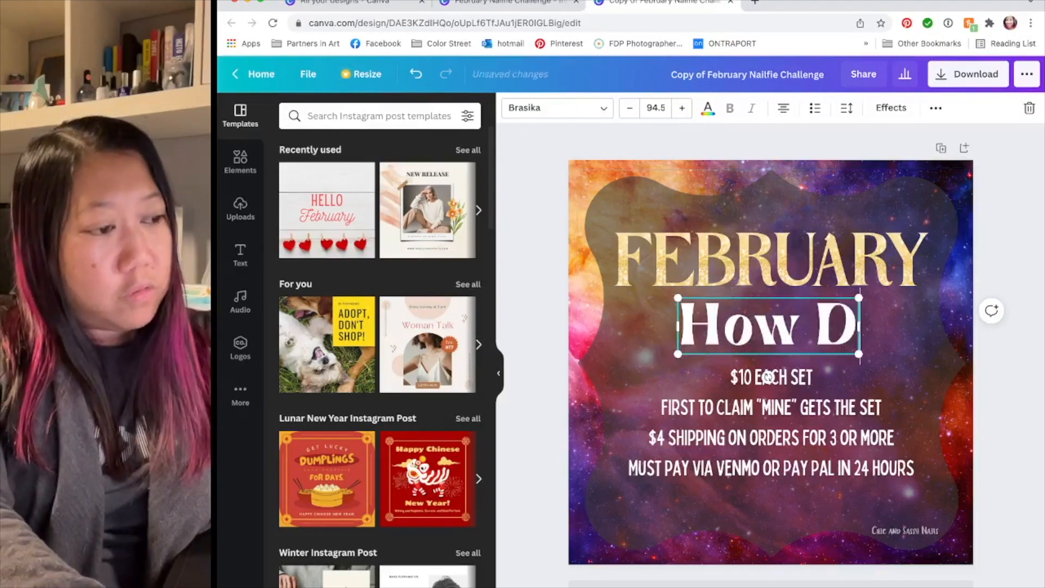
text(o you)
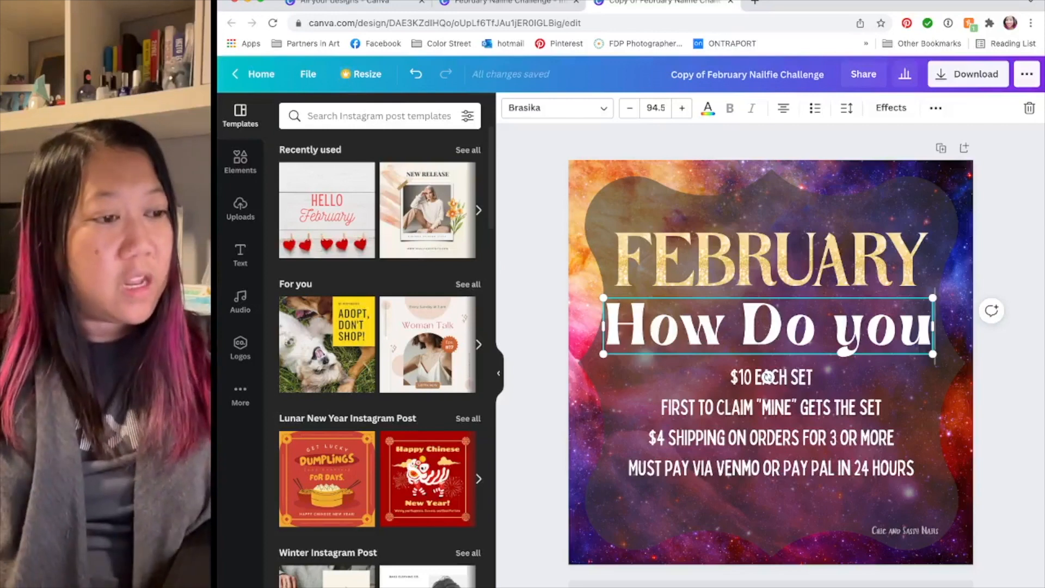
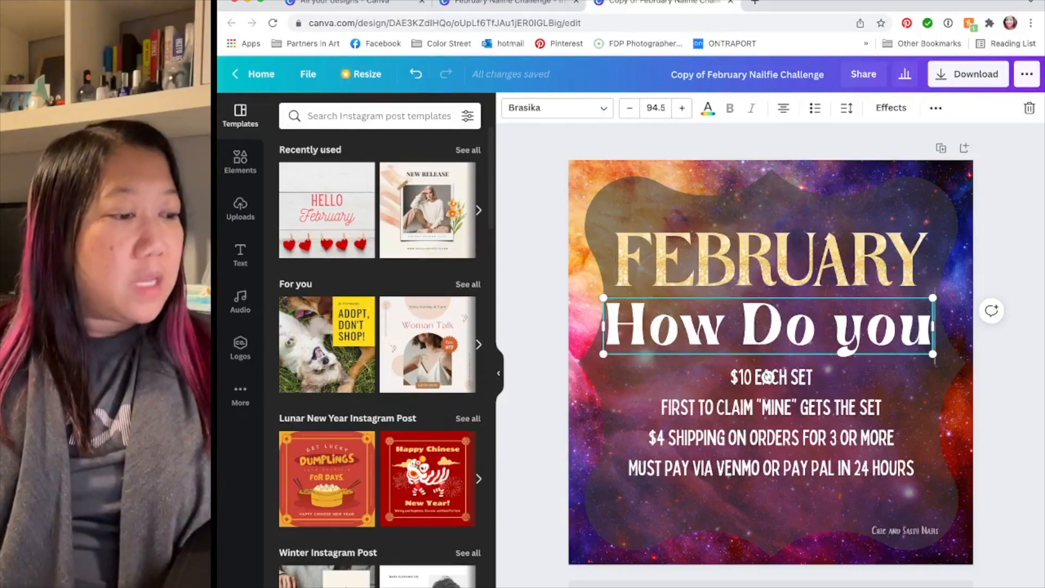
Step: Delete the pricing and payment text block below the "How Do you" line
click(767, 376)
key(Delete)
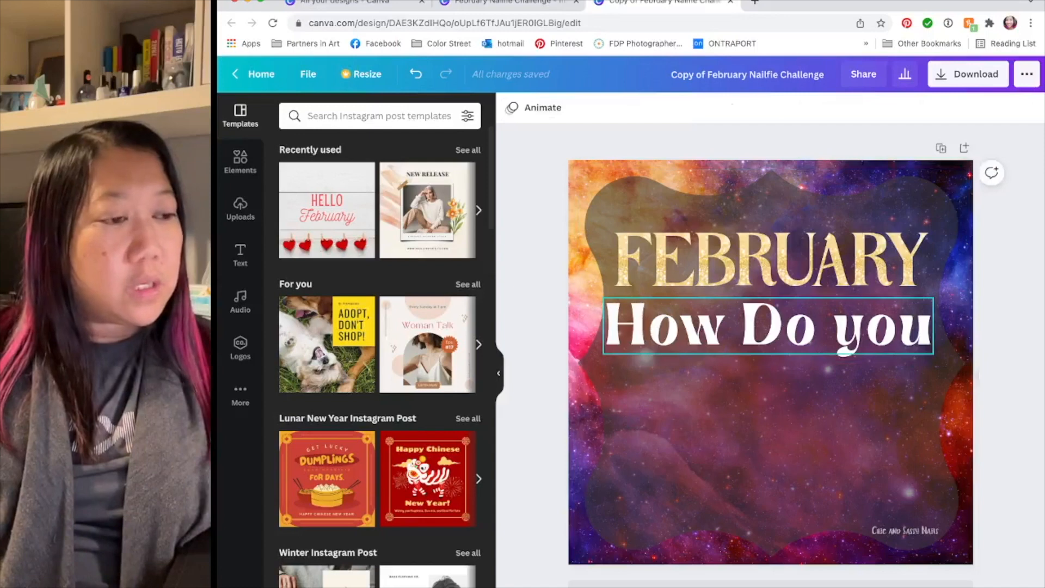
click(768, 326)
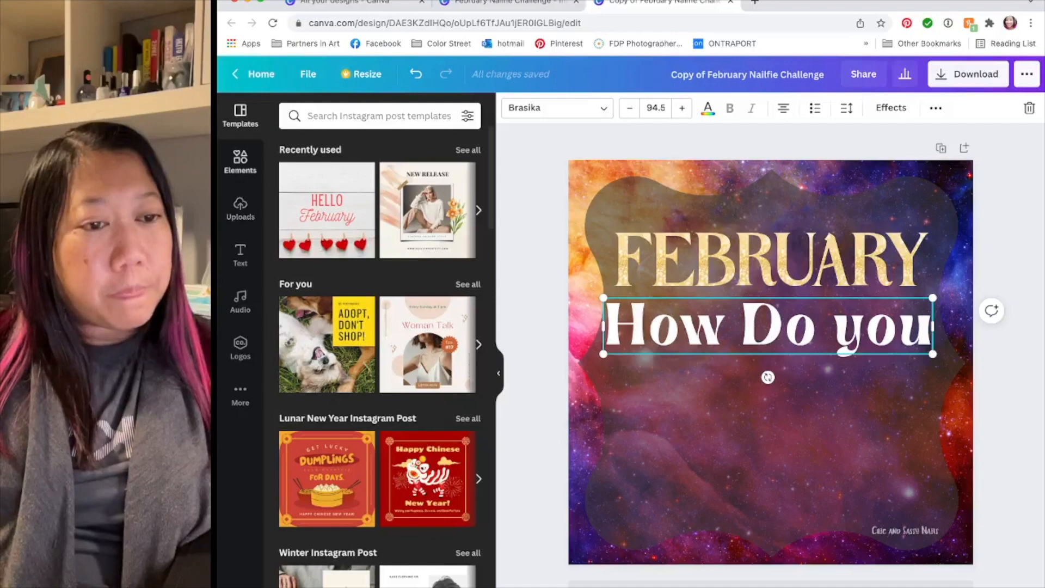
Step: Add the uploaded portrait photo of the woman in a red top to the page
click(240, 208)
scroll(380, 382, down, 1)
scroll(380, 406, down, 1)
scroll(380, 406, down, 10)
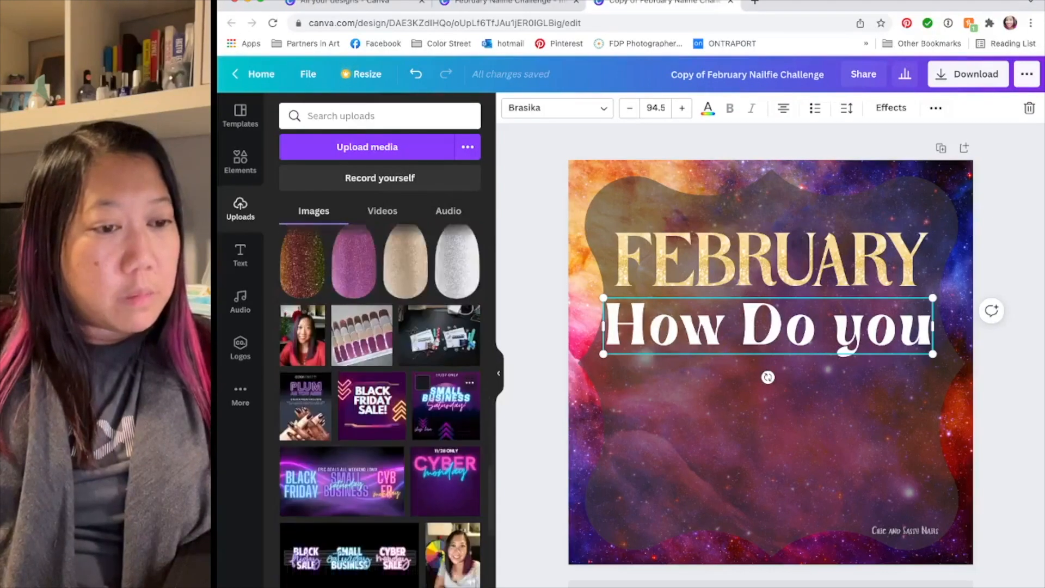
scroll(380, 406, down, 1)
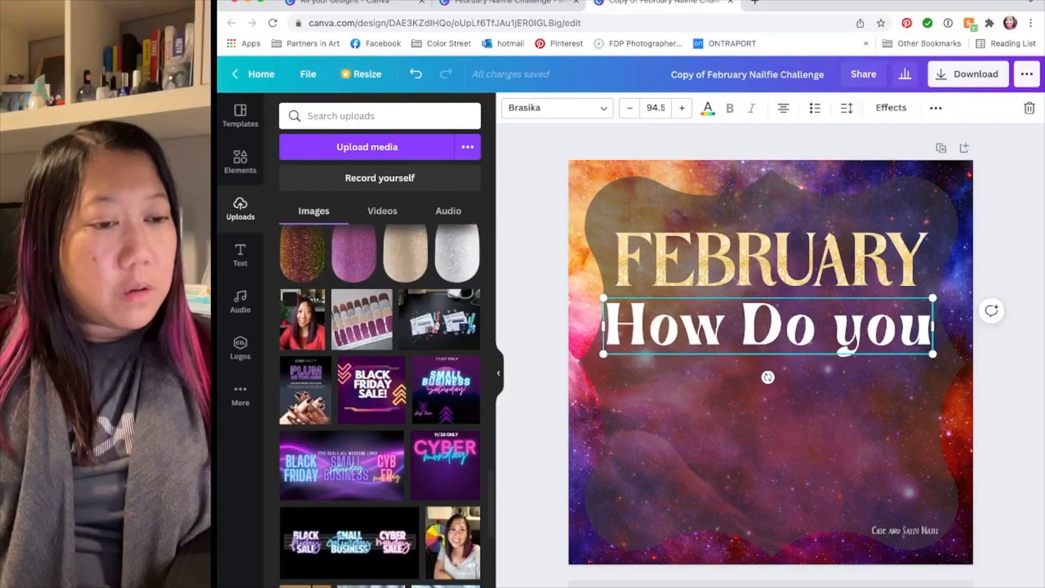
click(303, 320)
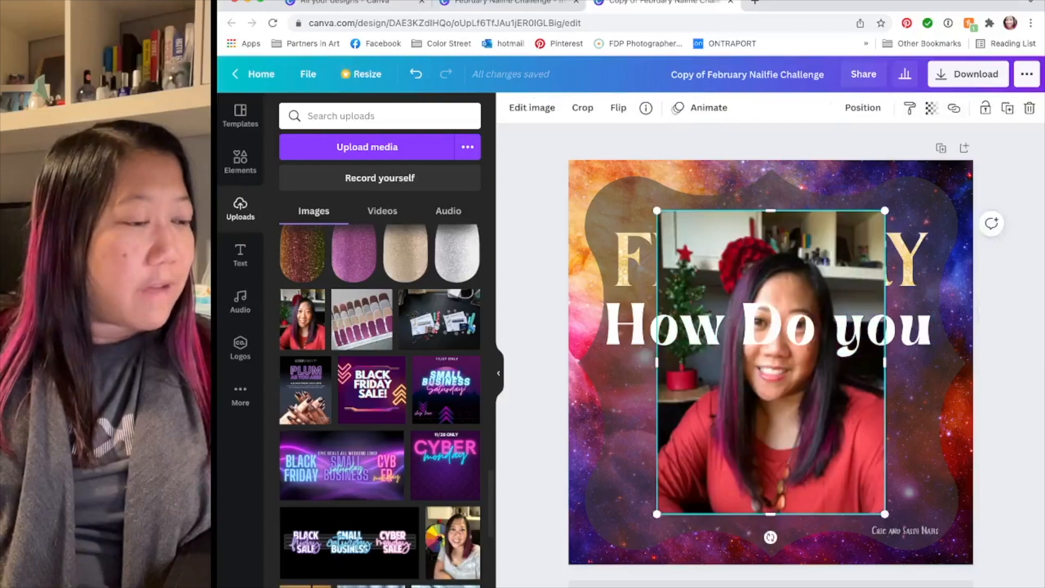
Step: Move the portrait into the lower-right corner of the page and shrink it below the FEBRUARY heading
drag(771, 363, 859, 412)
click(906, 531)
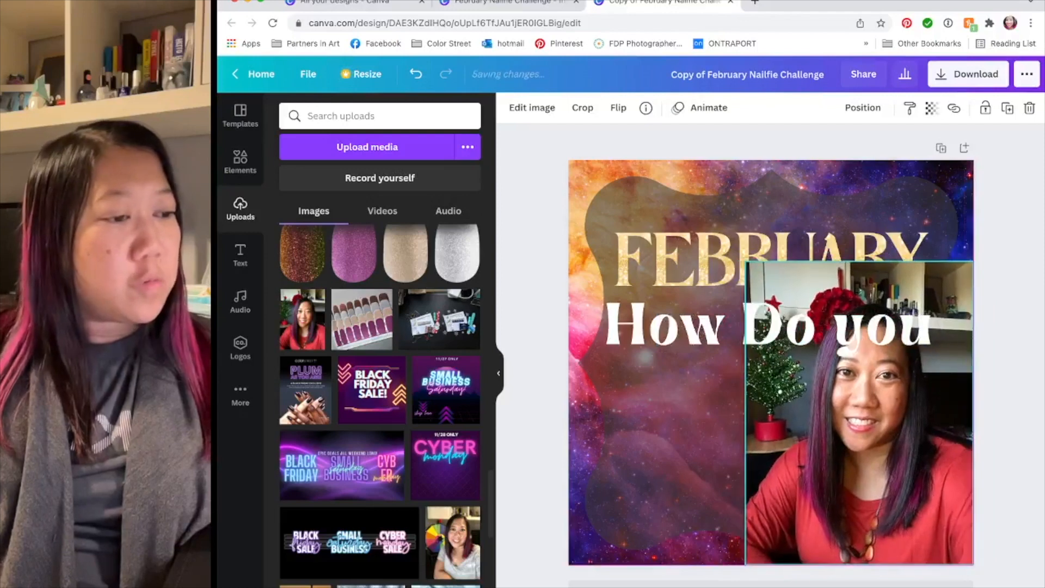
drag(746, 261, 799, 332)
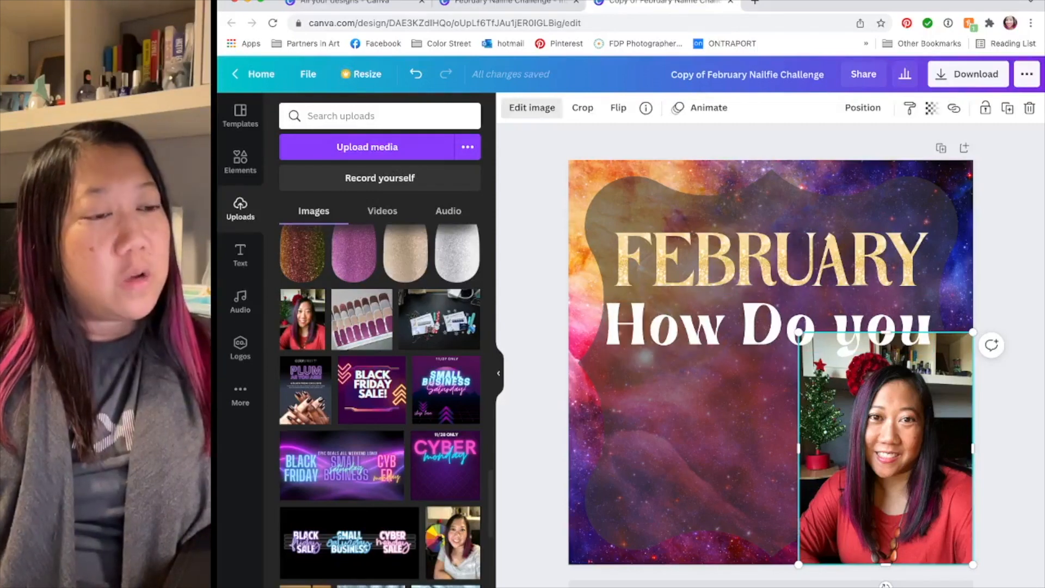
Step: Remove the portrait's background with the Background Remover and enlarge the cutout slightly
click(532, 108)
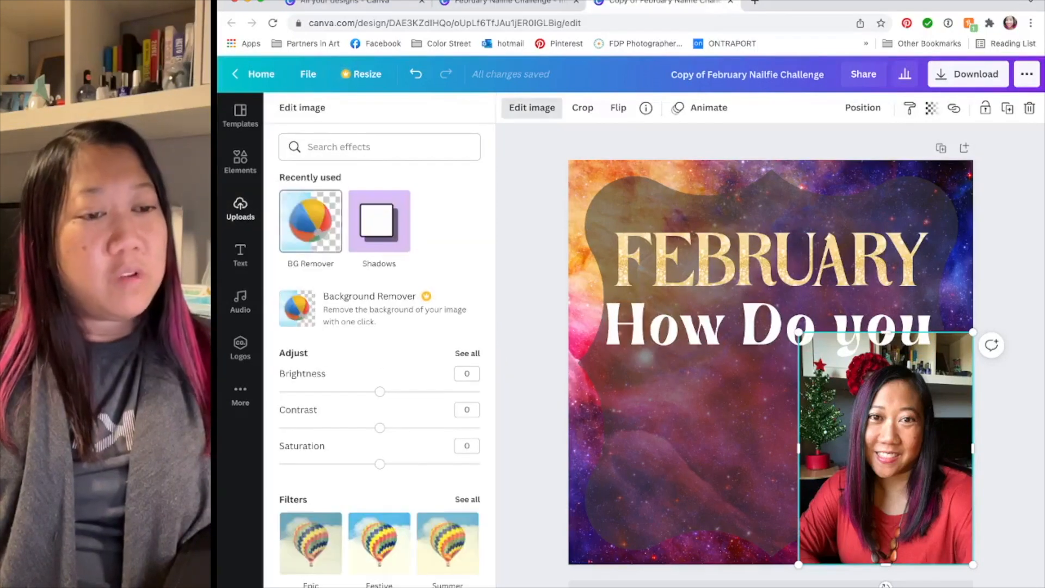
click(311, 220)
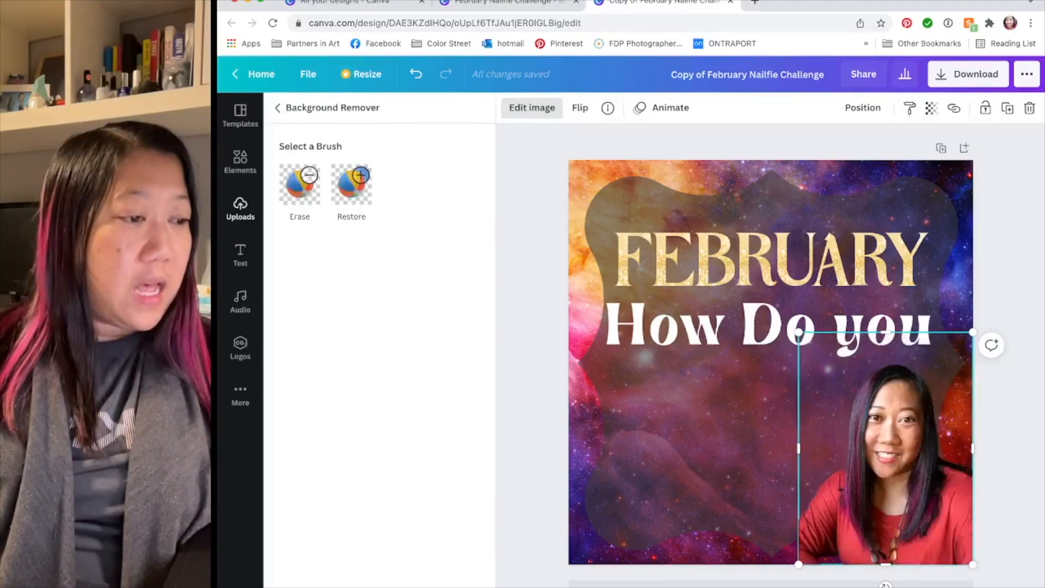
drag(799, 332, 790, 320)
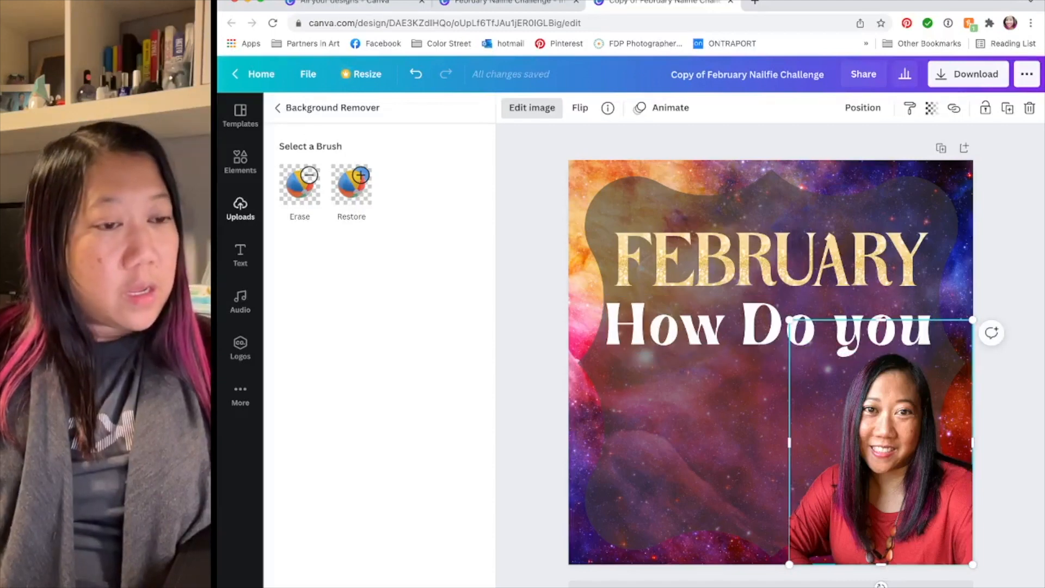
Step: Clean up the cutout's edge above the shoulder with the Erase brush at size 25, and enlarge the portrait slightly
click(299, 186)
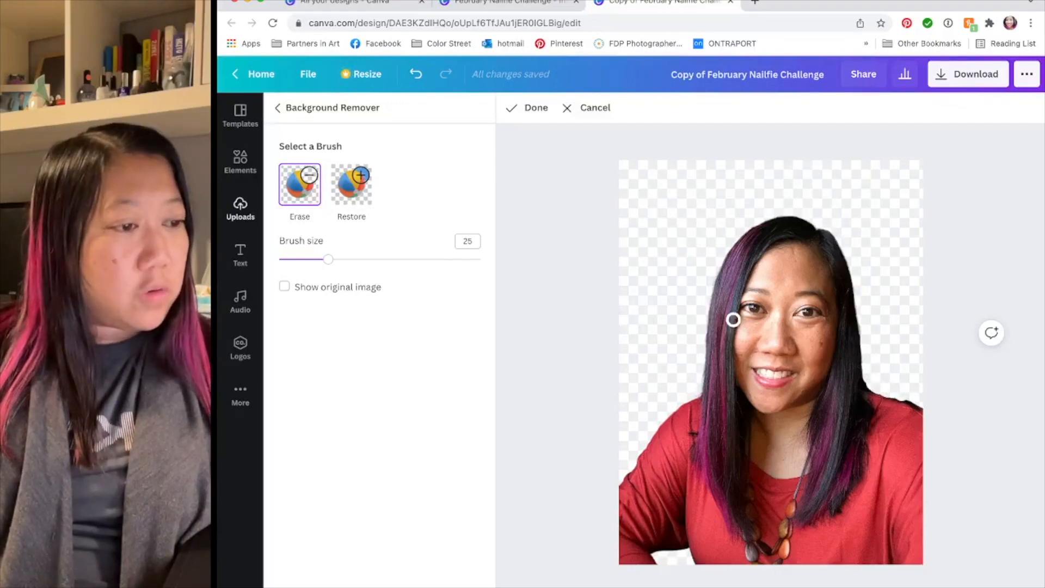
click(352, 184)
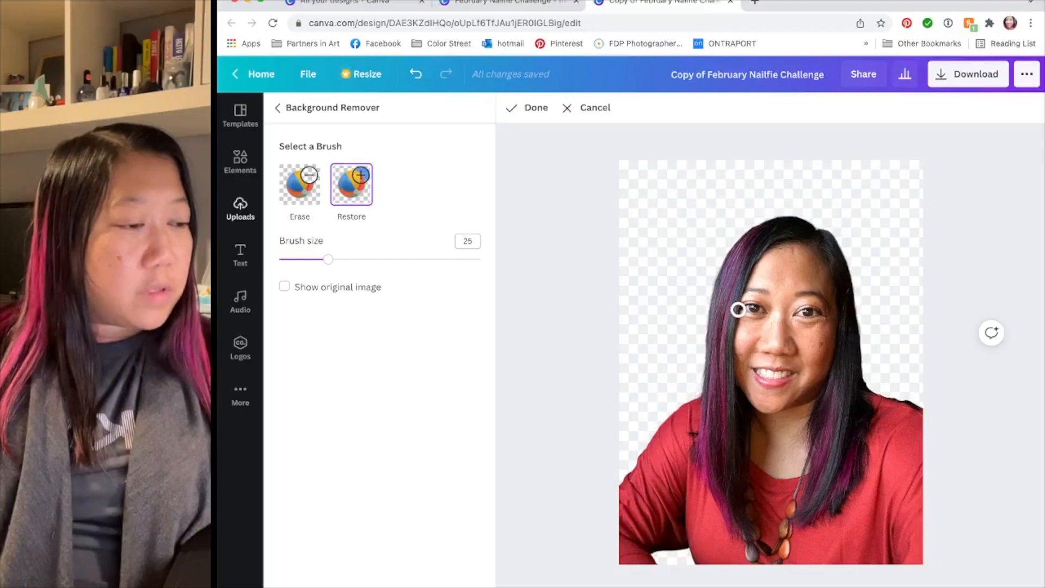
click(300, 184)
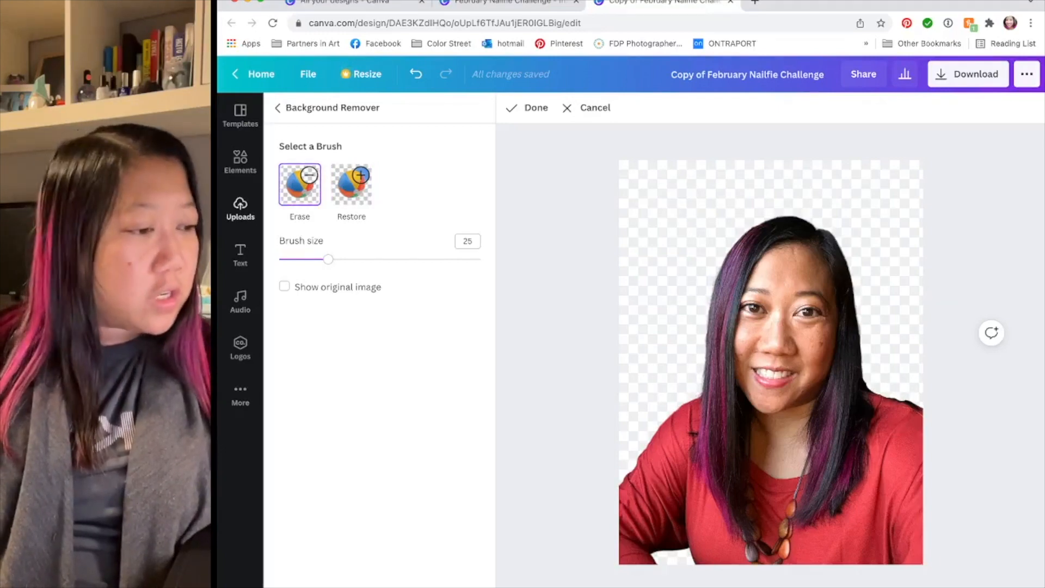
drag(894, 391, 925, 402)
click(527, 108)
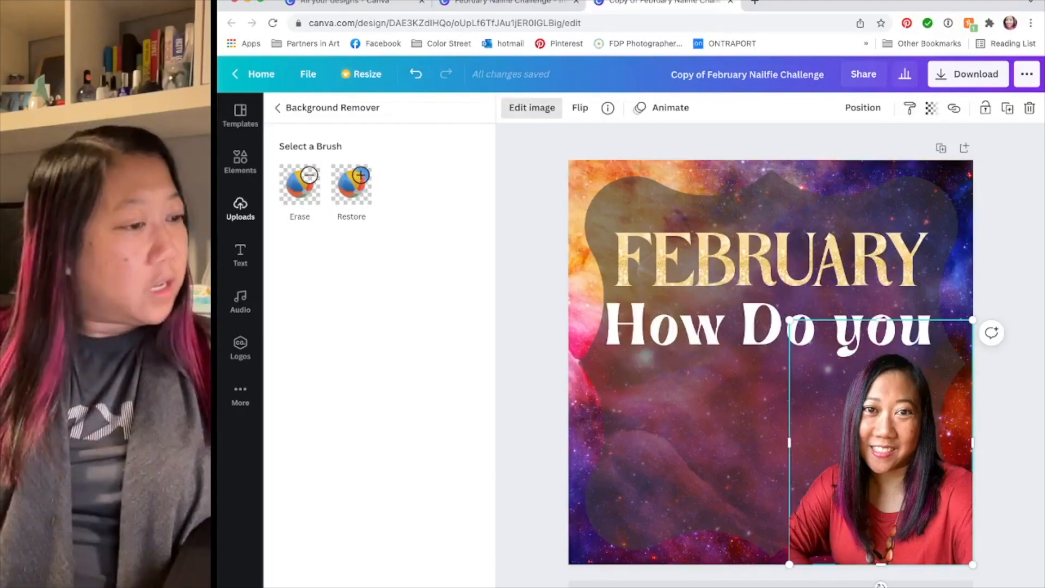
mouse_move(789, 321)
mouse_down()
mouse_move(774, 299)
mouse_move(789, 319)
mouse_up()
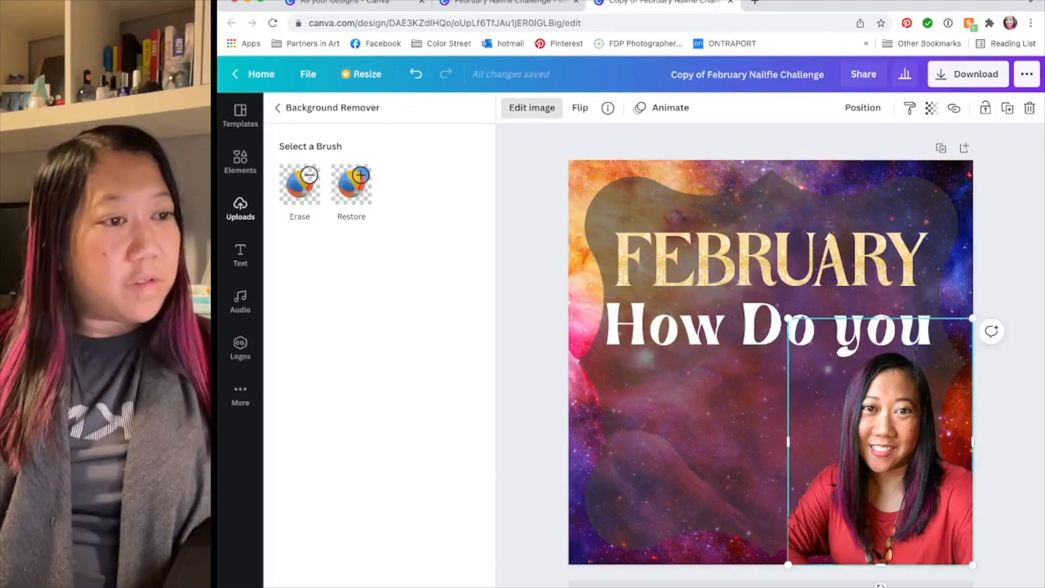
Step: Flip the portrait horizontally and move it to the lower-left corner of the page
click(579, 107)
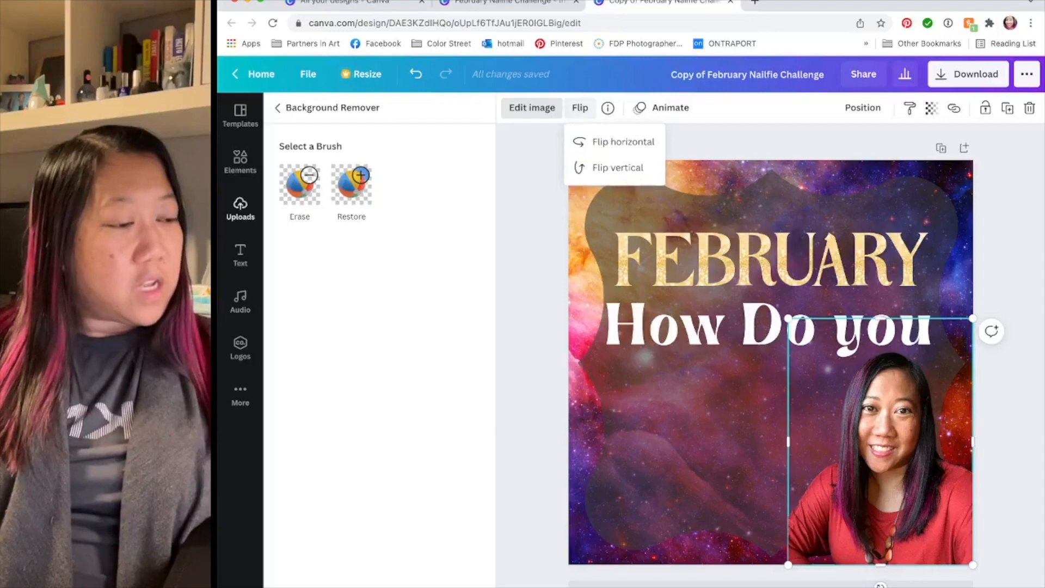
click(571, 136)
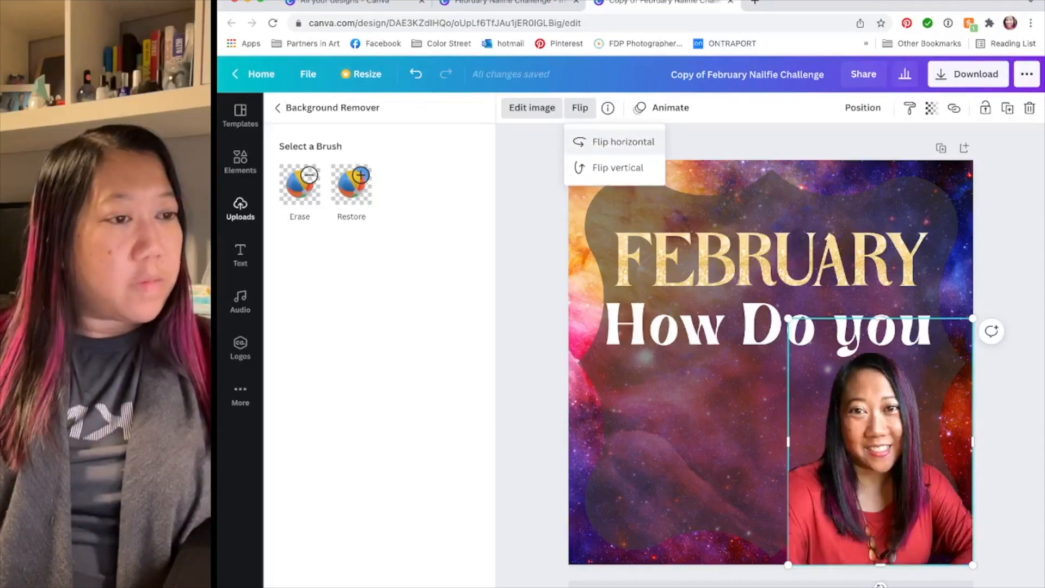
drag(881, 441, 660, 442)
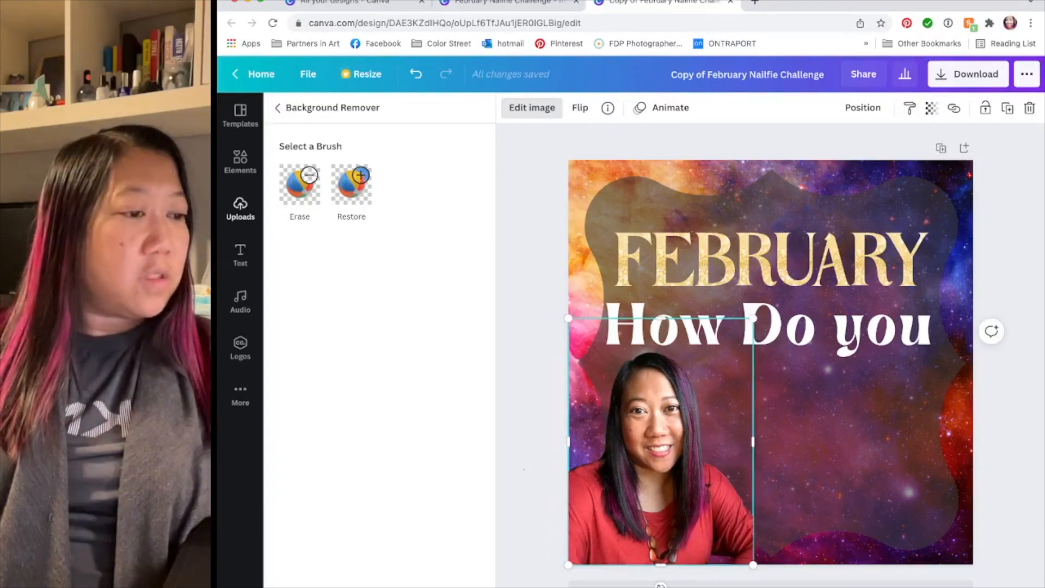
Step: Select the "How Do you" text line and browse the ready-made text designs and font combinations
click(240, 208)
click(768, 325)
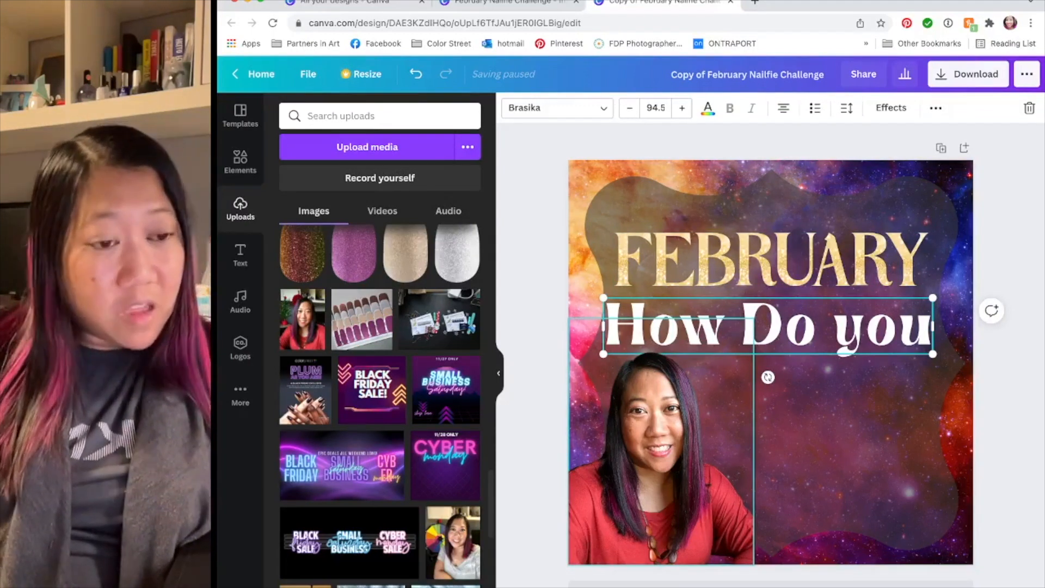
click(240, 255)
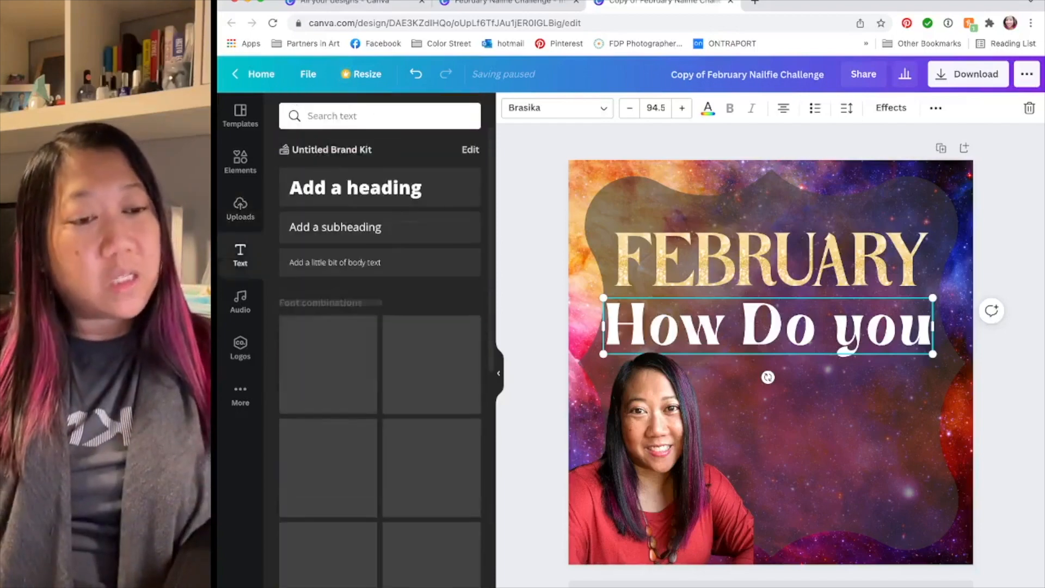
scroll(380, 354, down, 10)
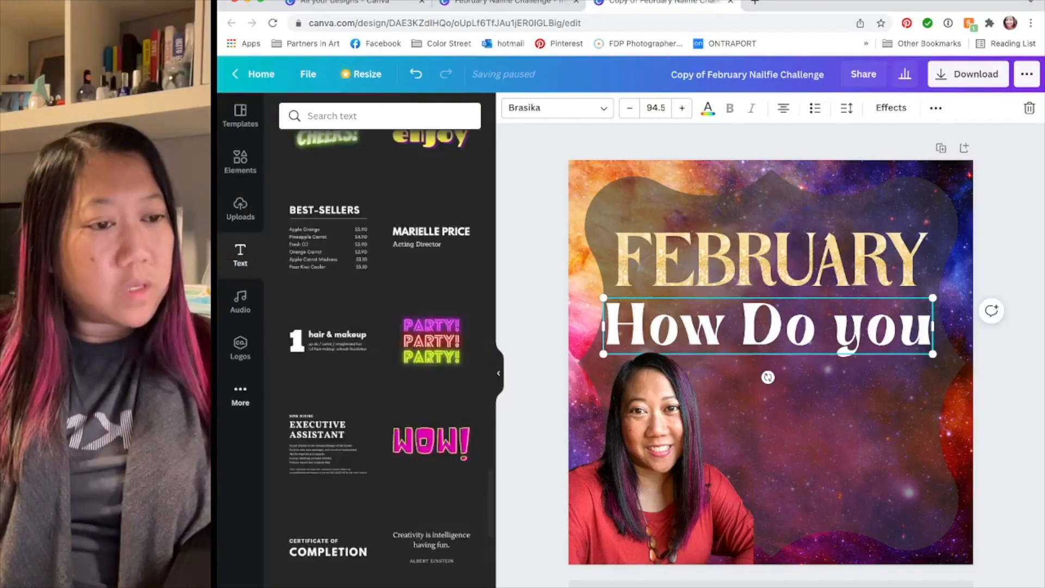
scroll(381, 354, down, 5)
scroll(380, 354, down, 5)
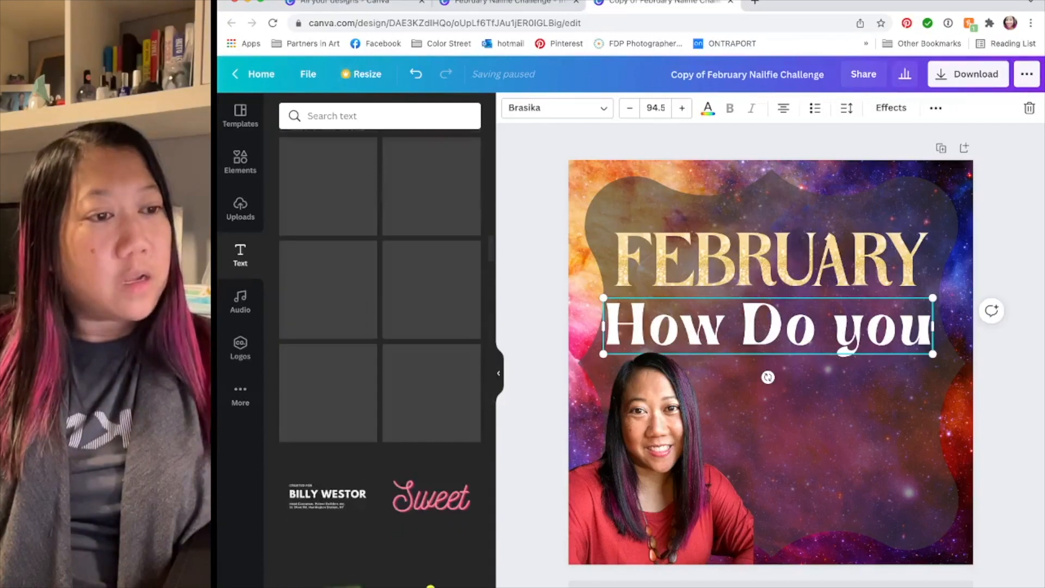
Step: Open the font list for the "How Do you" line and view the Brand fonts section of the Brand Kit
click(558, 108)
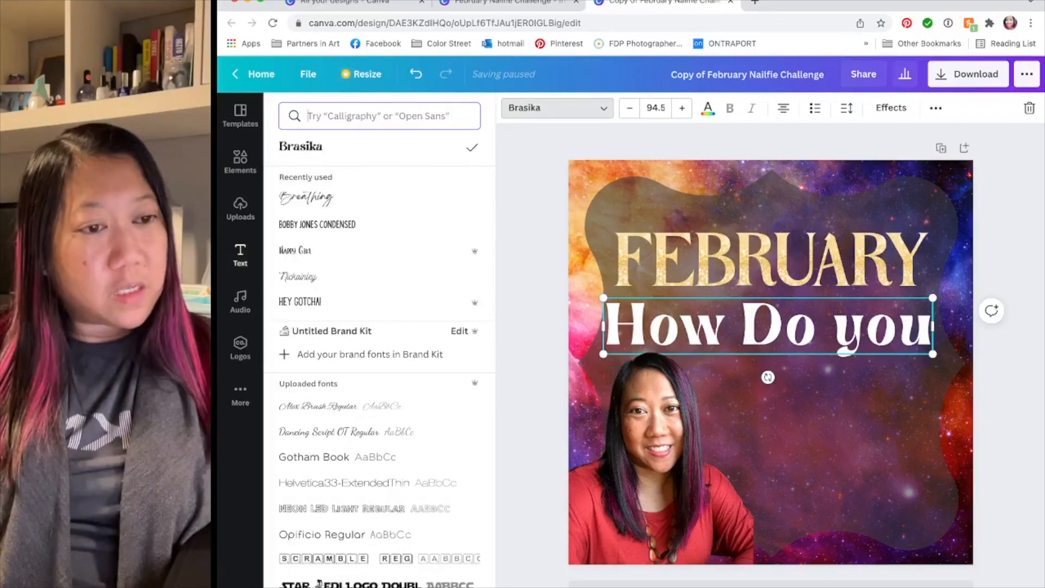
click(459, 331)
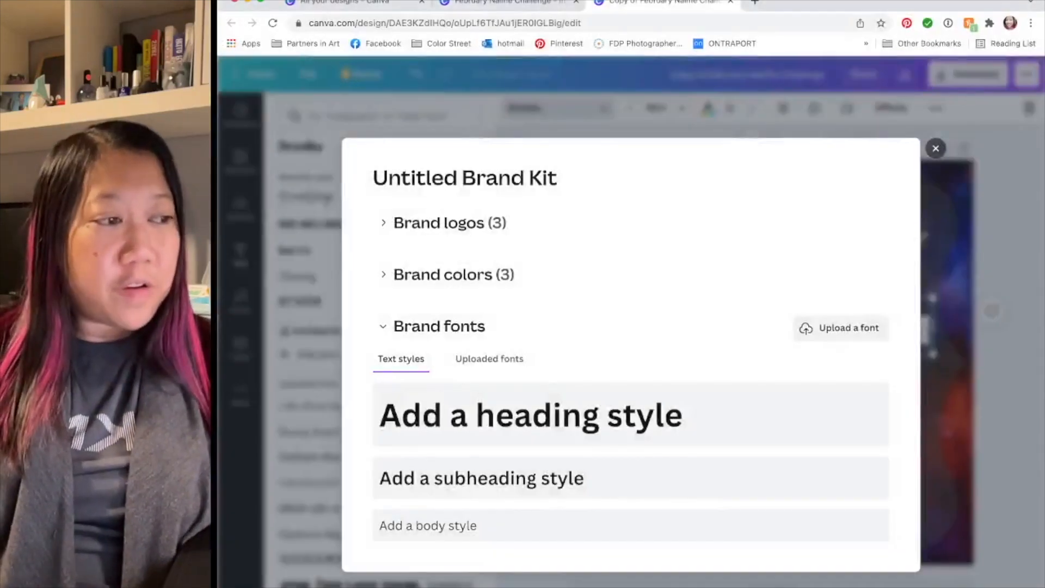
key(Escape)
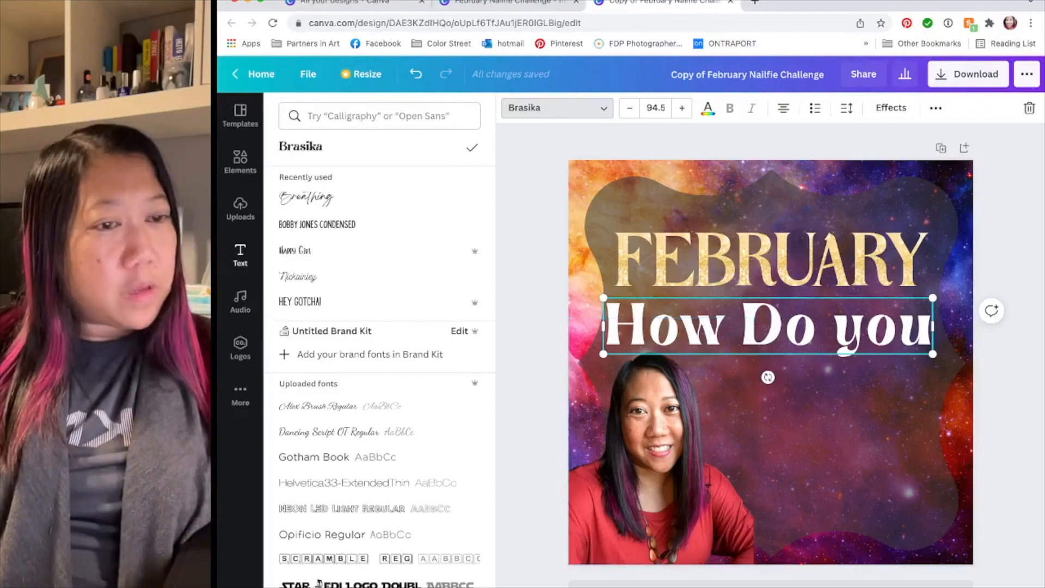
Step: Sign in to the Color Street site in a new browser tab with the filled-in username and account password
click(755, 2)
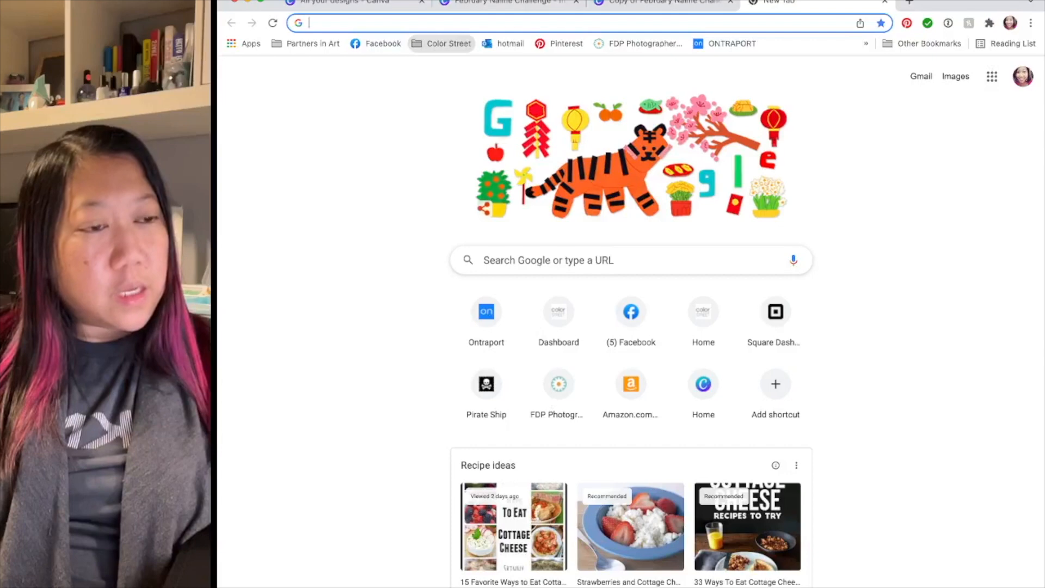
click(442, 43)
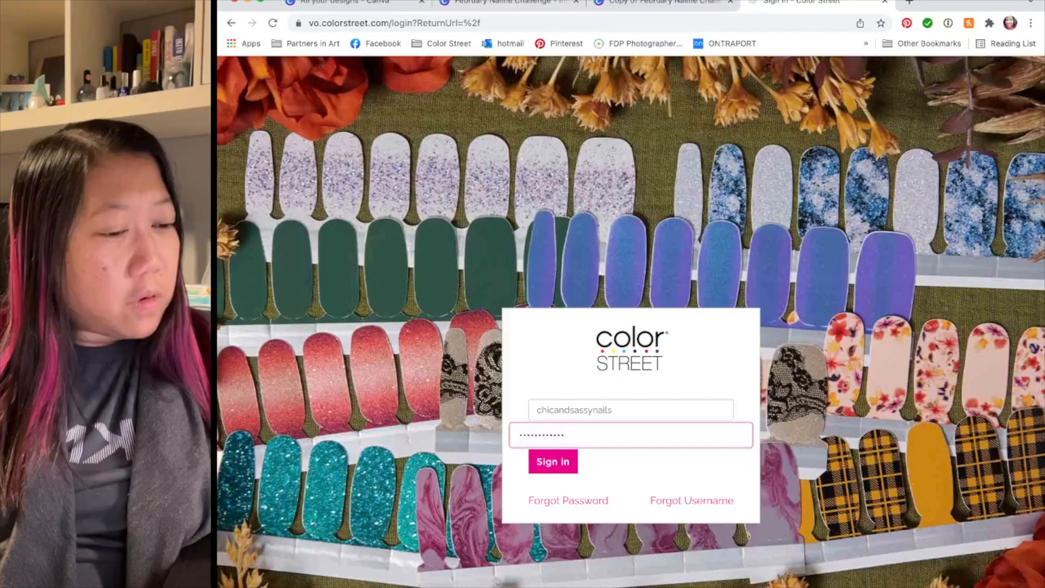
key(Return)
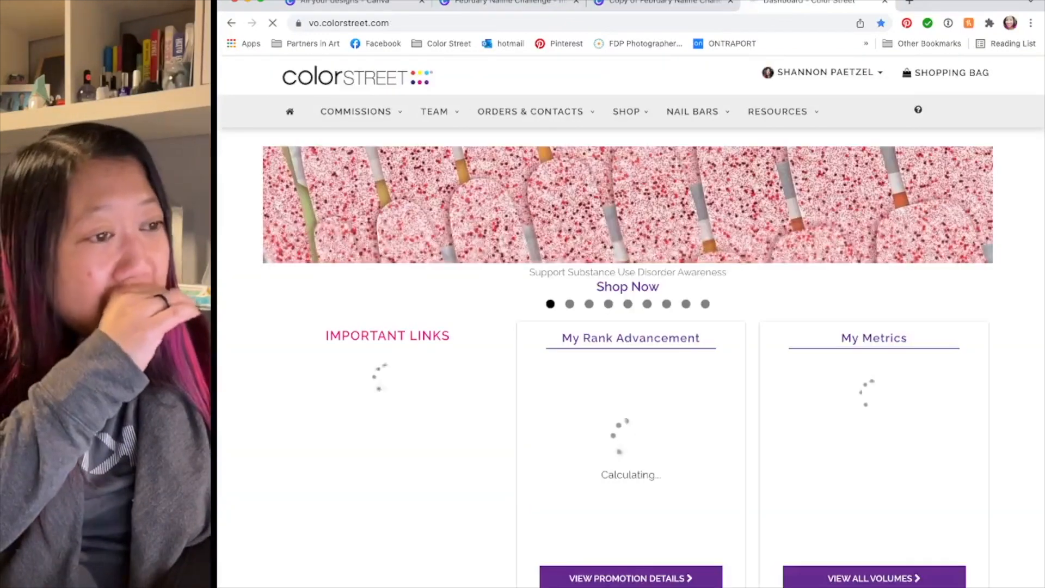
Step: Look at the font files in the Brand Materials Fonts folder of Color Street's Stylist Assets on Dropbox, and return to the Canva design
mouse_move(778, 111)
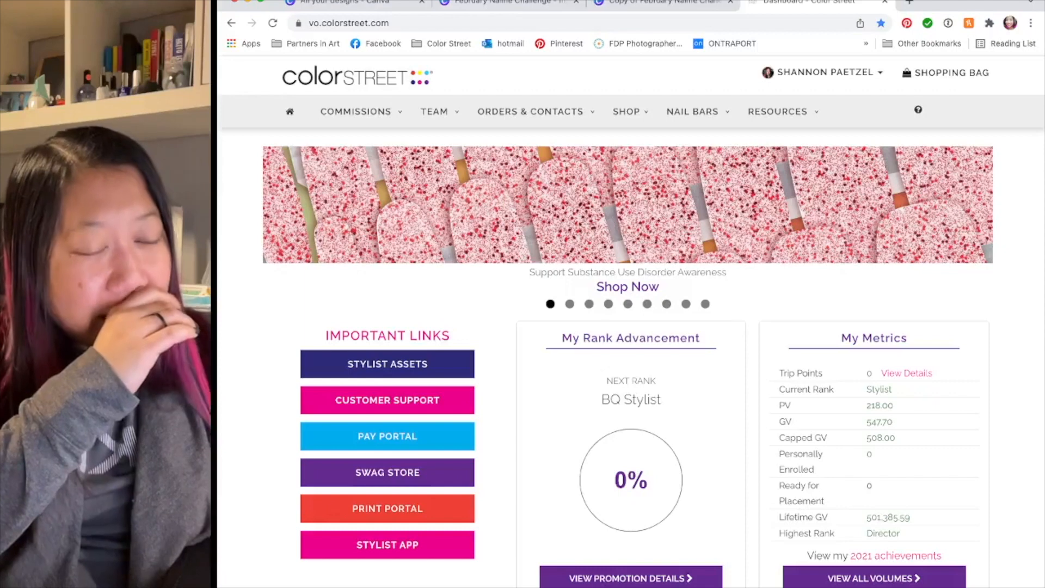
click(387, 363)
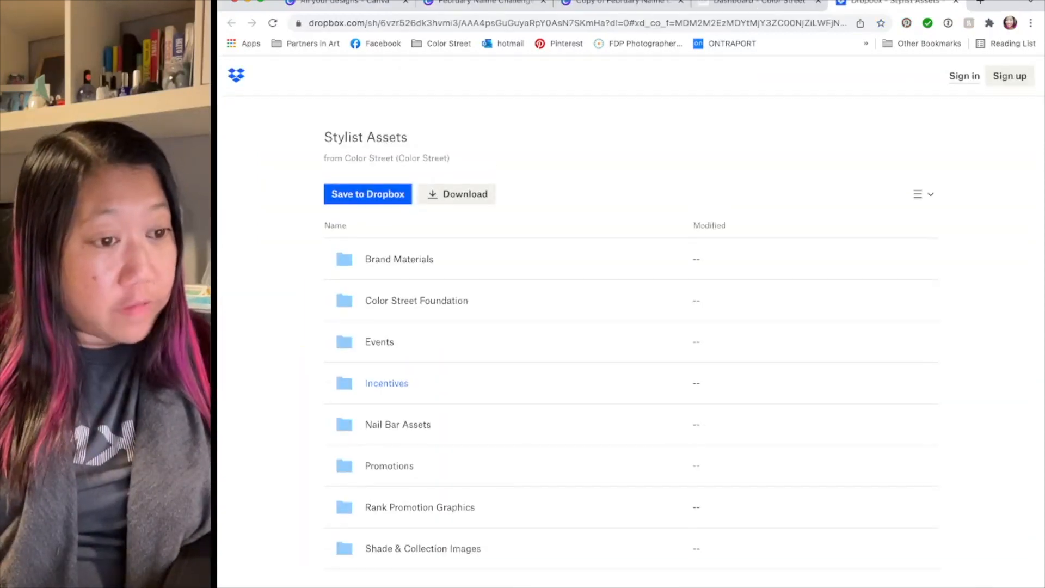
click(399, 259)
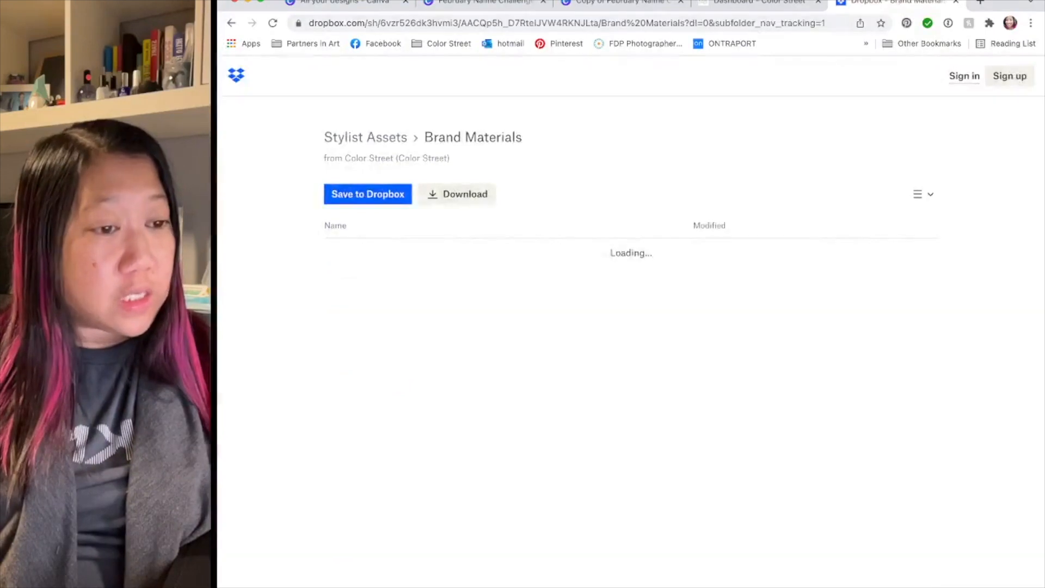
click(376, 342)
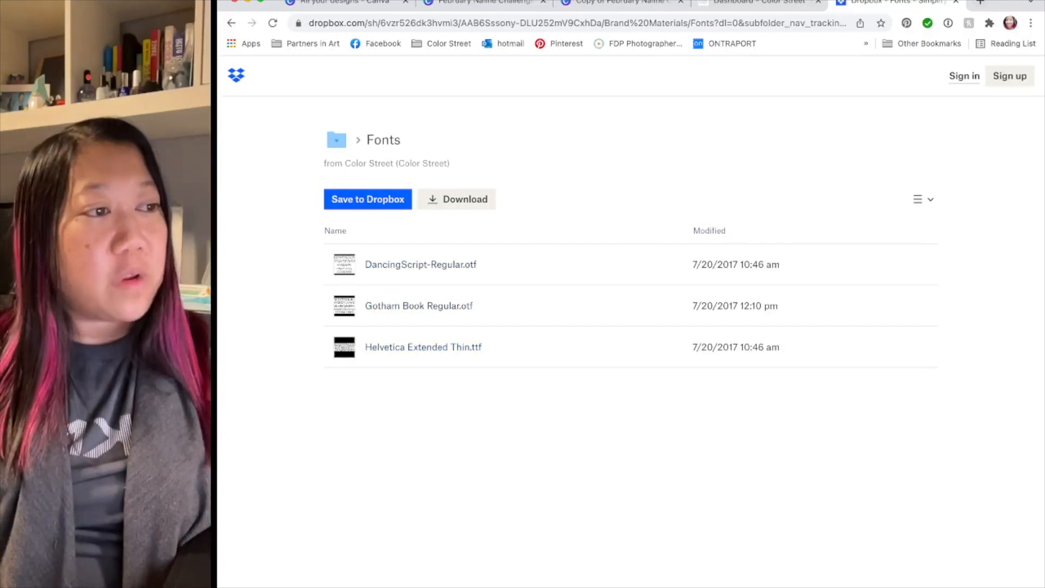
key(ctrl+w)
key(ctrl+w)
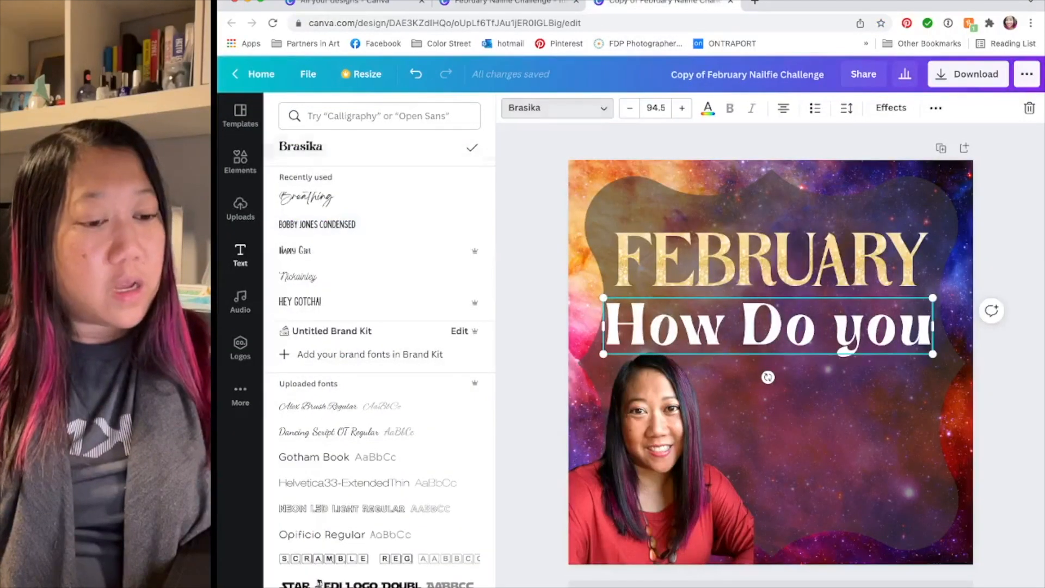
Step: Review the Brand Kit's font upload options and look through the uploaded fonts in the font list
click(558, 107)
click(558, 107)
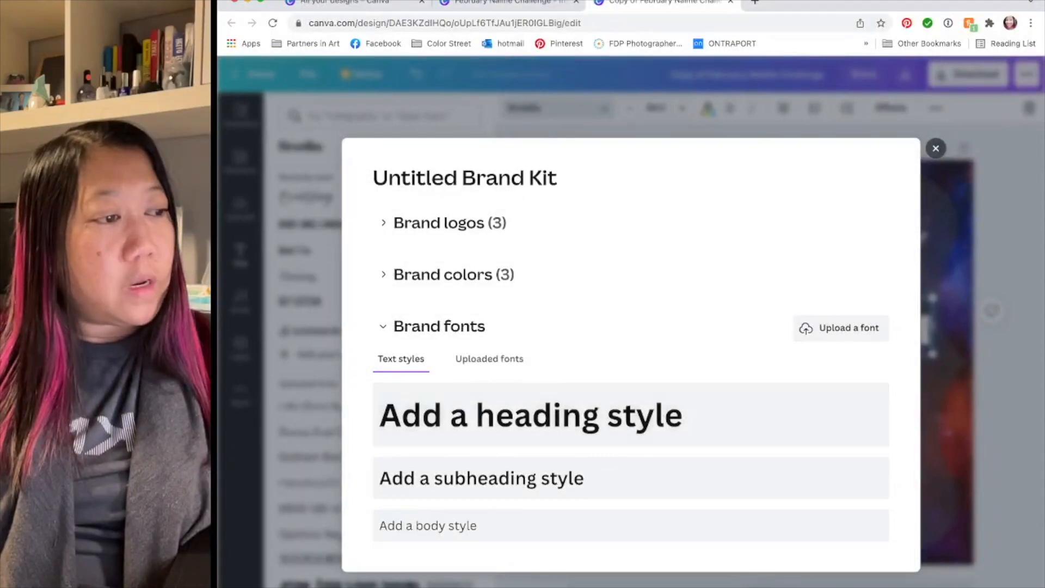
click(936, 148)
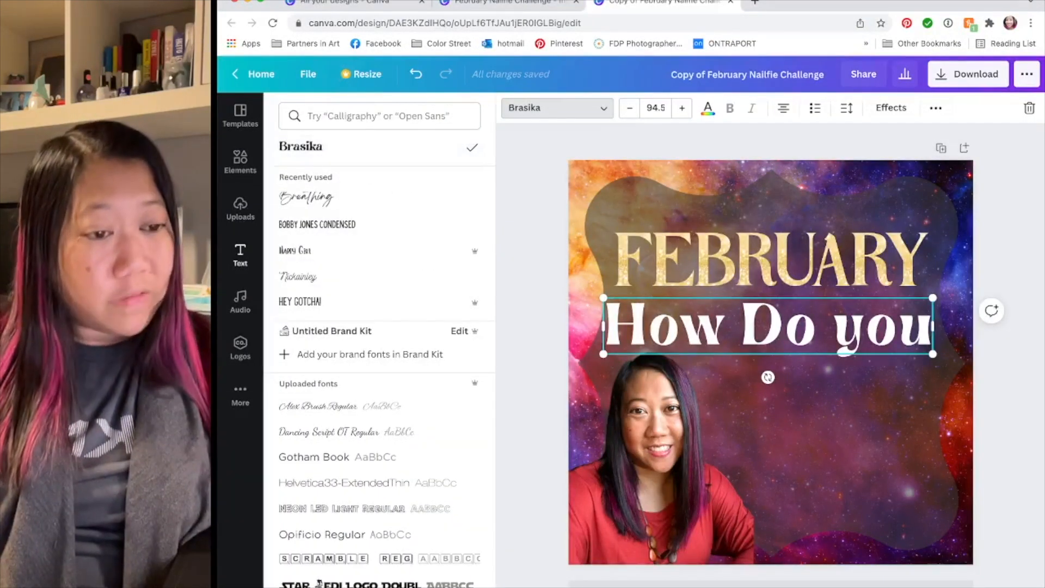
scroll(320, 582, down, 5)
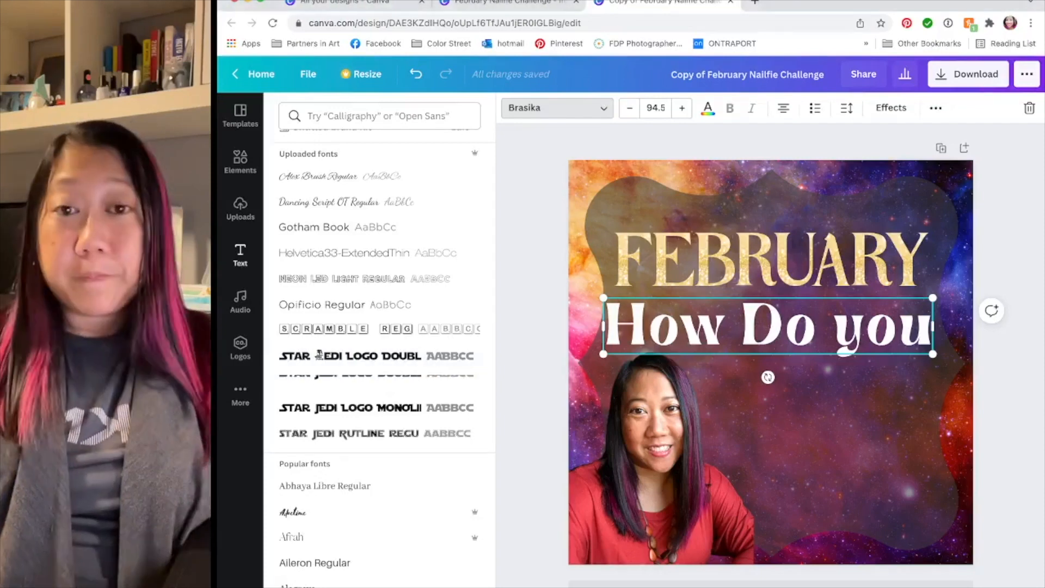
Step: Close the copied design with the portrait and return to the original February Album Sale design
click(240, 253)
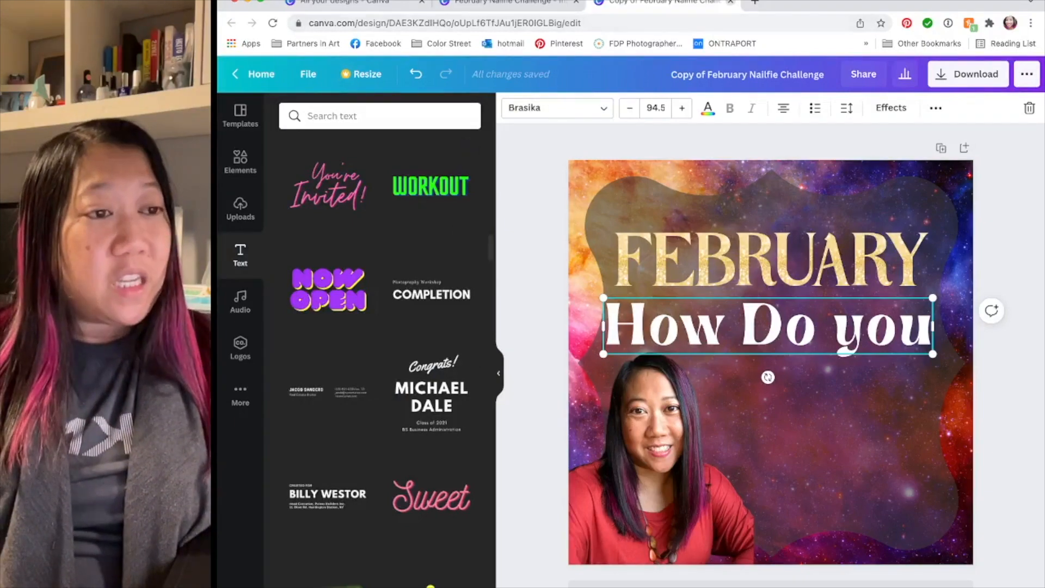
click(731, 1)
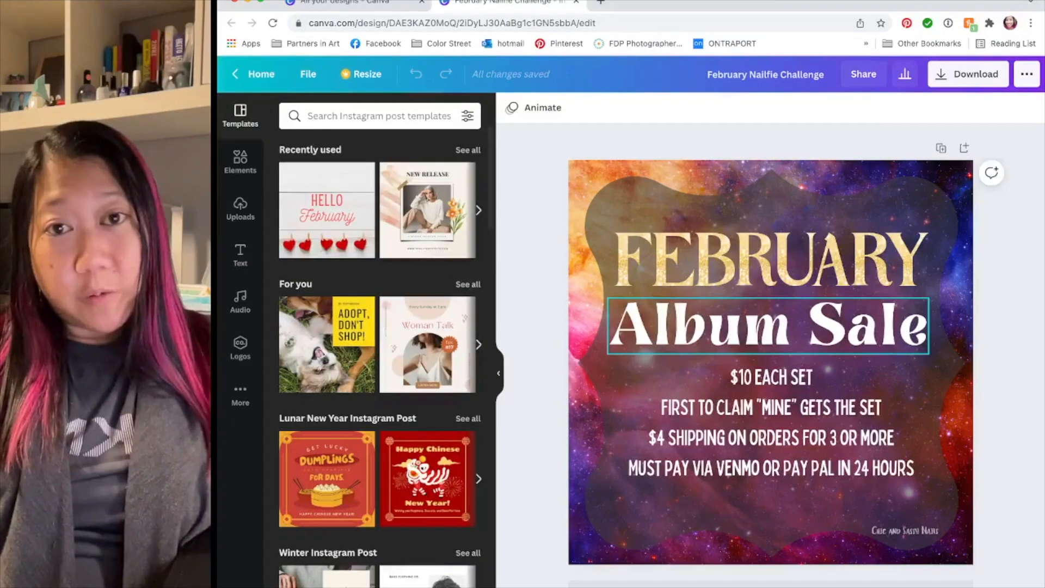